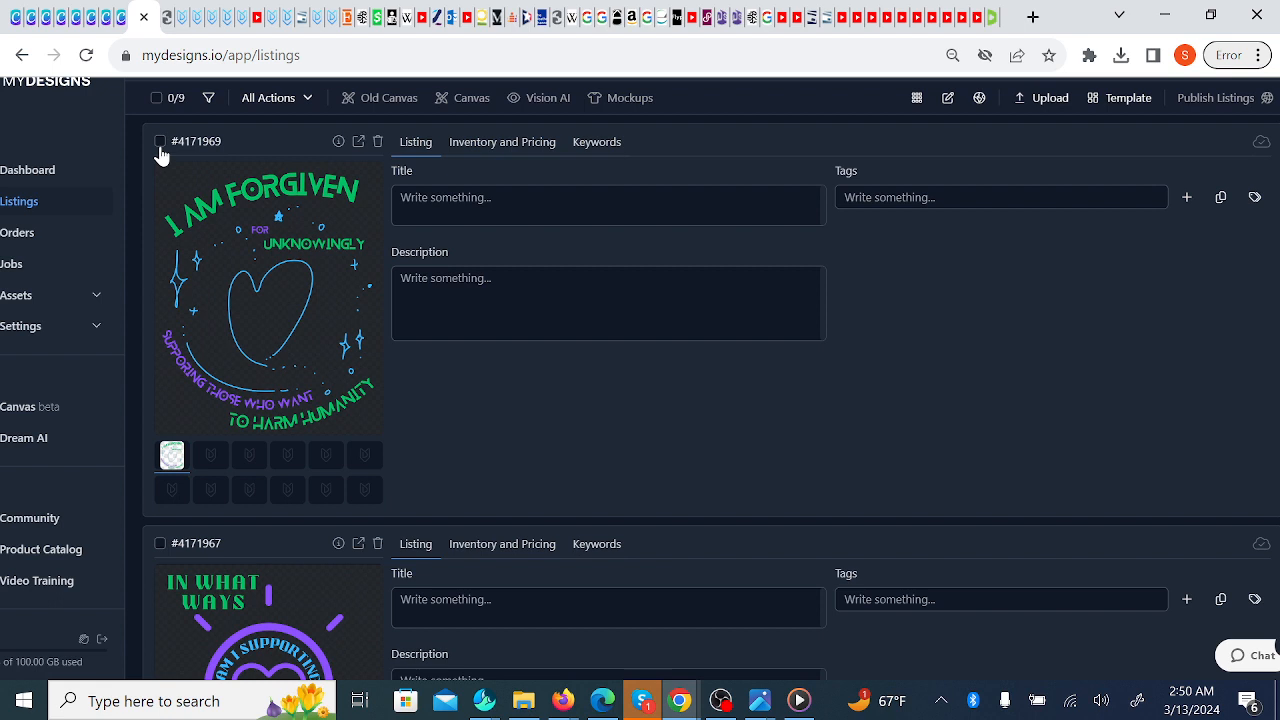
# - Select the two newest listings, #4171969 and #4171967
pyautogui.click(159, 146)
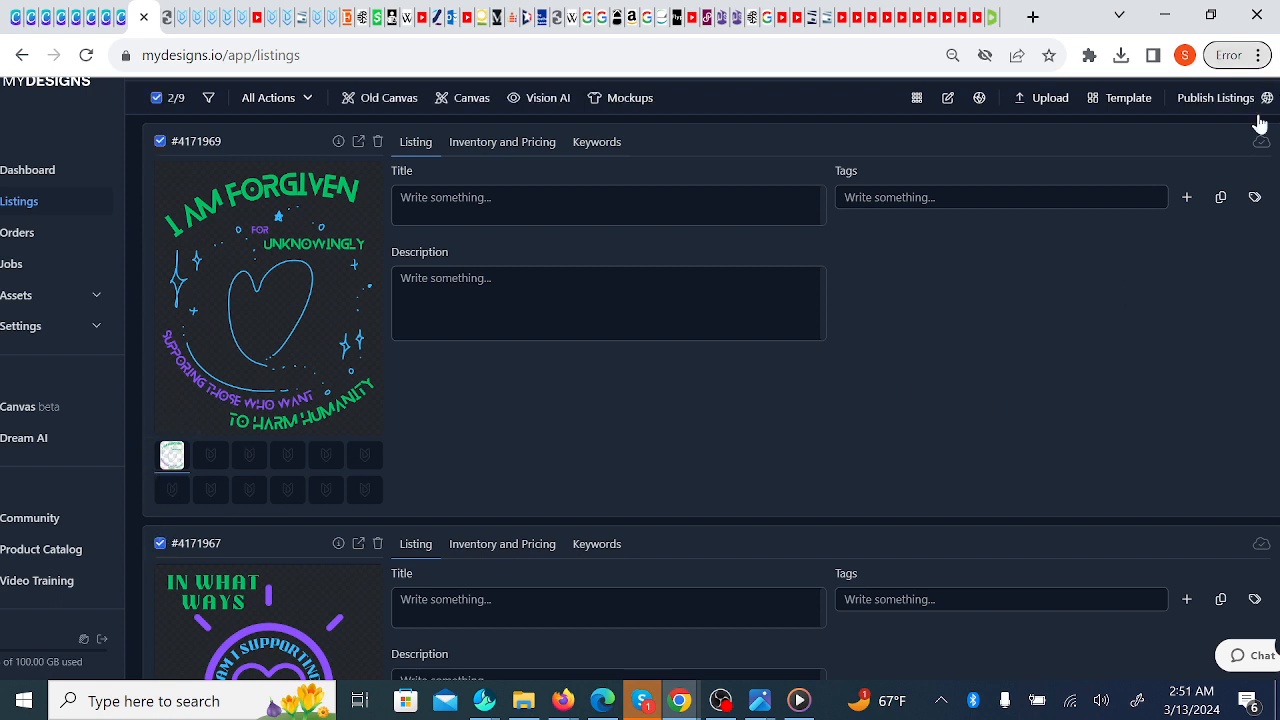
# - Look through the listings in the pod stuff collection, checking their designs, titles, descriptions and tags
pyautogui.scroll(-8, 1060, 400)
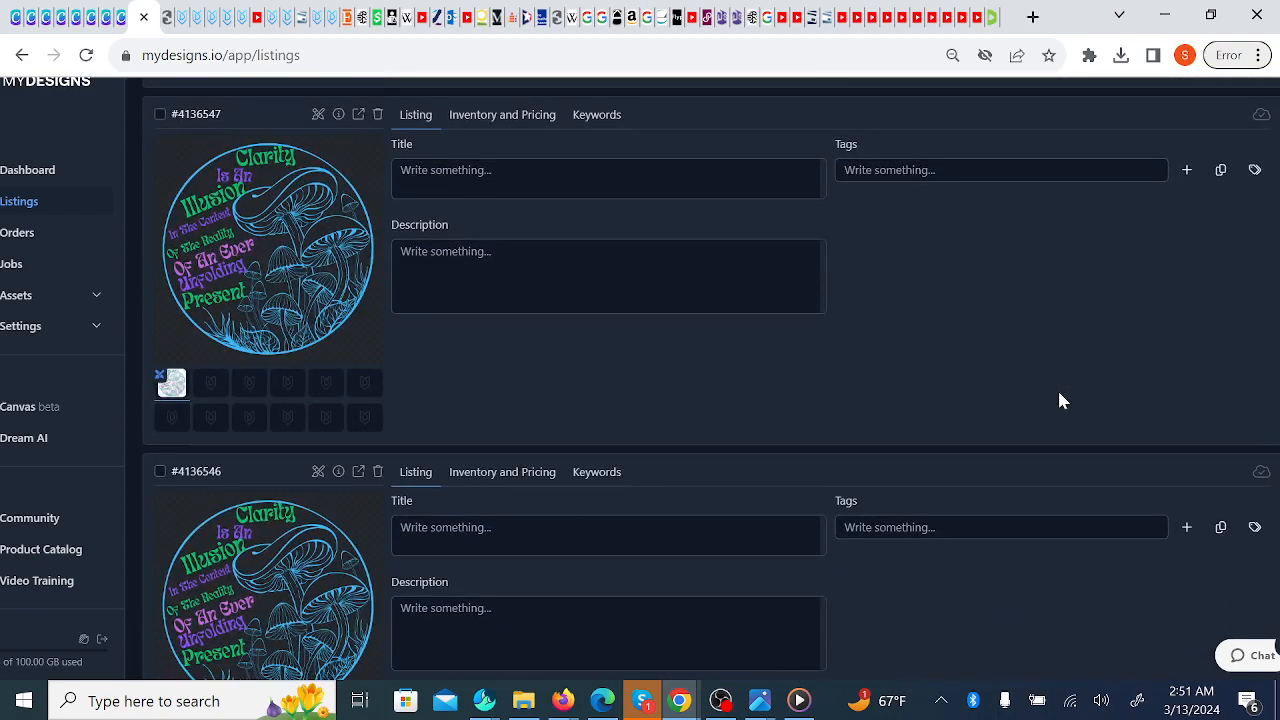
pyautogui.scroll(-10, 1062, 401)
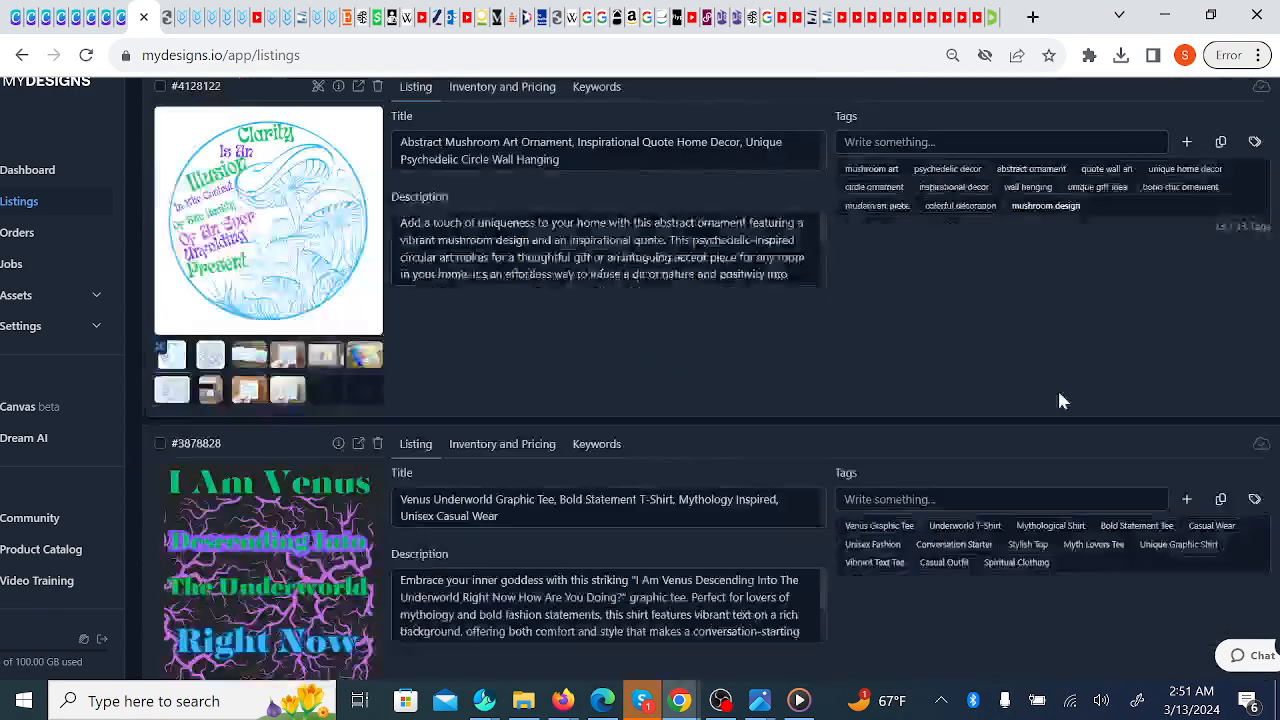
pyautogui.scroll(5, 1062, 400)
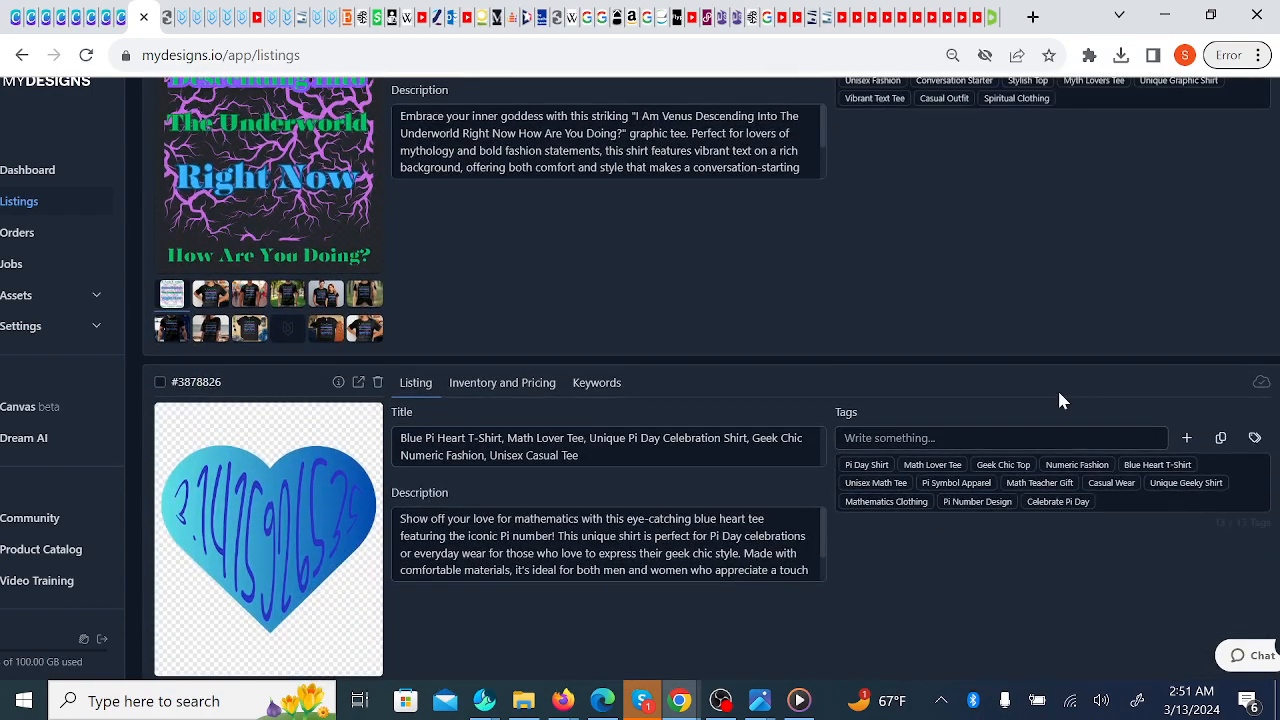
pyautogui.scroll(6, 1062, 400)
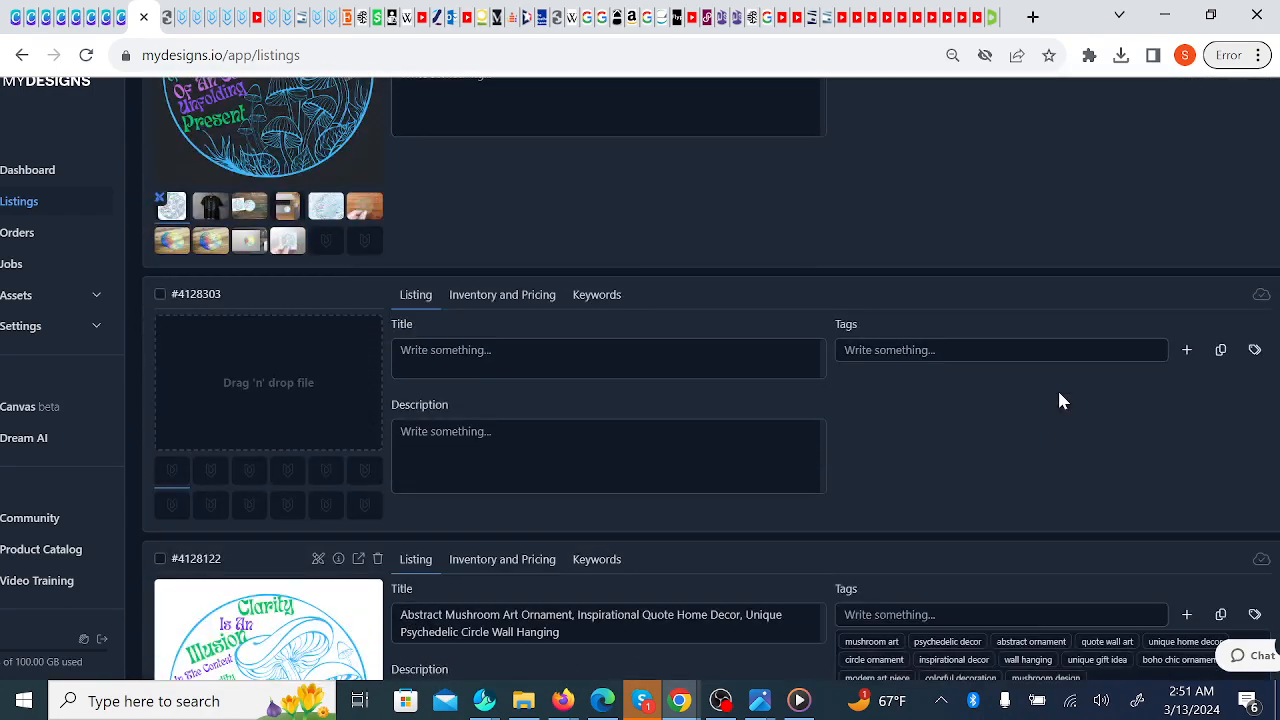
pyautogui.scroll(5, 1062, 401)
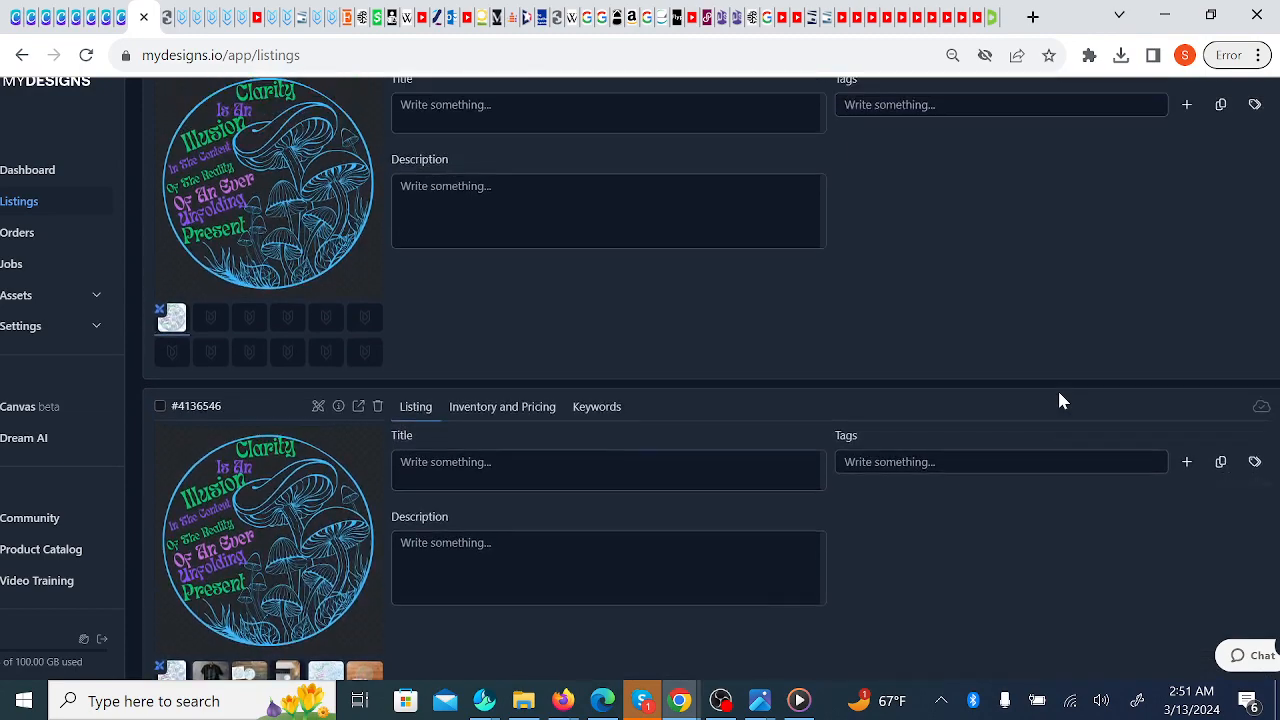
pyautogui.scroll(8, 1062, 401)
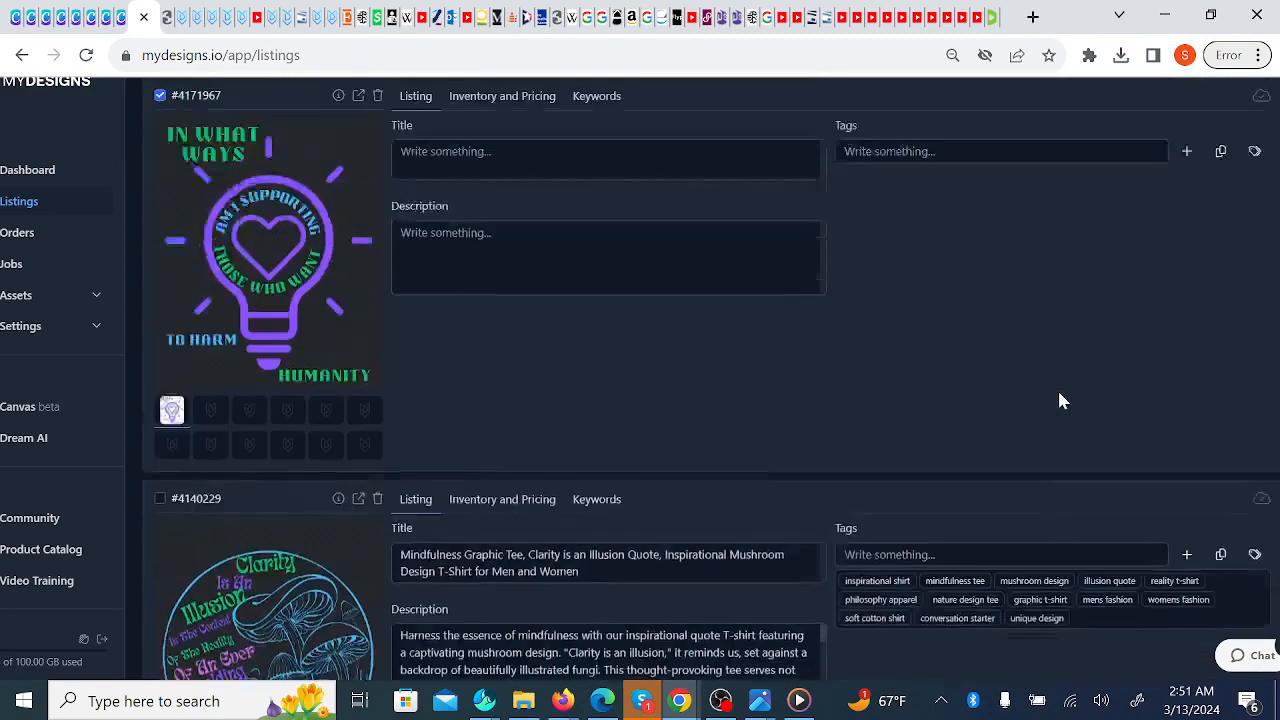
pyautogui.scroll(-1, 1062, 401)
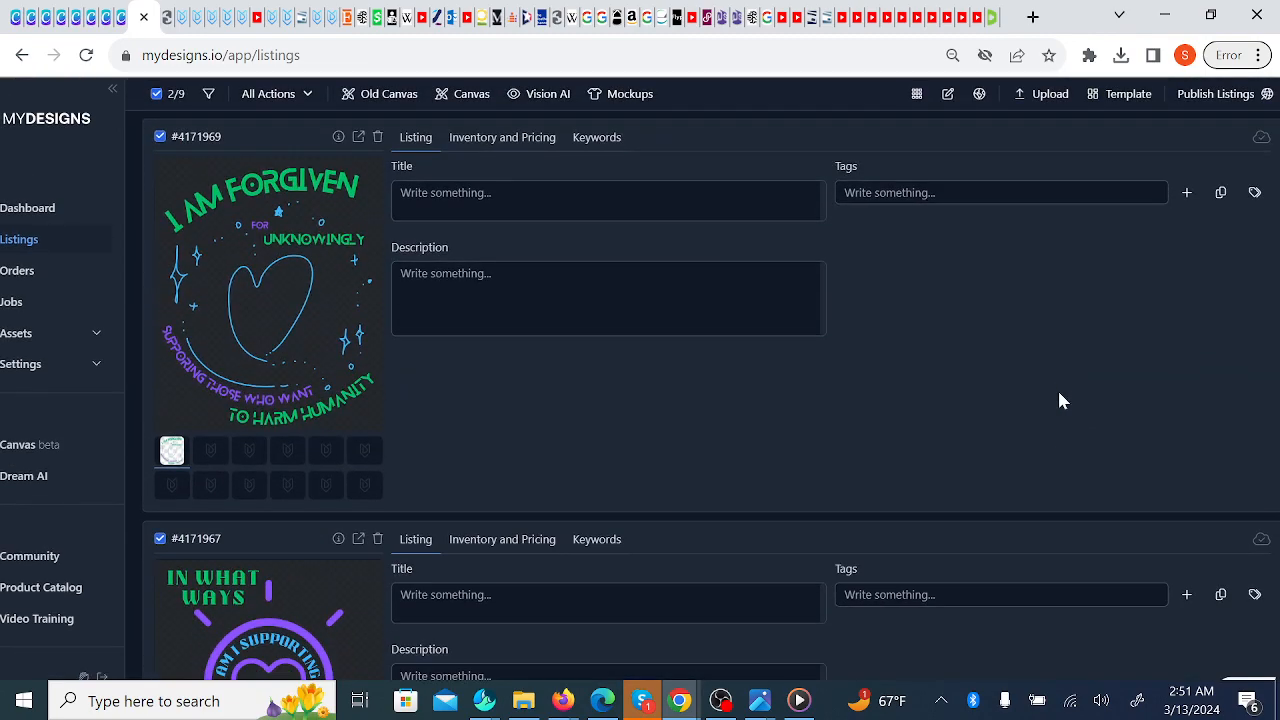
pyautogui.scroll(1, 1062, 401)
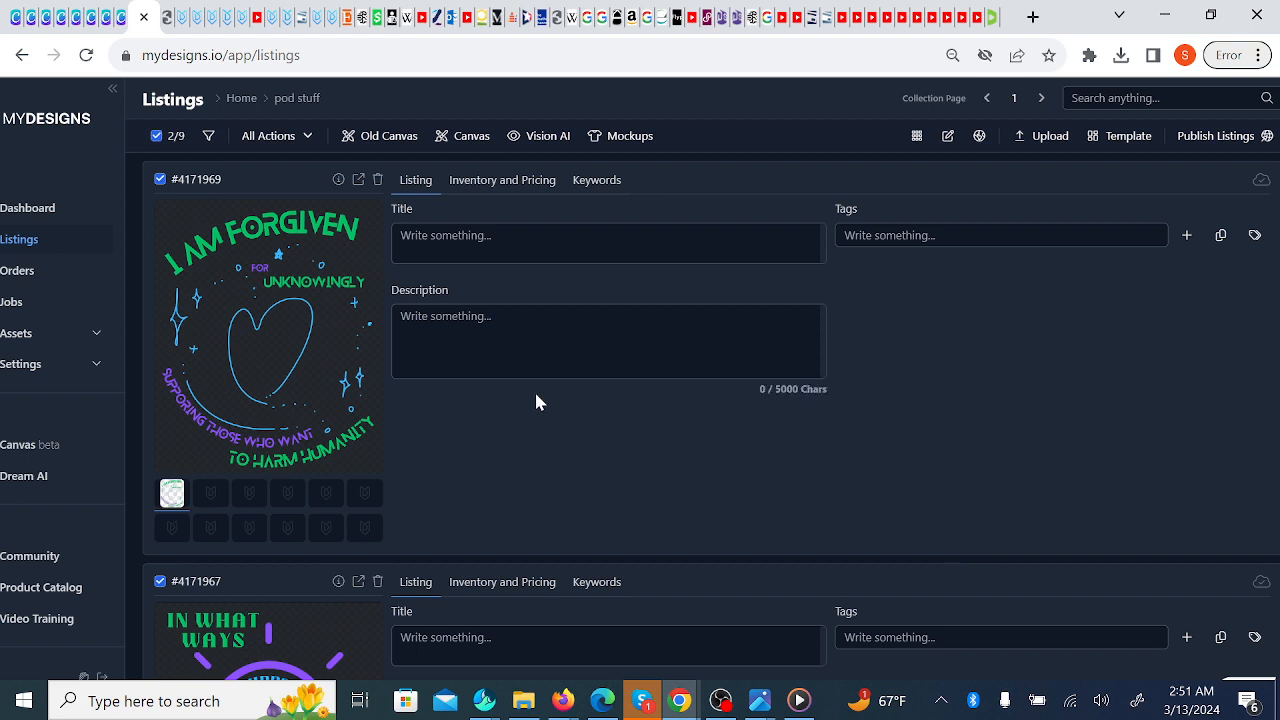
# - Open Vision AI for the selected listings, using T-Shirt as the product type and Etsy as the platform
pyautogui.click(546, 140)
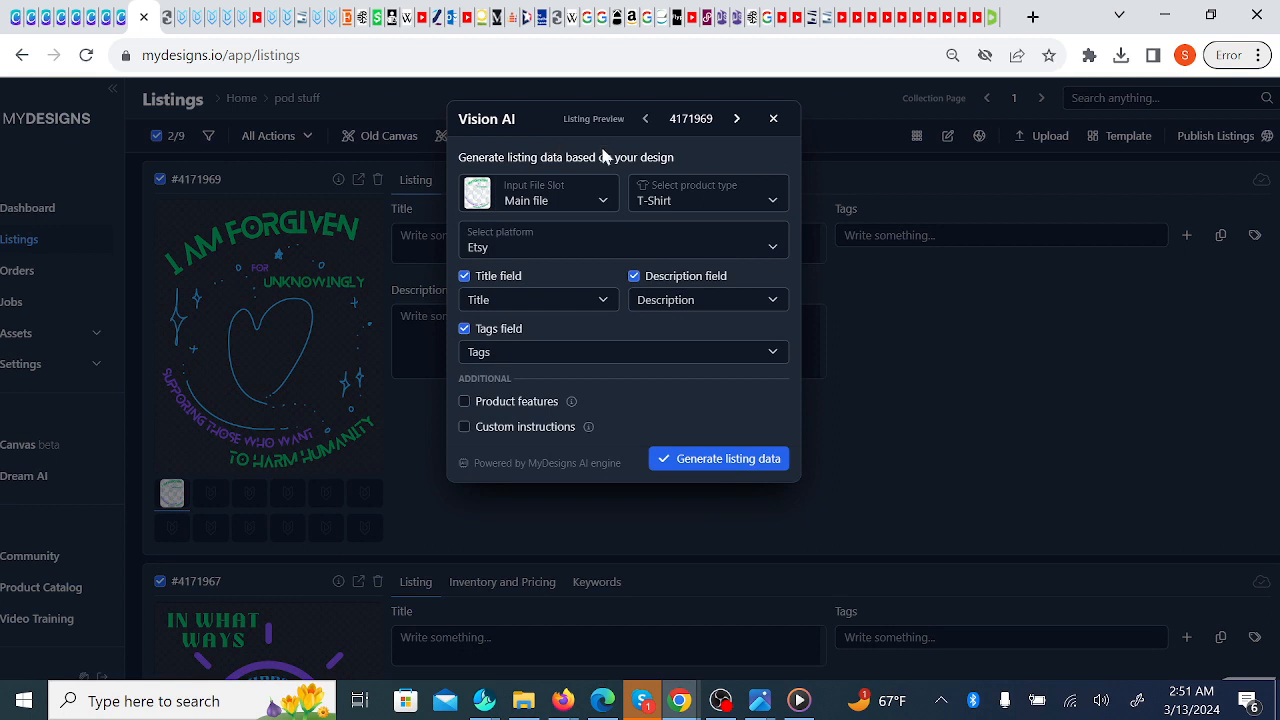
pyautogui.rightClick(735, 203)
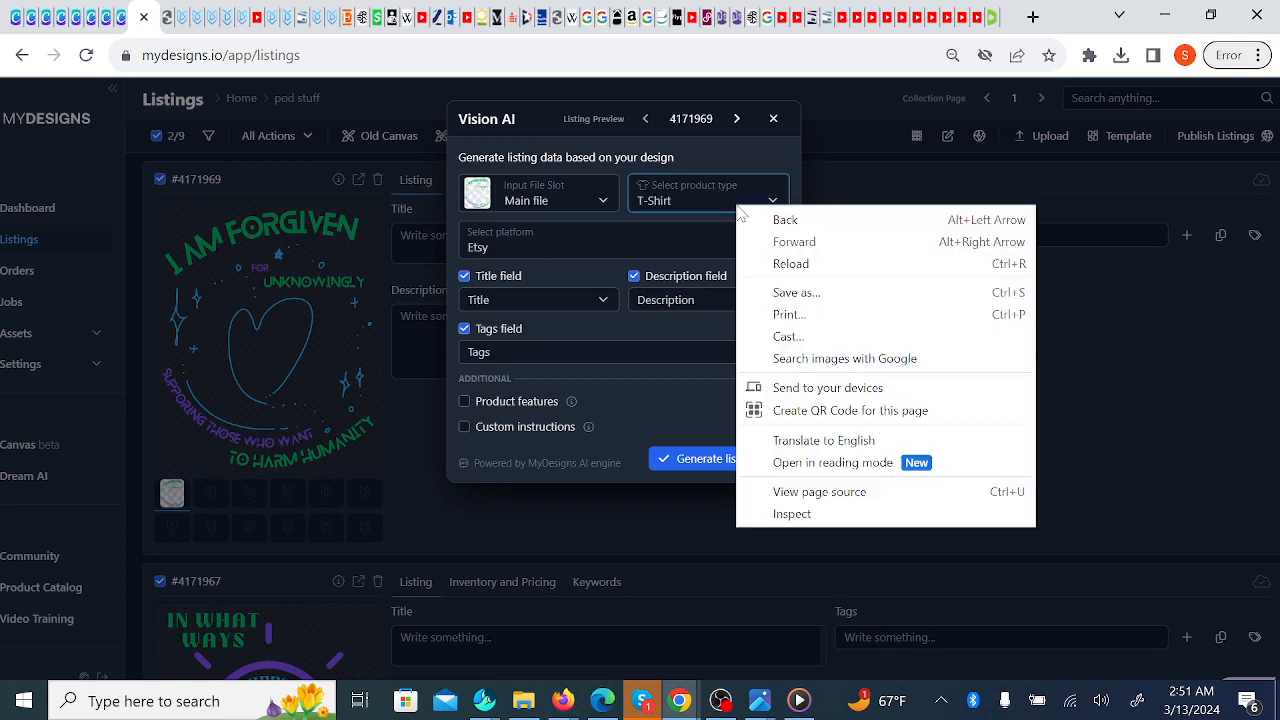
pyautogui.click(651, 238)
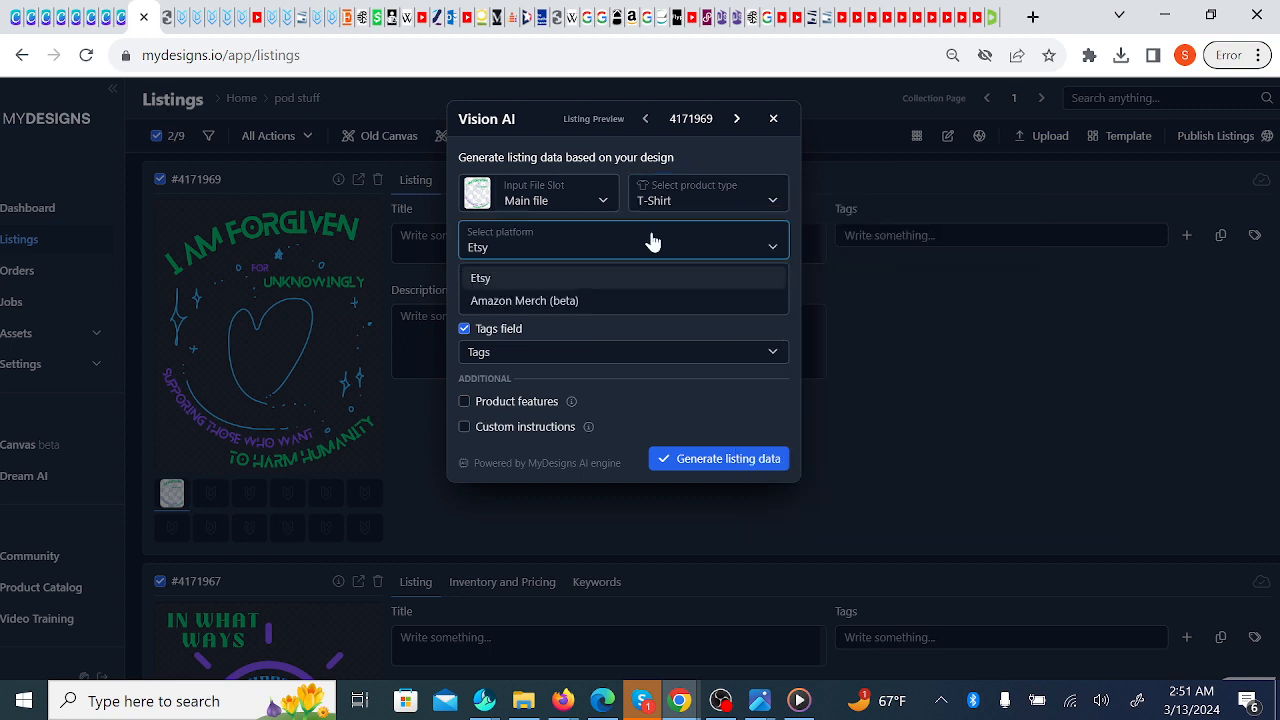
pyautogui.click(647, 205)
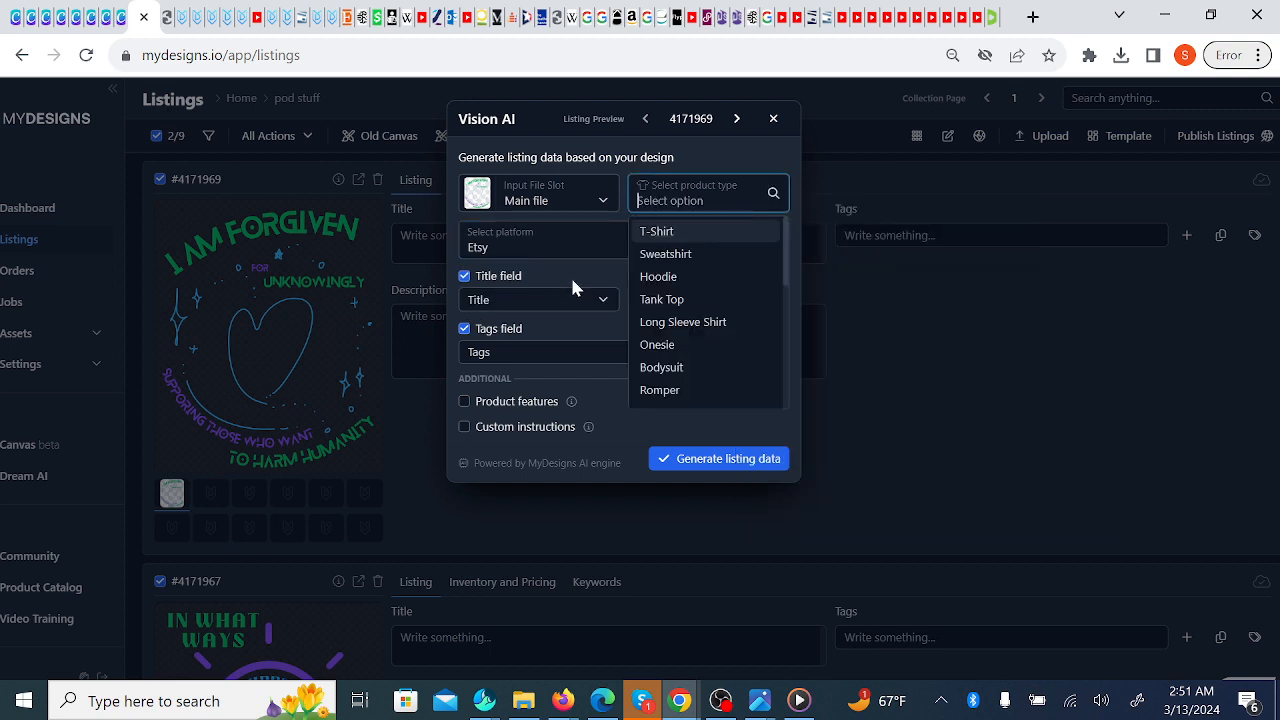
pyautogui.press('Return')
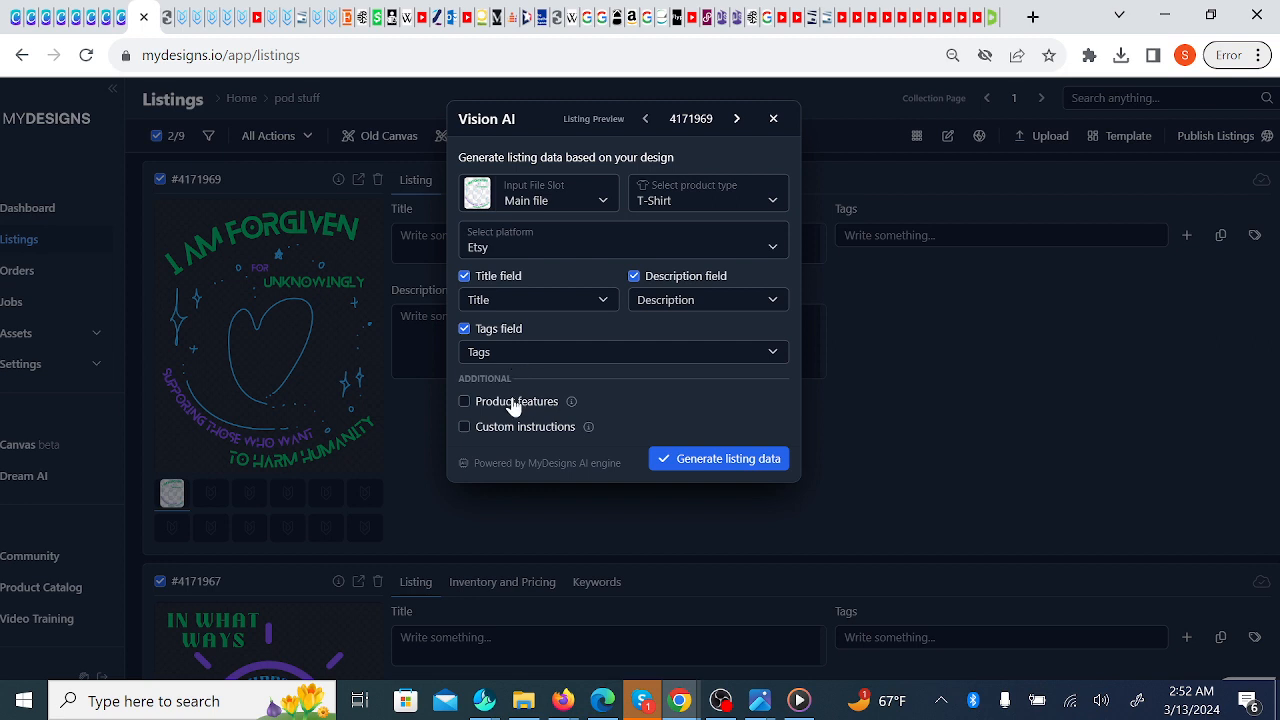
# - Enable product features for the generated listing data and choose Bella 3001
pyautogui.click(466, 402)
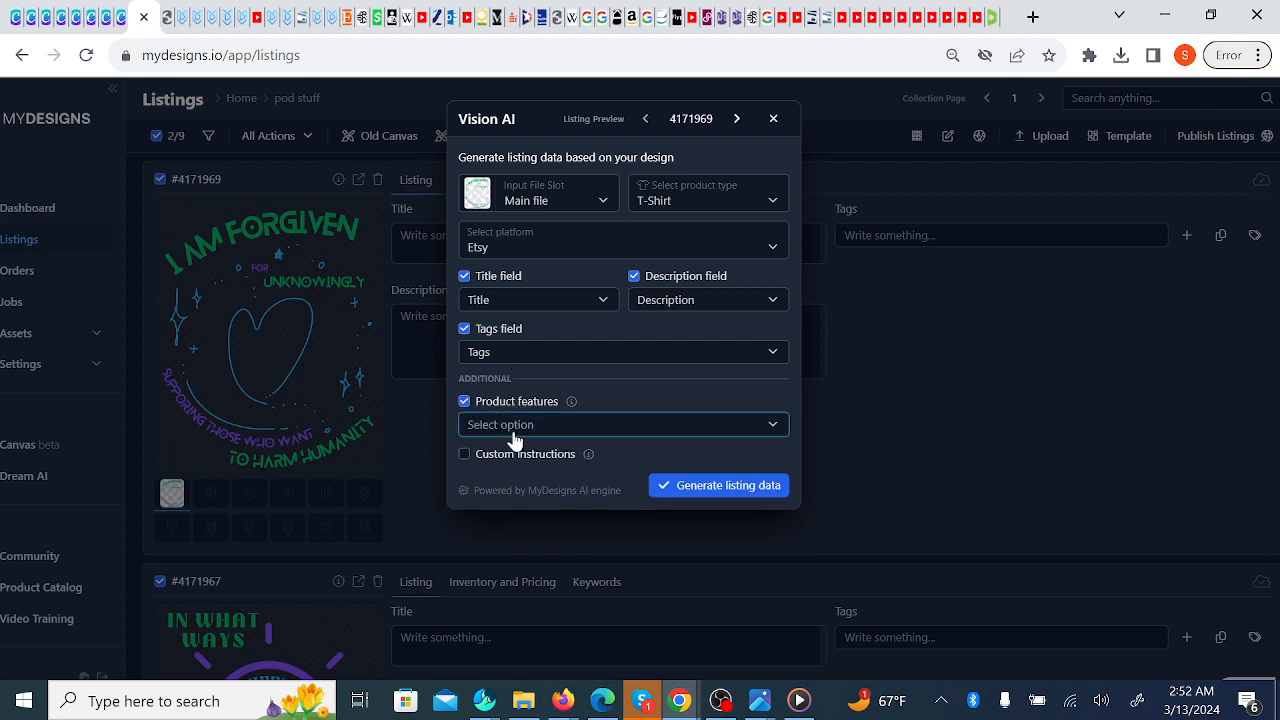
pyautogui.click(513, 428)
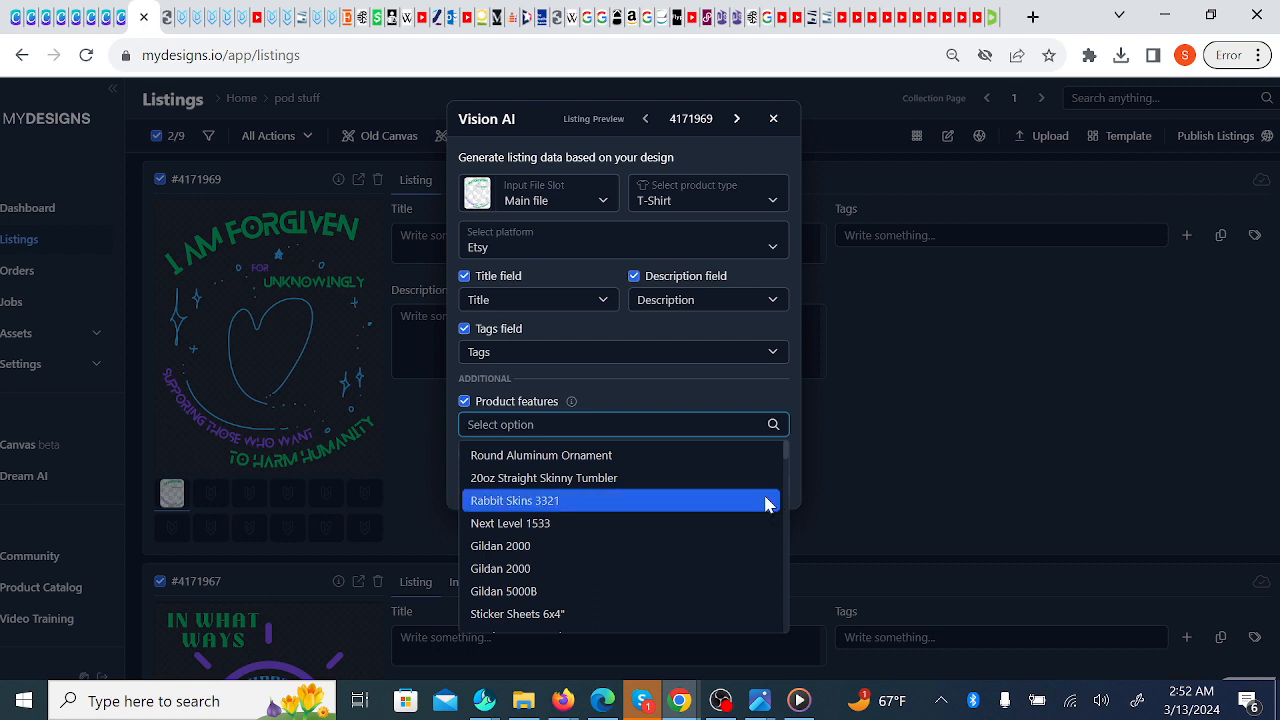
pyautogui.write('bella')
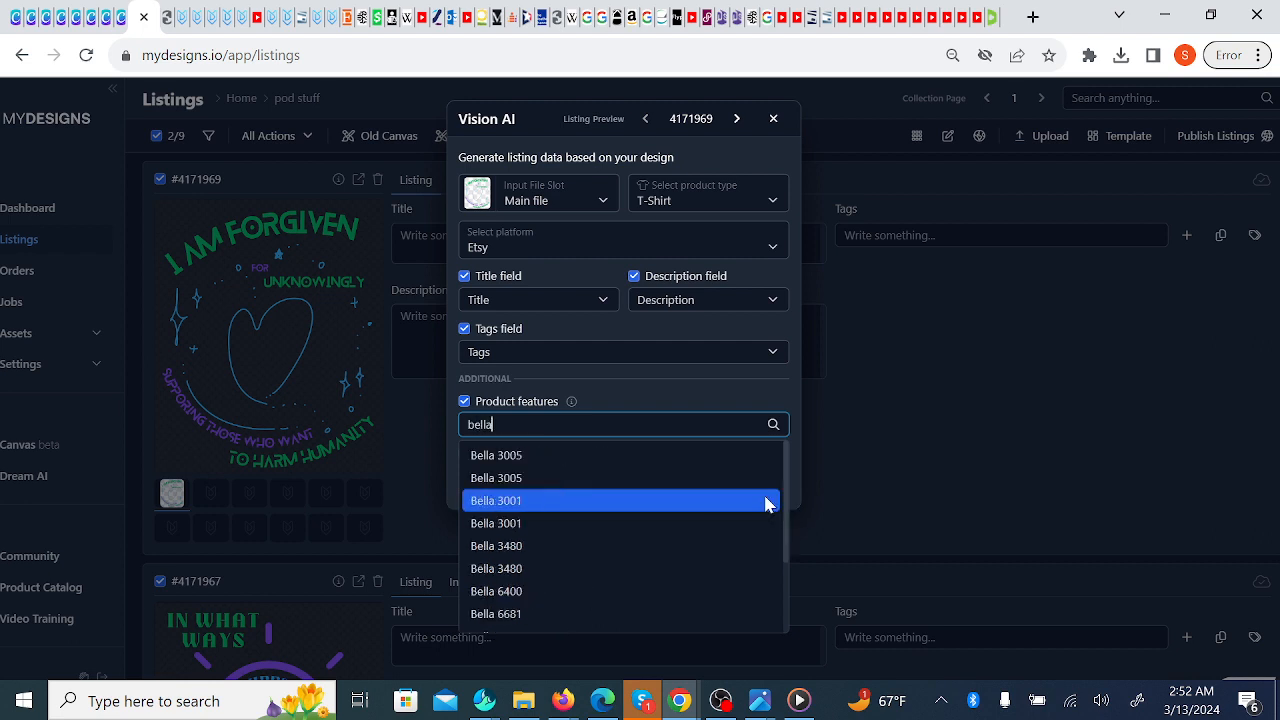
pyautogui.click(654, 500)
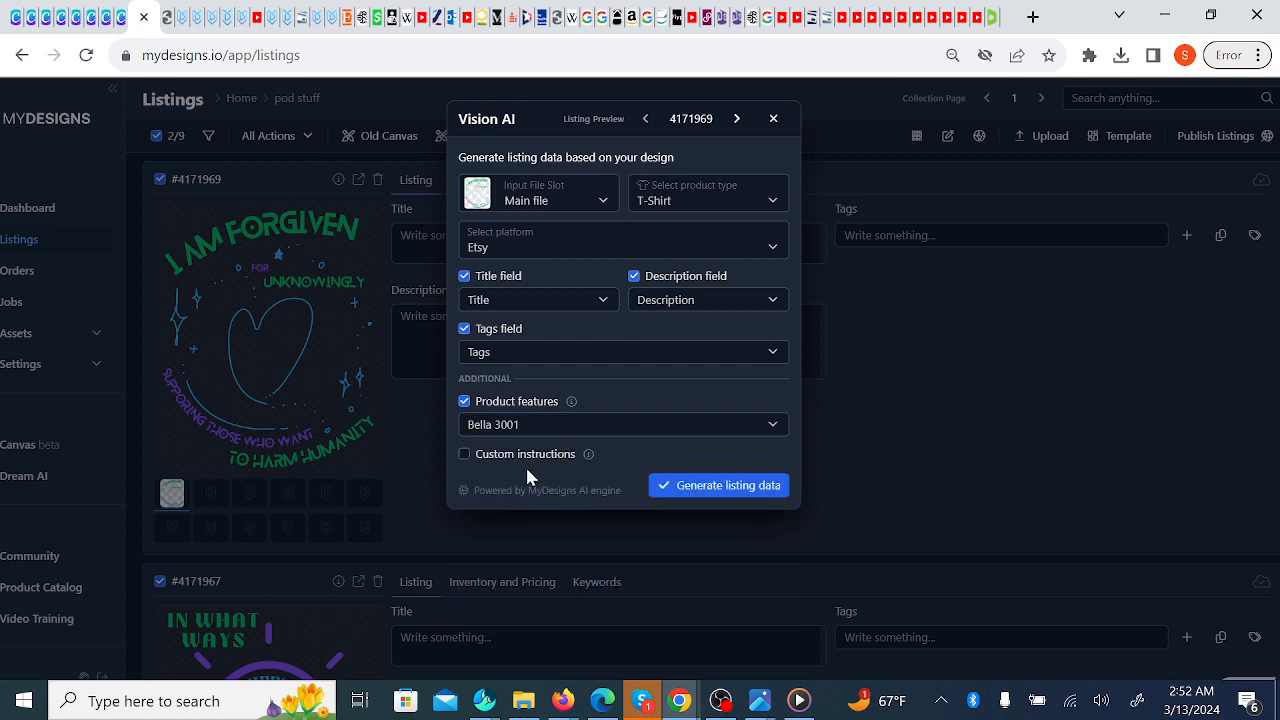
# - Add the custom instruction "redbubble tags" and run Vision AI on the two selected listings
pyautogui.click(464, 455)
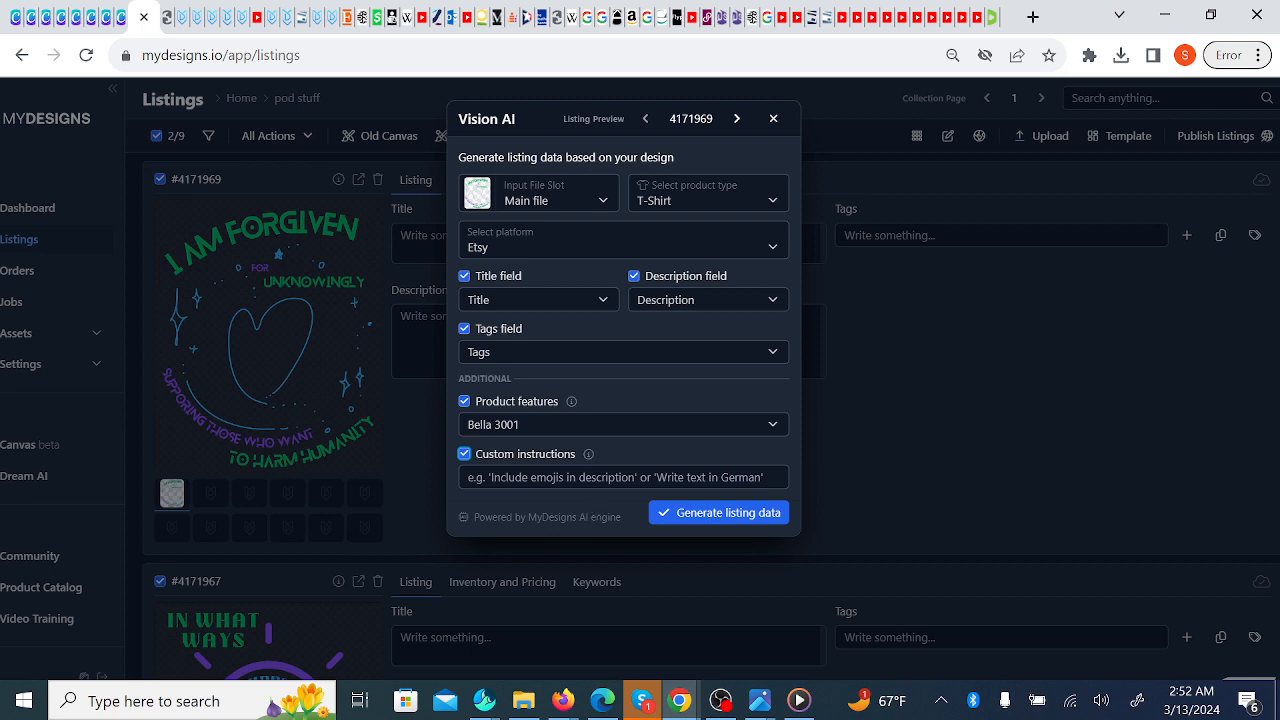
pyautogui.click(600, 477)
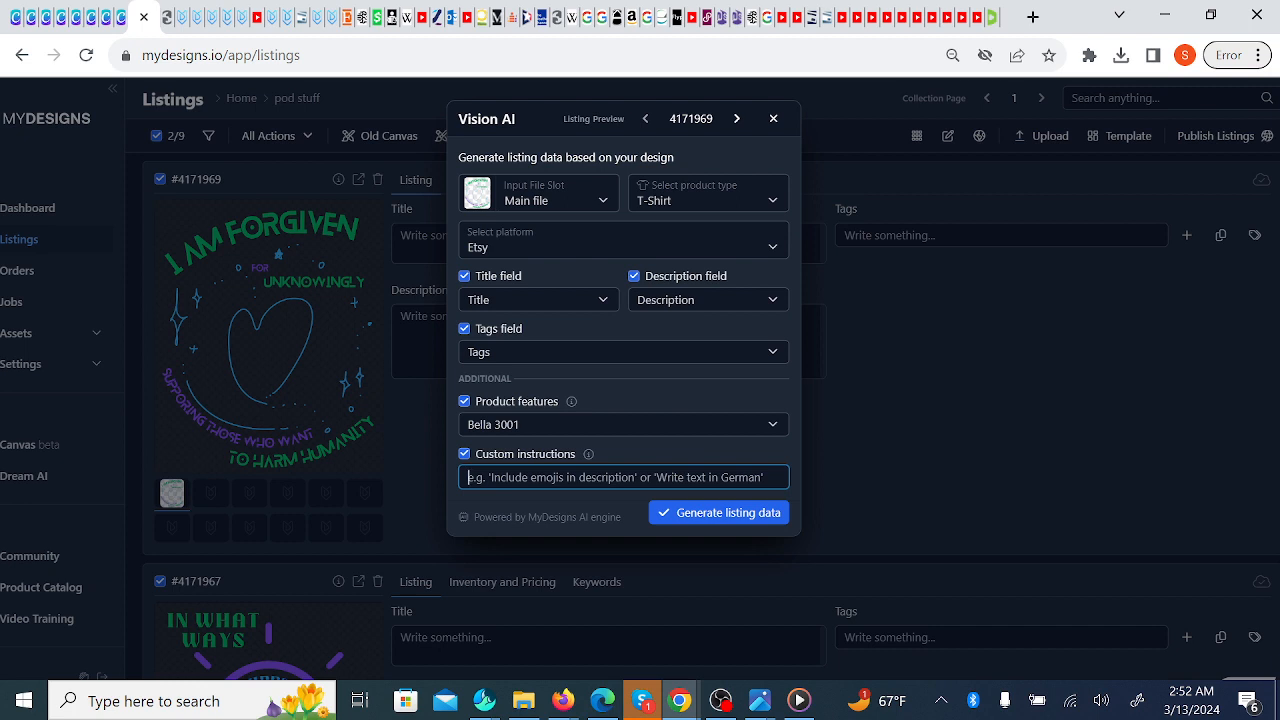
pyautogui.write('redbu')
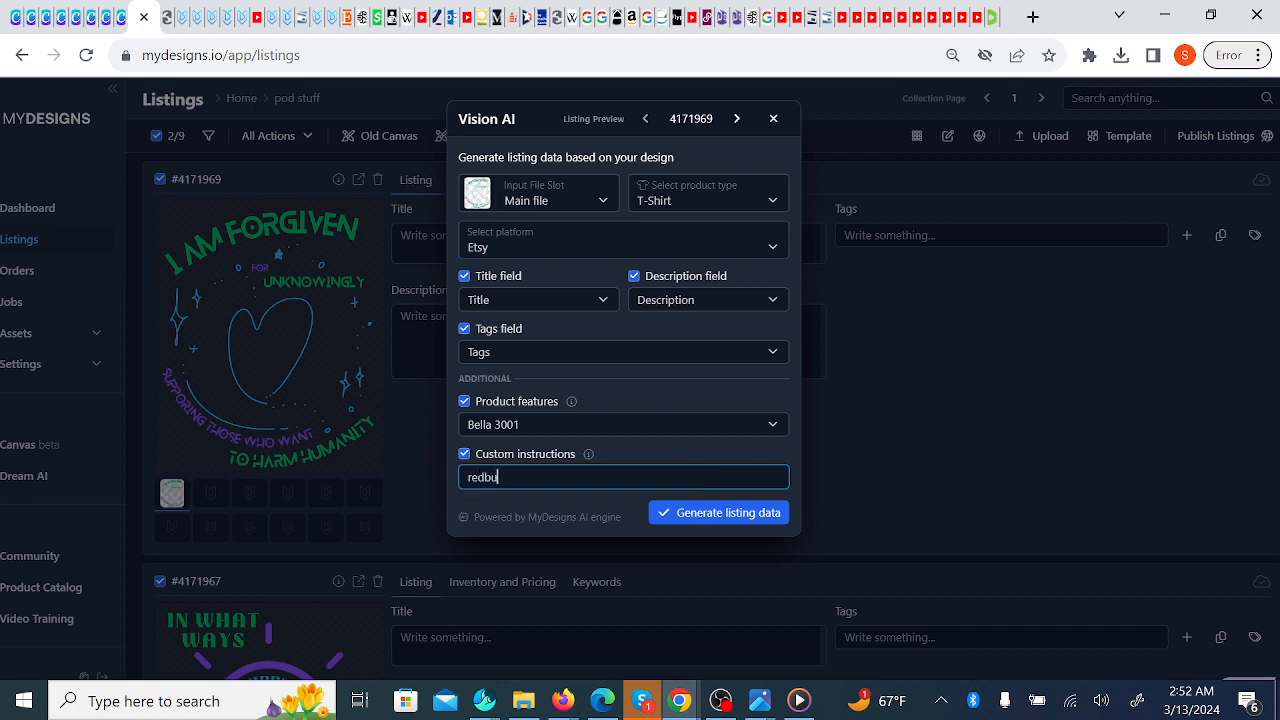
pyautogui.write('bble tags')
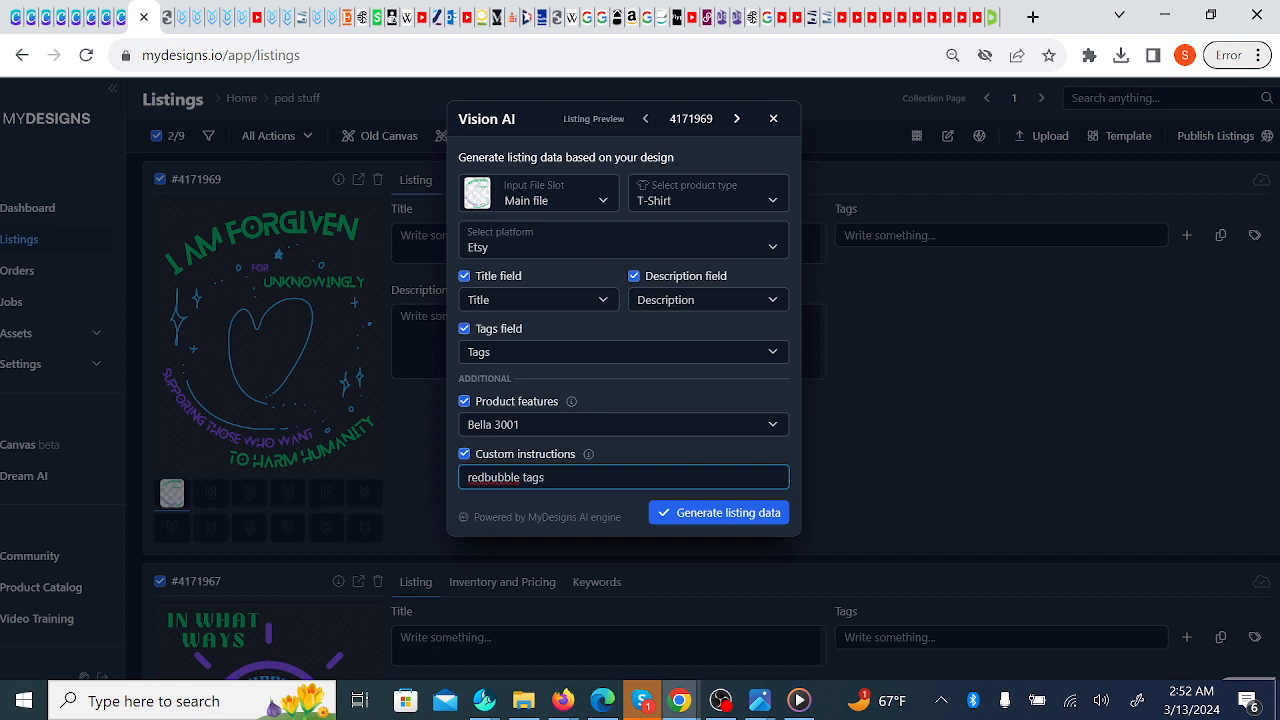
pyautogui.click(776, 523)
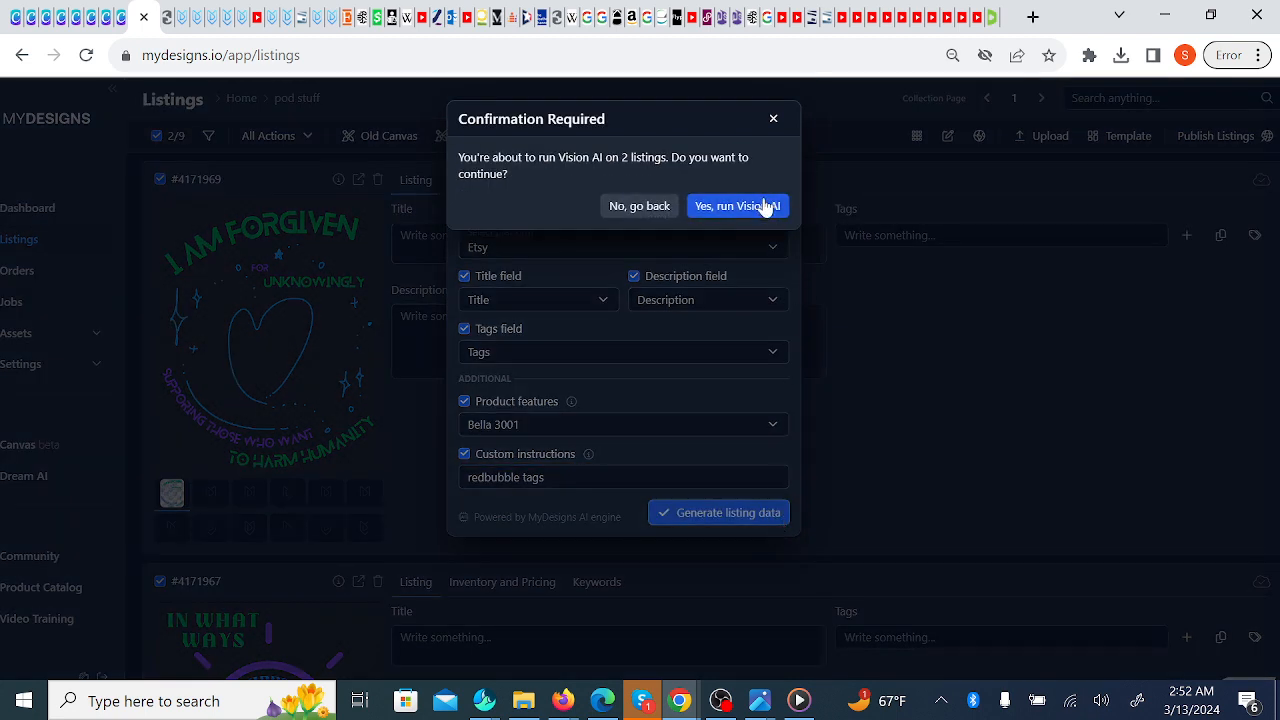
pyautogui.click(767, 213)
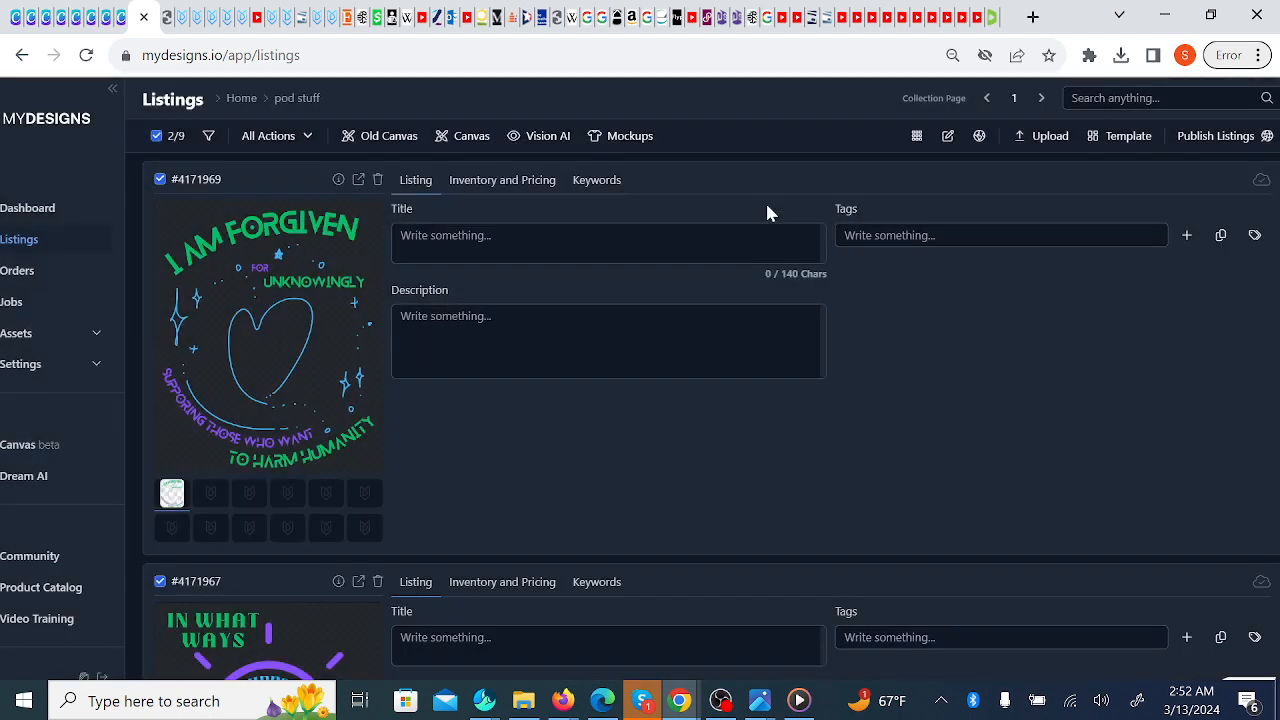
# - Switch to the "I Can Admit That I UnKnowingly Supported Those Who Want To Harm Humanity" design in Canva and search its elements for "redemption"
pyautogui.press('Tab')
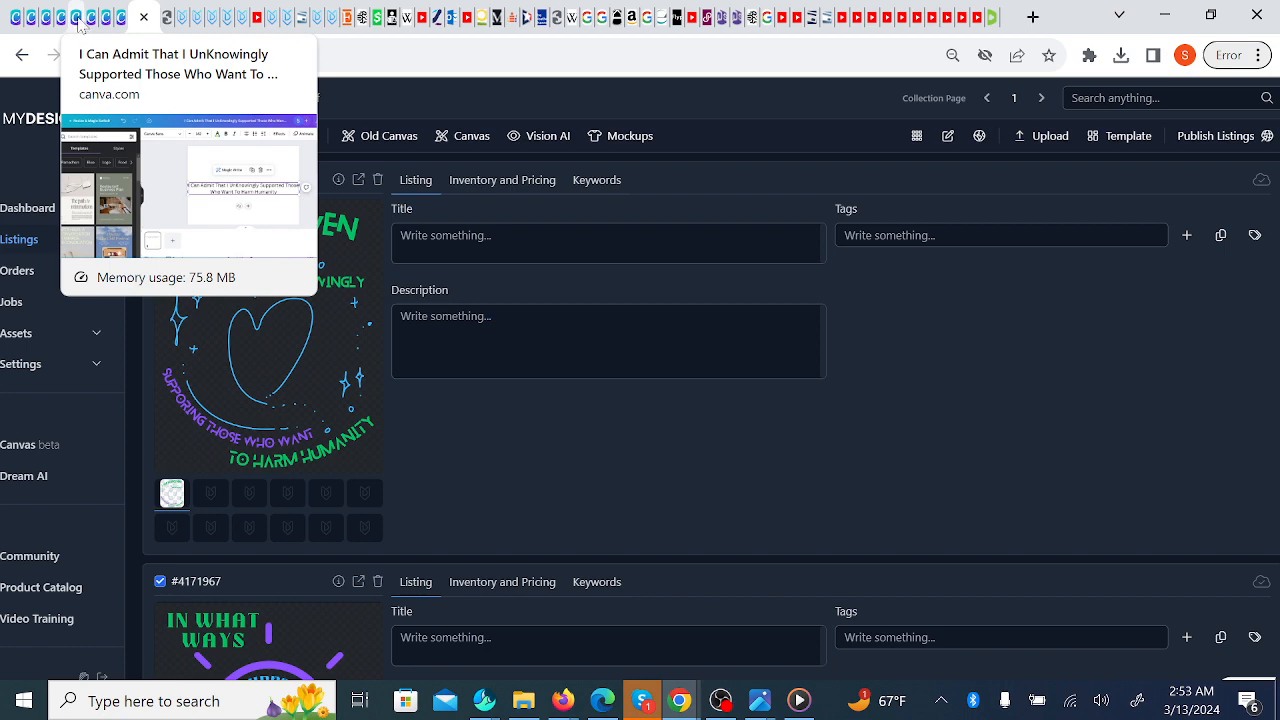
pyautogui.click(78, 22)
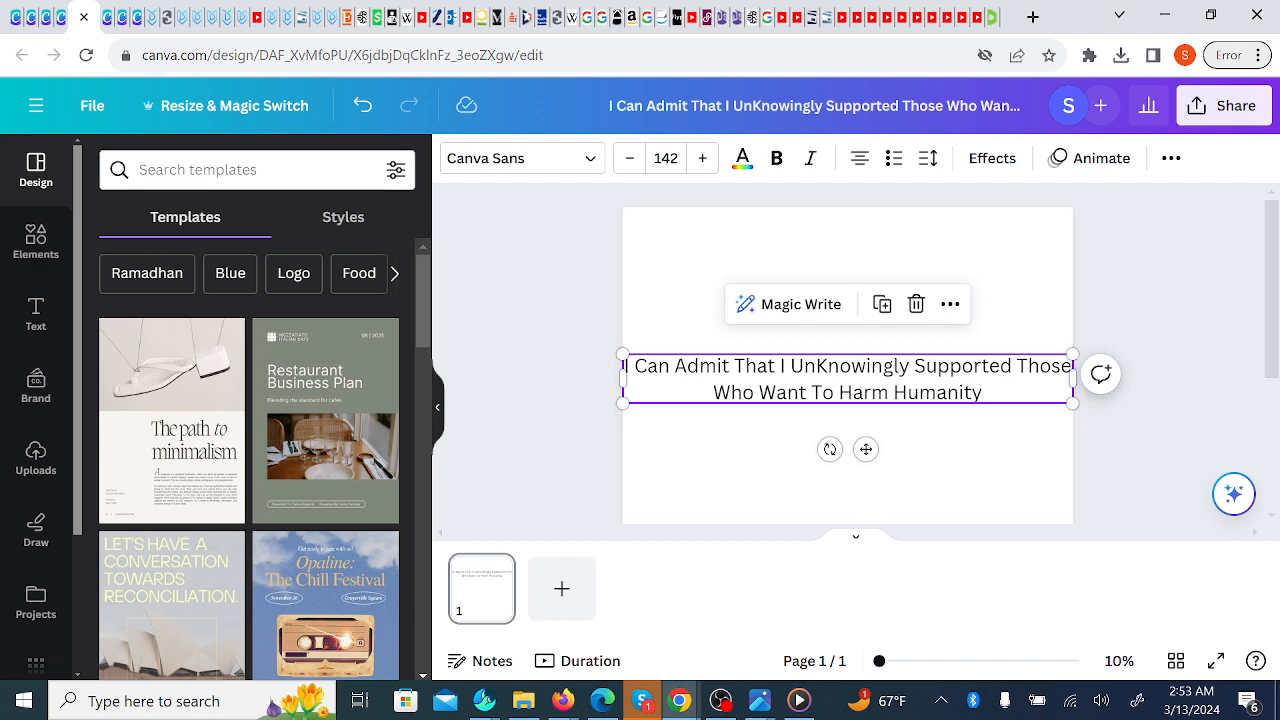
pyautogui.click(231, 170)
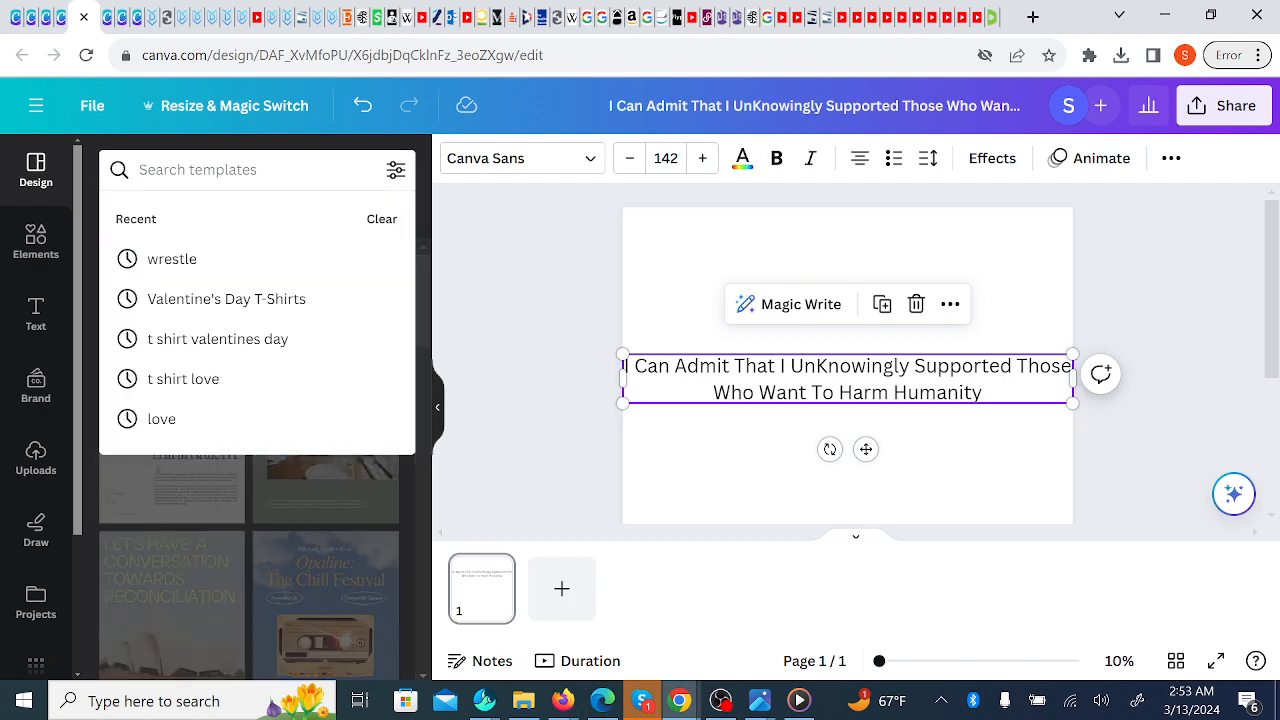
pyautogui.click(35, 243)
pyautogui.click(231, 170)
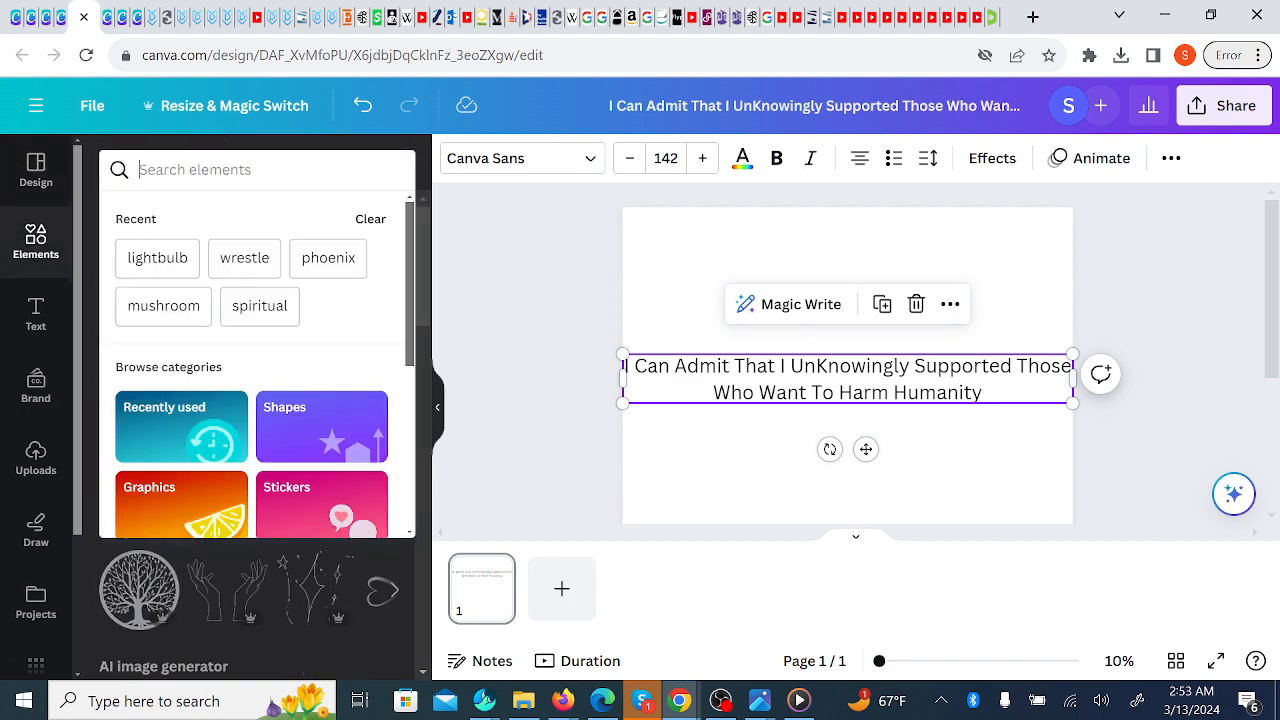
pyautogui.write('redemption')
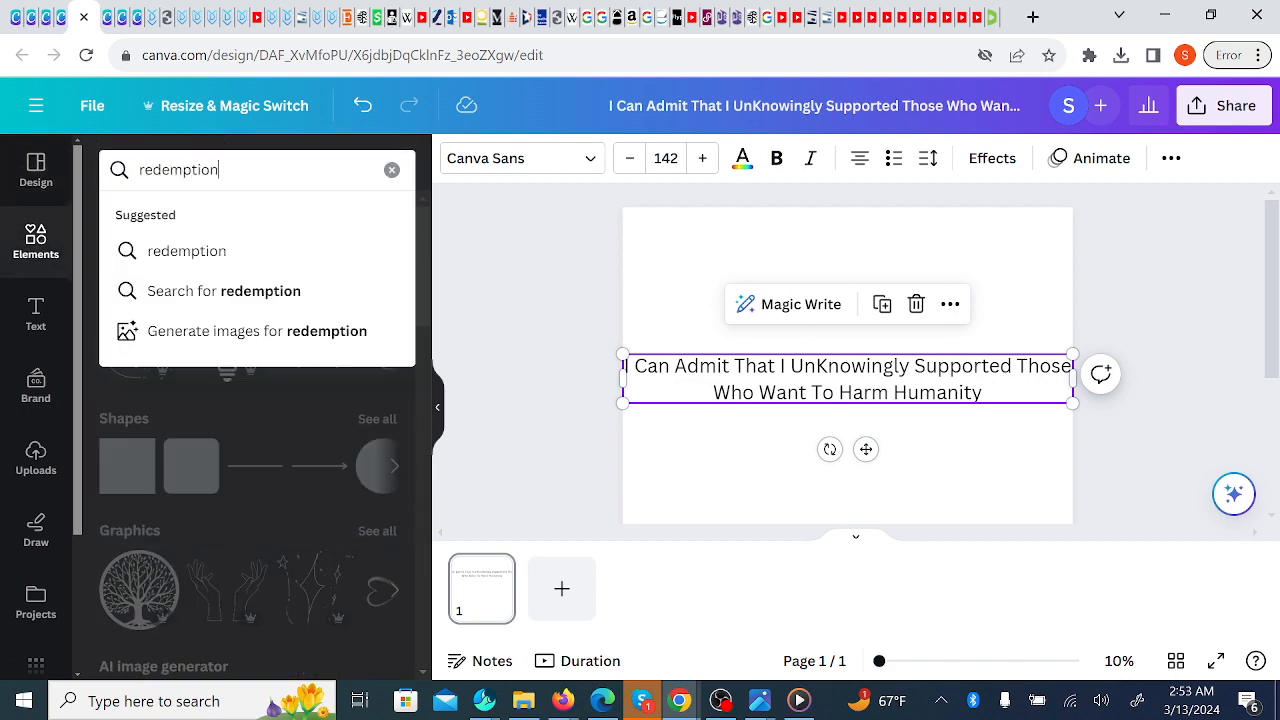
pyautogui.press('Return')
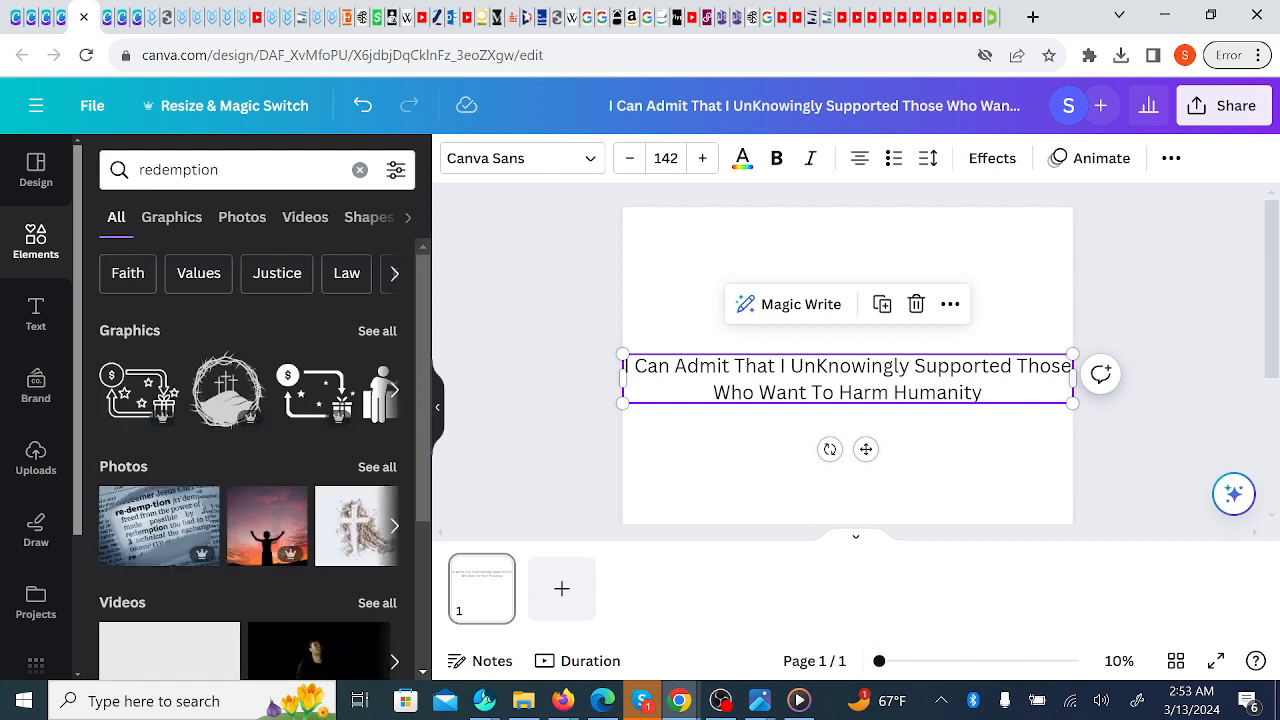
# - Browse all redemption graphics and add the black-and-white winged angel to the page
pyautogui.click(376, 336)
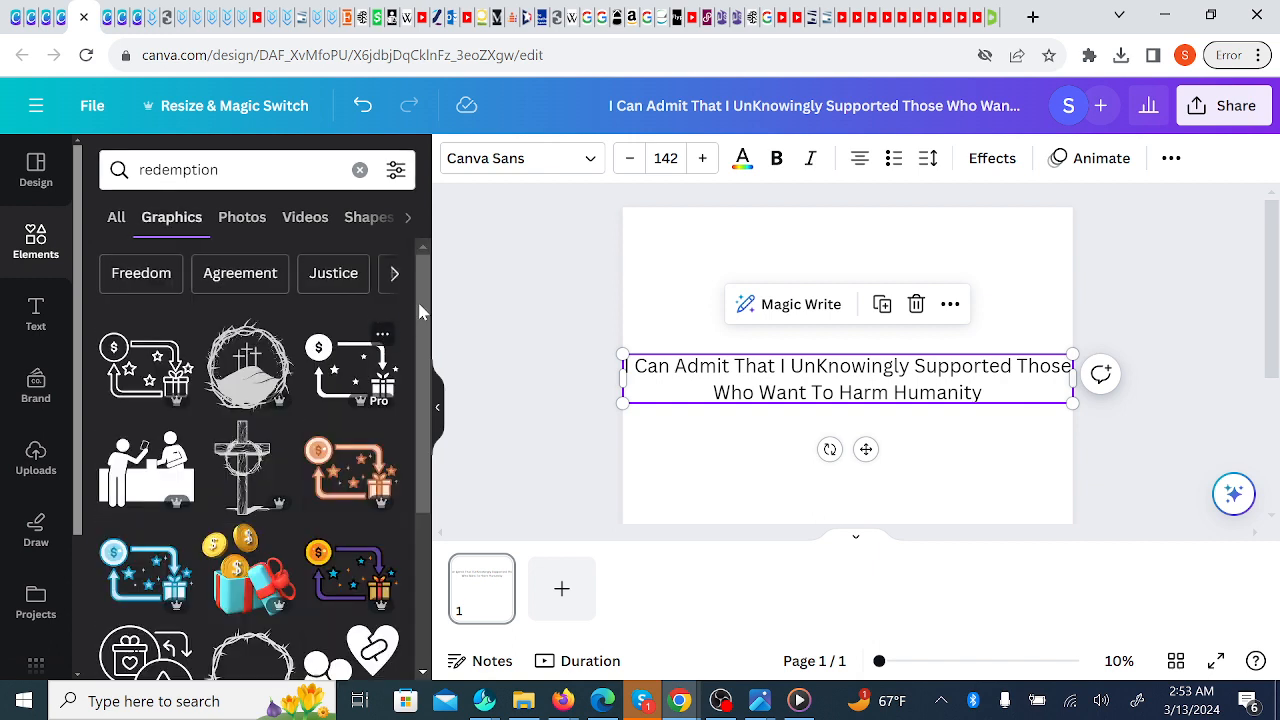
pyautogui.moveTo(423, 307); pyautogui.dragTo(380, 668)
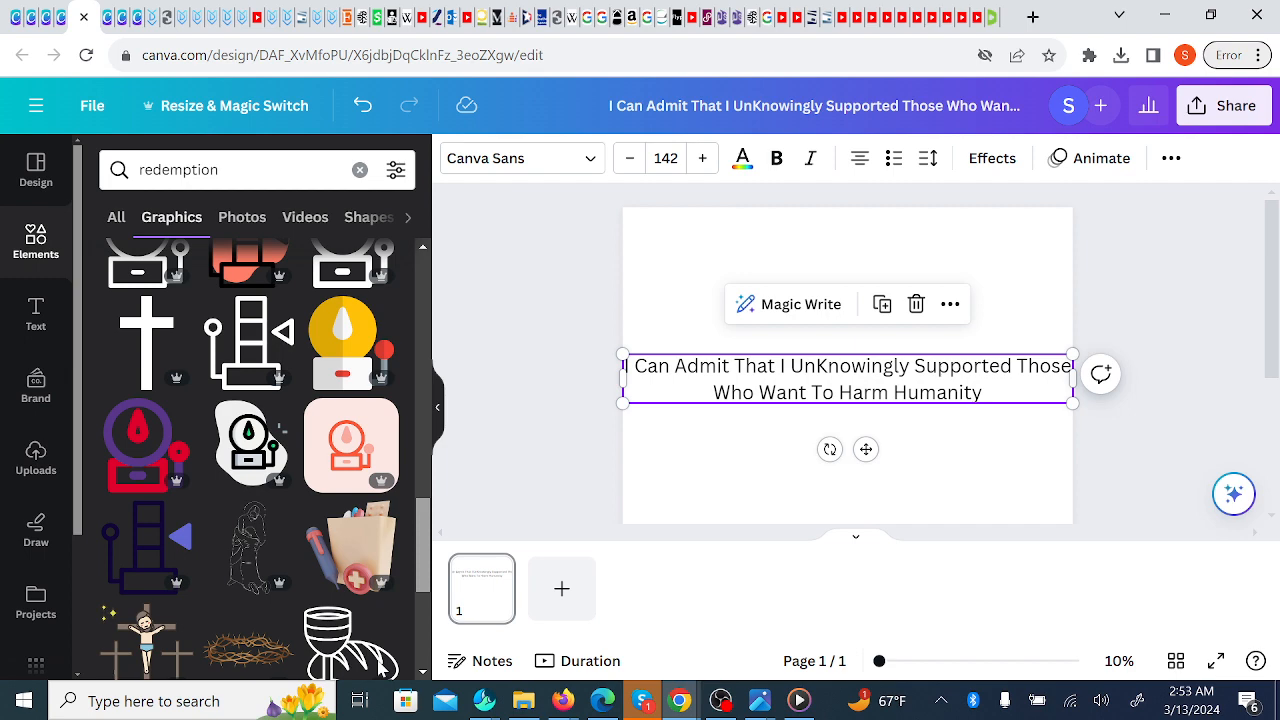
pyautogui.moveTo(380, 660); pyautogui.dragTo(377, 719)
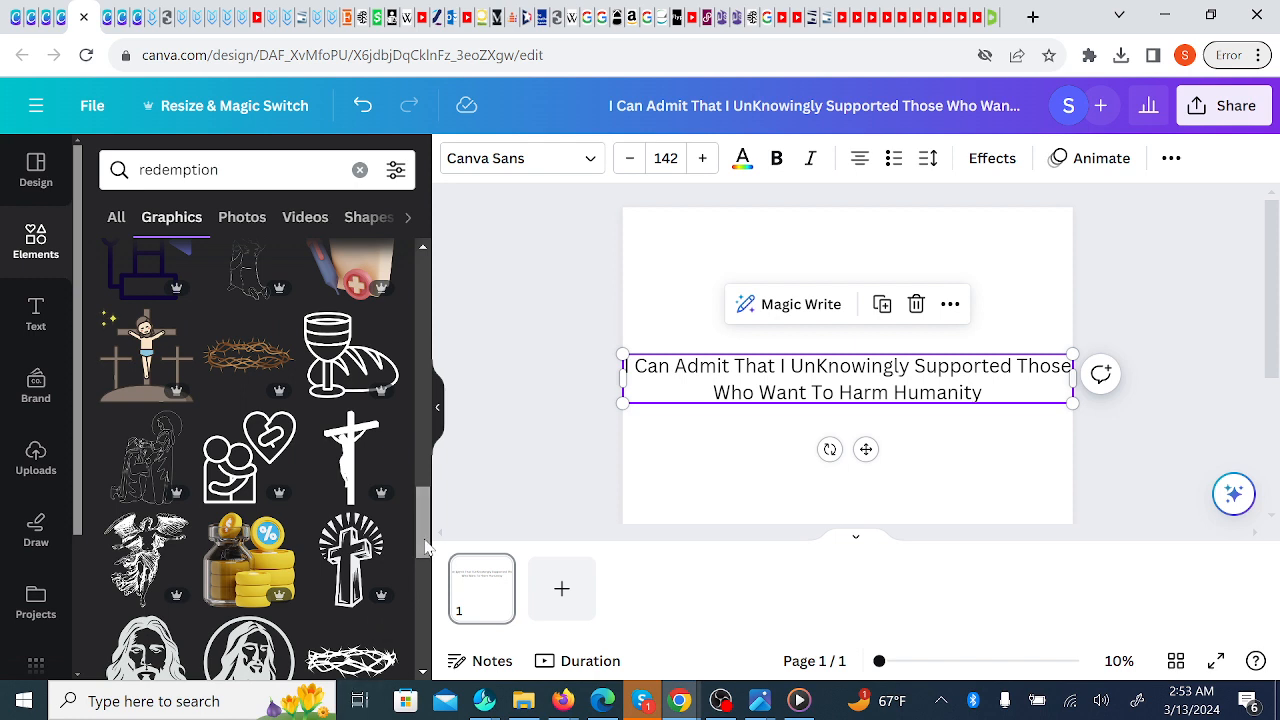
pyautogui.moveTo(425, 547)
pyautogui.mouseDown()
pyautogui.moveTo(427, 586)
pyautogui.moveTo(425, 541)
pyautogui.mouseUp()
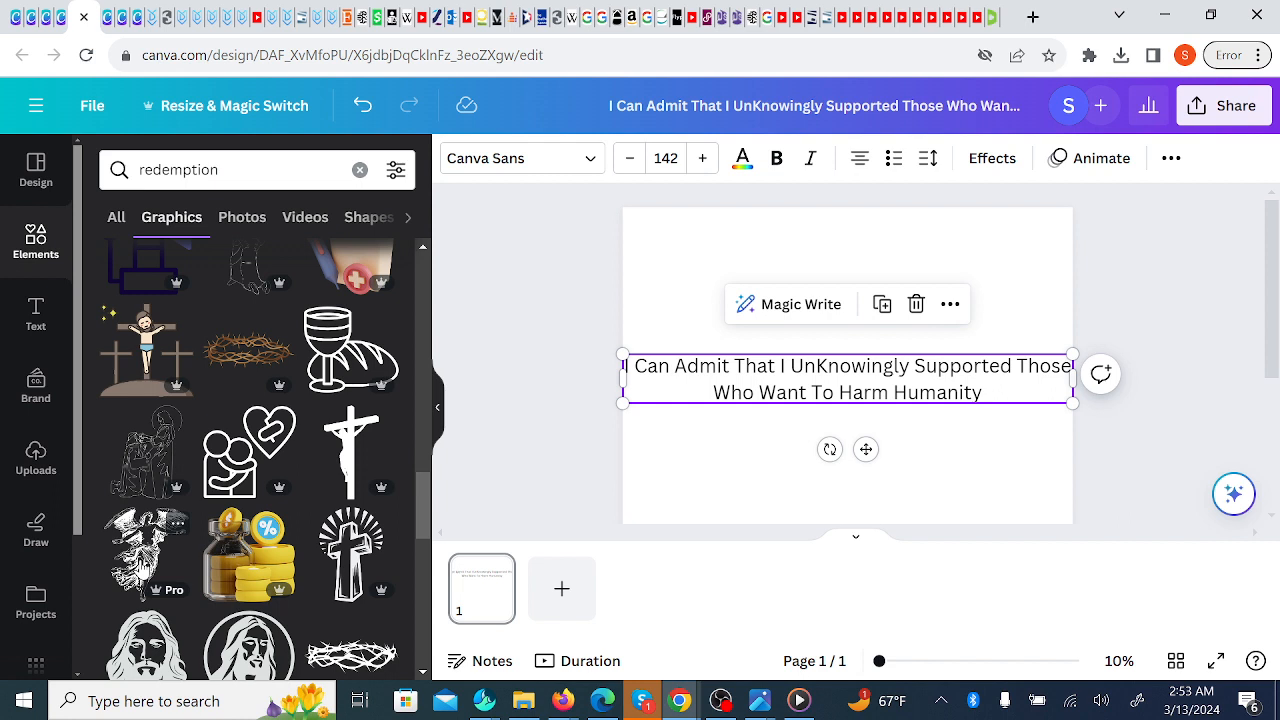
pyautogui.click(145, 550)
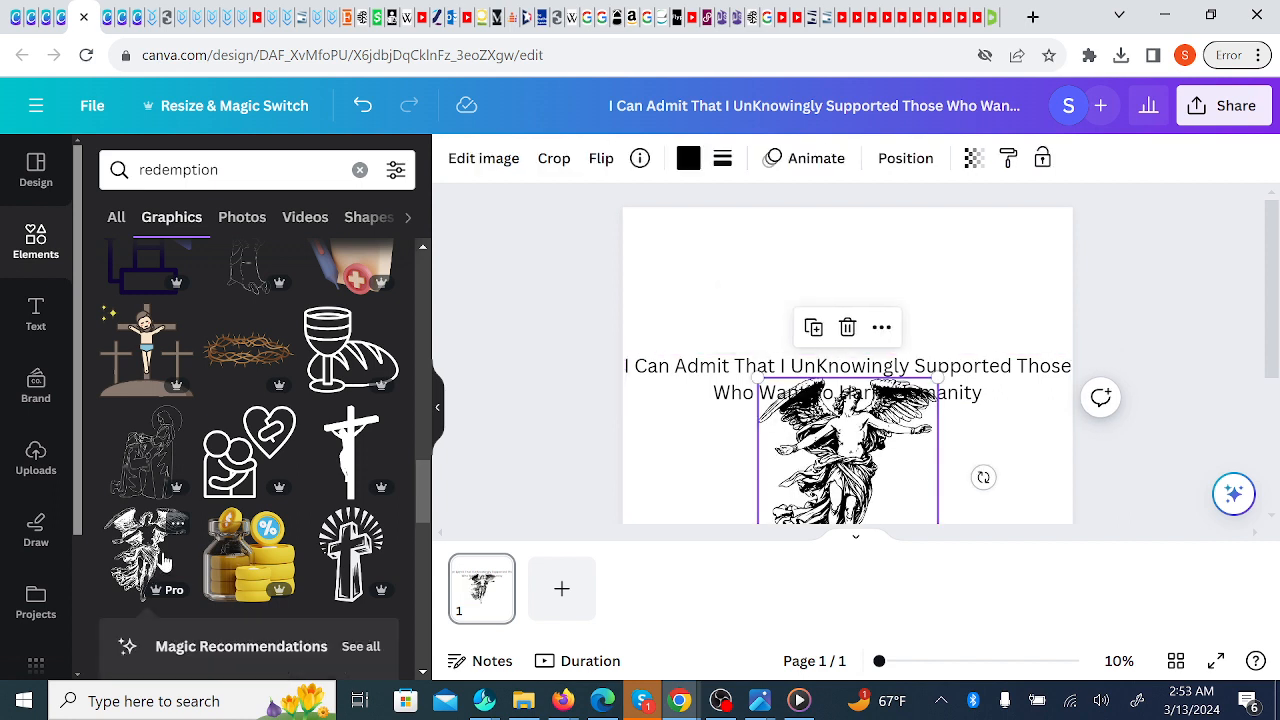
# - Undo adding the black-and-white winged angel and place the line-art angel with rays above its head on the page instead
pyautogui.hotkey('ctrl', 'z')
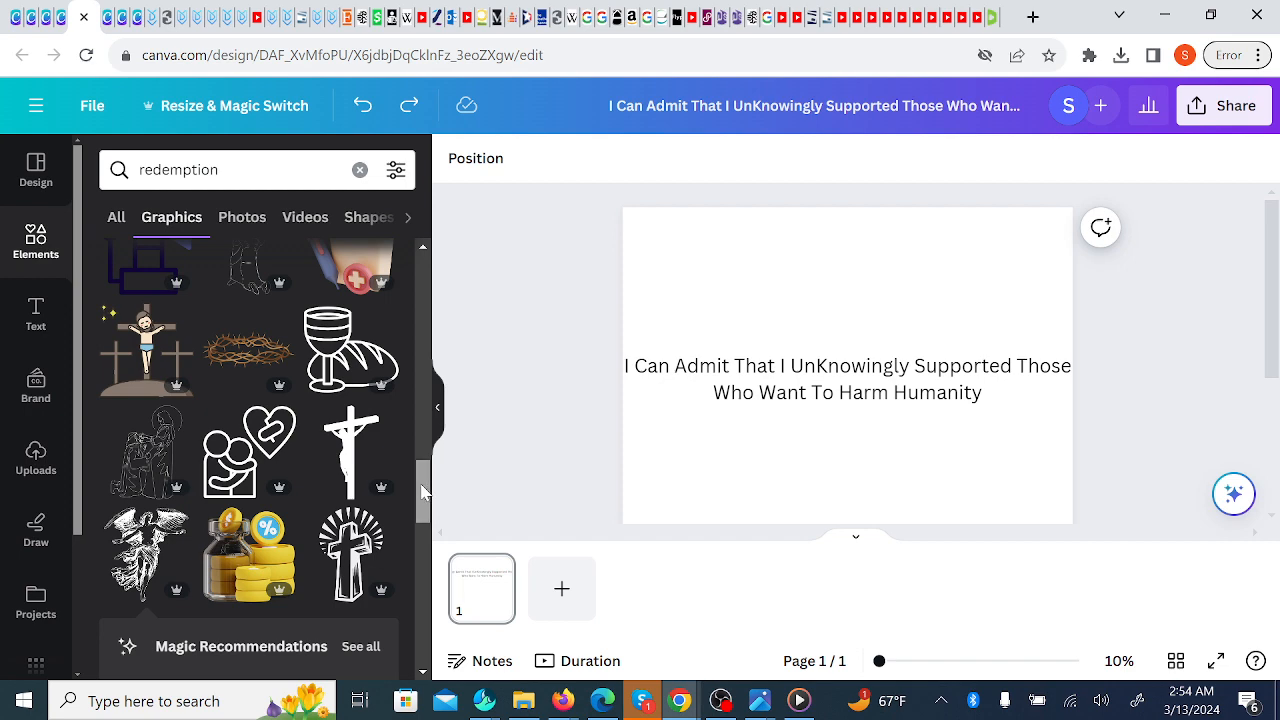
pyautogui.moveTo(421, 492); pyautogui.dragTo(432, 638)
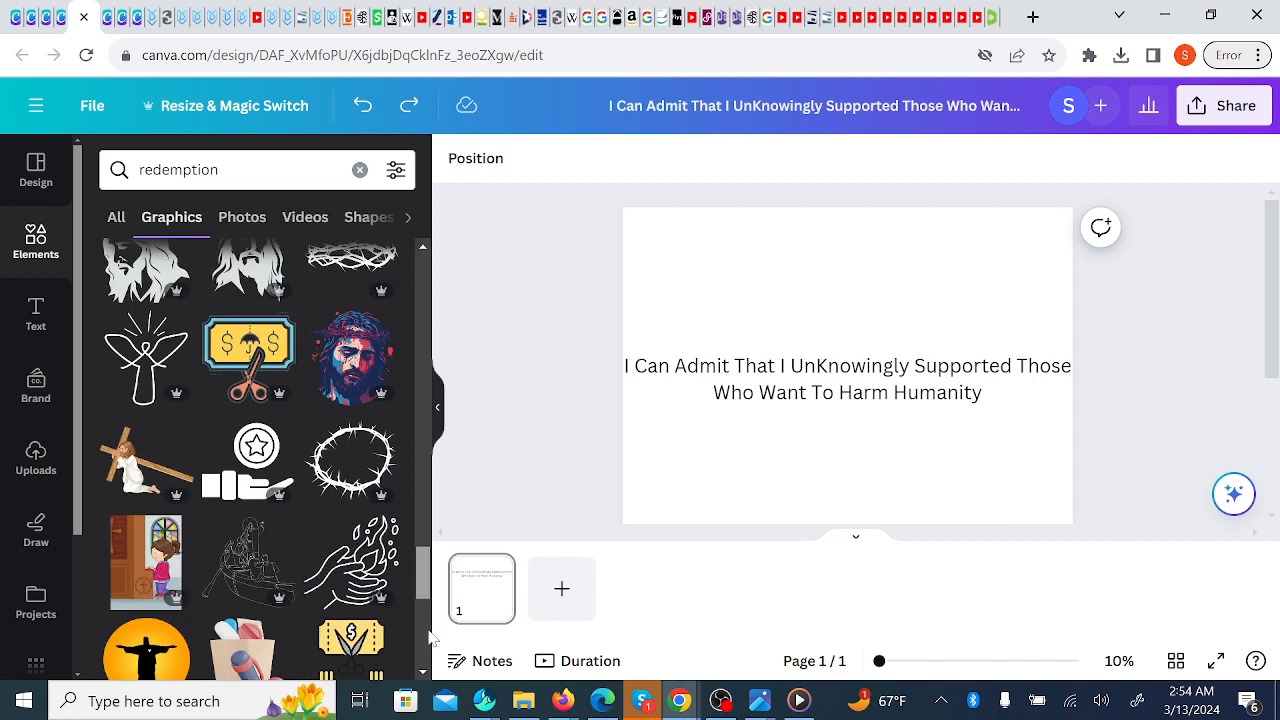
pyautogui.click(150, 385)
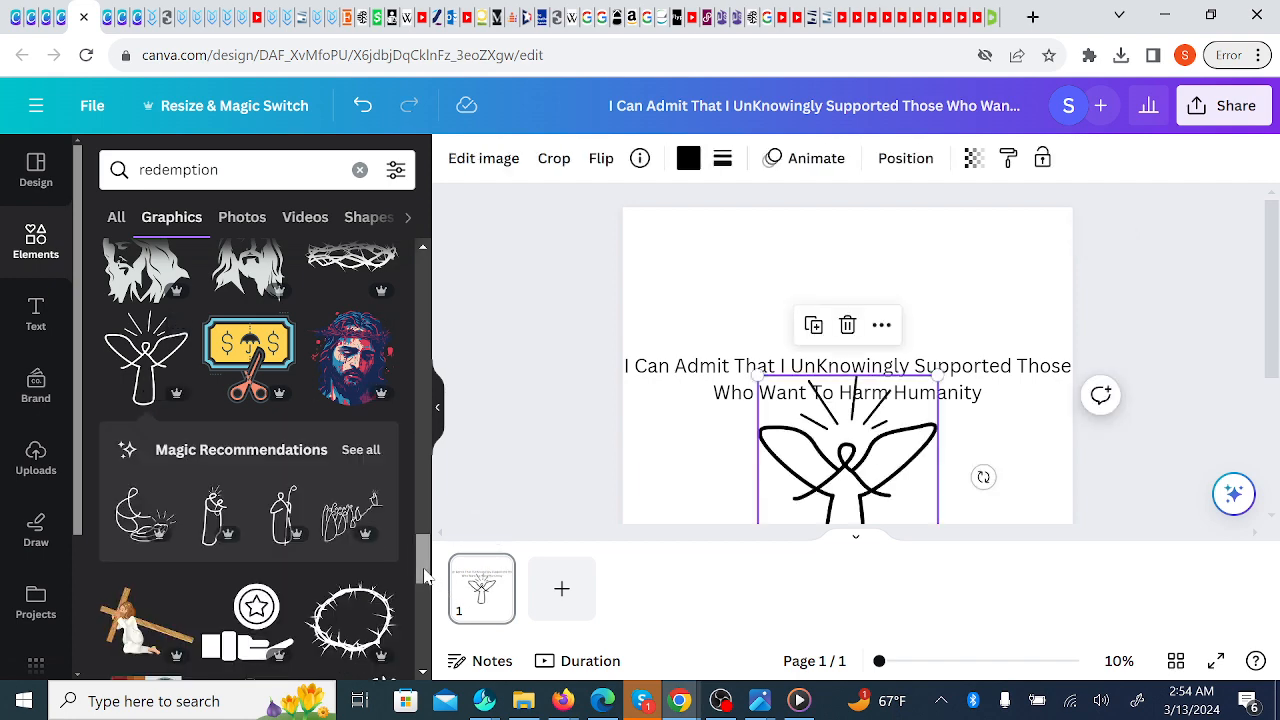
# - Look through more of the redemption graphics for other artwork that could suit the quote, then deselect the angel
pyautogui.moveTo(428, 571); pyautogui.dragTo(424, 652)
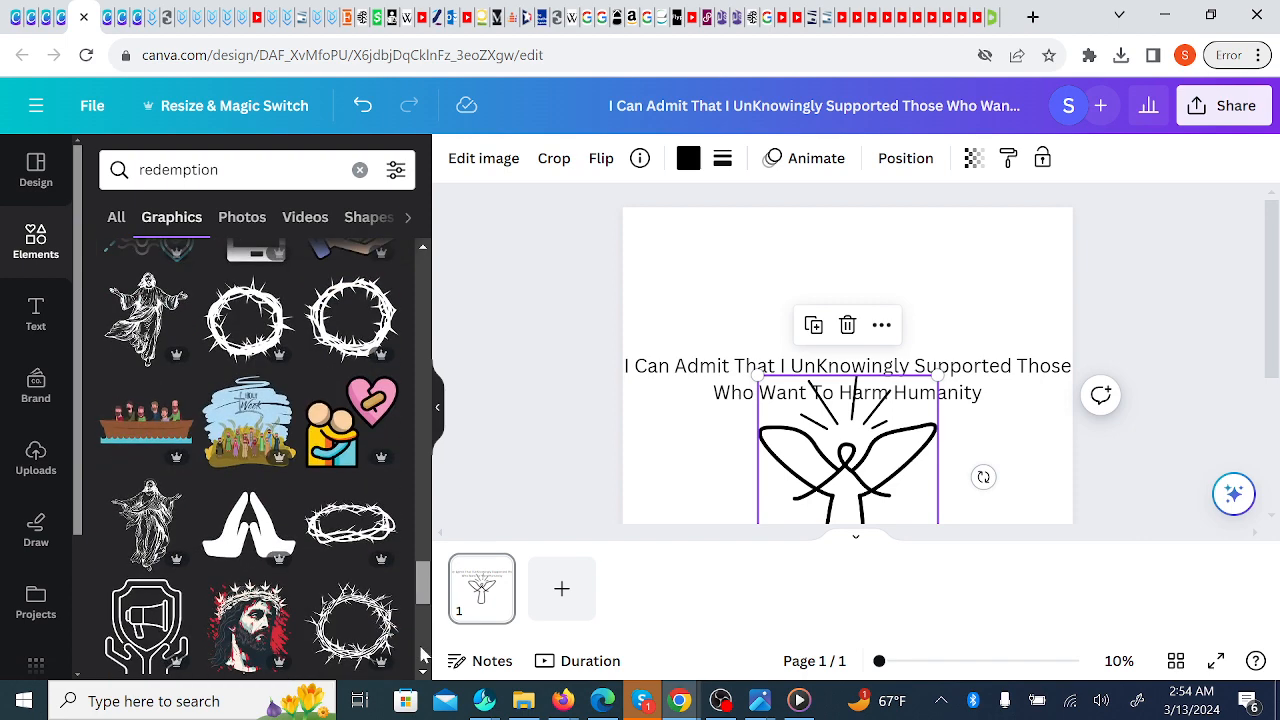
pyautogui.scroll(5, 420, 655)
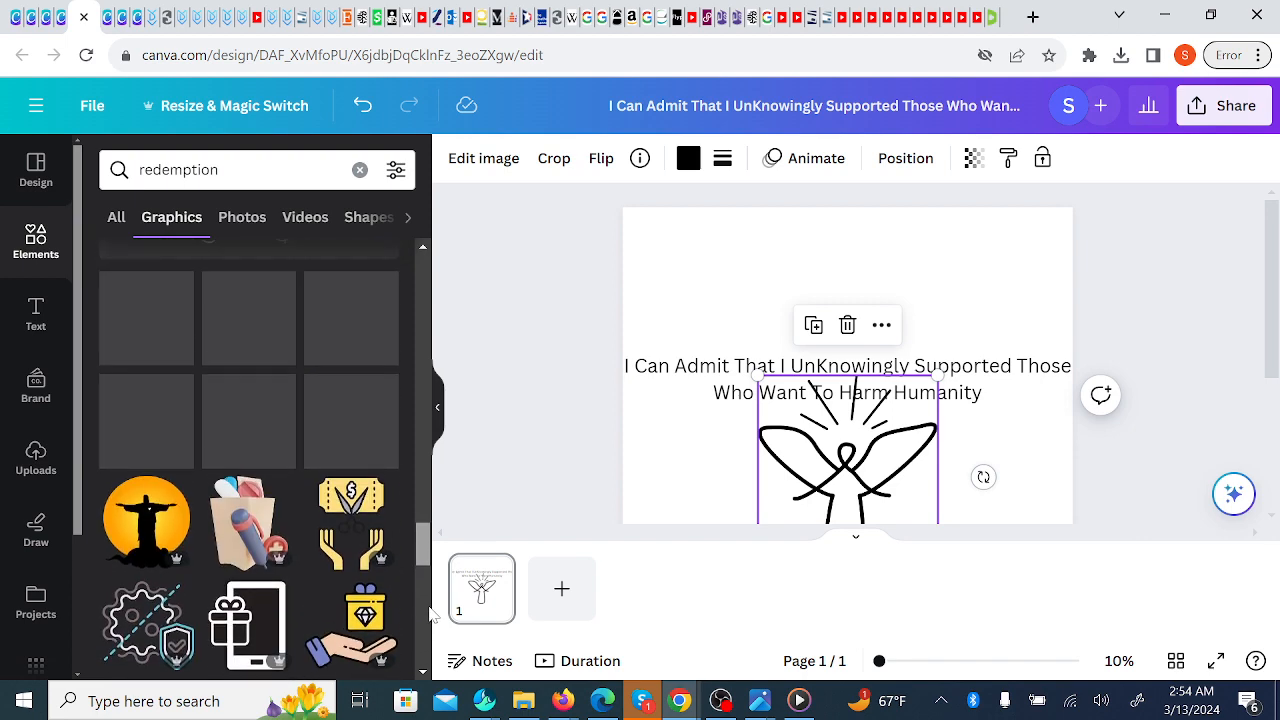
pyautogui.scroll(1, 437, 585)
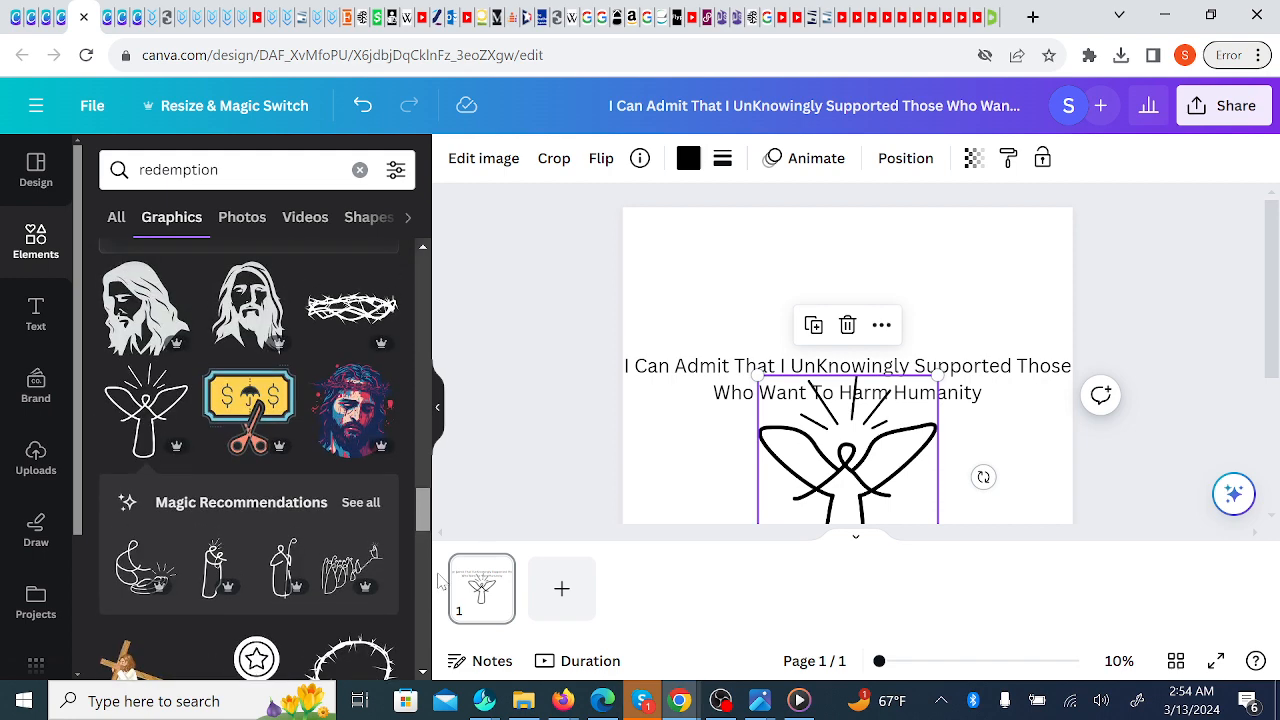
pyautogui.scroll(-3, 438, 590)
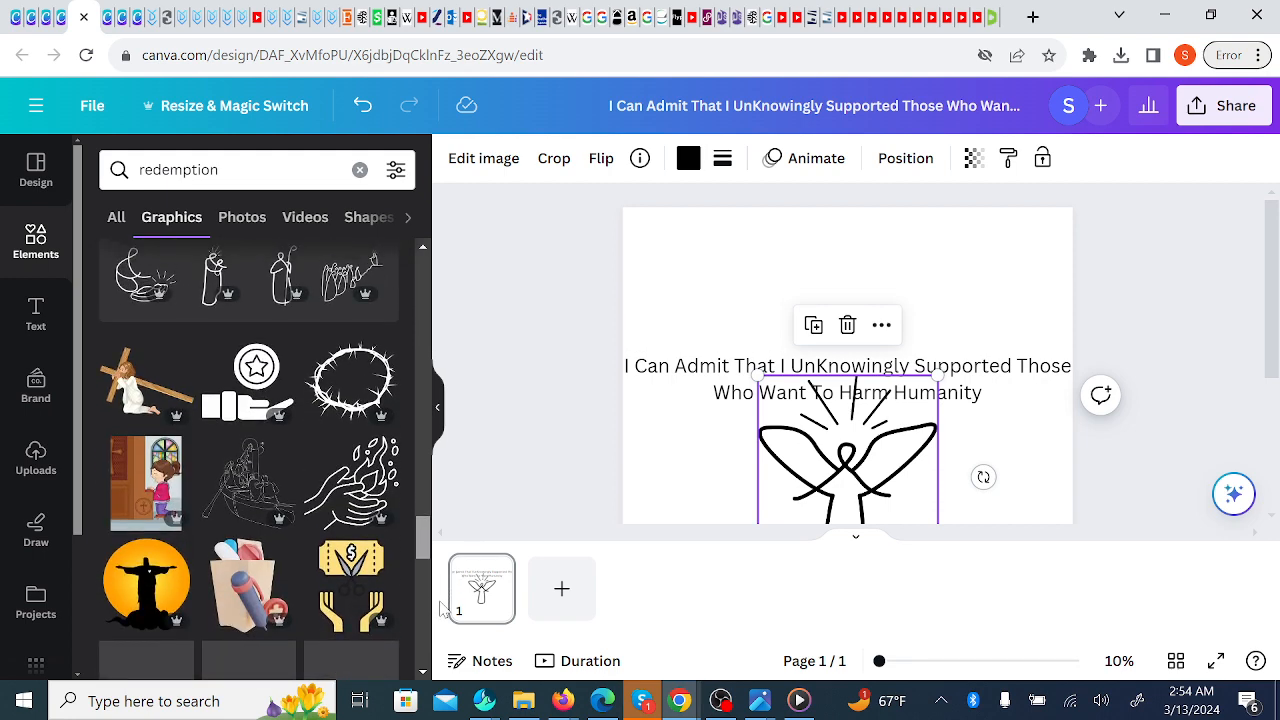
pyautogui.scroll(-1, 444, 614)
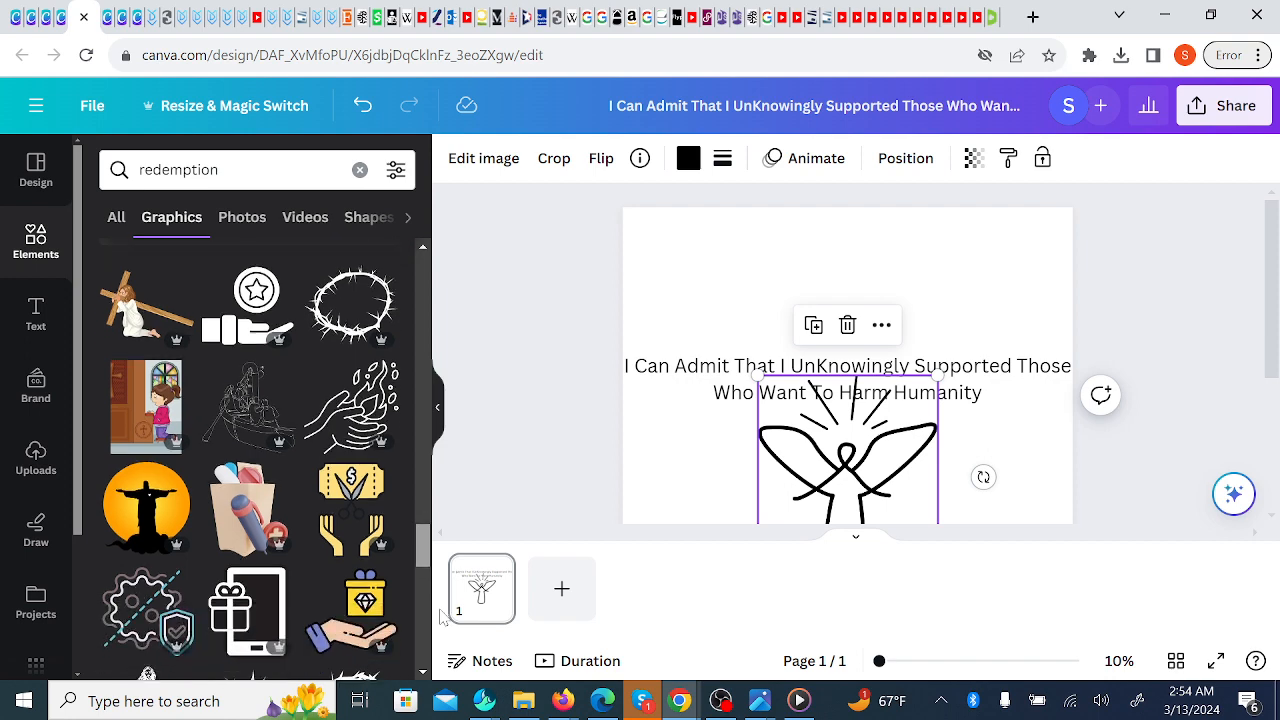
pyautogui.scroll(-3, 442, 620)
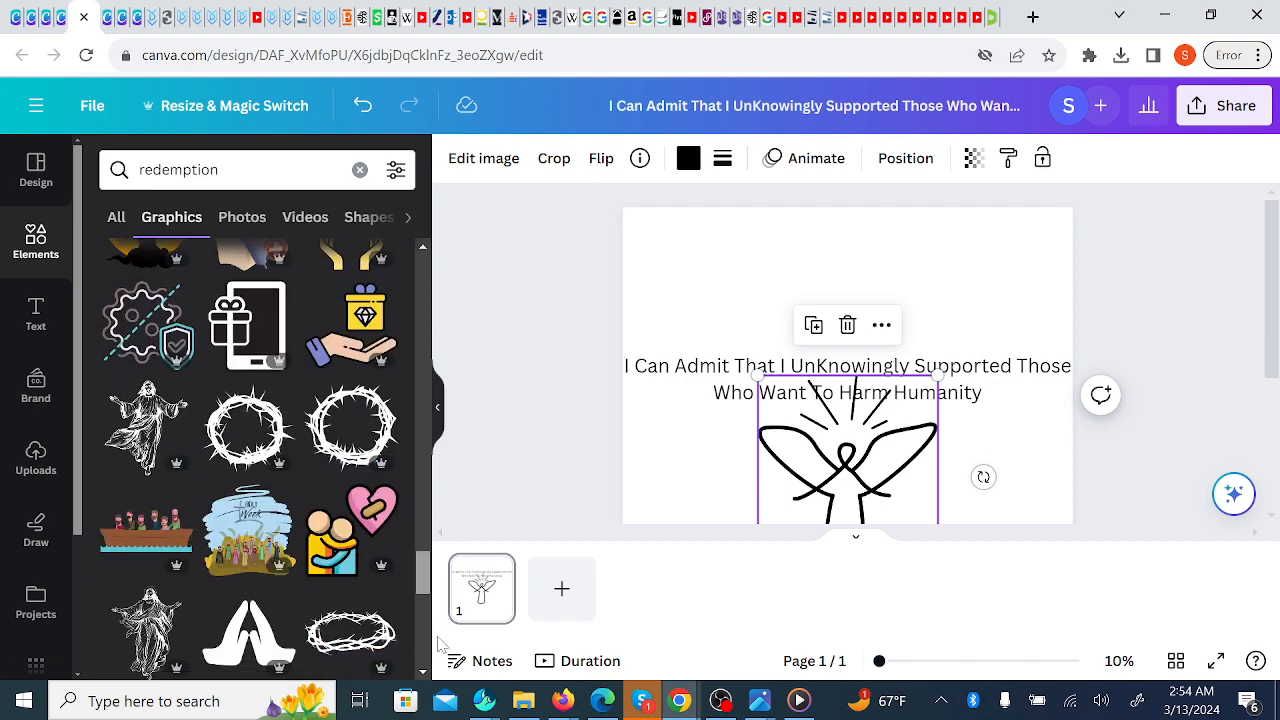
pyautogui.scroll(-3, 442, 645)
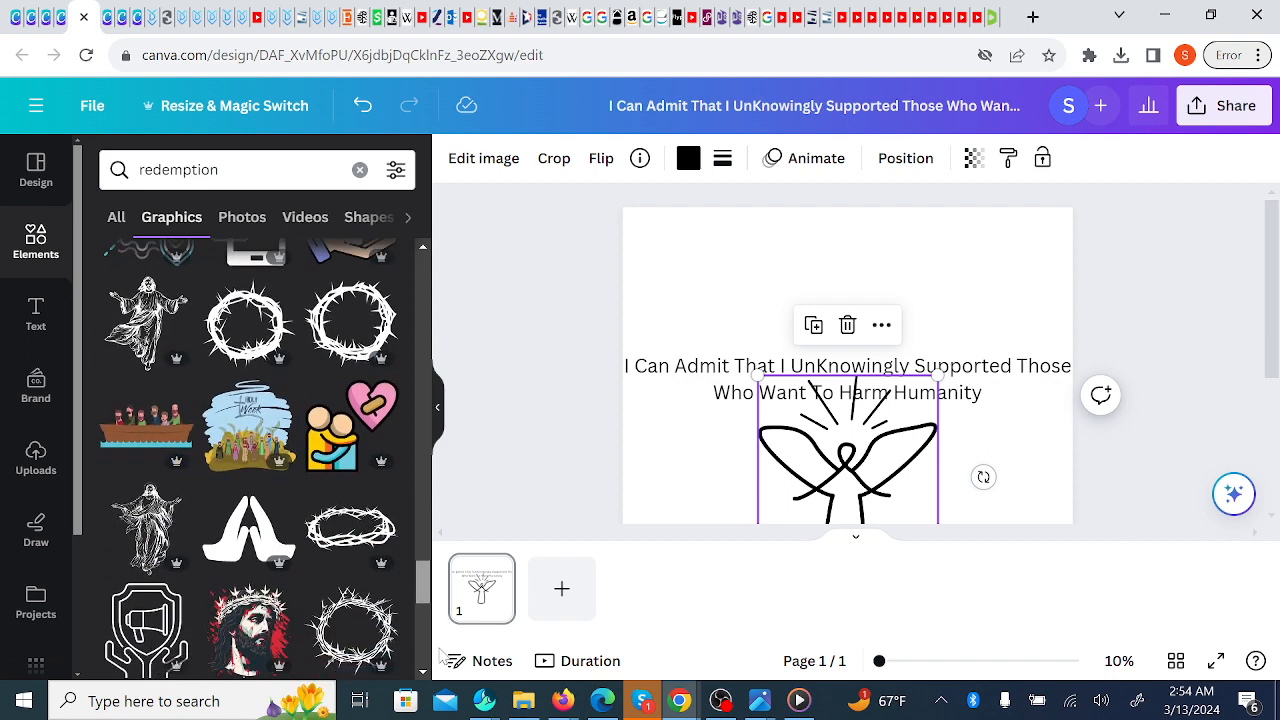
pyautogui.scroll(-3, 439, 664)
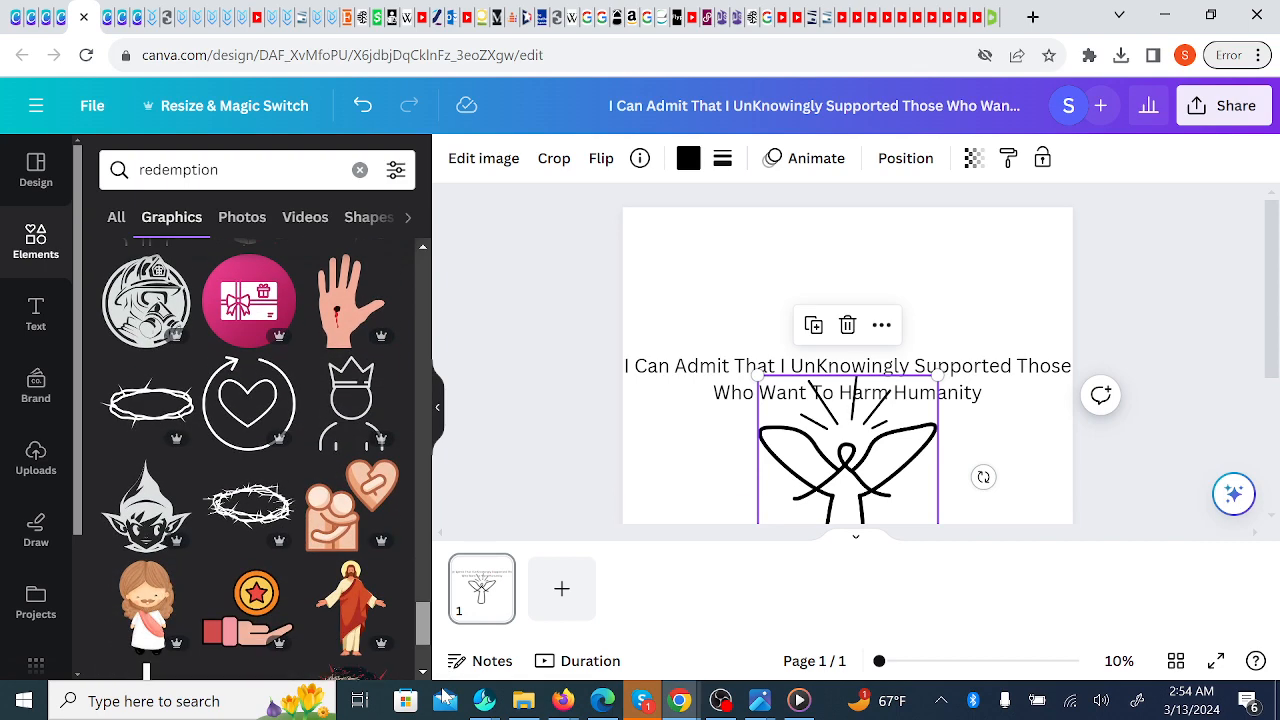
pyautogui.scroll(-3, 443, 697)
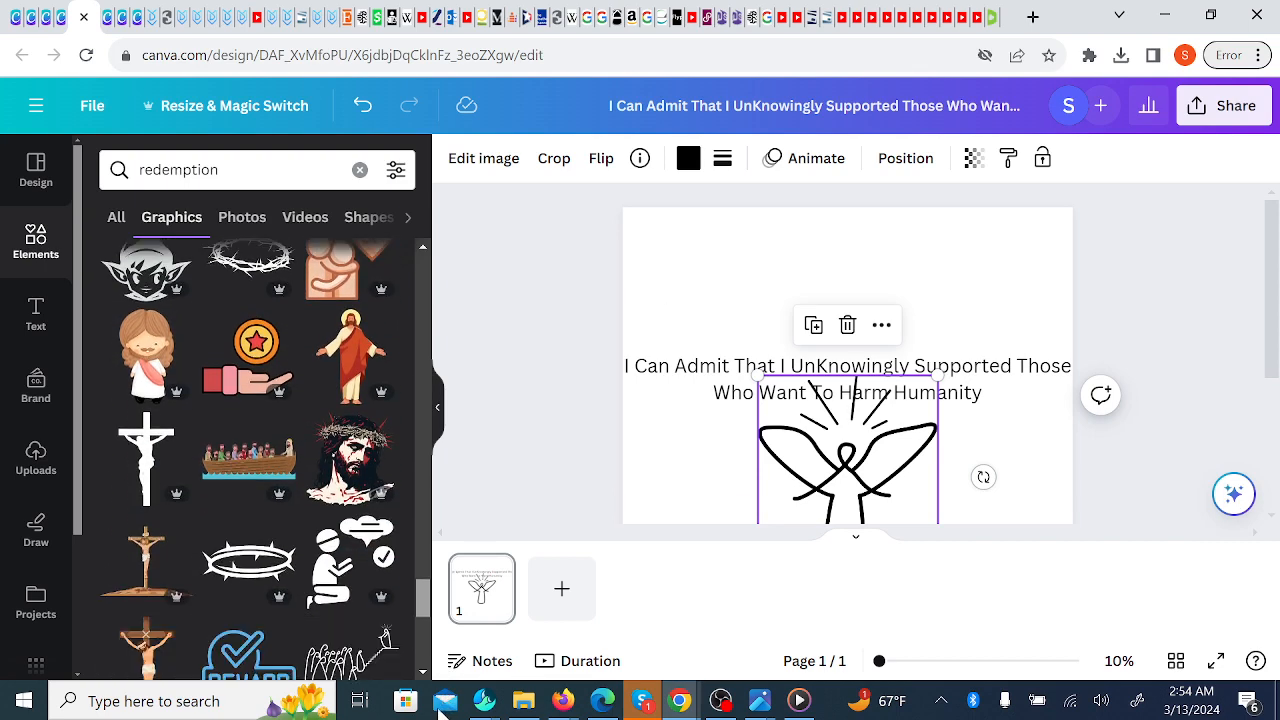
pyautogui.scroll(-2, 439, 711)
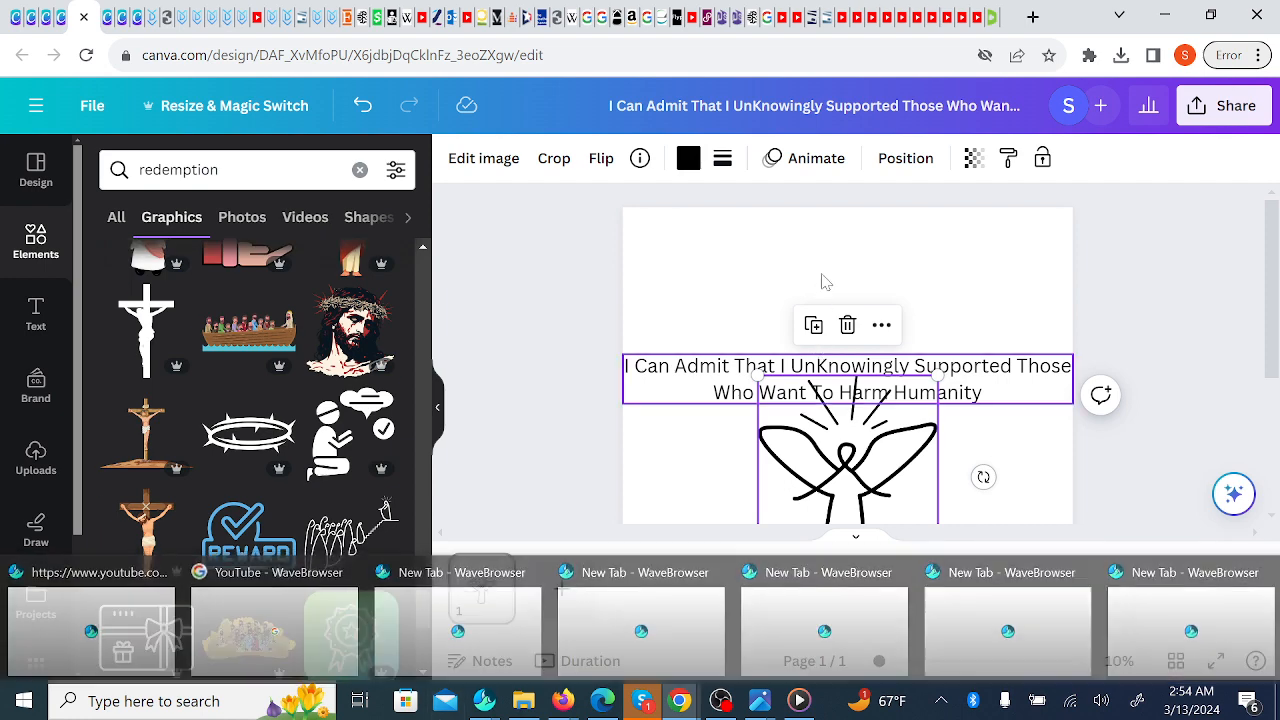
pyautogui.click(818, 284)
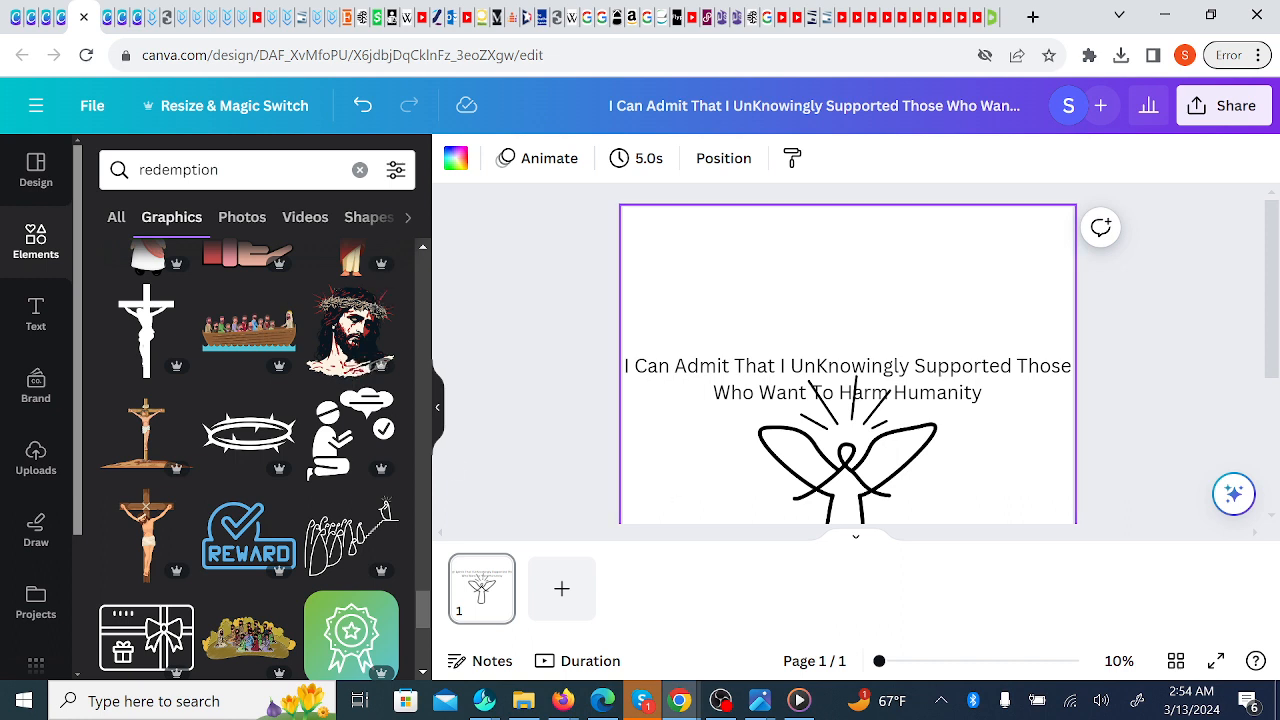
# - Close the "I Am Forgiven For UnKnowingly" design and return to the "I Can Admit That I UnKnowingly Supported Those" design
pyautogui.click(152, 26)
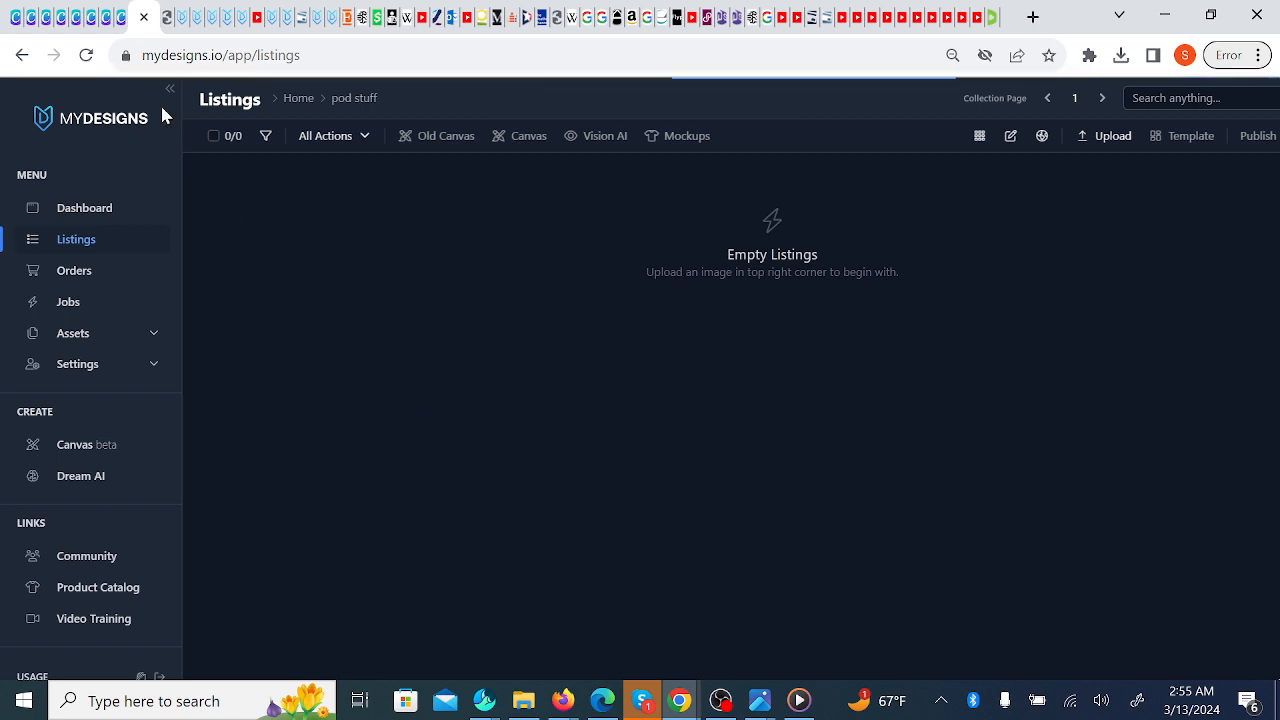
pyautogui.click(92, 25)
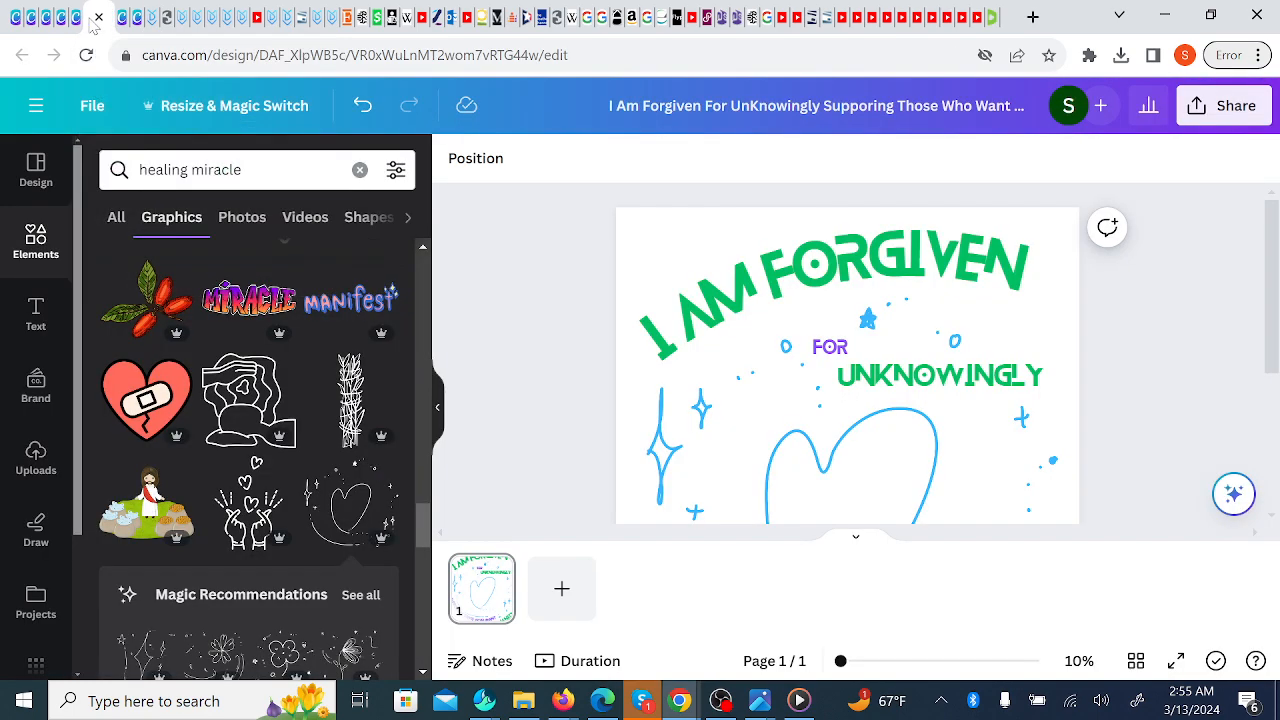
pyautogui.click(99, 18)
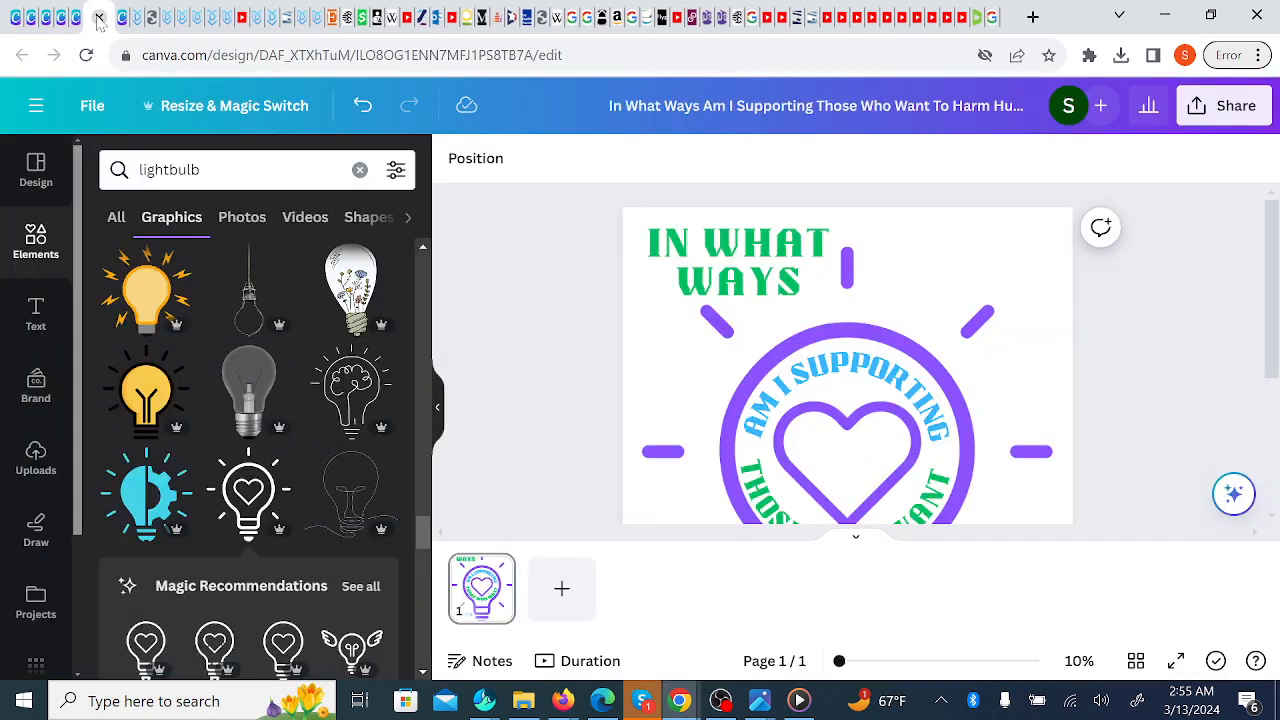
pyautogui.click(99, 18)
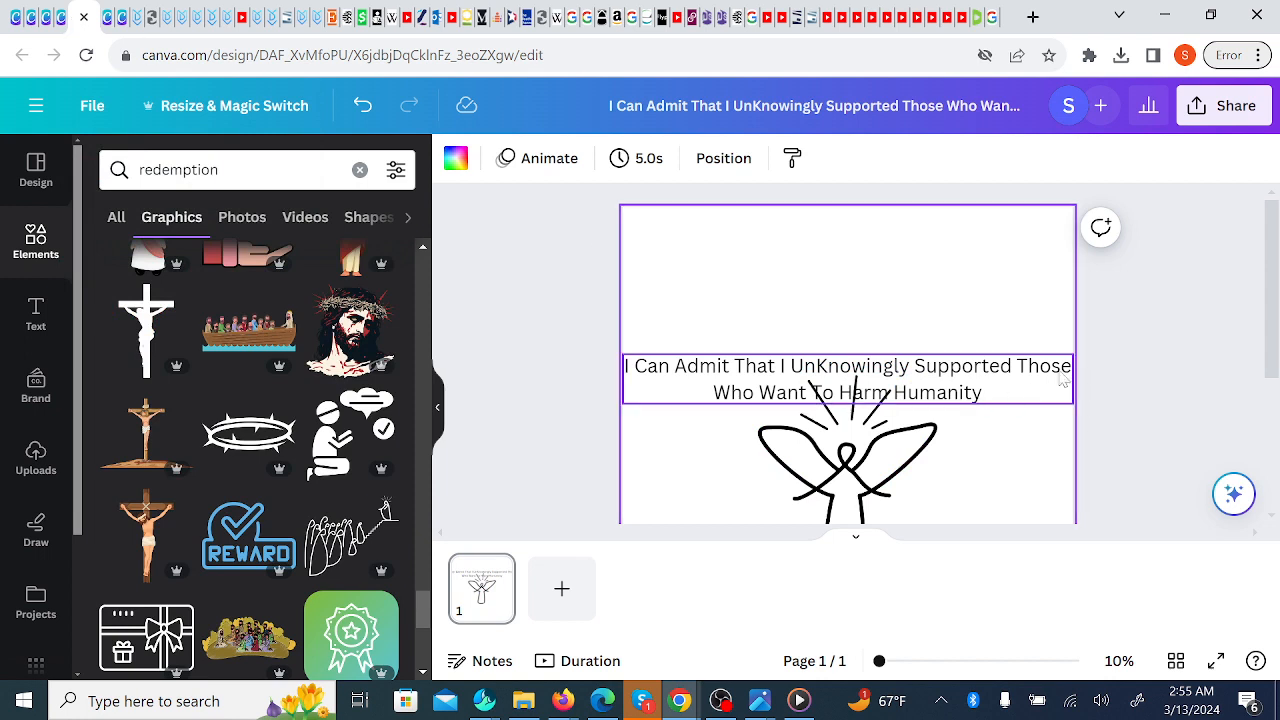
# - Move the quote text up the page so that it sits clear above the line-art angel
pyautogui.moveTo(1278, 318); pyautogui.dragTo(1276, 360)
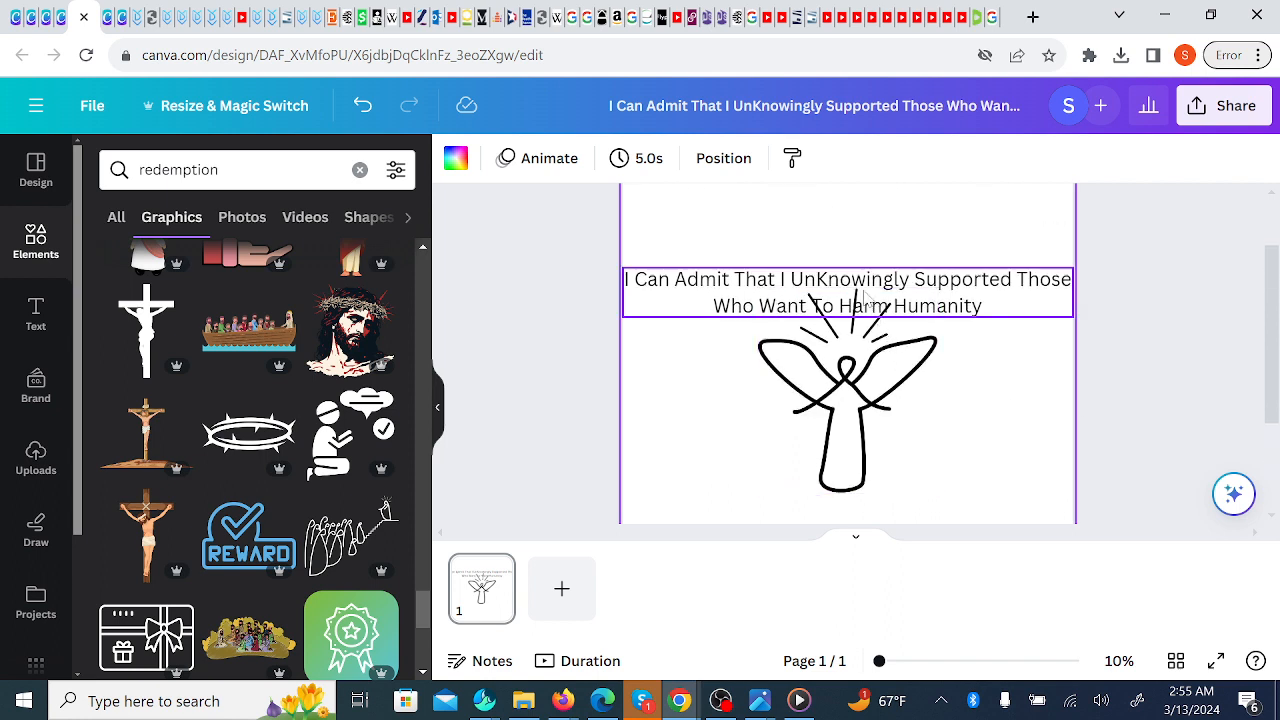
pyautogui.moveTo(848, 287); pyautogui.dragTo(848, 223)
pyautogui.moveTo(1271, 408); pyautogui.dragTo(1272, 494)
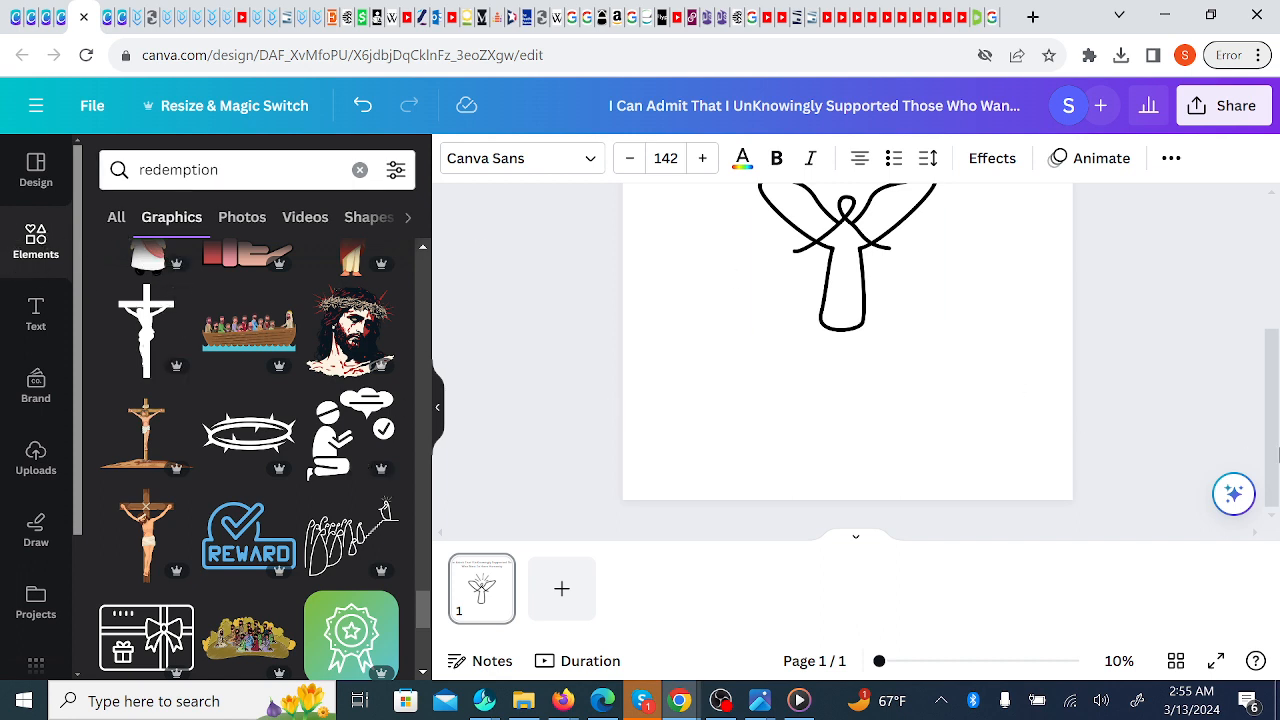
pyautogui.scroll(3, 1274, 453)
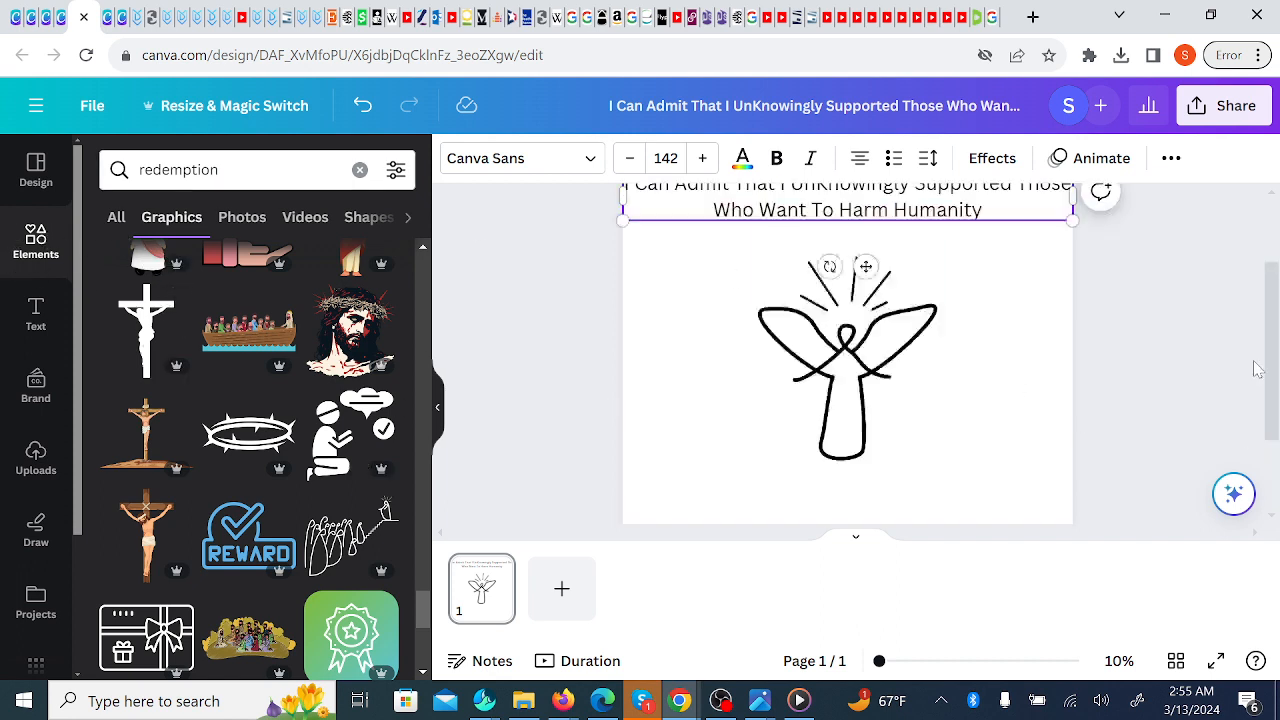
# - Enlarge the line-art angel to about 4102 by 4661 px so it nearly fills the page behind the quote
pyautogui.click(846, 393)
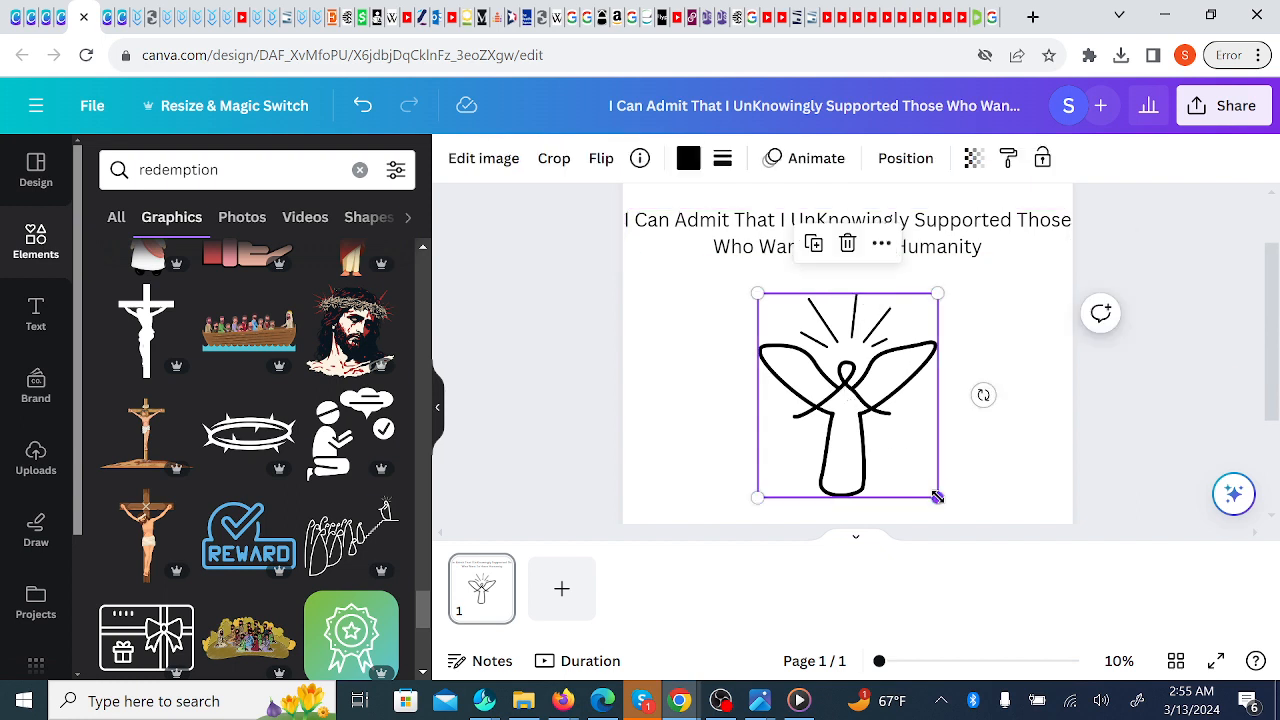
pyautogui.moveTo(937, 497); pyautogui.dragTo(948, 509)
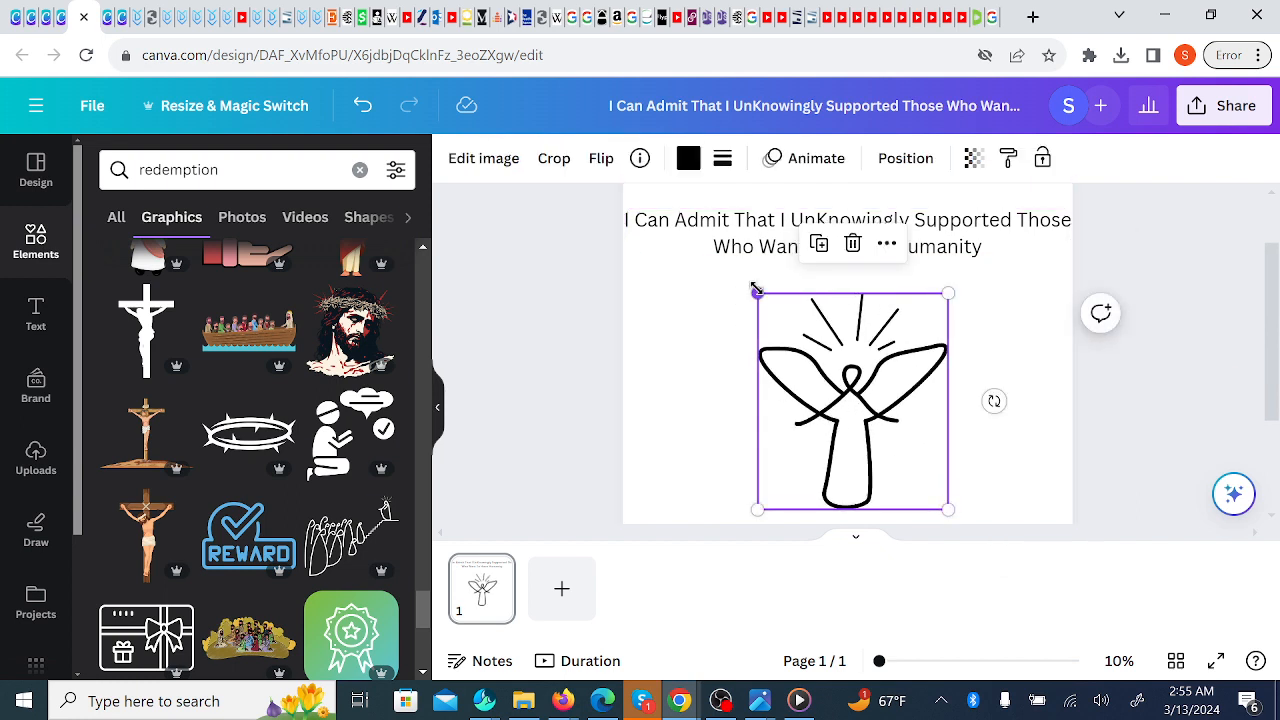
pyautogui.moveTo(757, 290); pyautogui.dragTo(690, 217)
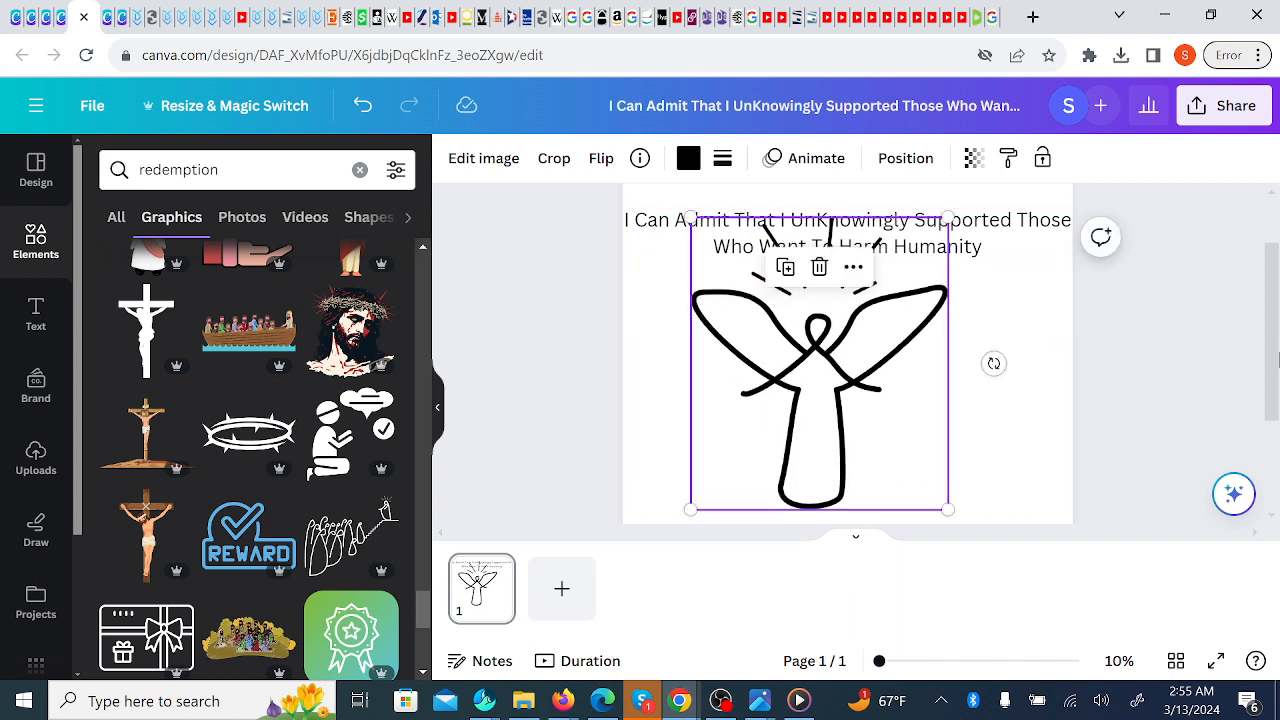
pyautogui.scroll(2, 1273, 347)
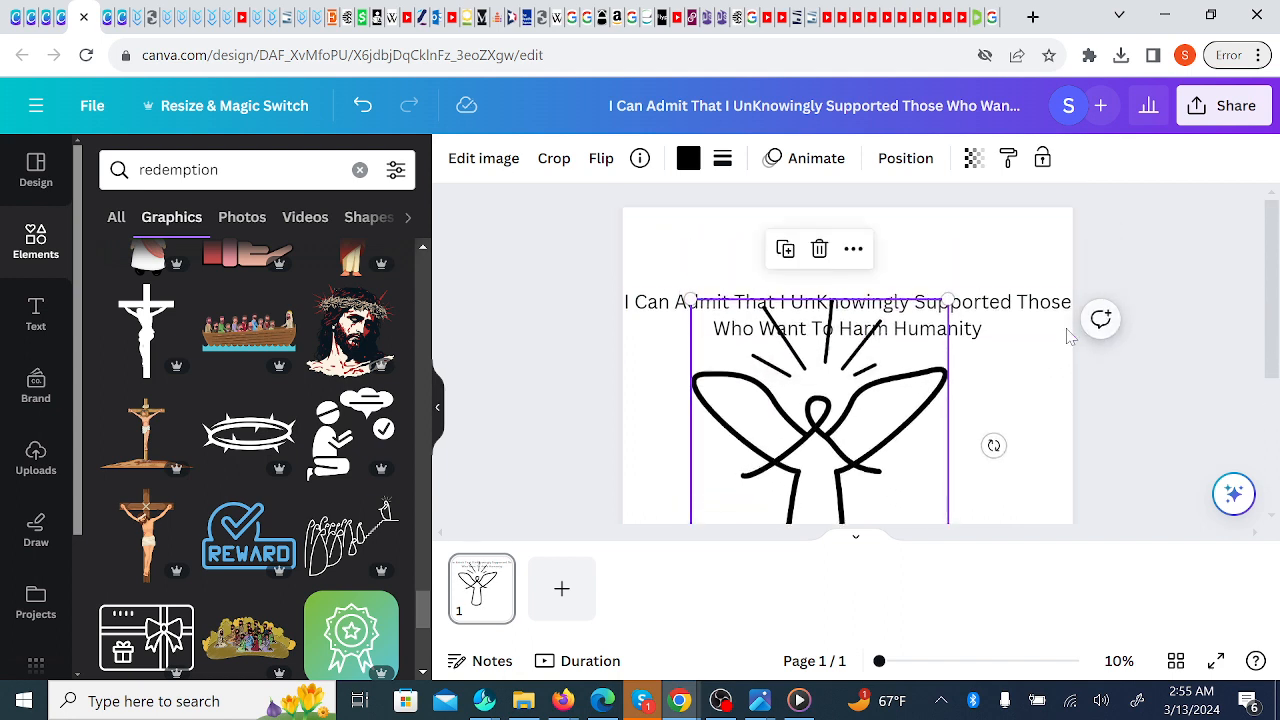
pyautogui.moveTo(948, 299); pyautogui.dragTo(1055, 267)
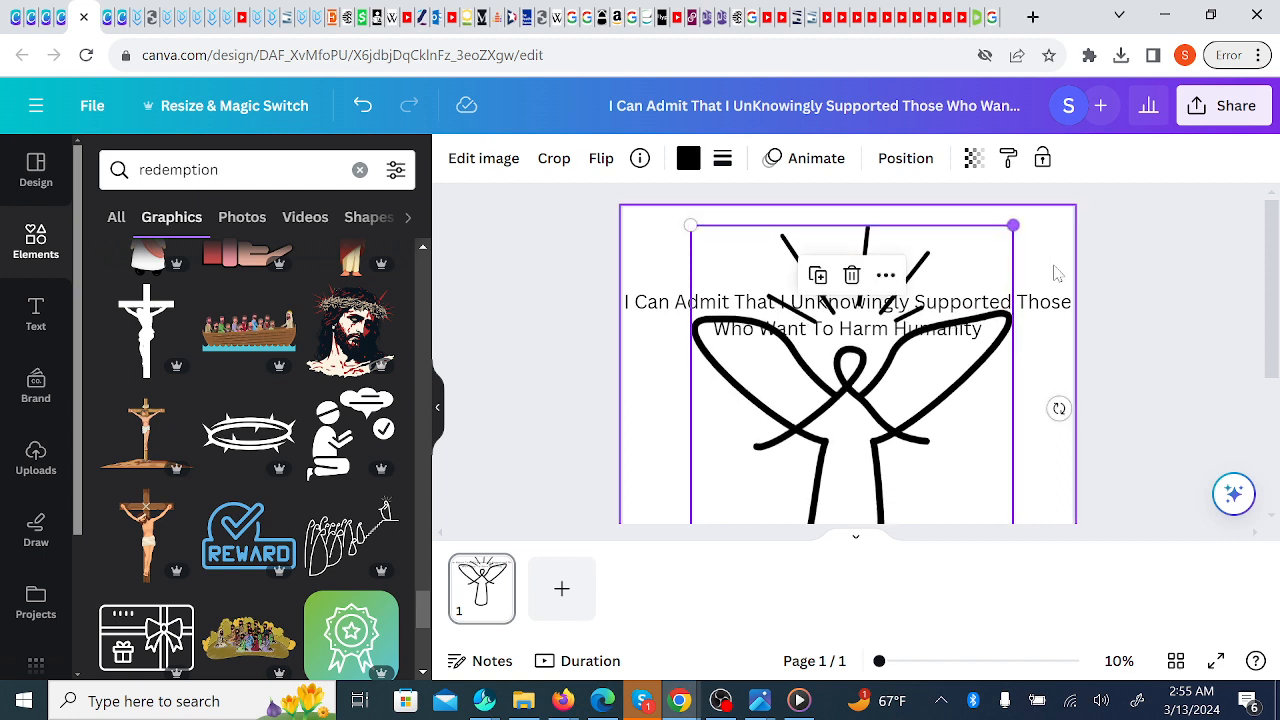
pyautogui.scroll(-3, 1276, 248)
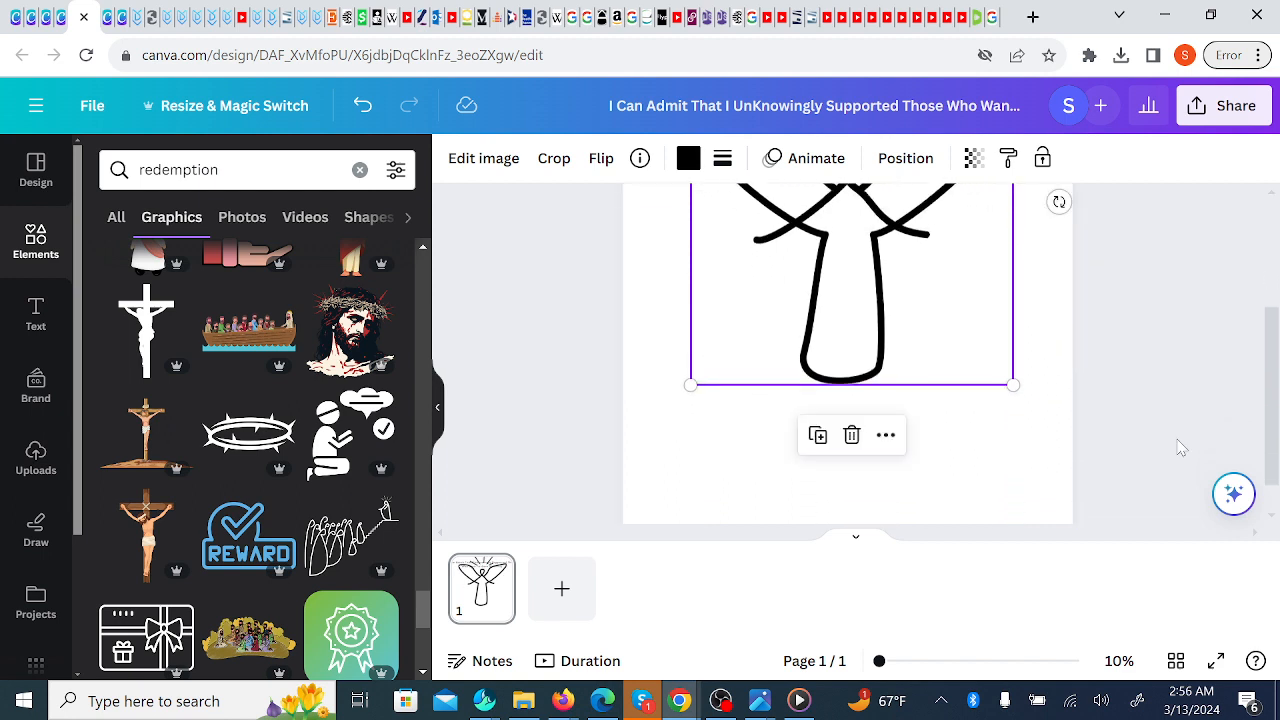
pyautogui.moveTo(1012, 386); pyautogui.dragTo(1091, 412)
pyautogui.scroll(3, 1258, 264)
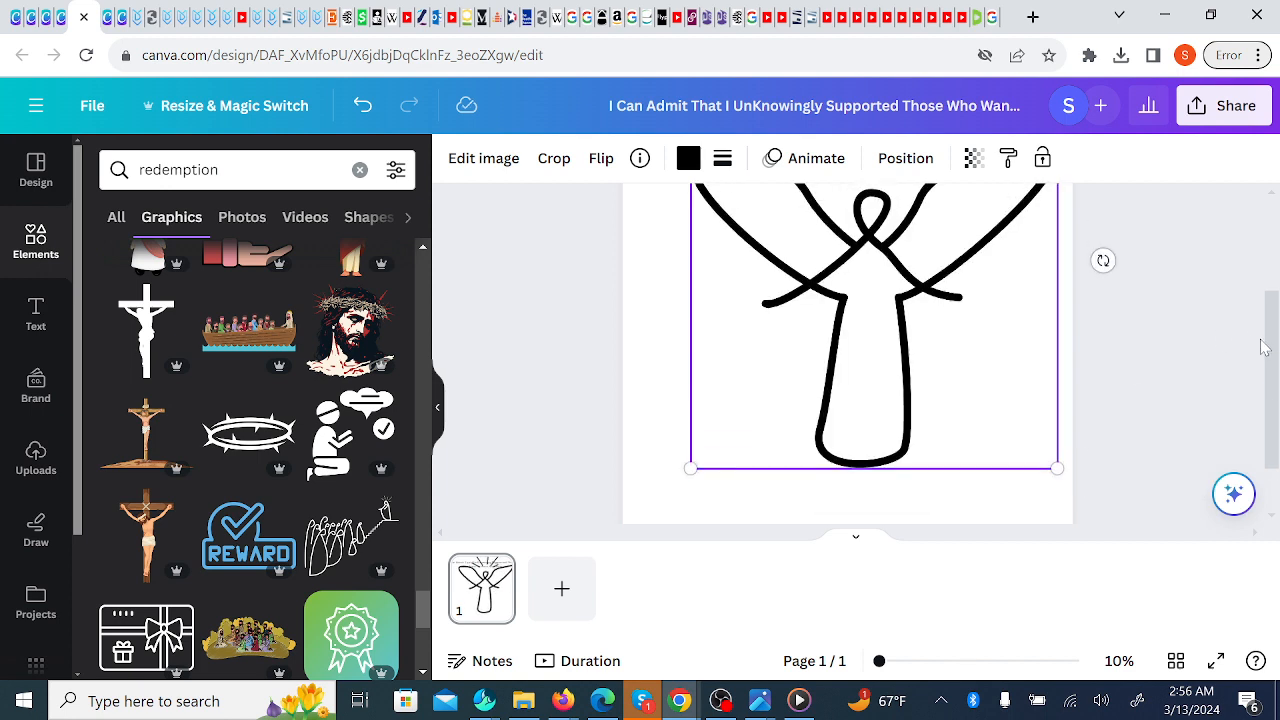
pyautogui.scroll(-3, 1258, 264)
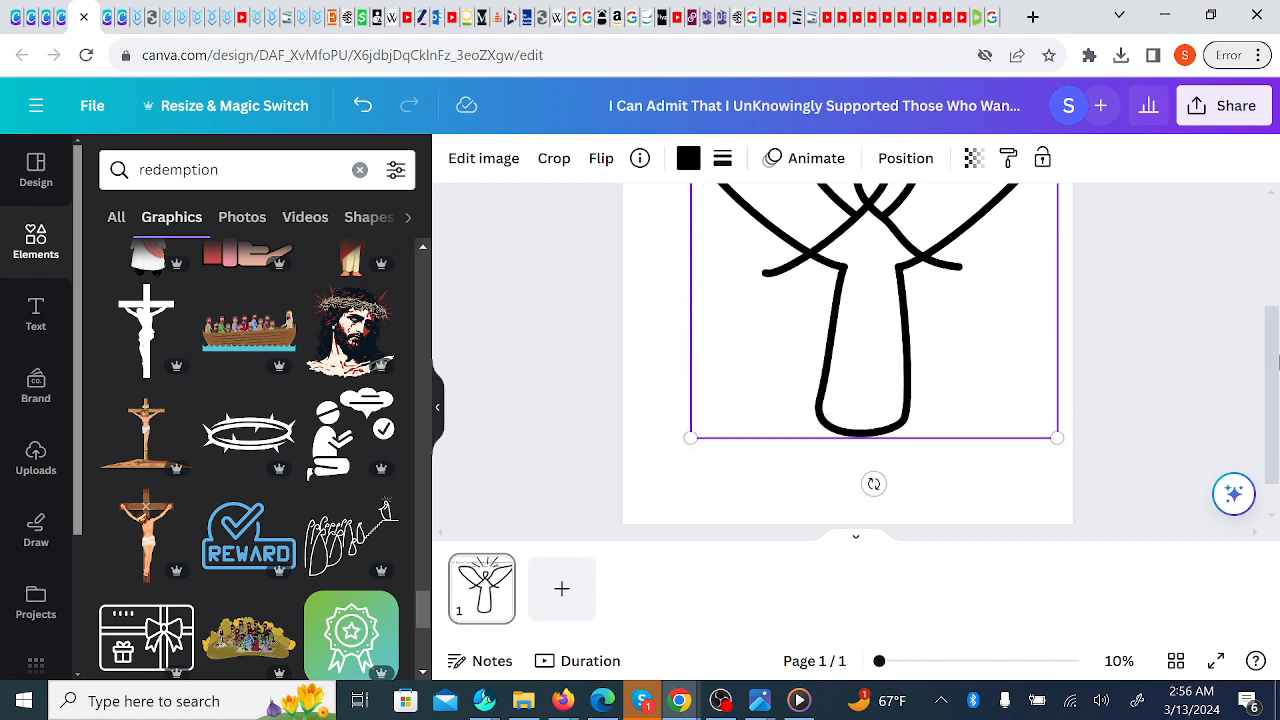
pyautogui.moveTo(690, 438); pyautogui.dragTo(647, 488)
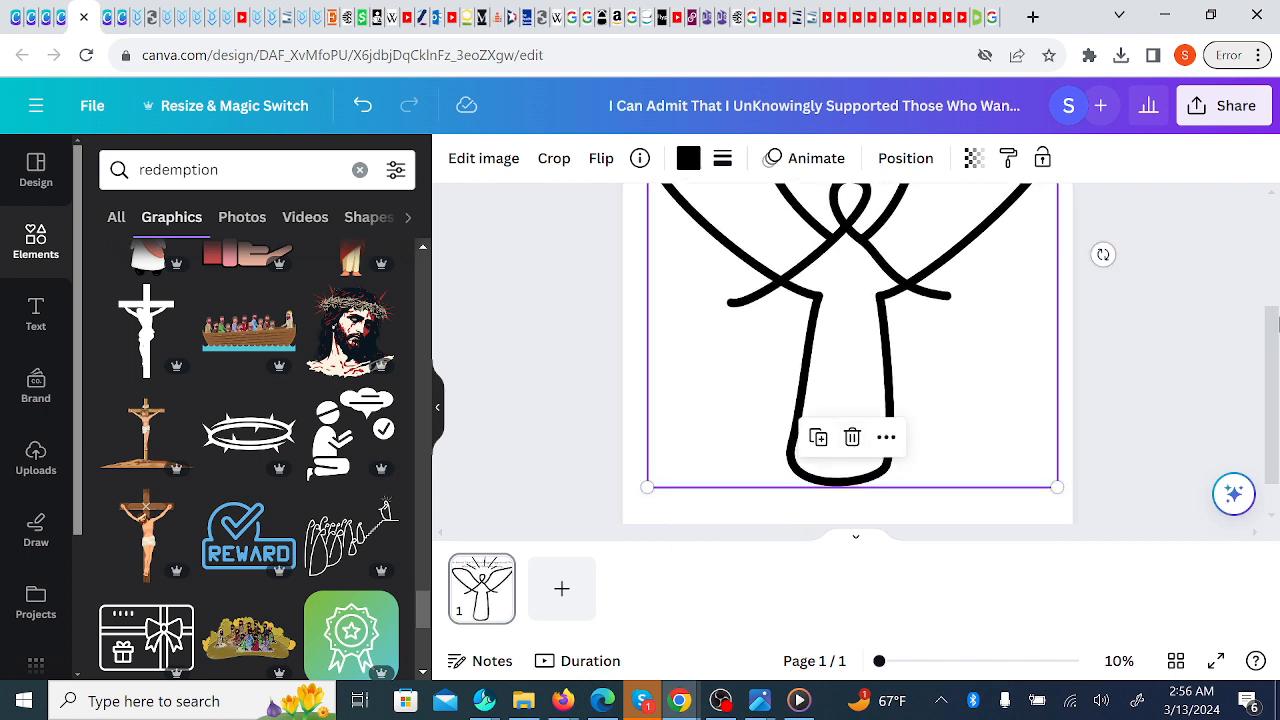
# - Align the enlarged angel to the page's horizontal center and vertical middle
pyautogui.click(906, 158)
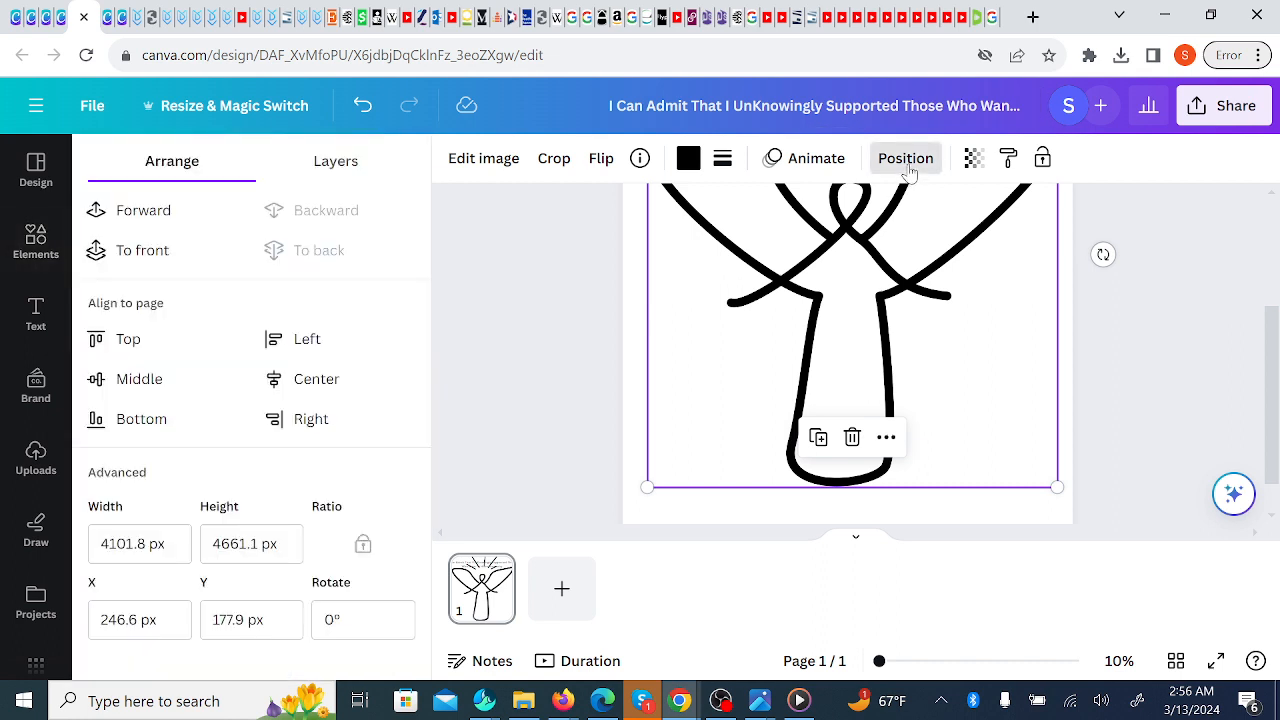
pyautogui.click(288, 379)
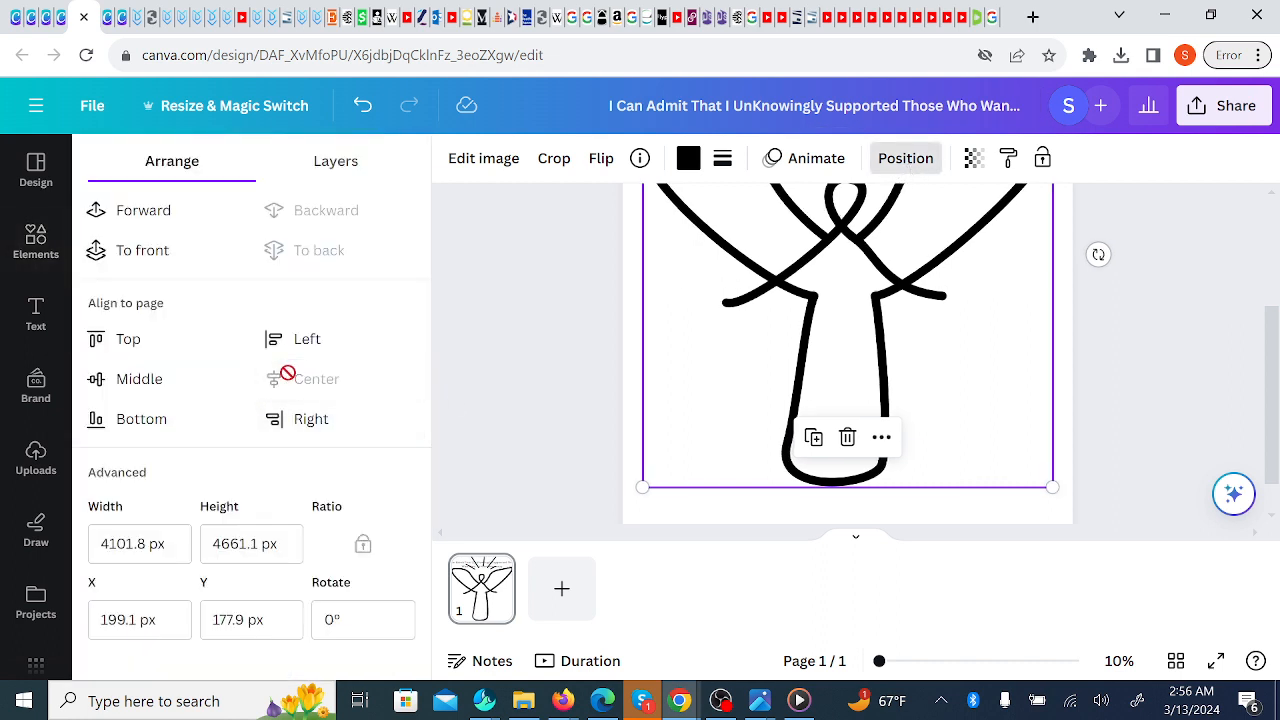
pyautogui.click(150, 380)
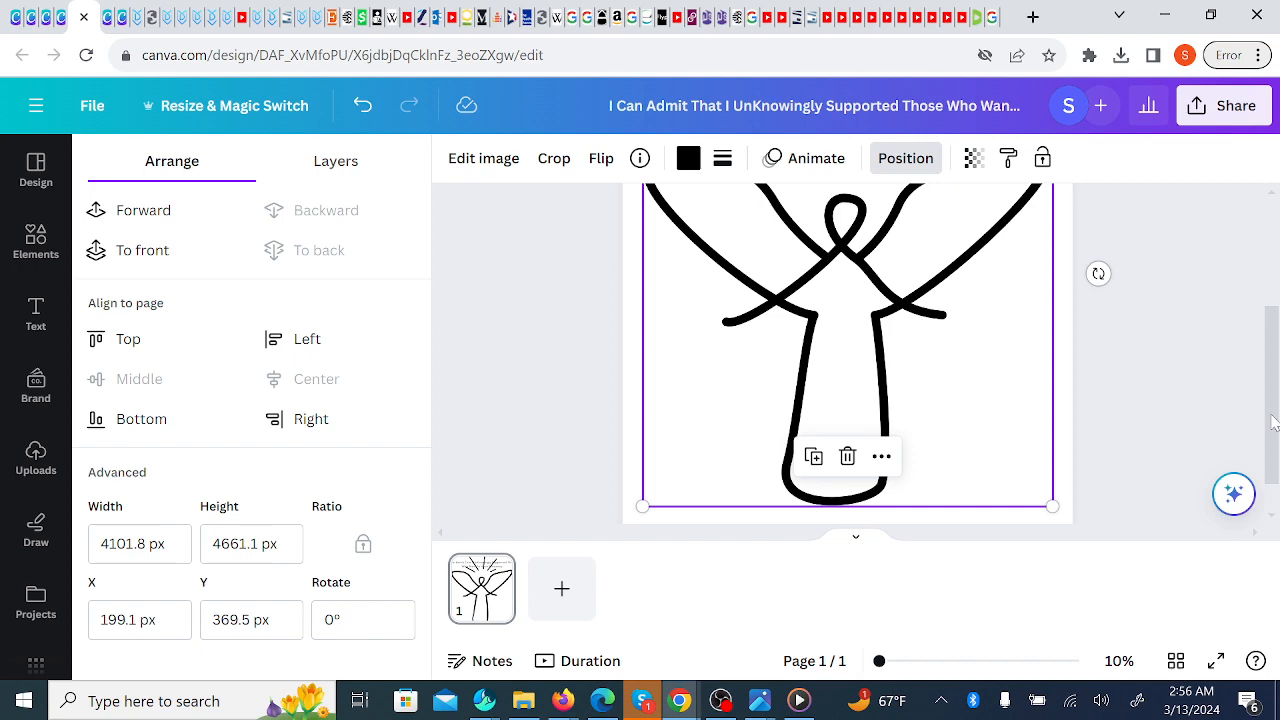
pyautogui.moveTo(1273, 422); pyautogui.dragTo(1267, 238)
pyautogui.scroll(-3, 1262, 288)
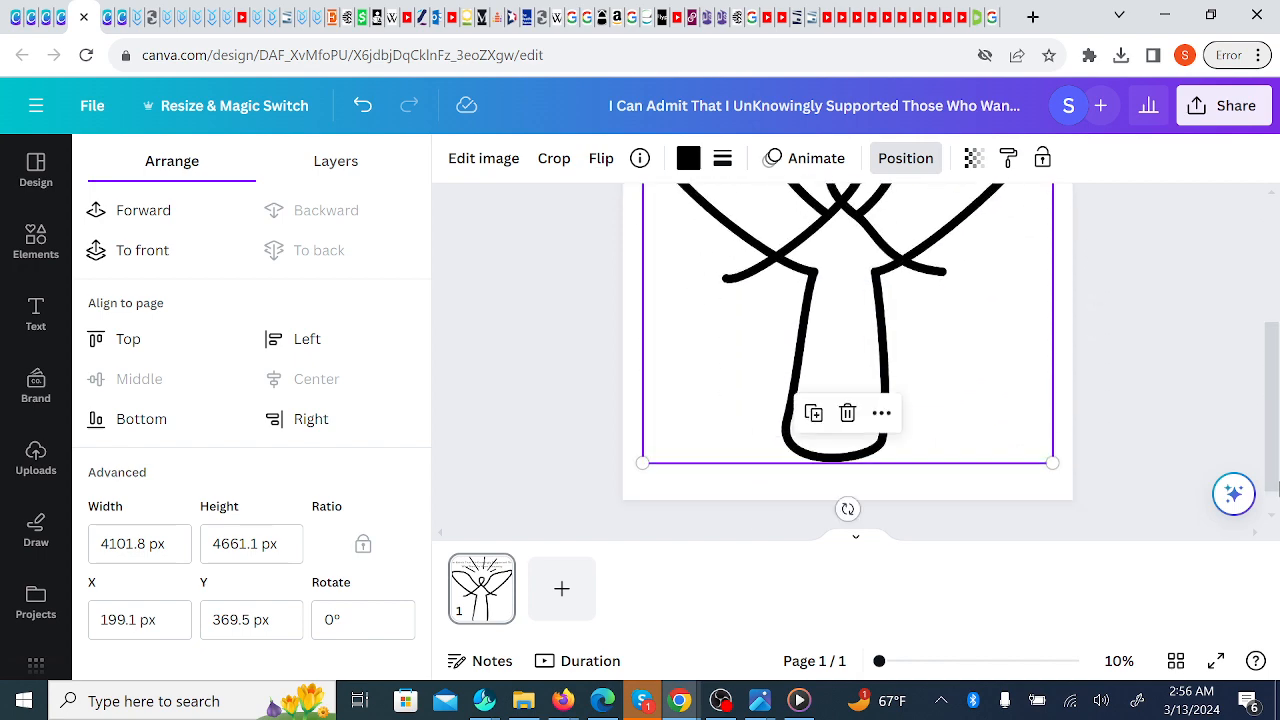
pyautogui.scroll(3, 1262, 286)
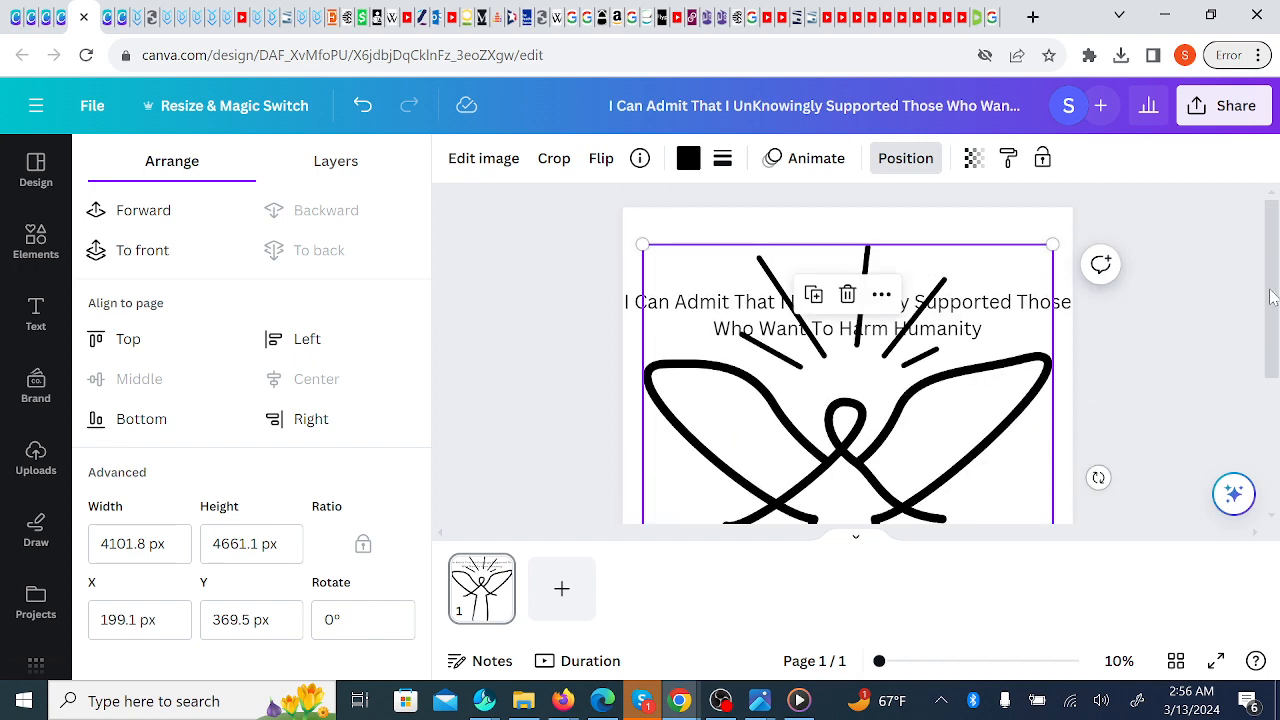
# - Move the line-art angel up to a Y position of 109.5 px, keeping it horizontally centered on the page
pyautogui.moveTo(1273, 305); pyautogui.dragTo(1276, 455)
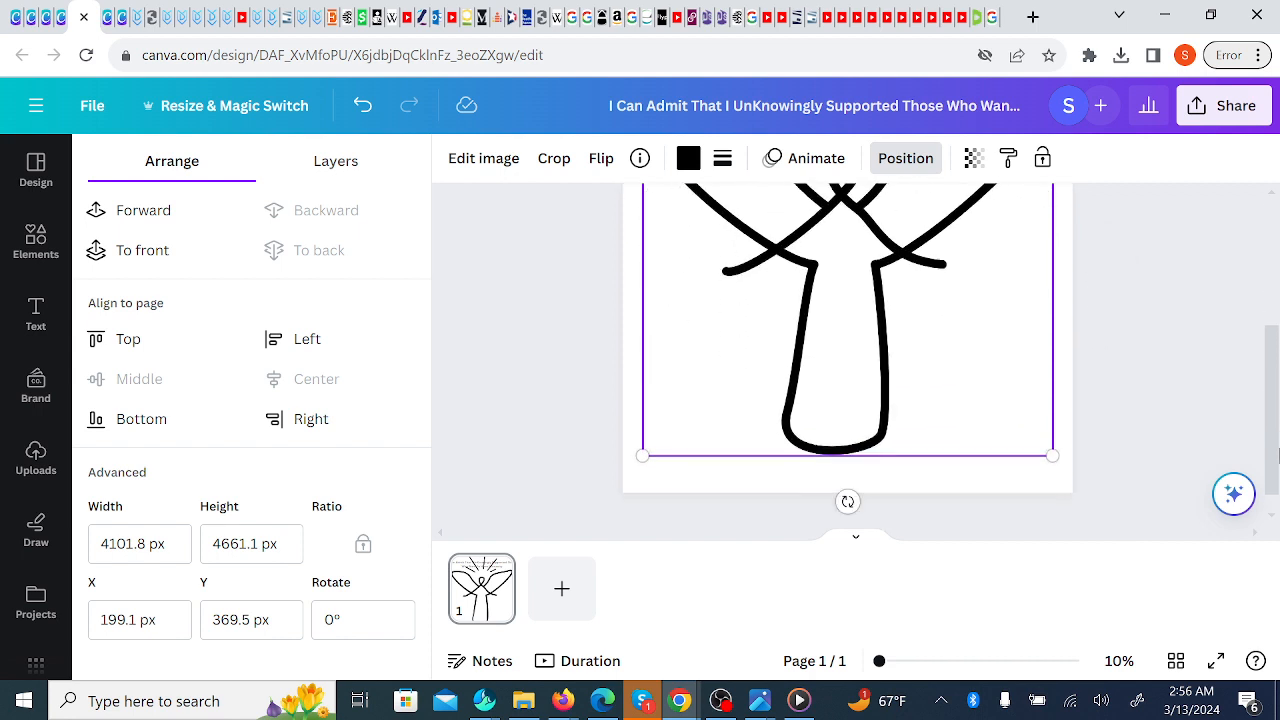
pyautogui.scroll(5, 1000, 470)
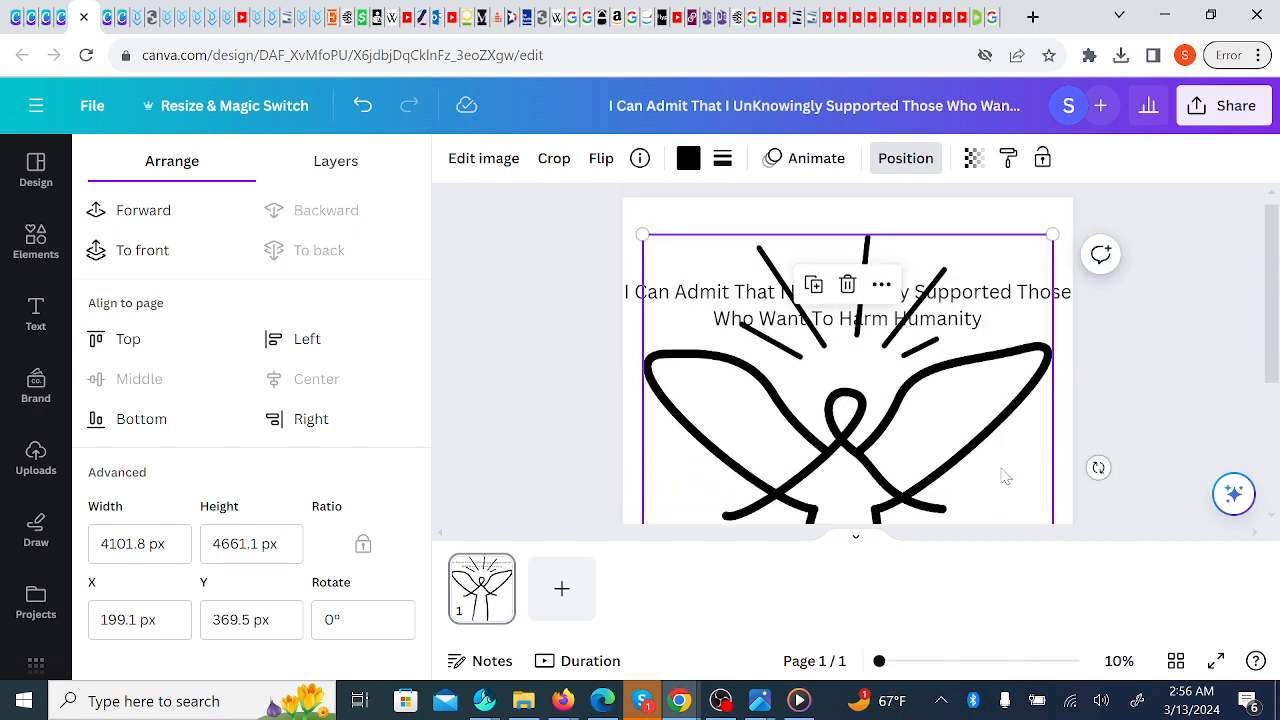
pyautogui.moveTo(955, 465); pyautogui.dragTo(948, 430)
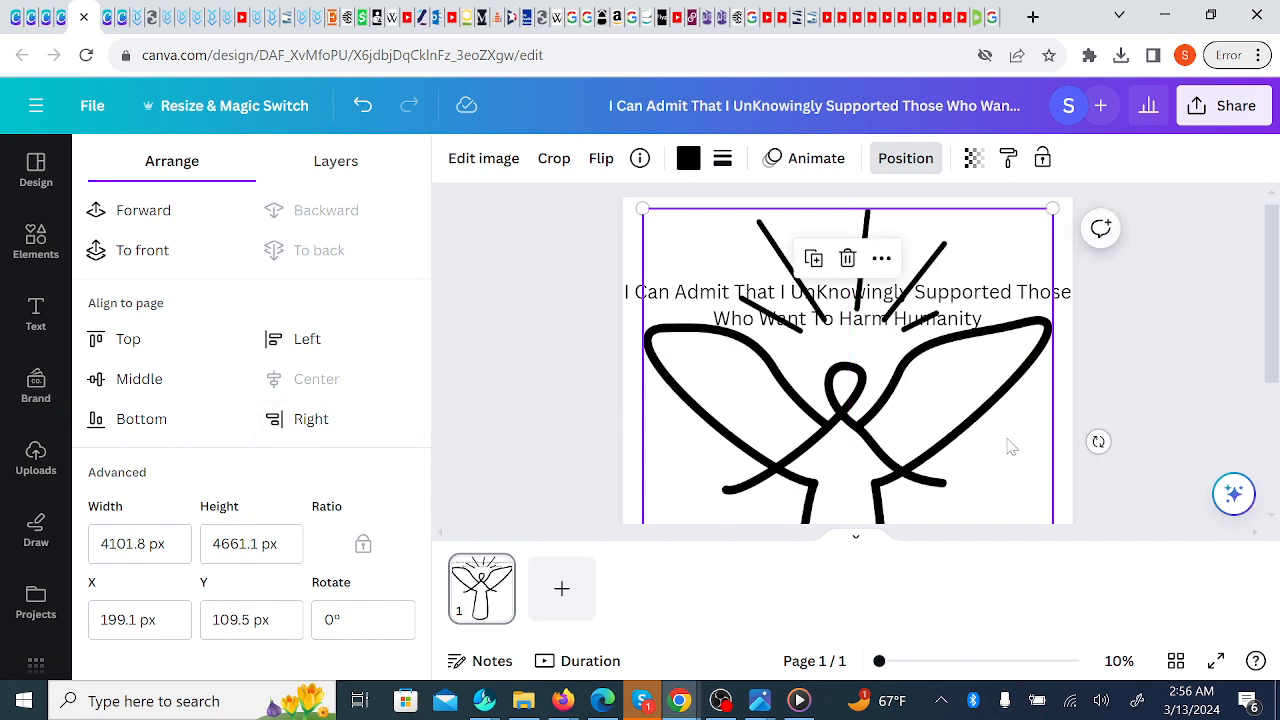
# - Cut "Supported Those Who Want To Harm Humanity" out of the quote text, leaving only "I Can Admit That I UnKnowingly"
pyautogui.click(846, 318)
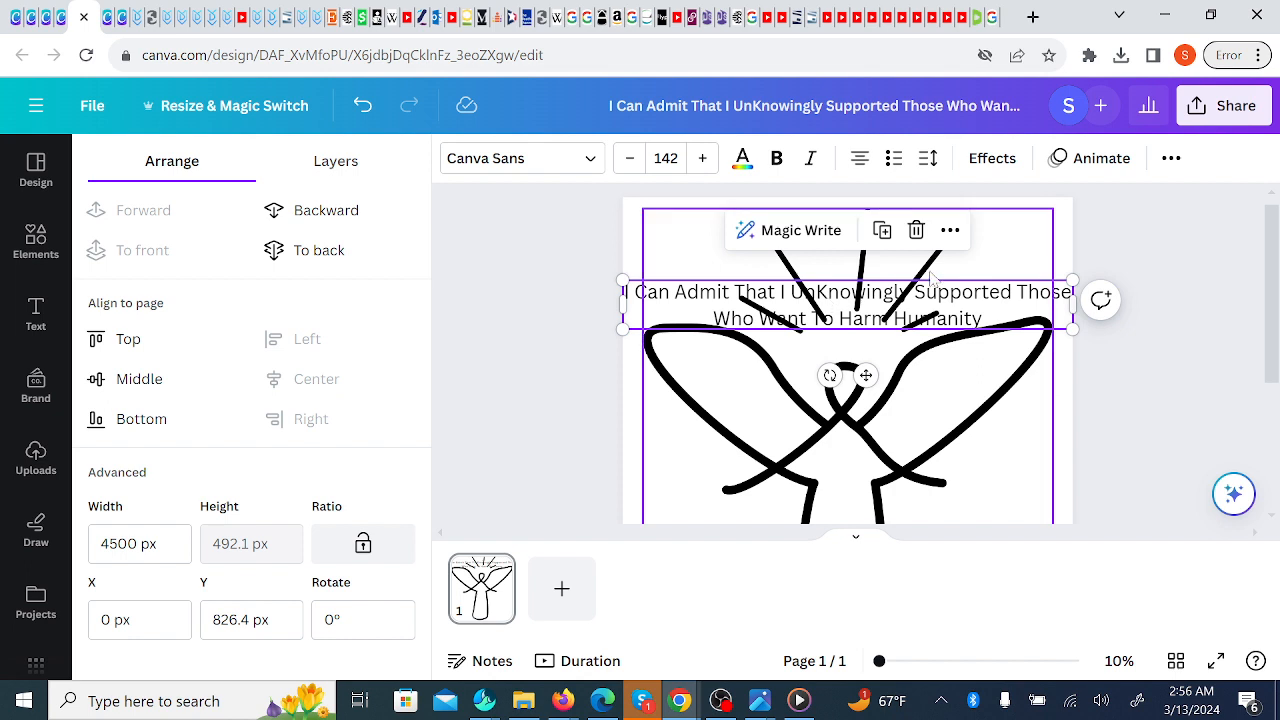
pyautogui.click(920, 302)
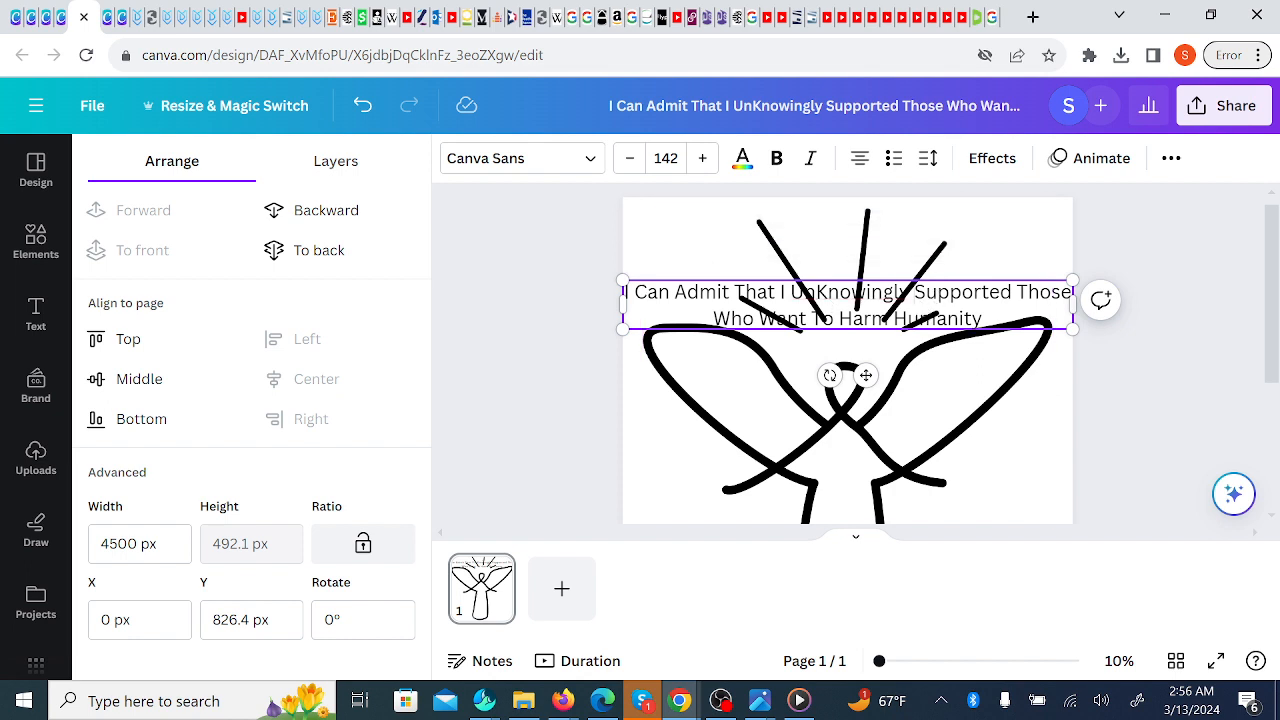
pyautogui.moveTo(913, 292); pyautogui.dragTo(982, 318)
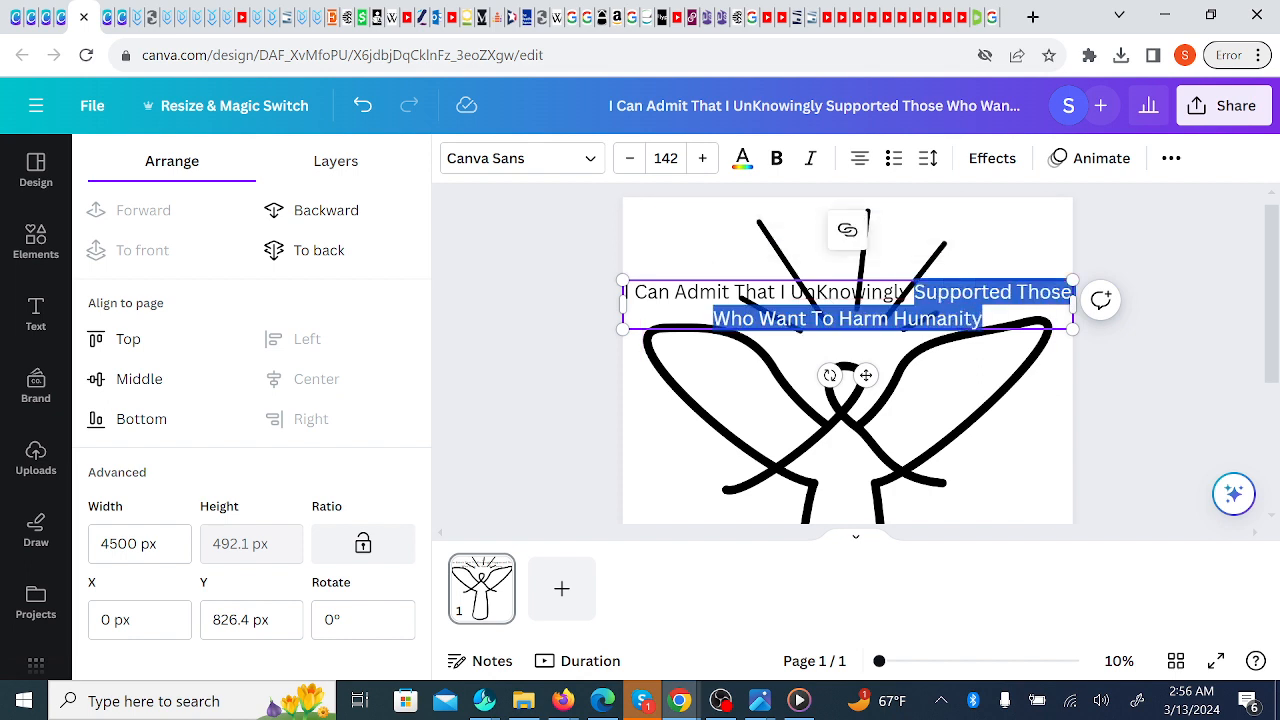
pyautogui.hotkey('ctrl', 'x')
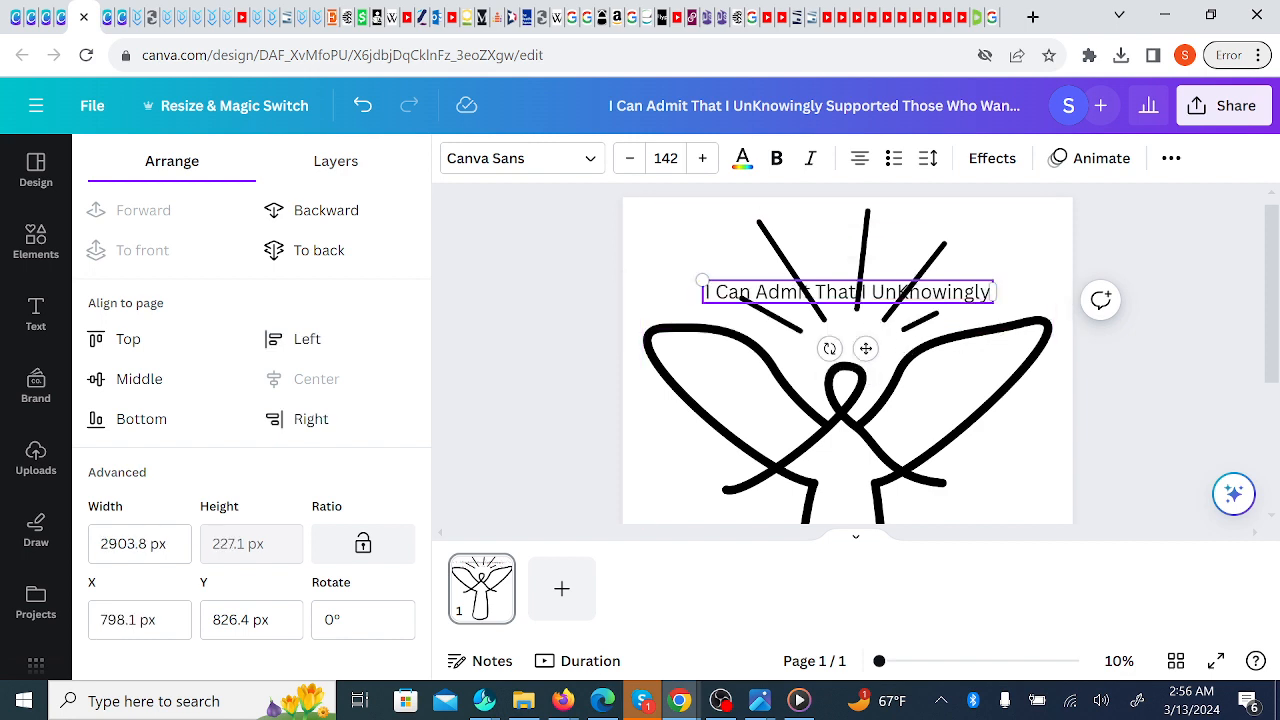
# - Apply the handwriting font The Breaks Script to "I Can Admit That I UnKnowingly" and move it down to the left of the angel's body
pyautogui.click(470, 160)
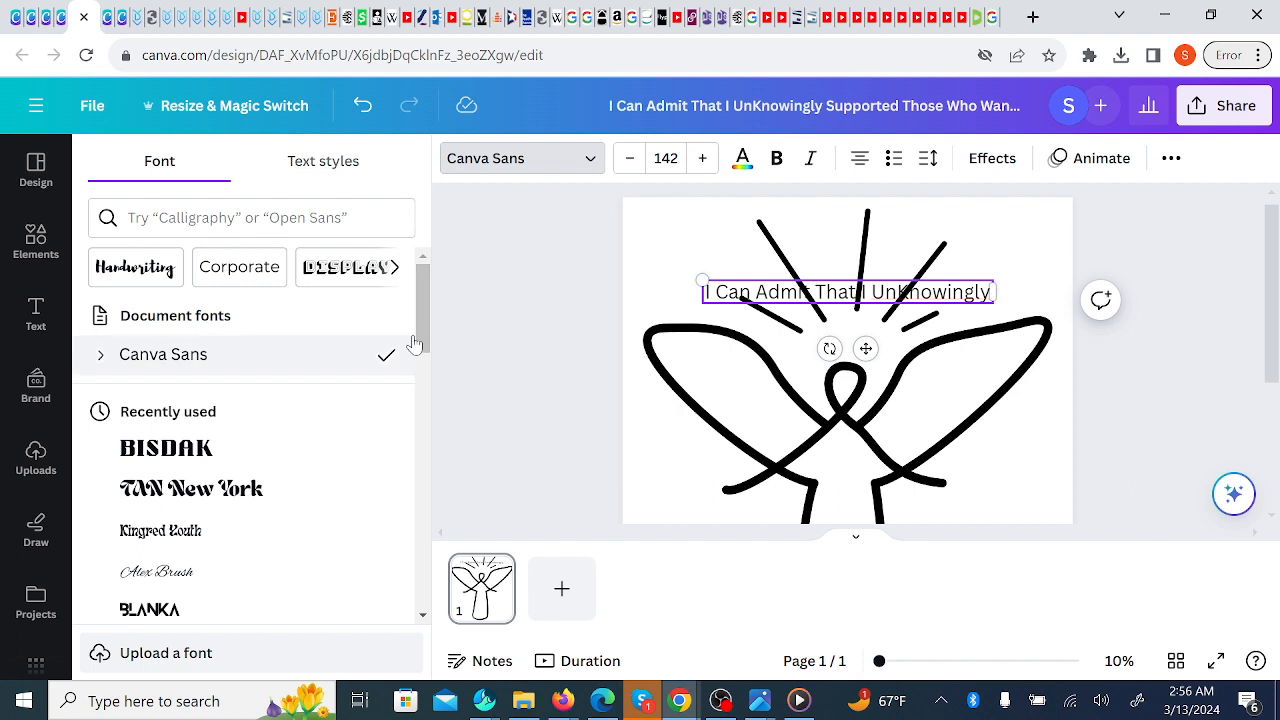
pyautogui.moveTo(419, 336); pyautogui.dragTo(419, 336)
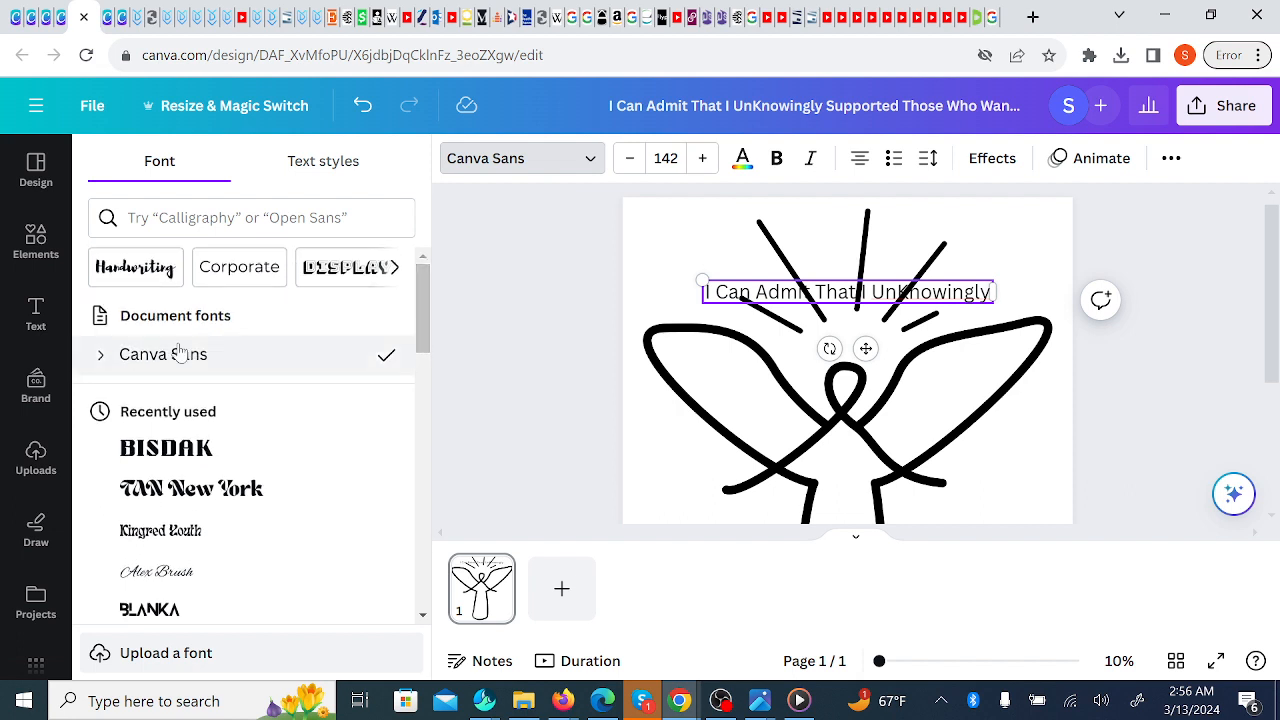
pyautogui.click(128, 282)
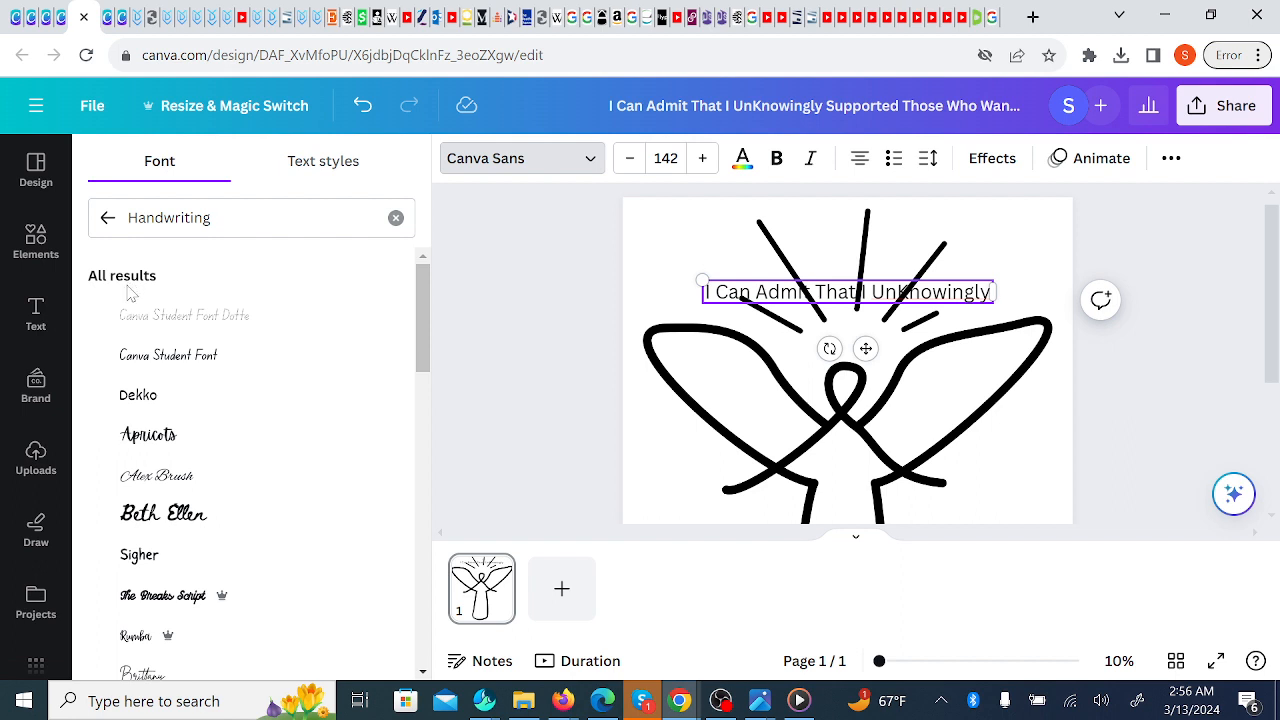
pyautogui.click(200, 600)
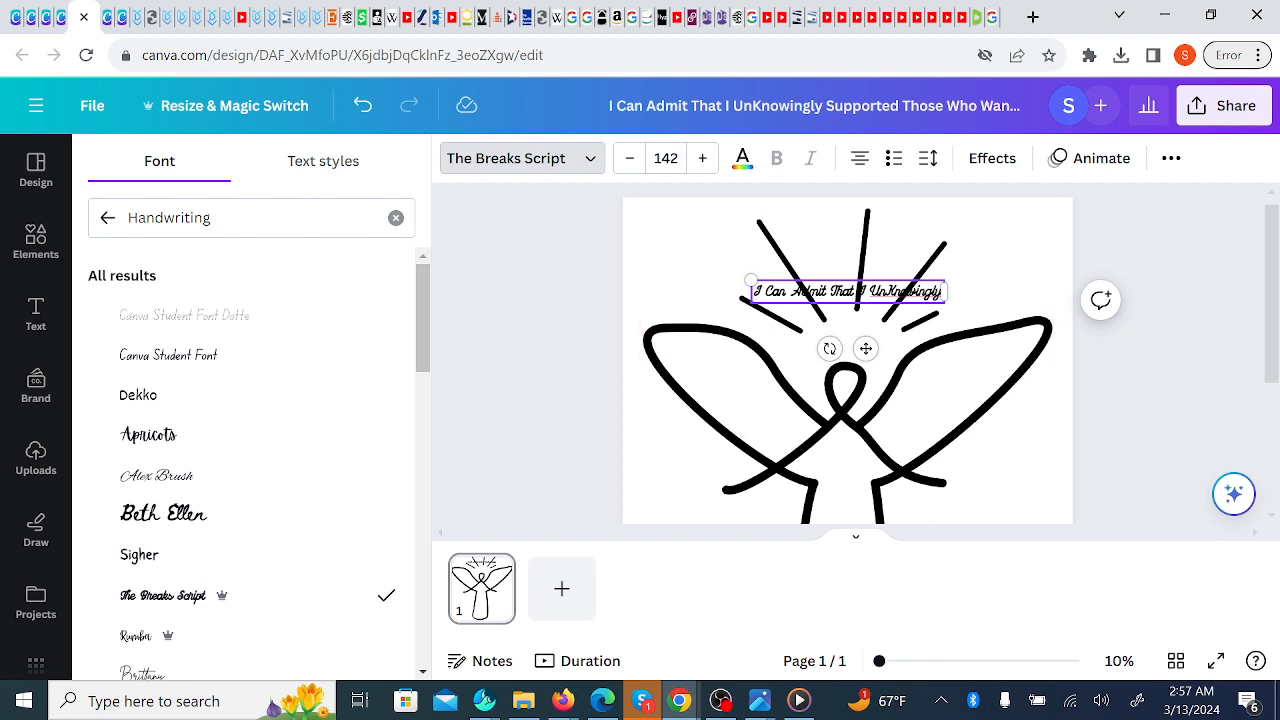
pyautogui.moveTo(915, 292); pyautogui.dragTo(925, 292)
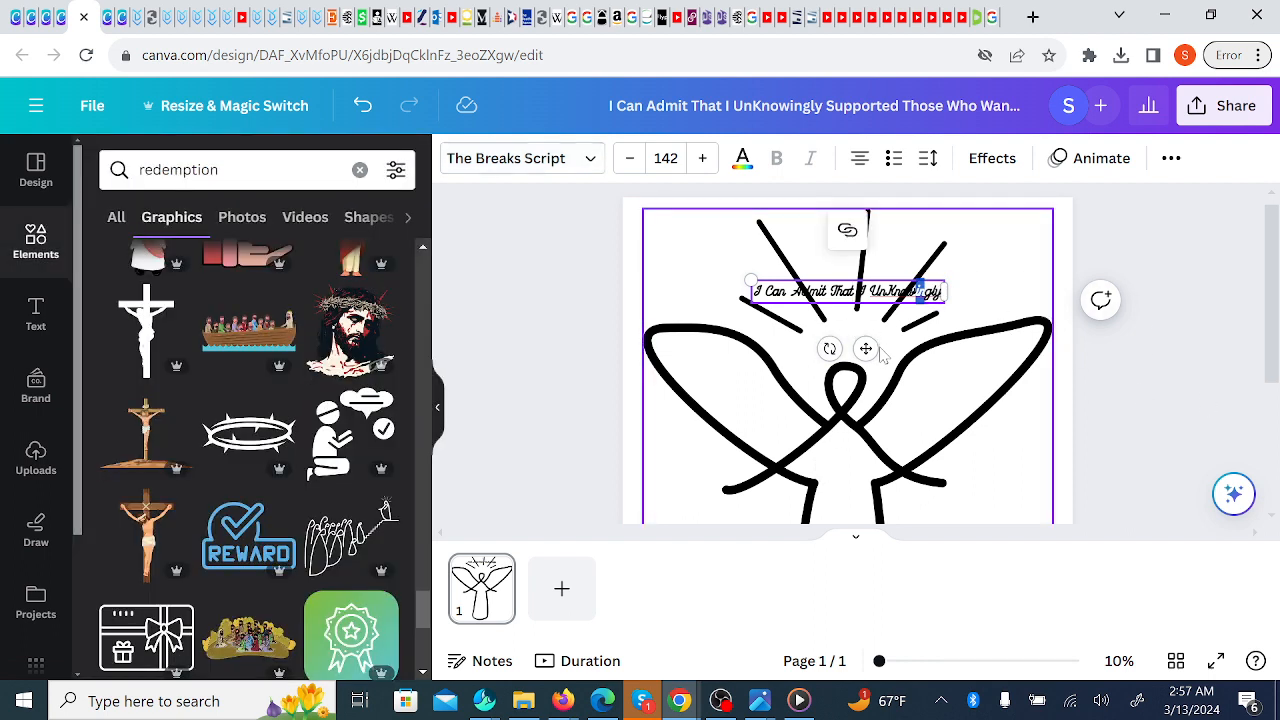
pyautogui.moveTo(866, 348); pyautogui.dragTo(735, 585)
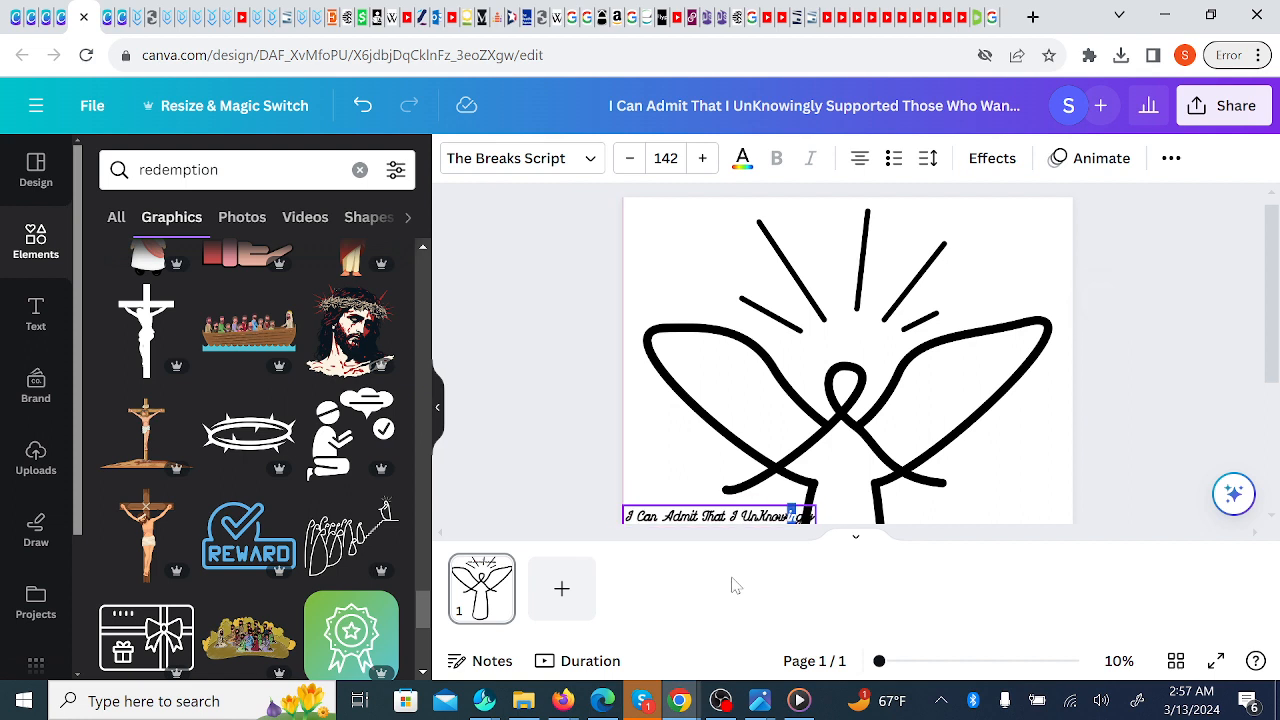
# - Paste "Supported Those Who Want To Harm Humanity" into a new text box and place it to the right of the angel's body
pyautogui.click(855, 295)
pyautogui.press('t')
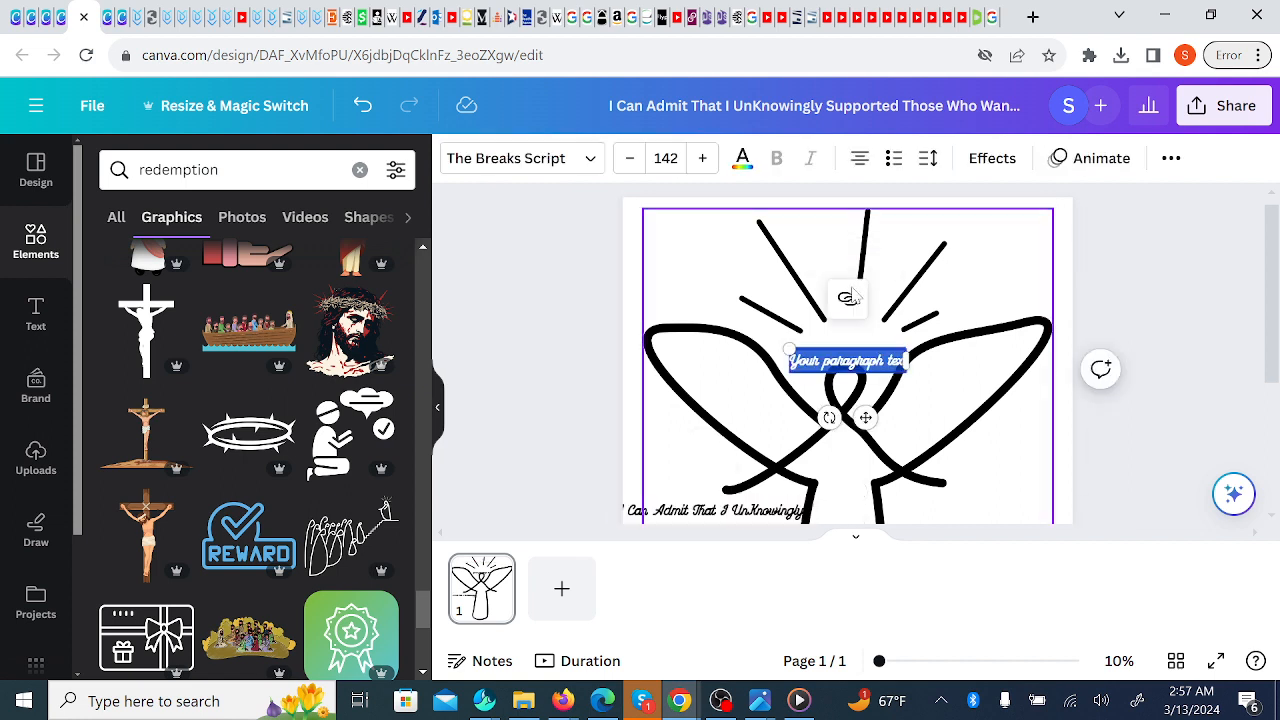
pyautogui.hotkey('ctrl', 'v')
pyautogui.scroll(-3, 1275, 258)
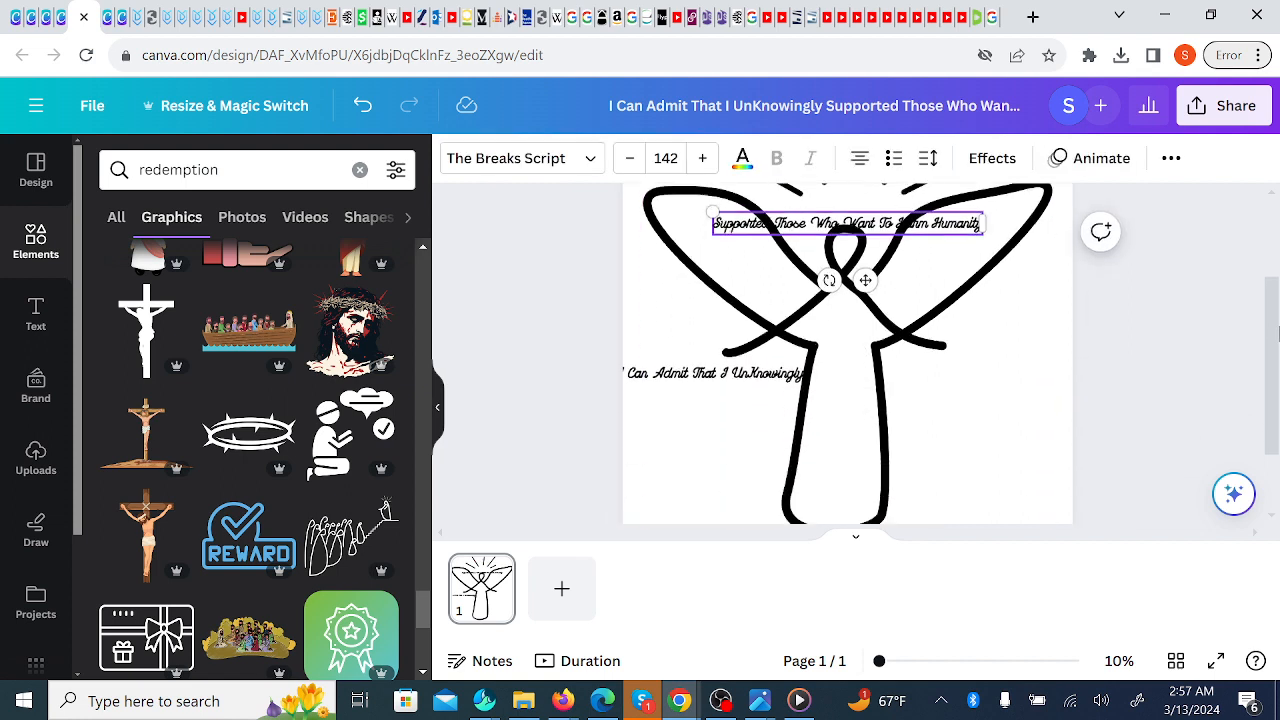
pyautogui.hotkey('ctrl', 'a')
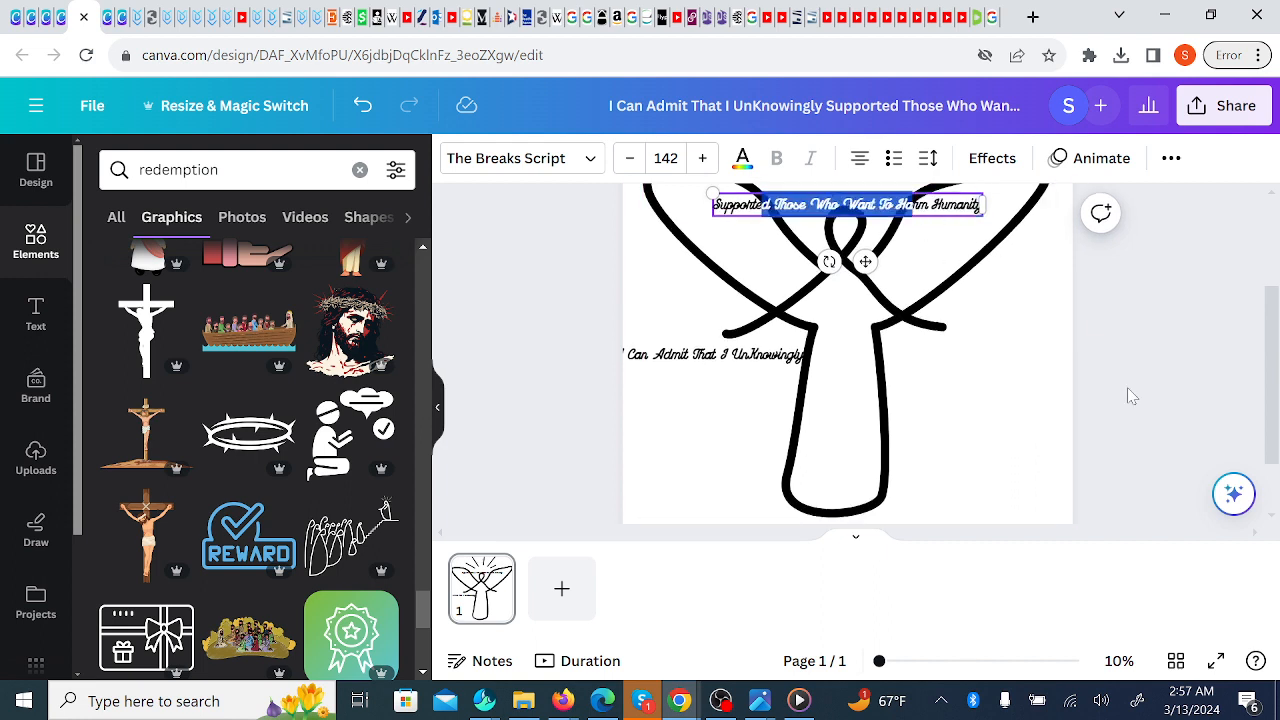
pyautogui.click(1148, 434)
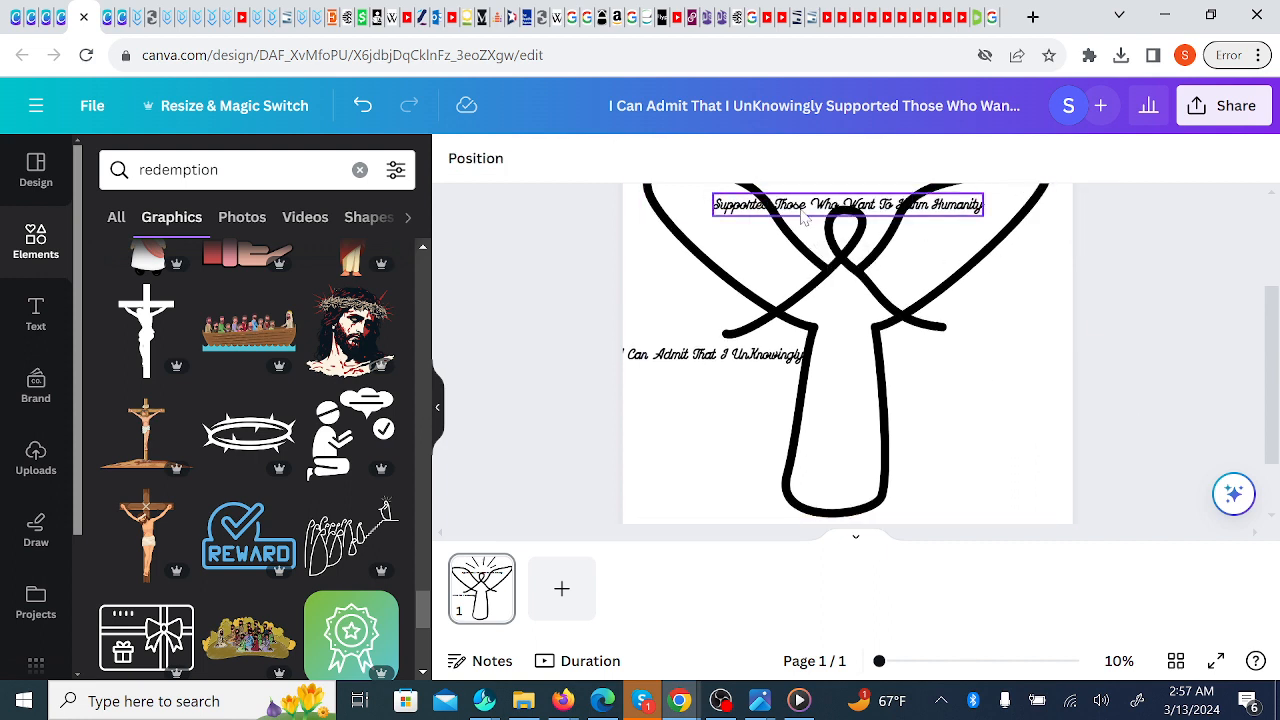
pyautogui.moveTo(808, 210); pyautogui.dragTo(1003, 469)
# - Shift the first phrase fully onto the page and break it into three lines: "I Can Admit", "That I", "UnKnowingly"
pyautogui.click(748, 356)
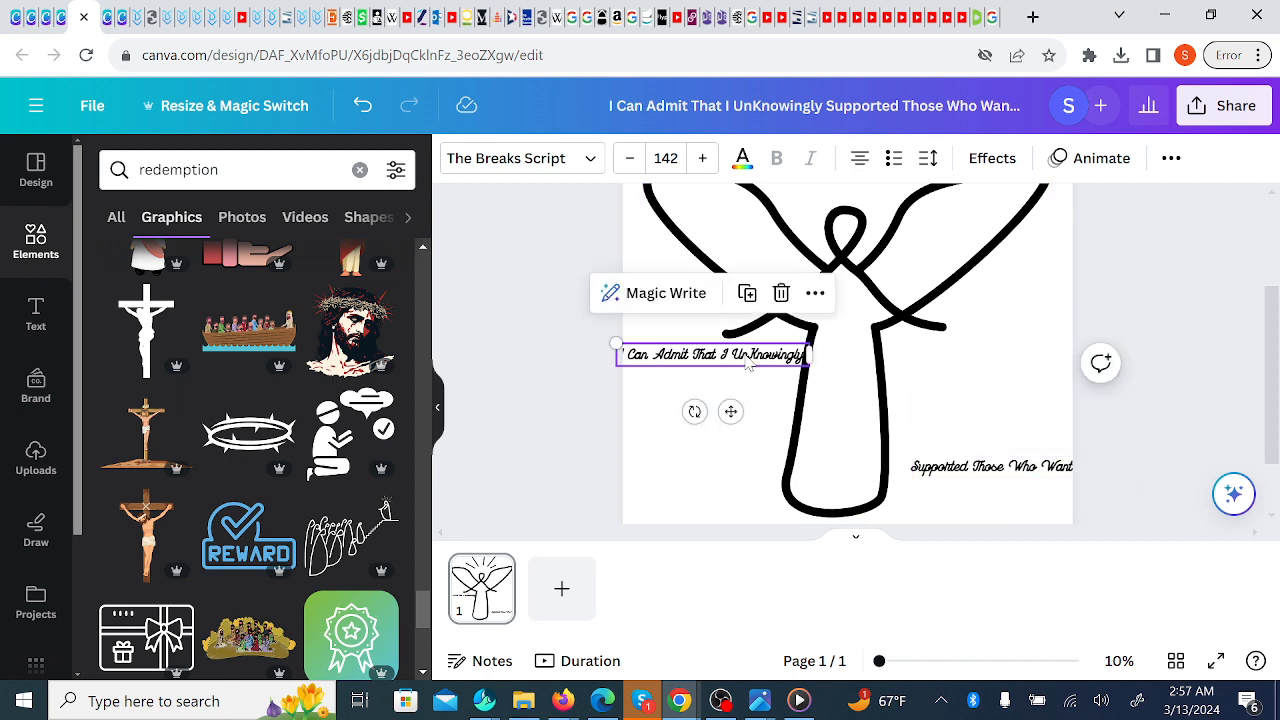
pyautogui.moveTo(748, 356); pyautogui.dragTo(778, 358)
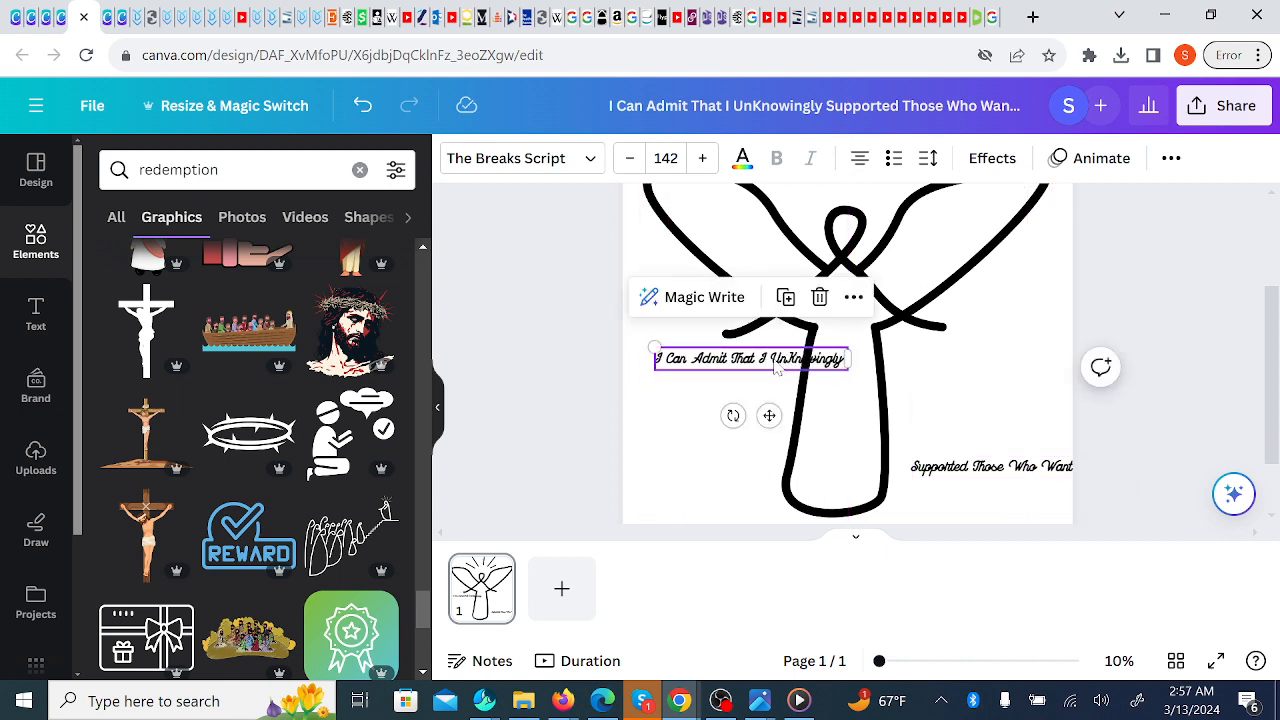
pyautogui.click(734, 360)
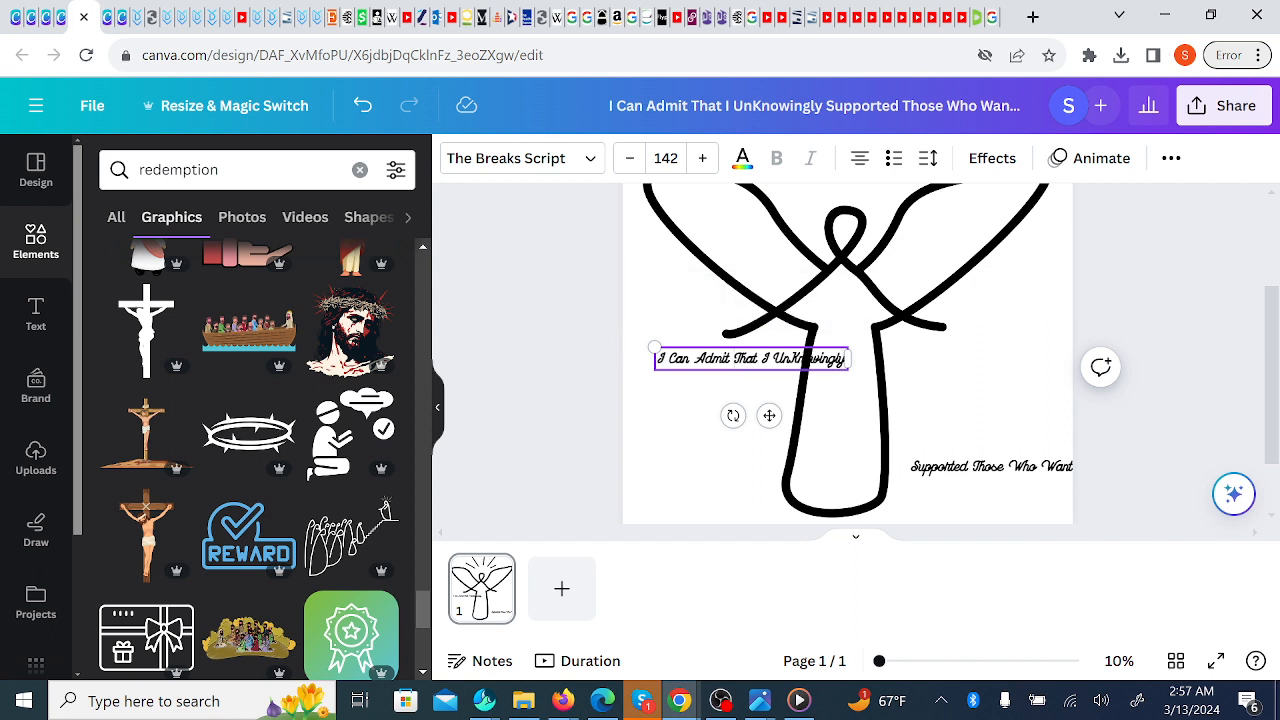
pyautogui.press('Return')
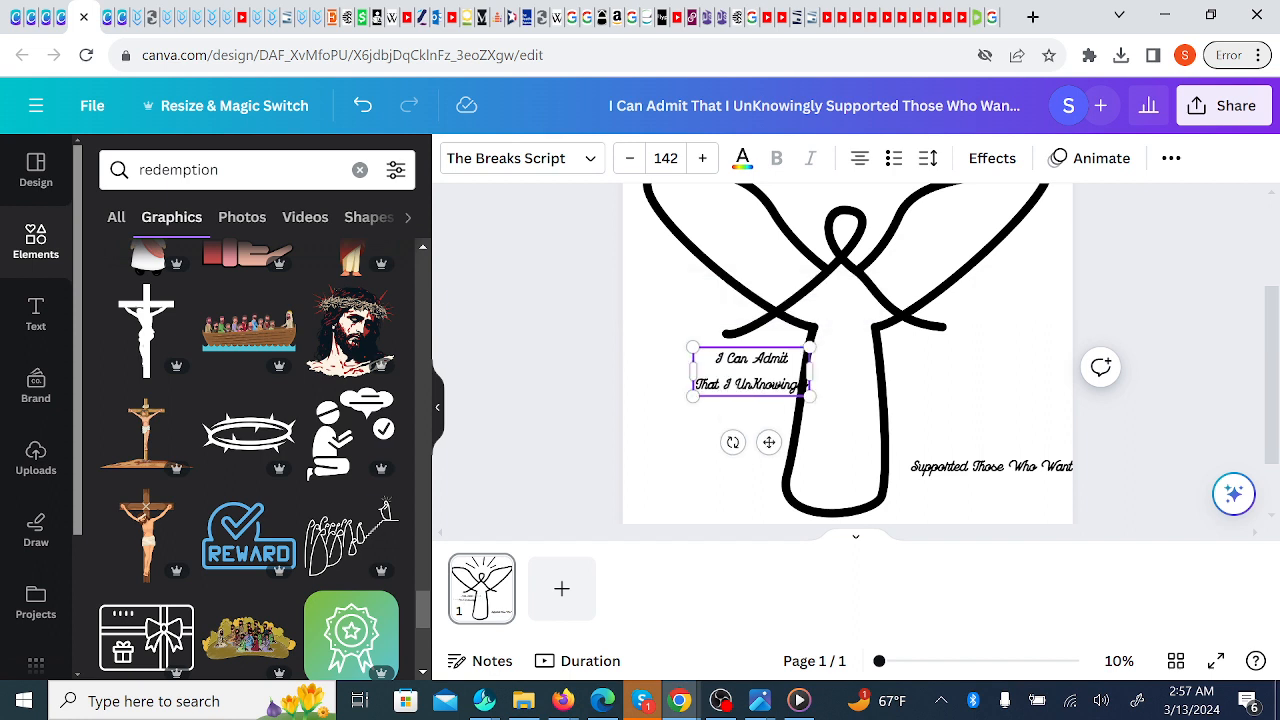
pyautogui.press('Return')
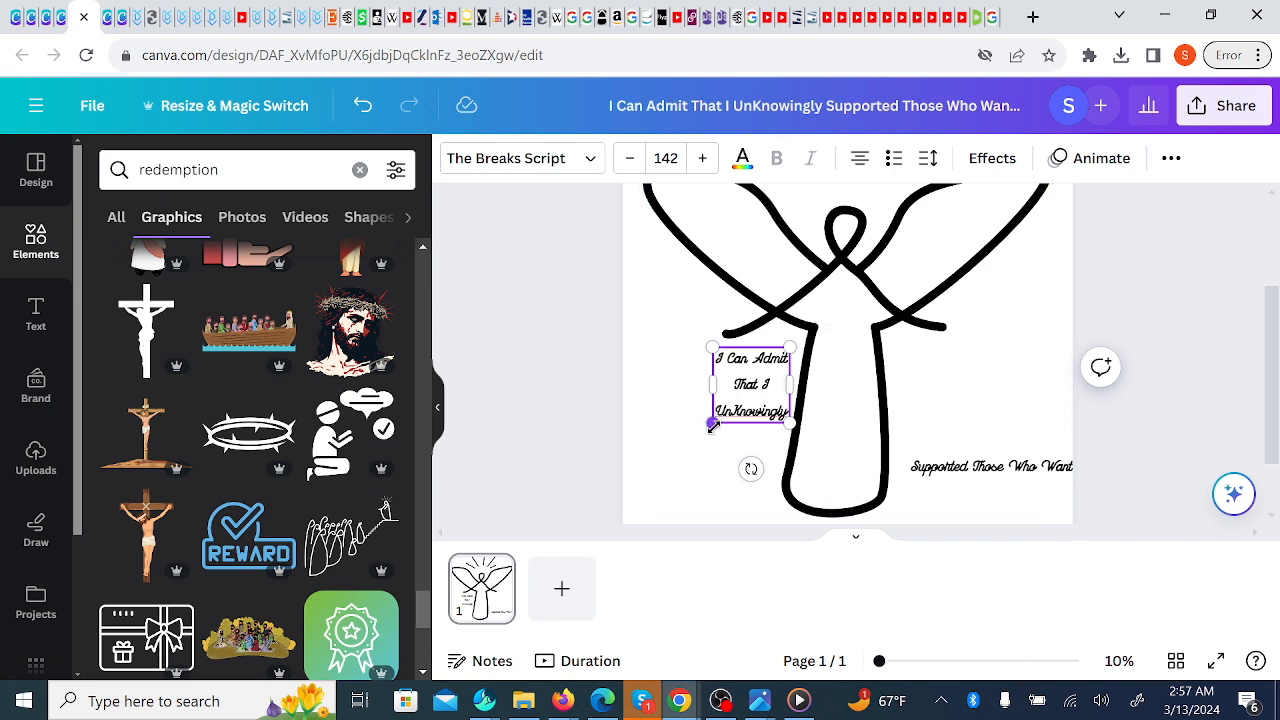
# - Enlarge the three-line first phrase to about font size 271 and fit it between the page's left edge and the angel's body
pyautogui.moveTo(710, 426); pyautogui.dragTo(650, 488)
pyautogui.moveTo(640, 503)
pyautogui.mouseDown()
pyautogui.moveTo(630, 507)
pyautogui.moveTo(652, 502)
pyautogui.mouseUp()
pyautogui.moveTo(726, 431); pyautogui.dragTo(706, 429)
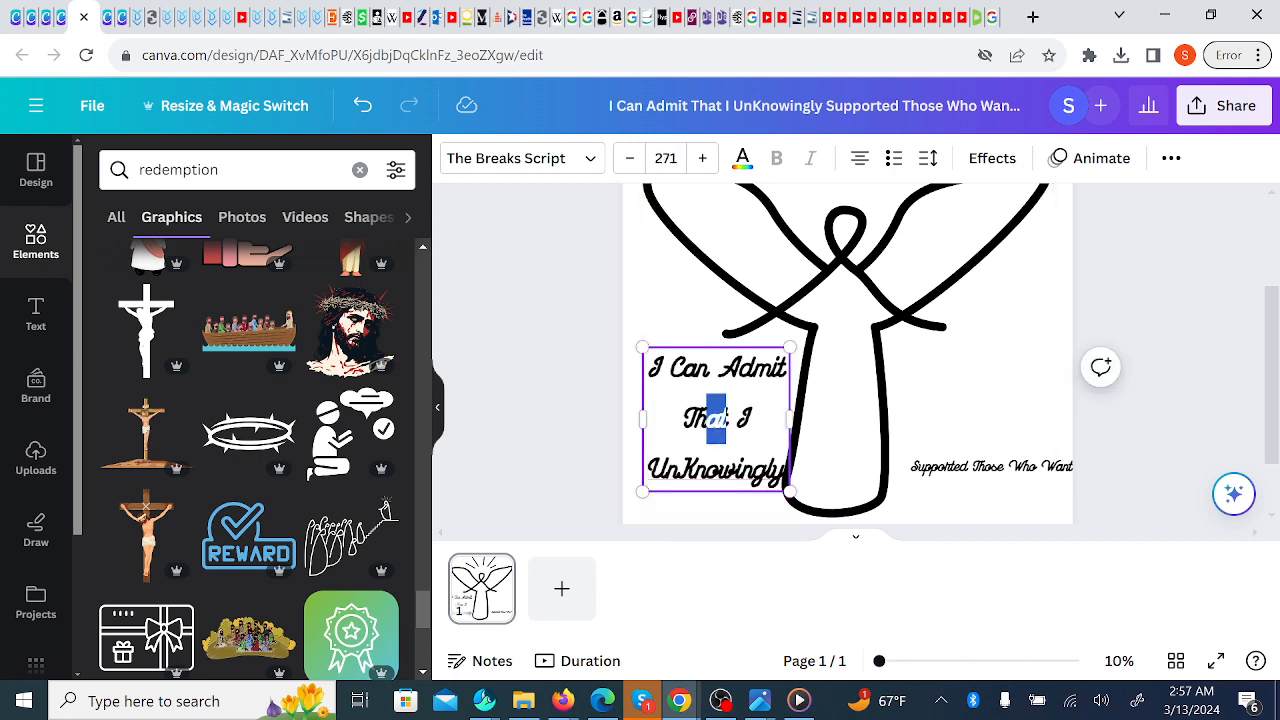
pyautogui.click(963, 430)
pyautogui.click(706, 466)
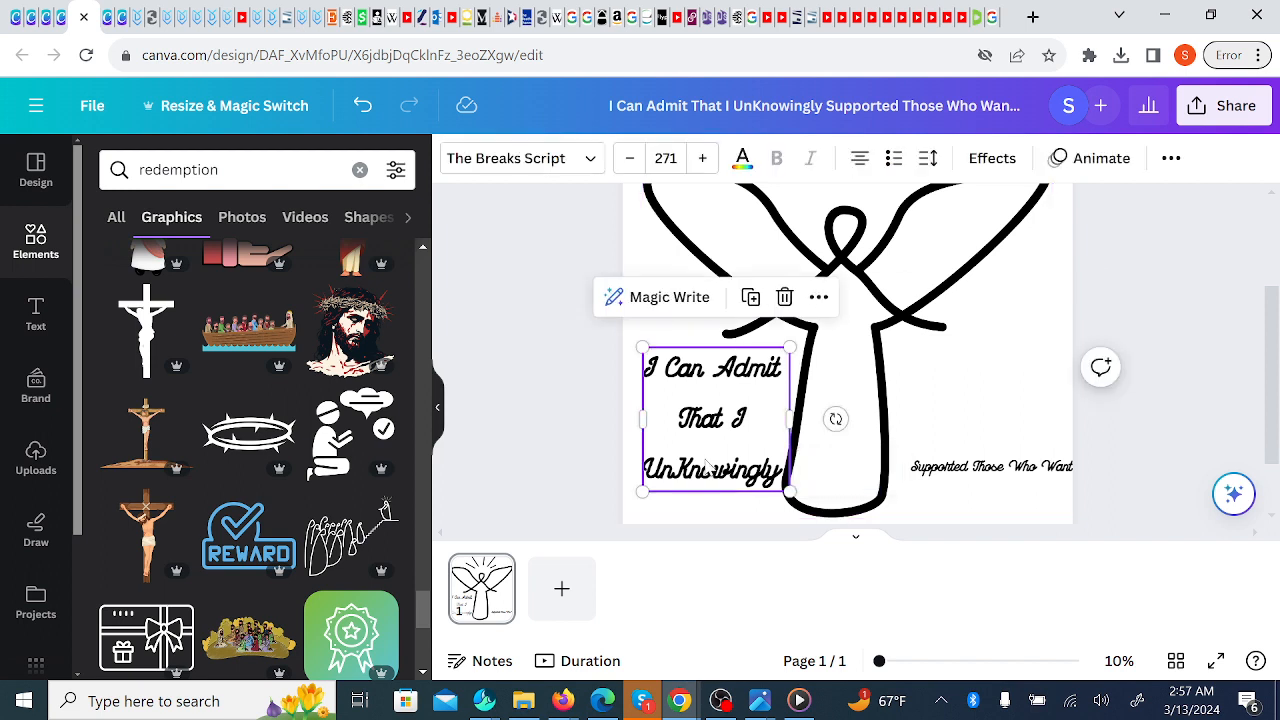
pyautogui.moveTo(706, 466); pyautogui.dragTo(697, 458)
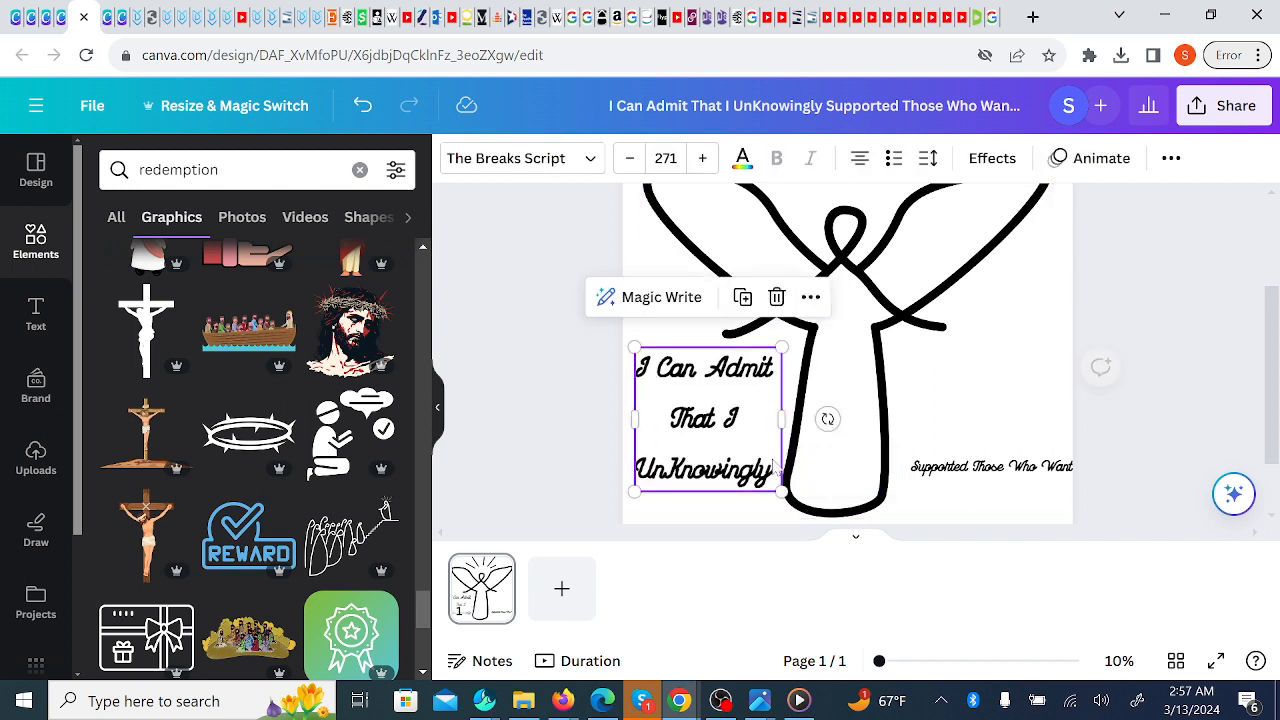
pyautogui.click(1028, 447)
pyautogui.moveTo(997, 480); pyautogui.dragTo(990, 388)
pyautogui.hotkey('ctrl', 'z')
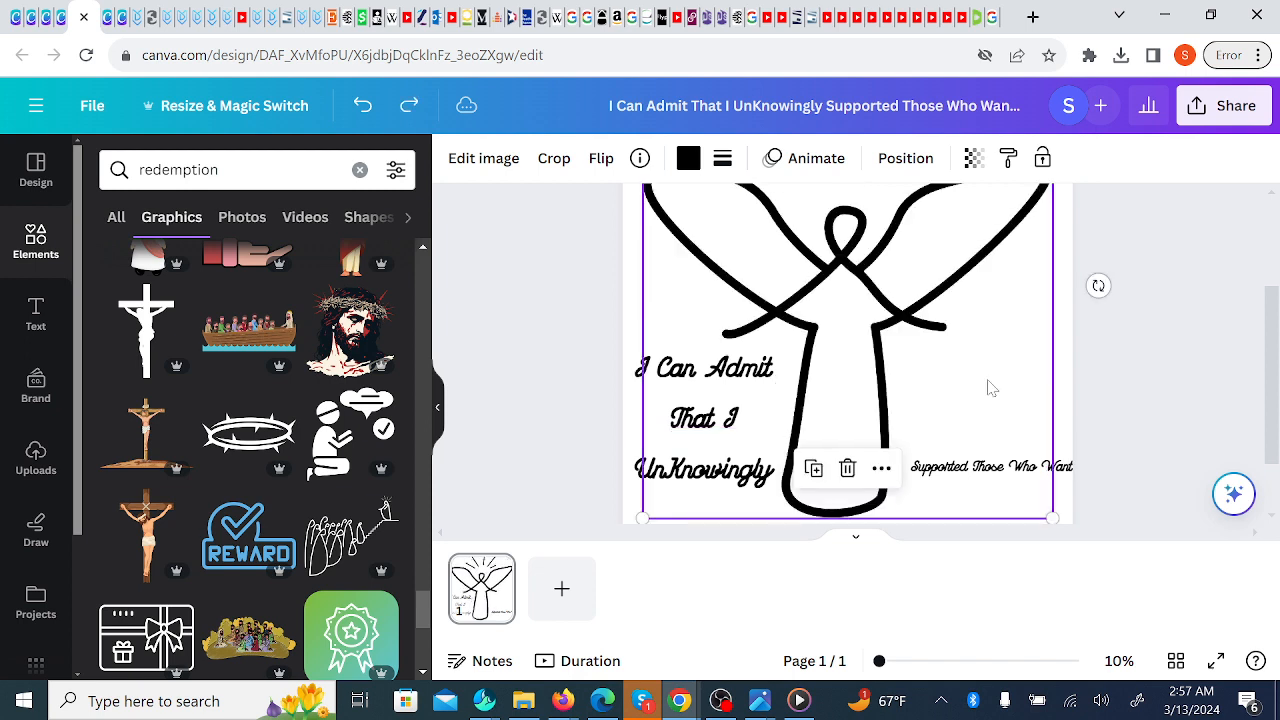
pyautogui.moveTo(978, 476); pyautogui.dragTo(1008, 360)
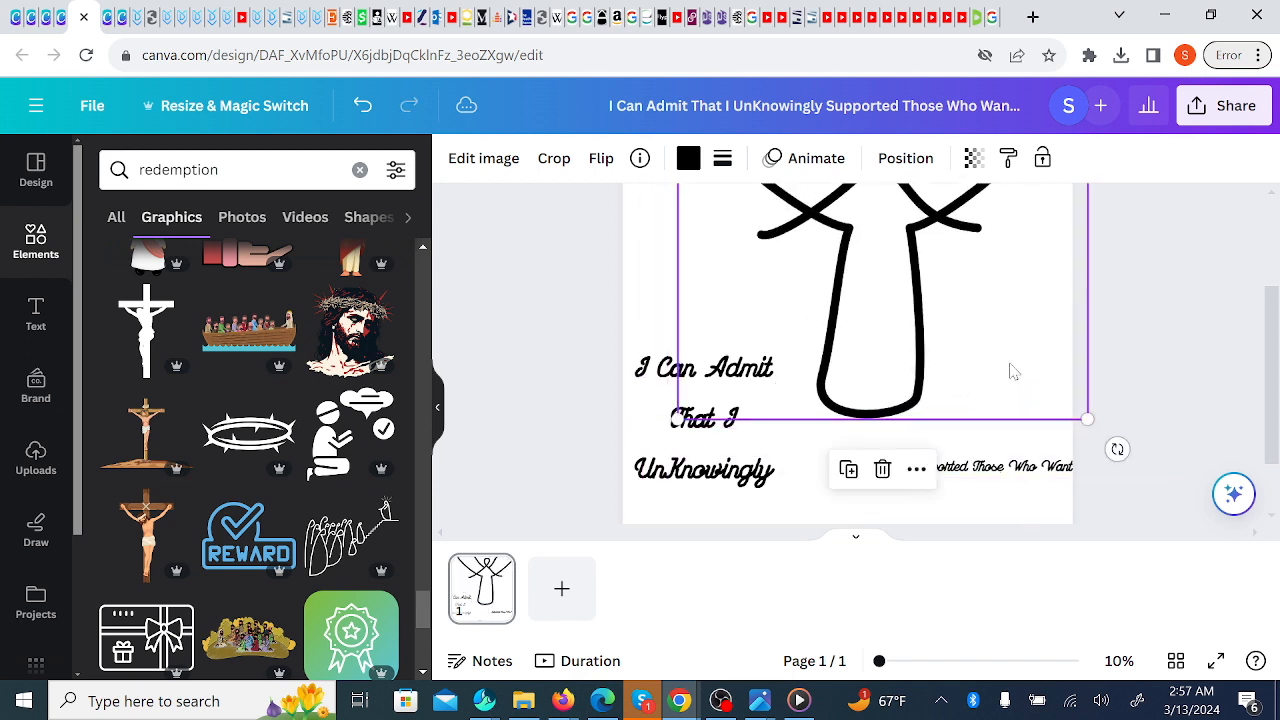
pyautogui.hotkey('ctrl', 'z')
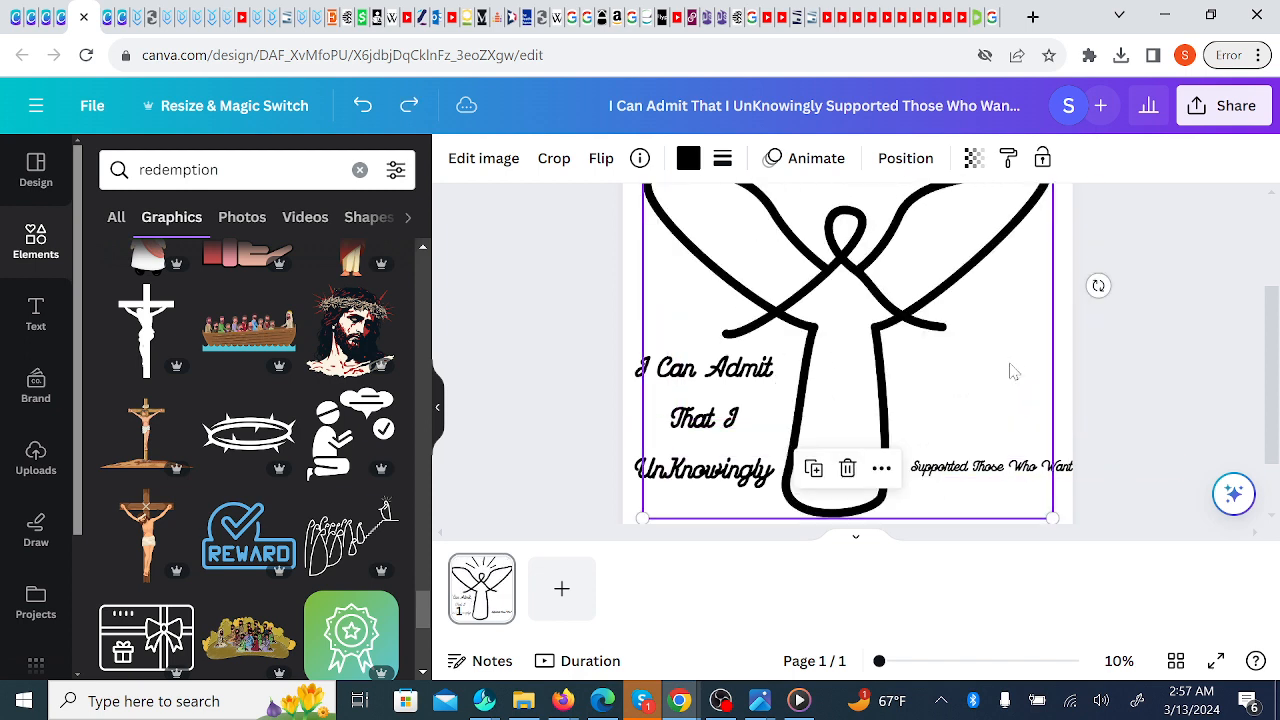
# - Raise the second phrase level with the first and break it into three lines: "Supported Those", "Who Want To", "Harm Humanity"
pyautogui.click(1074, 468)
pyautogui.moveTo(1072, 474); pyautogui.dragTo(1066, 370)
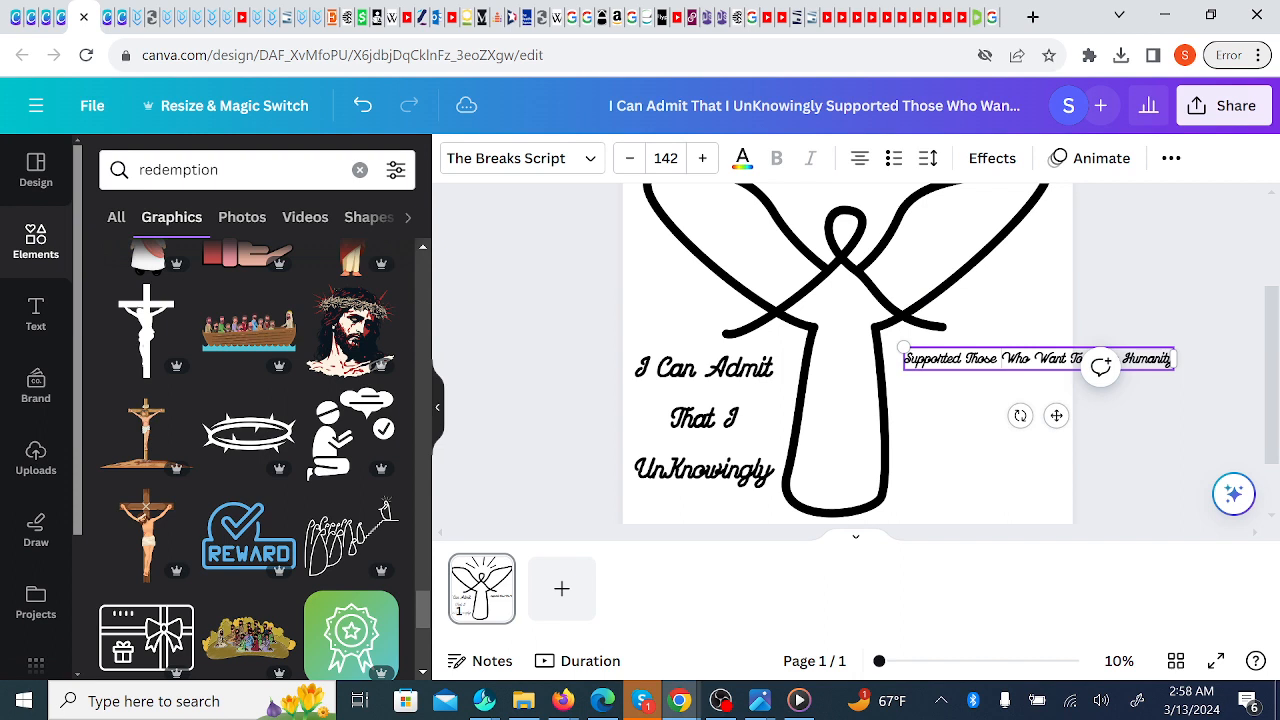
pyautogui.press('Return')
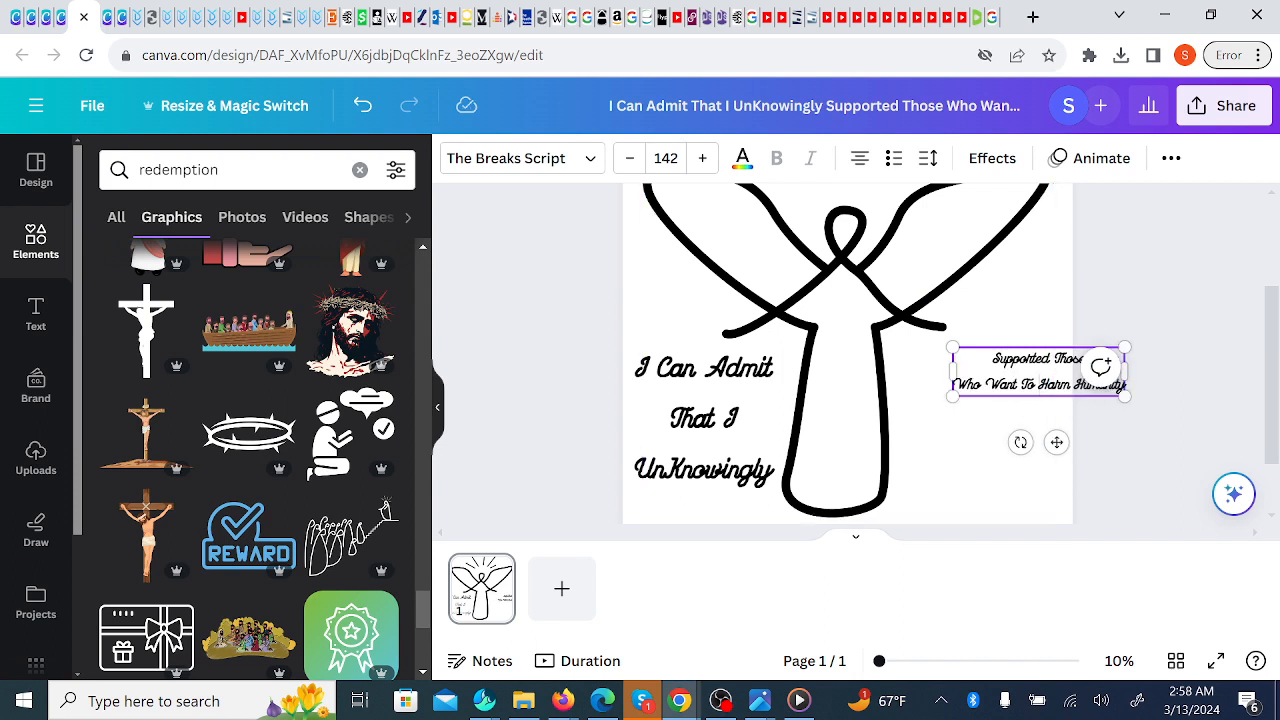
pyautogui.press('Return')
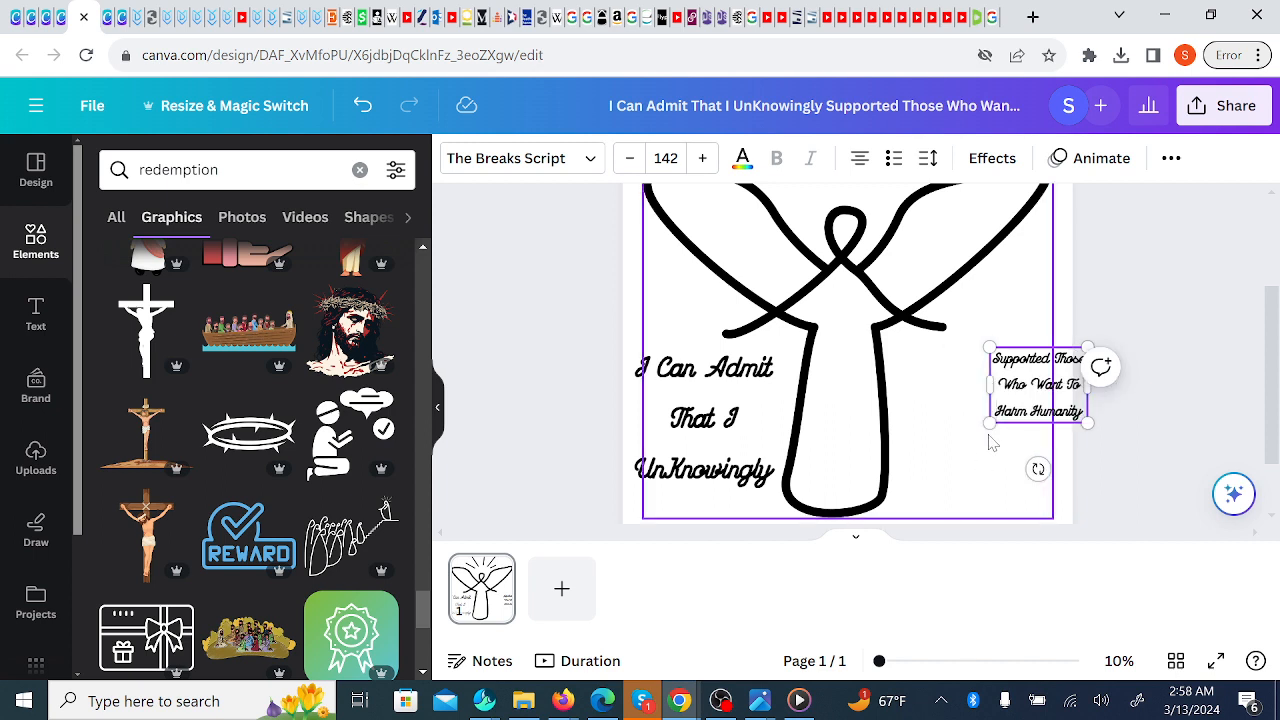
# - Enlarge the second phrase to about font size 255 and fit it between the angel's body and the page's right edge
pyautogui.moveTo(989, 422); pyautogui.dragTo(934, 512)
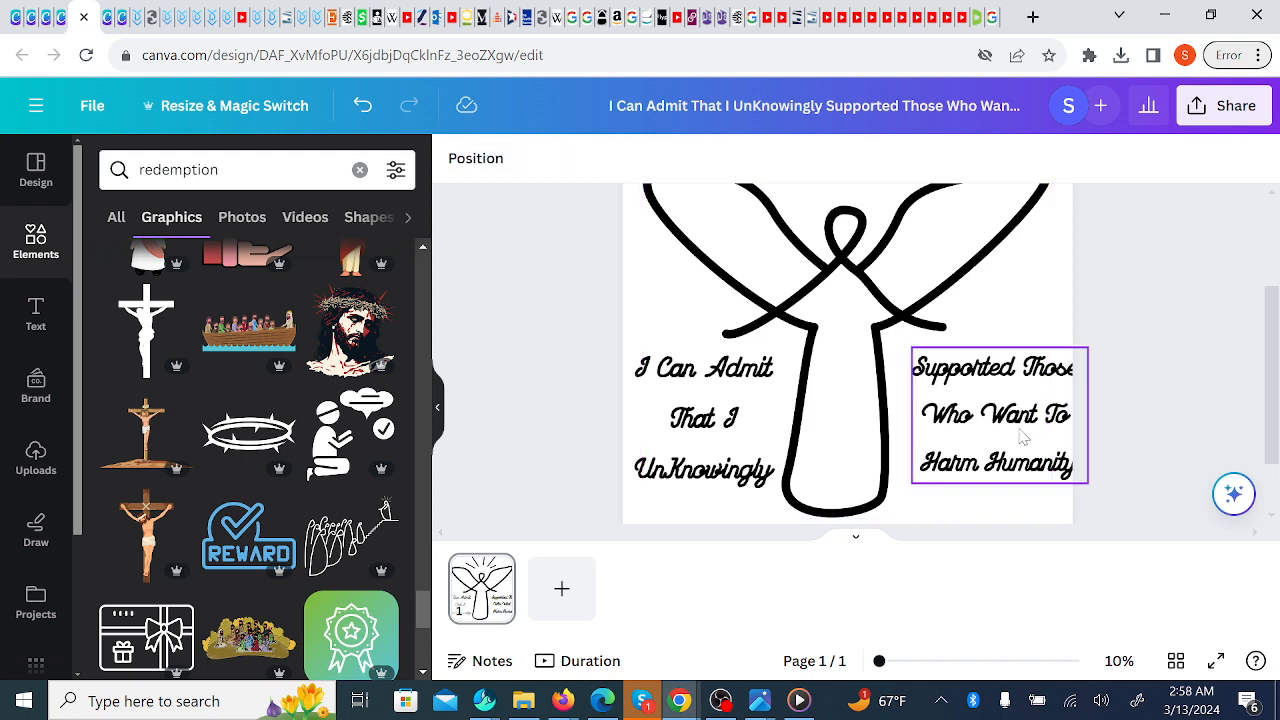
pyautogui.moveTo(1022, 437)
pyautogui.mouseDown()
pyautogui.moveTo(990, 432)
pyautogui.moveTo(1010, 427)
pyautogui.mouseUp()
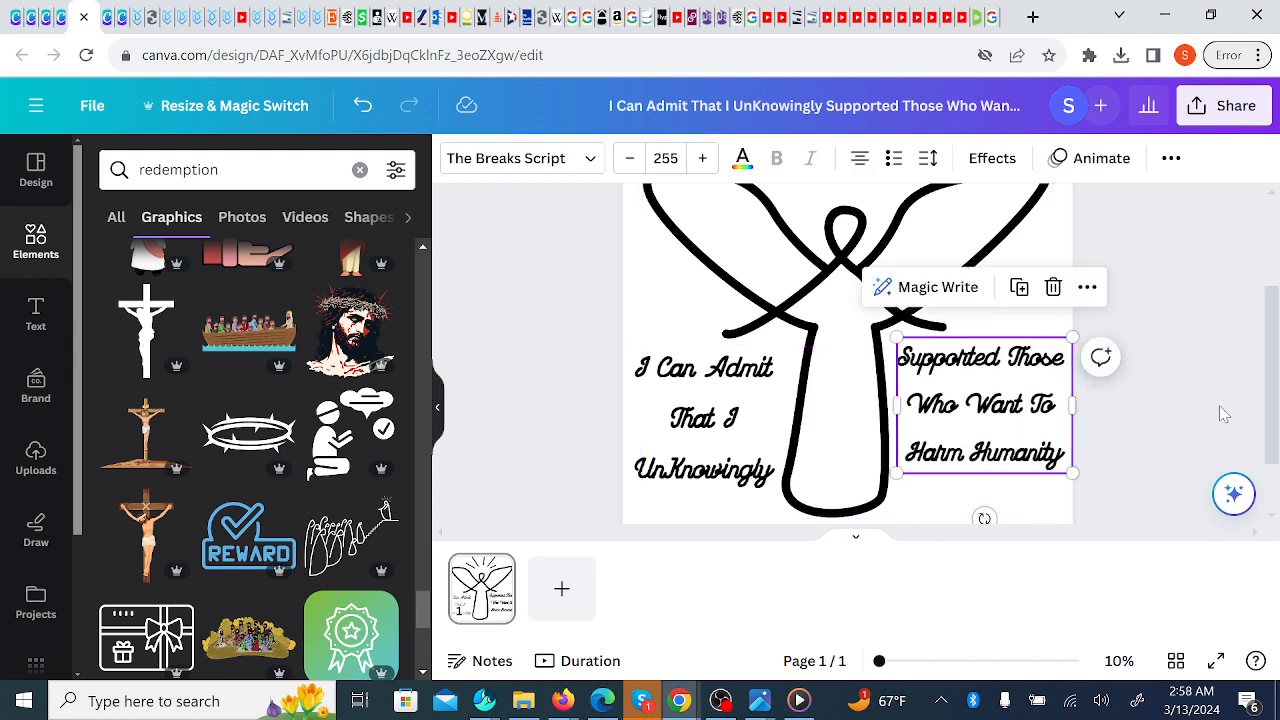
pyautogui.click(1228, 417)
pyautogui.moveTo(1277, 397); pyautogui.dragTo(1277, 425)
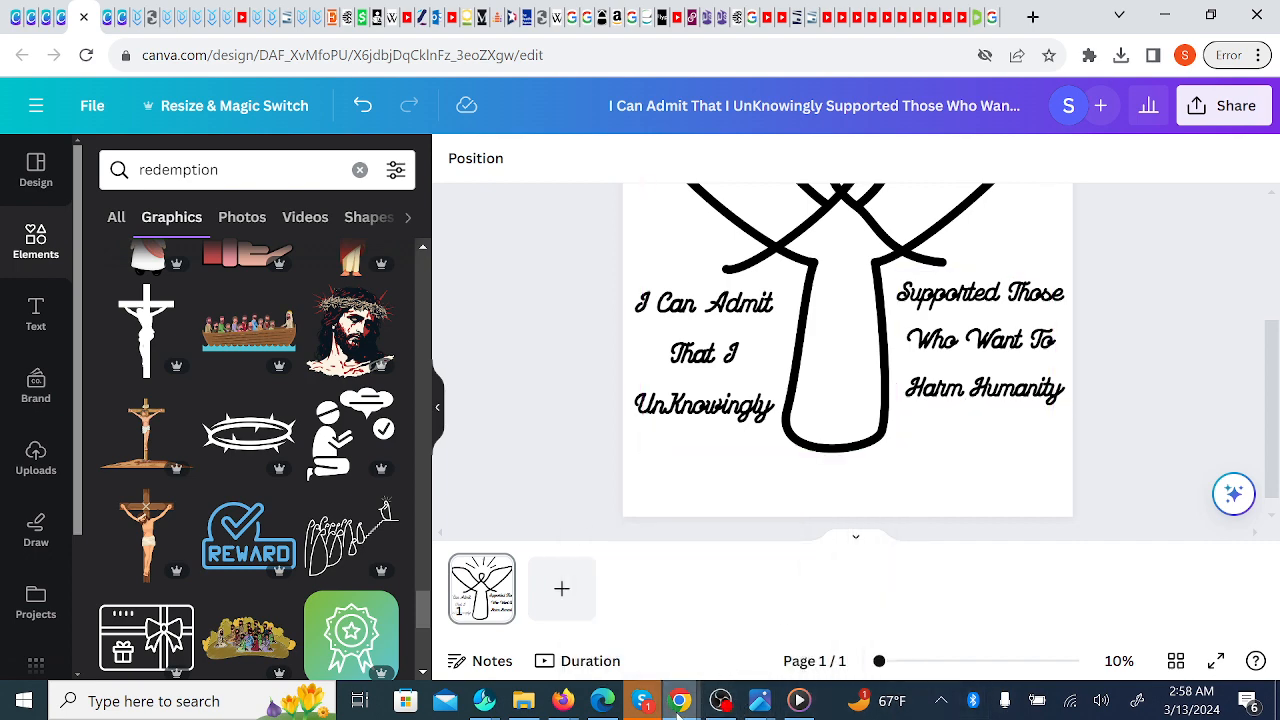
# - Switch to the MyDesigns listings page for the "pod stuff" collection
pyautogui.click(135, 28)
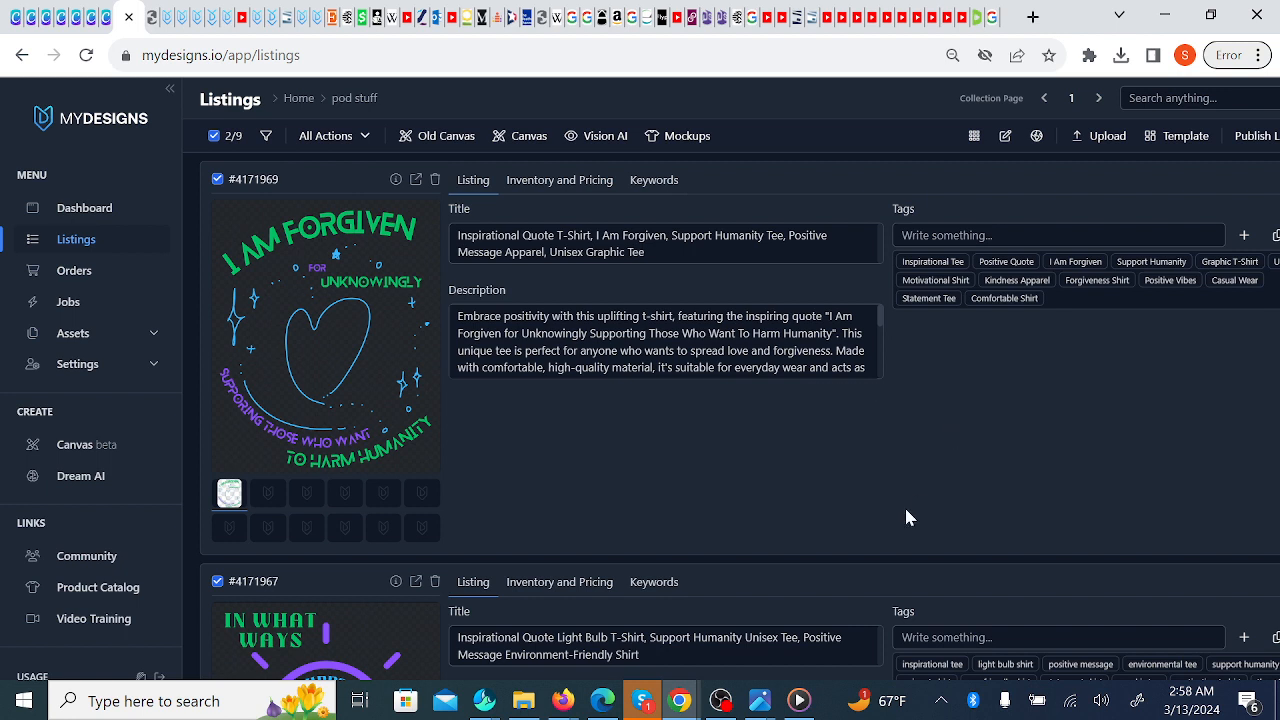
# - Review the generated title and description of the "I Am Forgiven" listing through to the end of the text
pyautogui.click(573, 252)
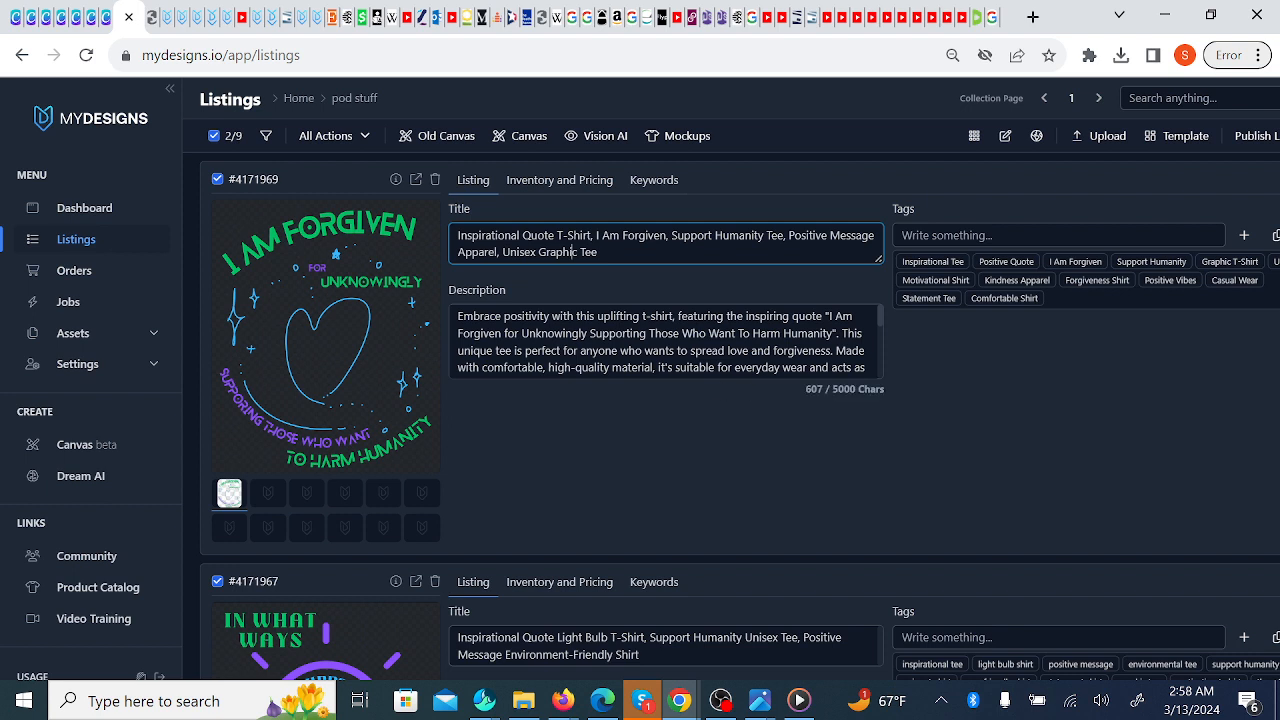
pyautogui.click(690, 350)
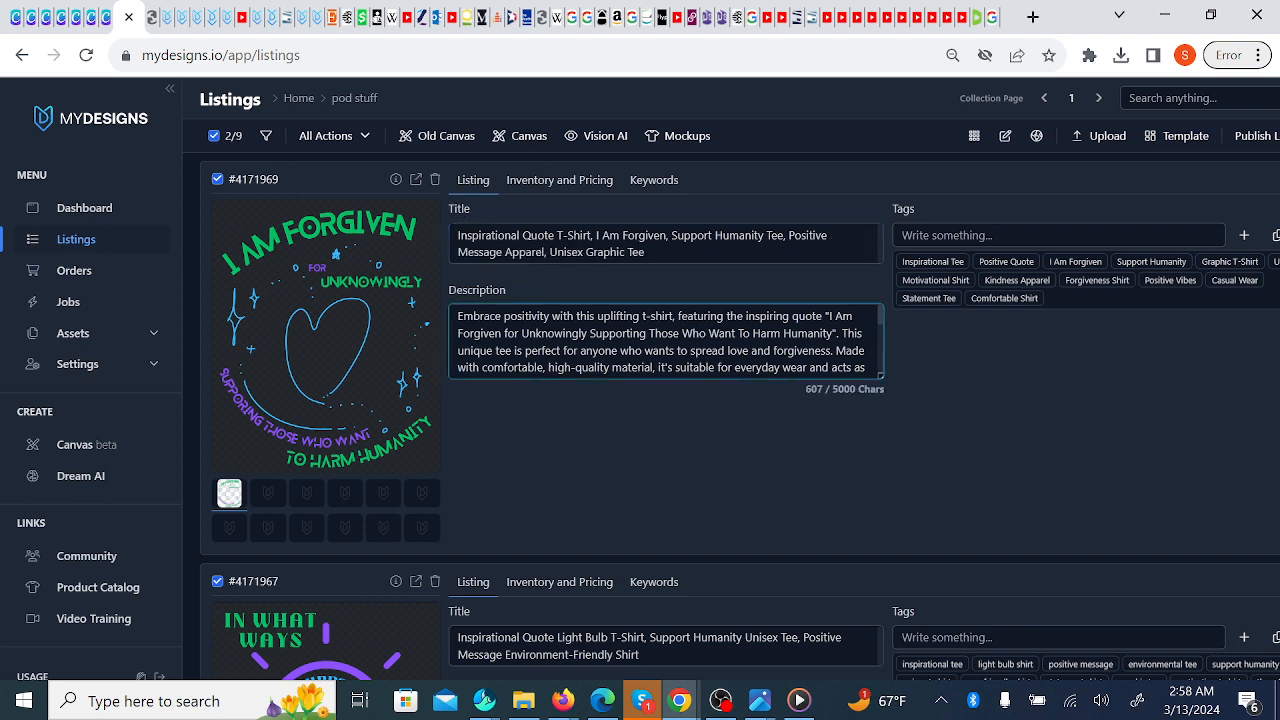
pyautogui.press('Down')
pyautogui.press('Down')
pyautogui.press('Down')
pyautogui.press('Down')
pyautogui.press('Down')
pyautogui.press('Down')
pyautogui.press('Down')
pyautogui.press('Down')
pyautogui.press('Down')
pyautogui.press('Down')
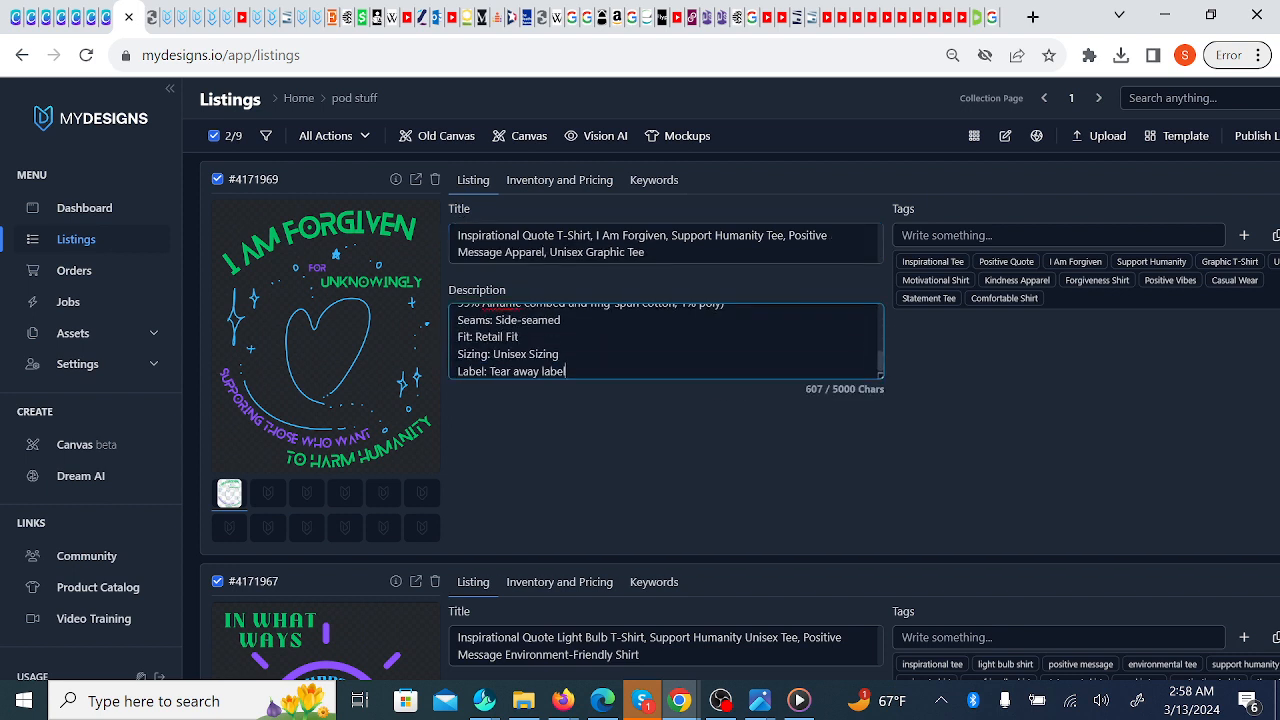
# - Reread the first listing's description from its beginning through the Product Features lines on fabrication, seams, fit, sizing and label
pyautogui.hotkey('ctrl', 'Home')
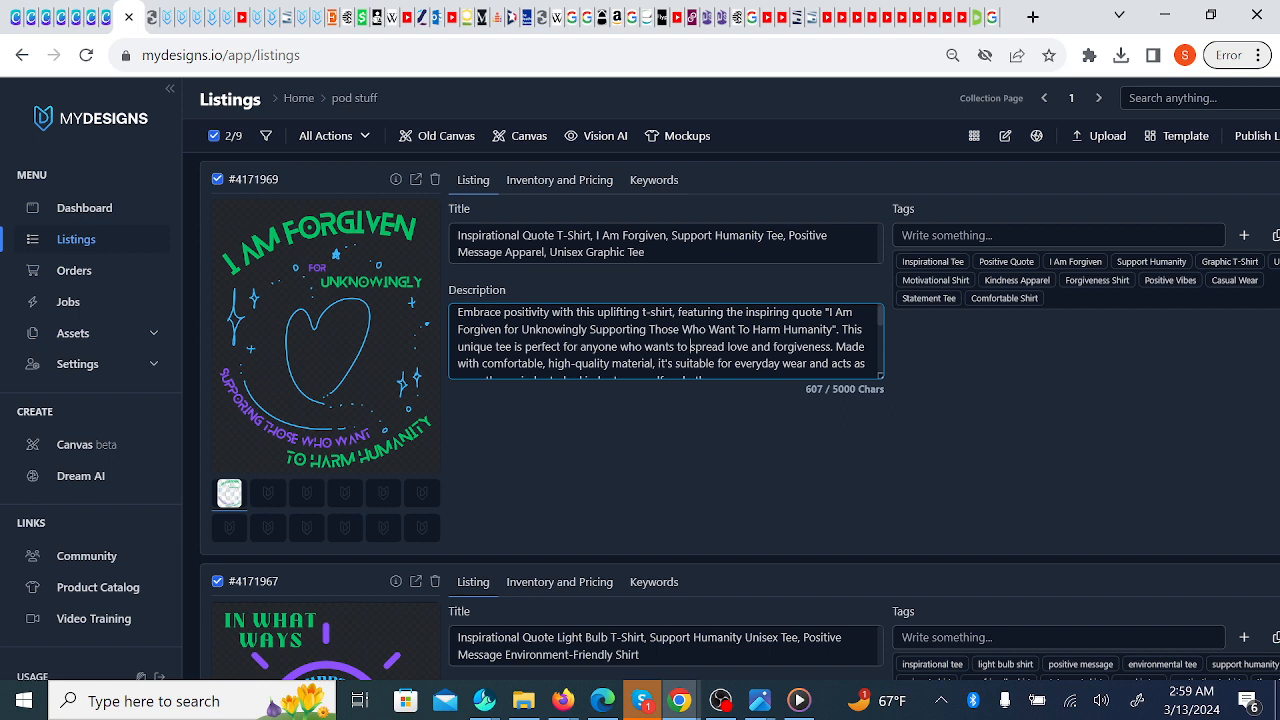
pyautogui.press('Down')
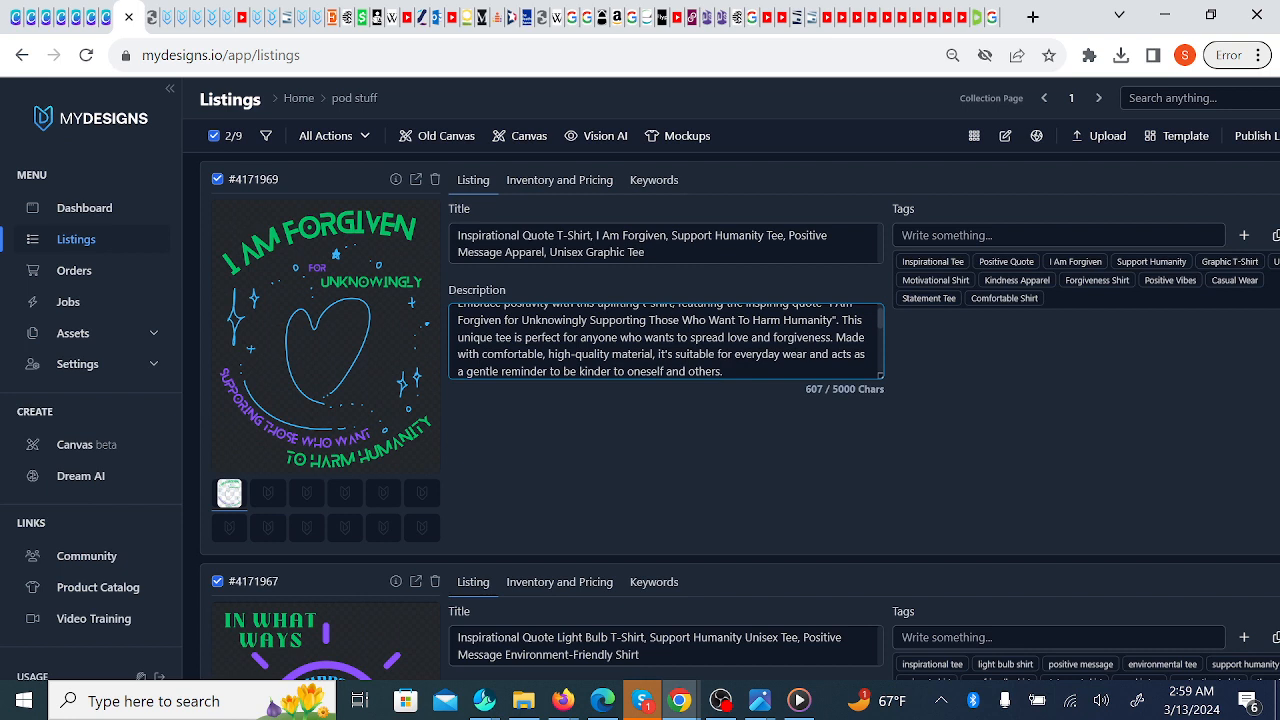
pyautogui.press('Return')
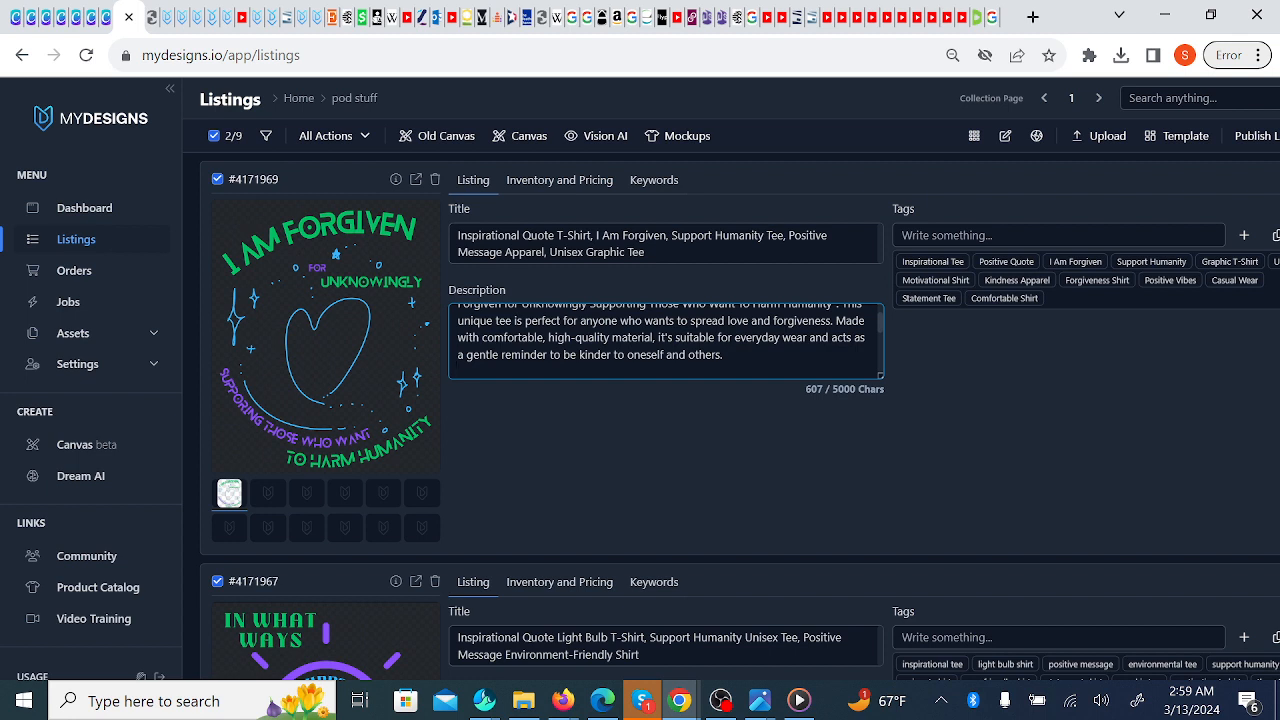
pyautogui.press('Return')
pyautogui.write('Product Features:')
pyautogui.press('Return')
pyautogui.press('Return')
pyautogui.write('Fabrication: 100% Airlume combed and ring-spun cotton, 32 single 4.2 oz. (Ash - 99% Airlume combed and ring-spun cotton, 1% poly)')
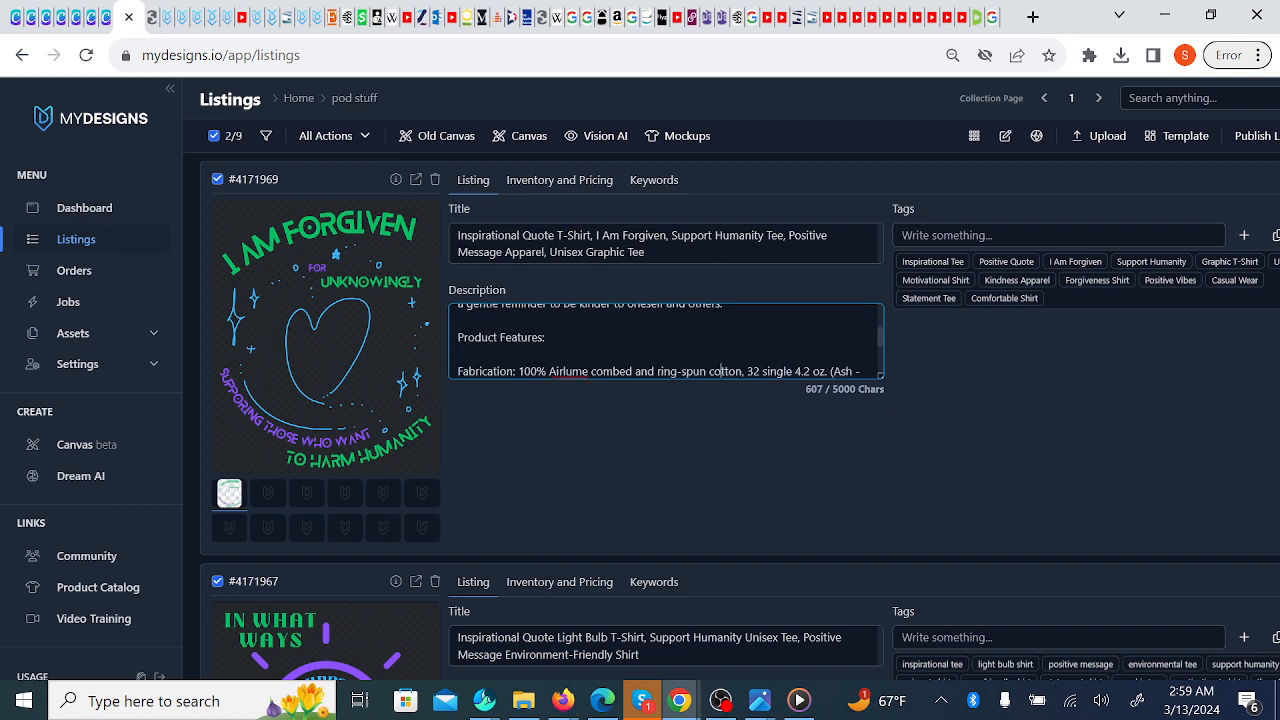
pyautogui.press('Return')
pyautogui.write('Seams: Side-seamed')
pyautogui.press('Return')
pyautogui.write('Fit: Retail Fit')
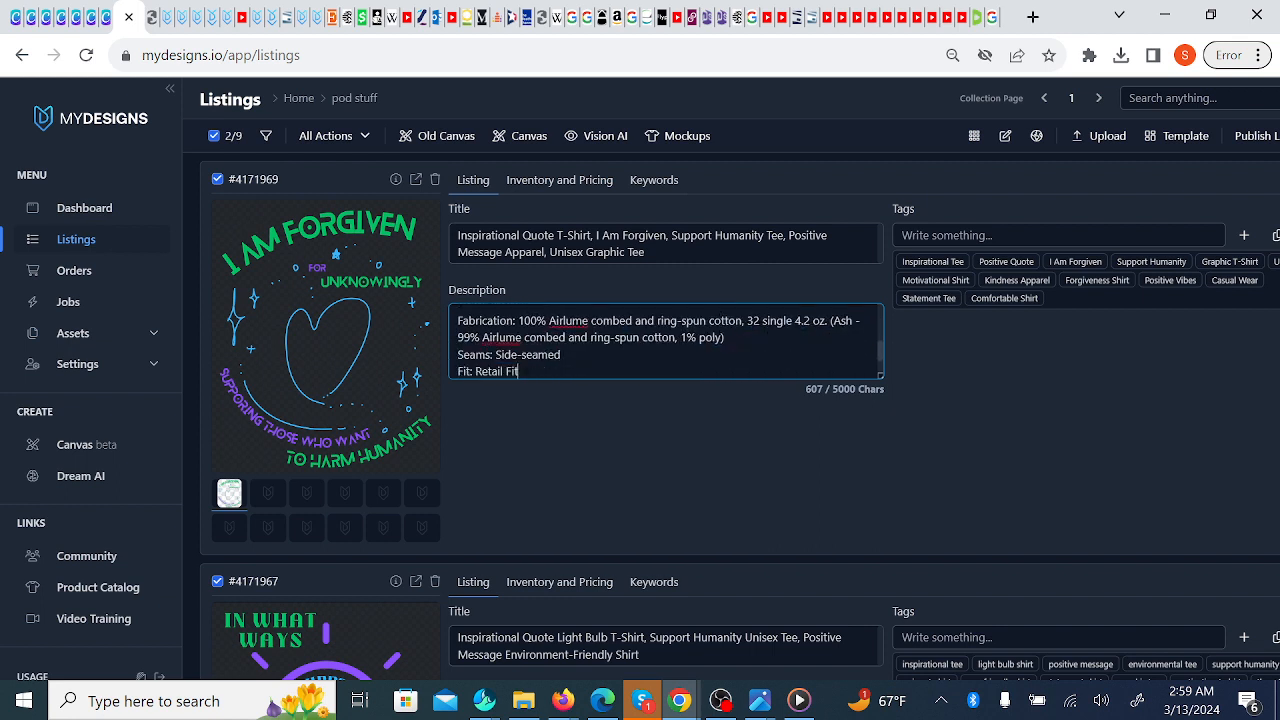
pyautogui.press('Return')
pyautogui.write('Sizing: Unisex Sizing')
pyautogui.press('Return')
pyautogui.write('Label: Tear away label')
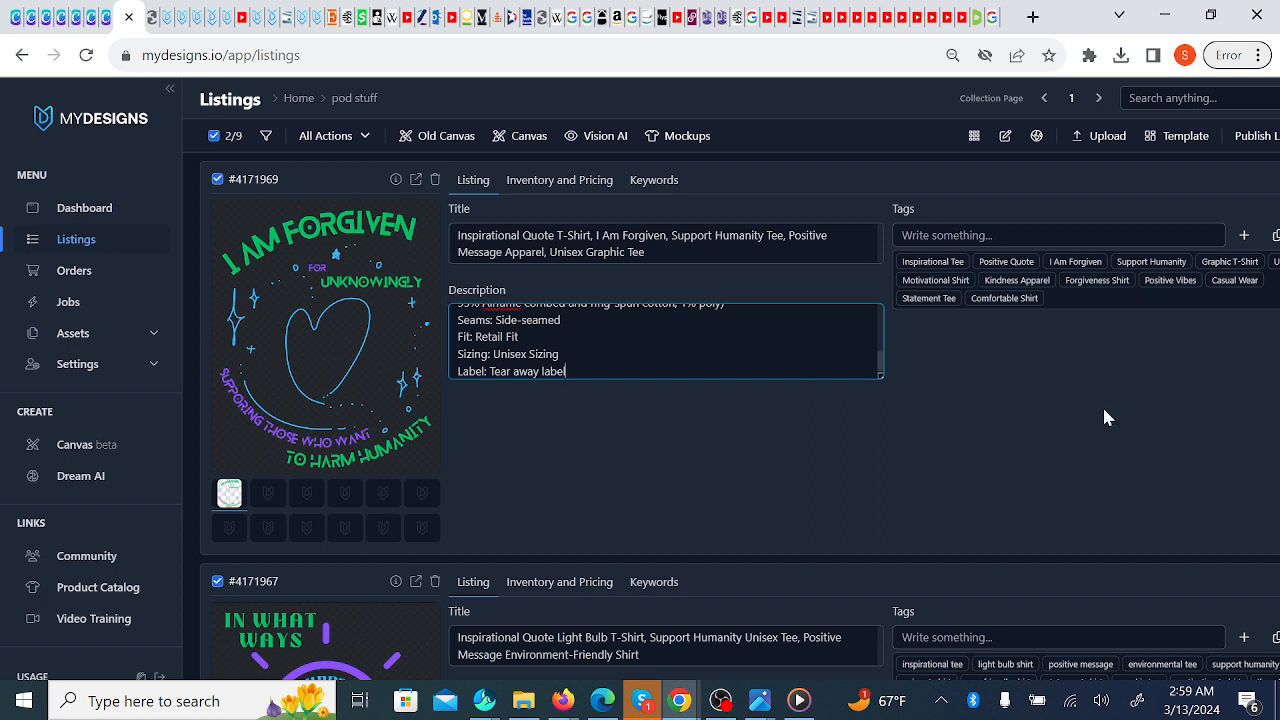
# - Review the light bulb listing's generated title and description, reading the introduction and the product details
pyautogui.click(798, 637)
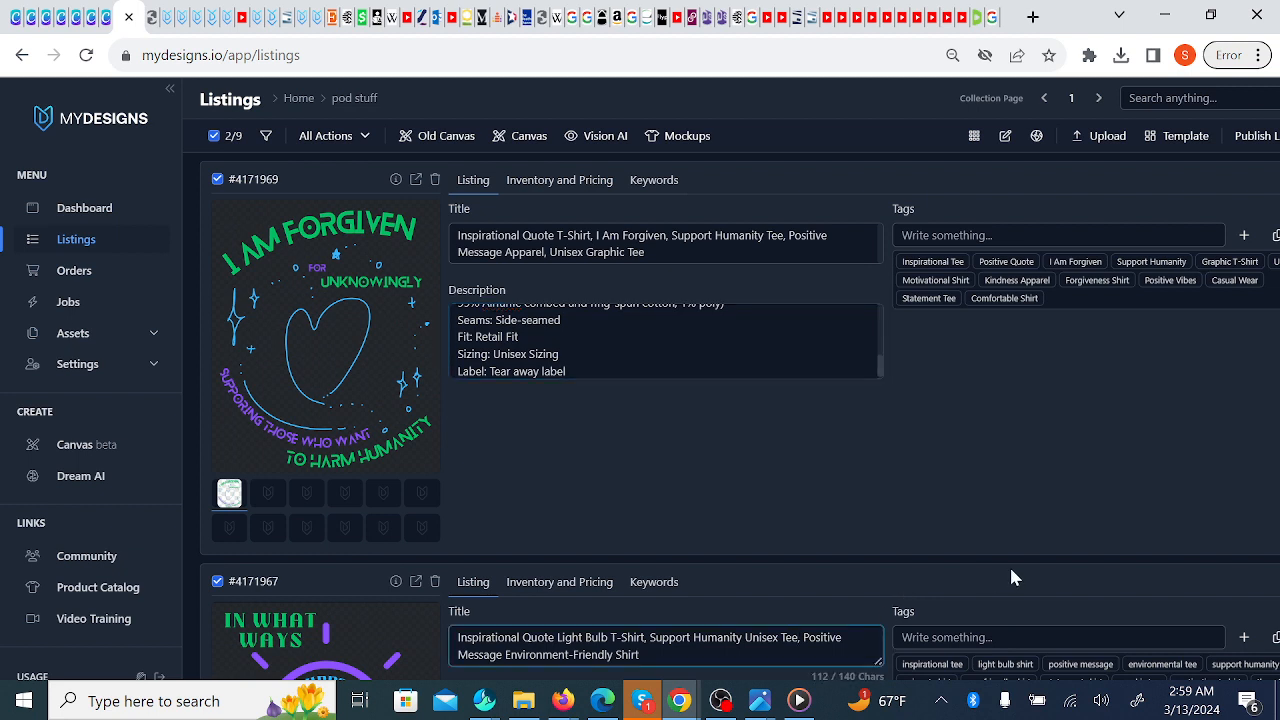
pyautogui.click(802, 502)
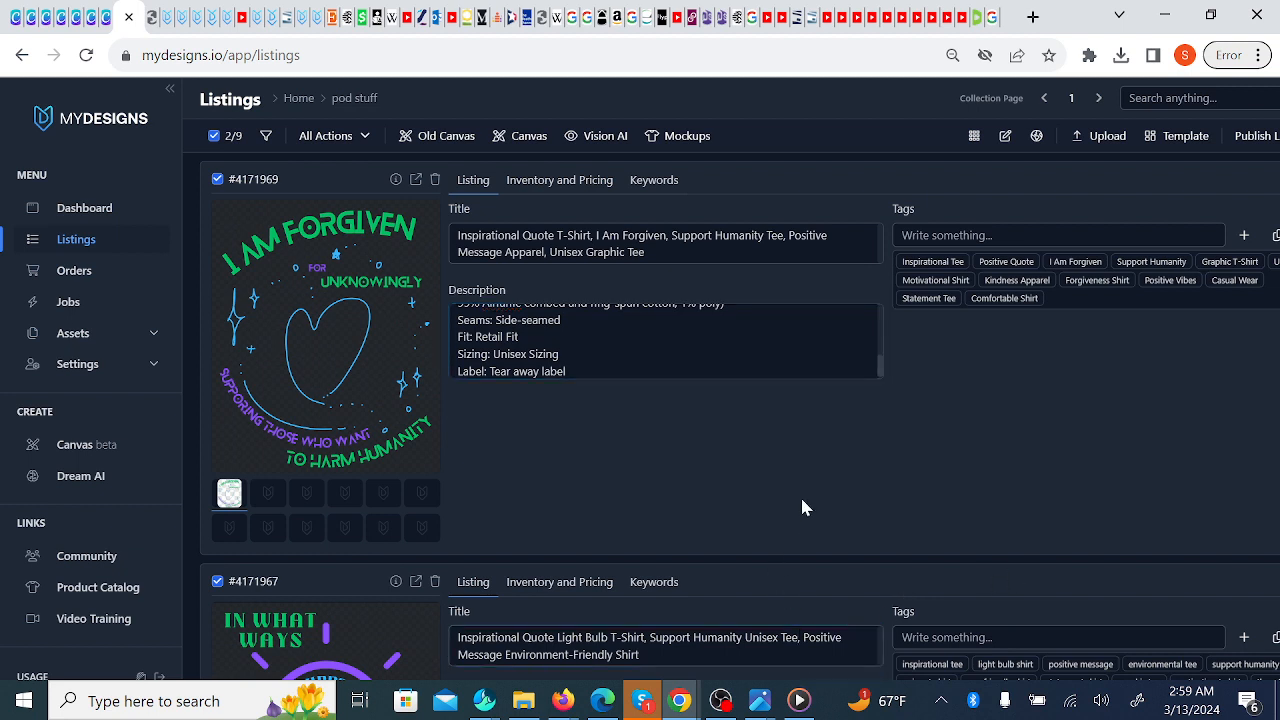
pyautogui.scroll(-3, 802, 507)
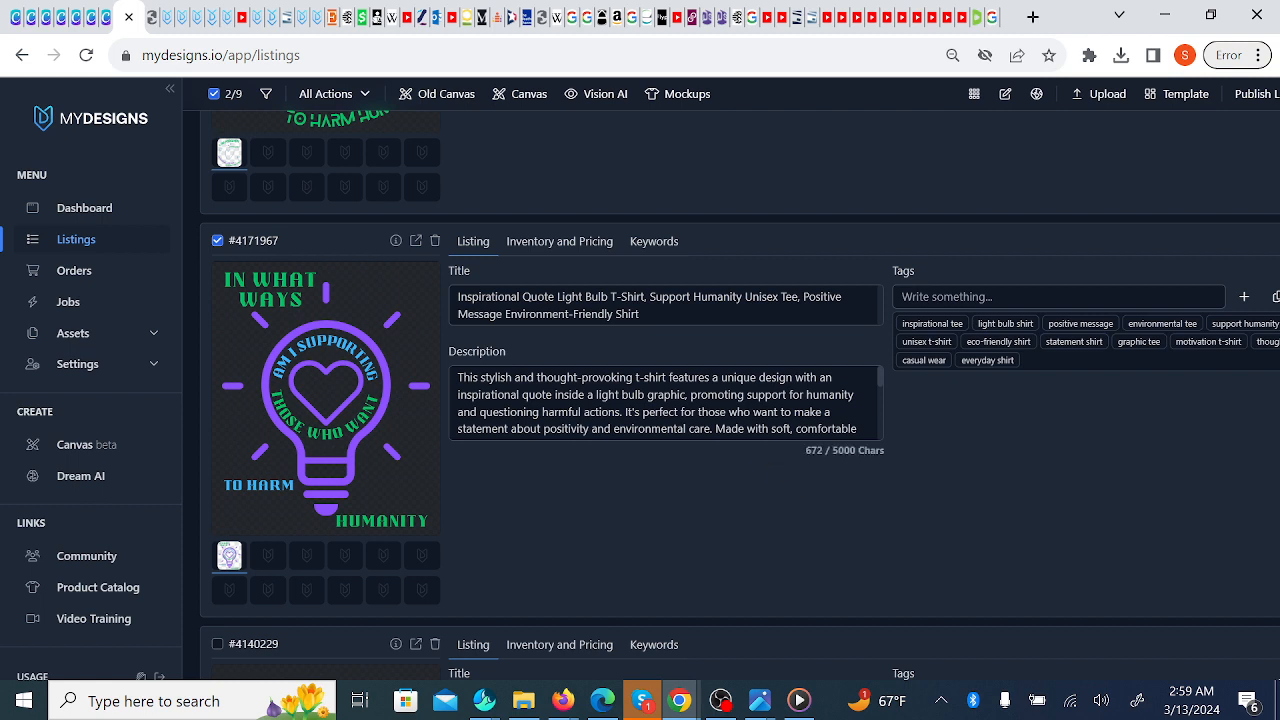
pyautogui.click(737, 411)
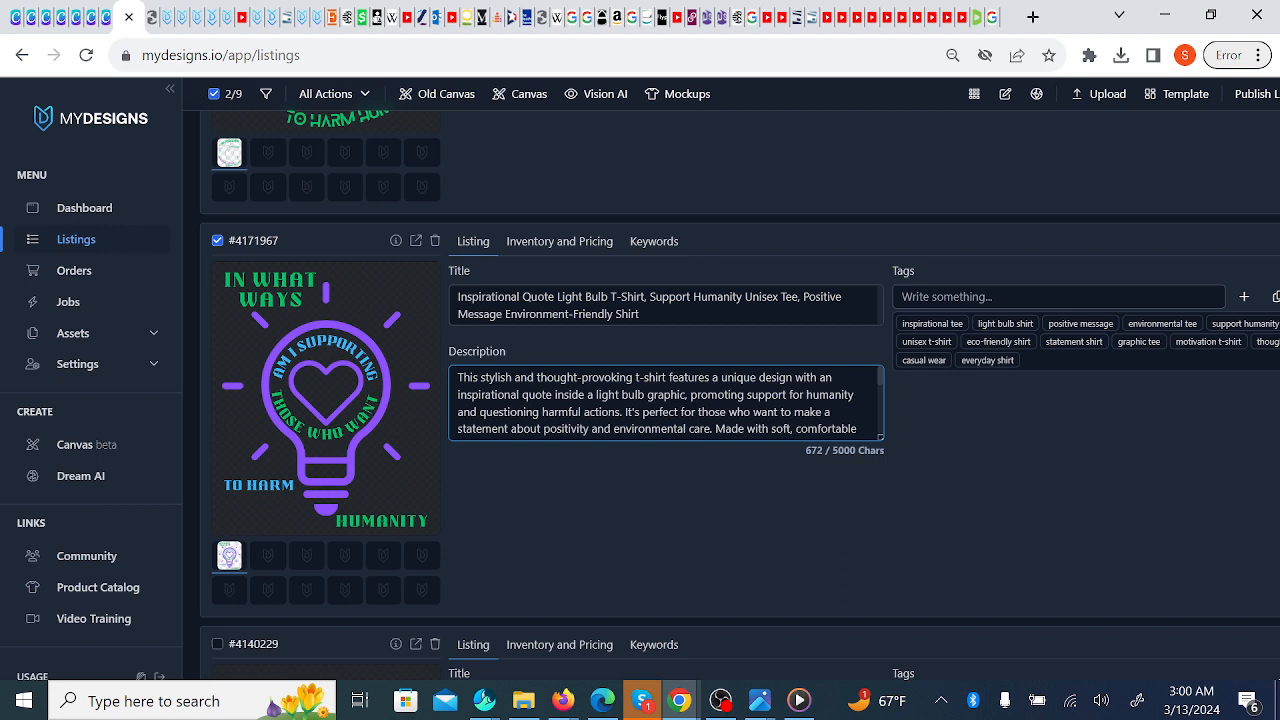
pyautogui.press('Down')
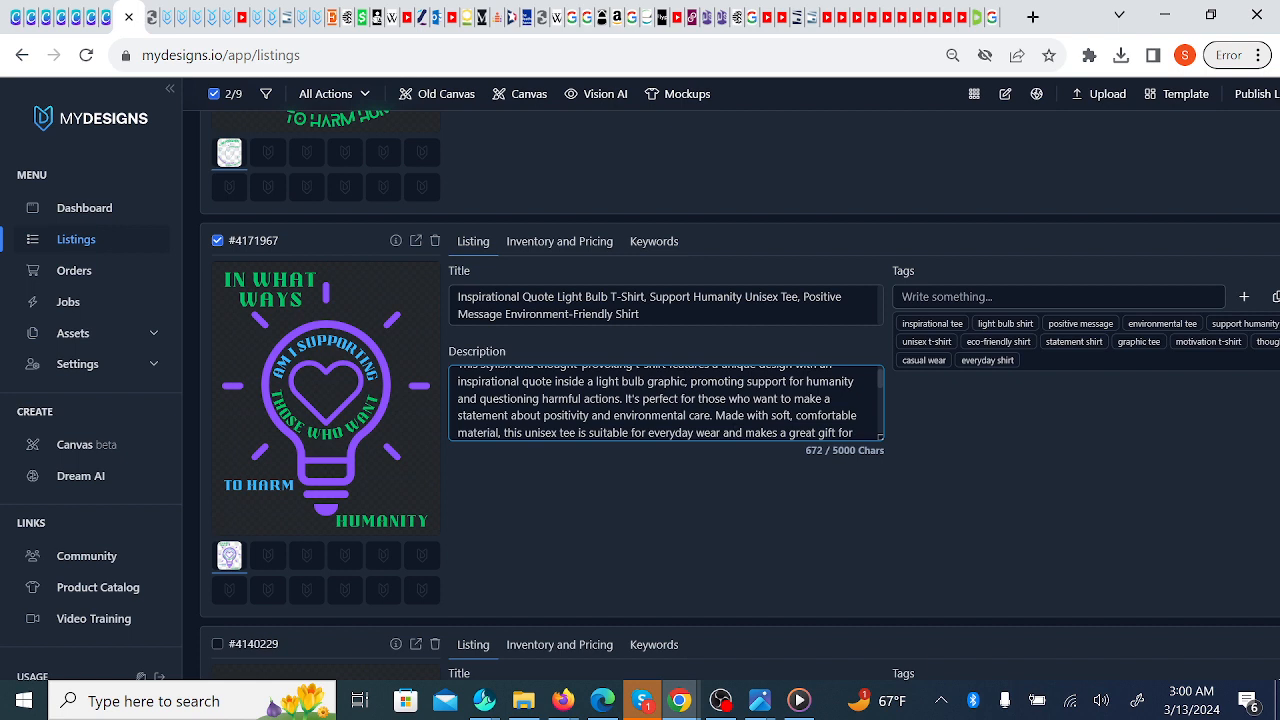
pyautogui.press('Down')
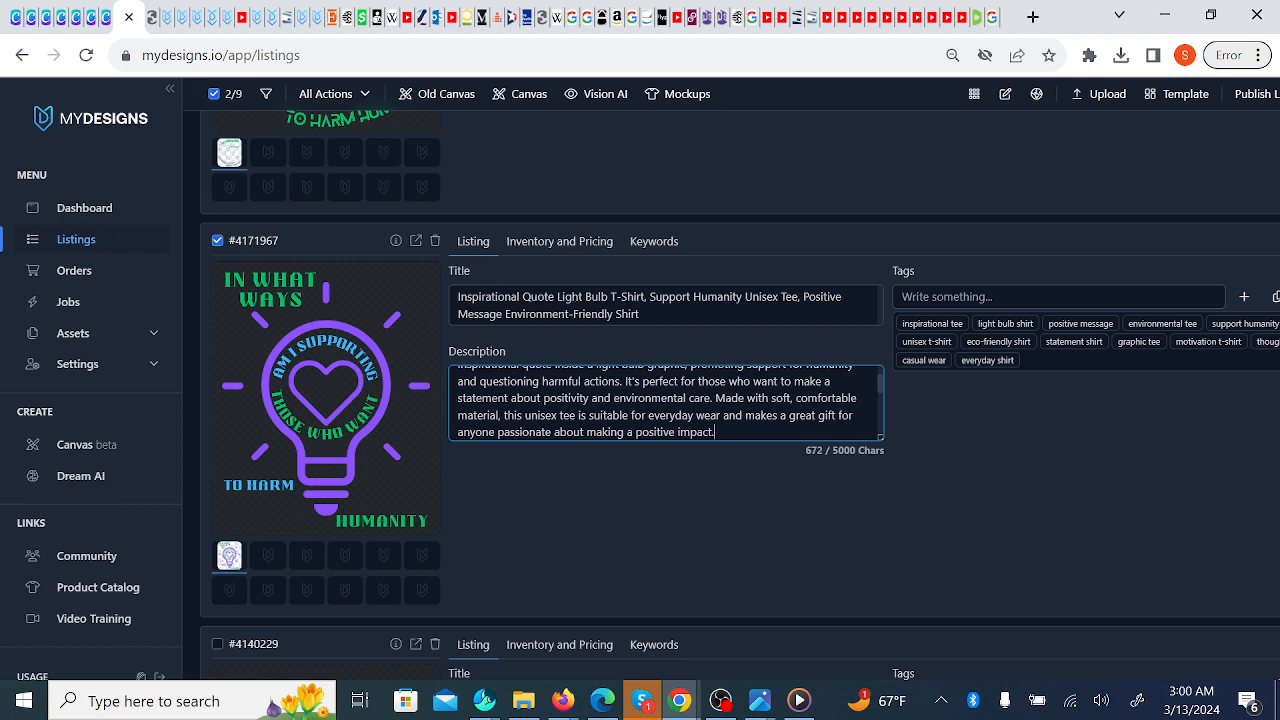
pyautogui.press('Return')
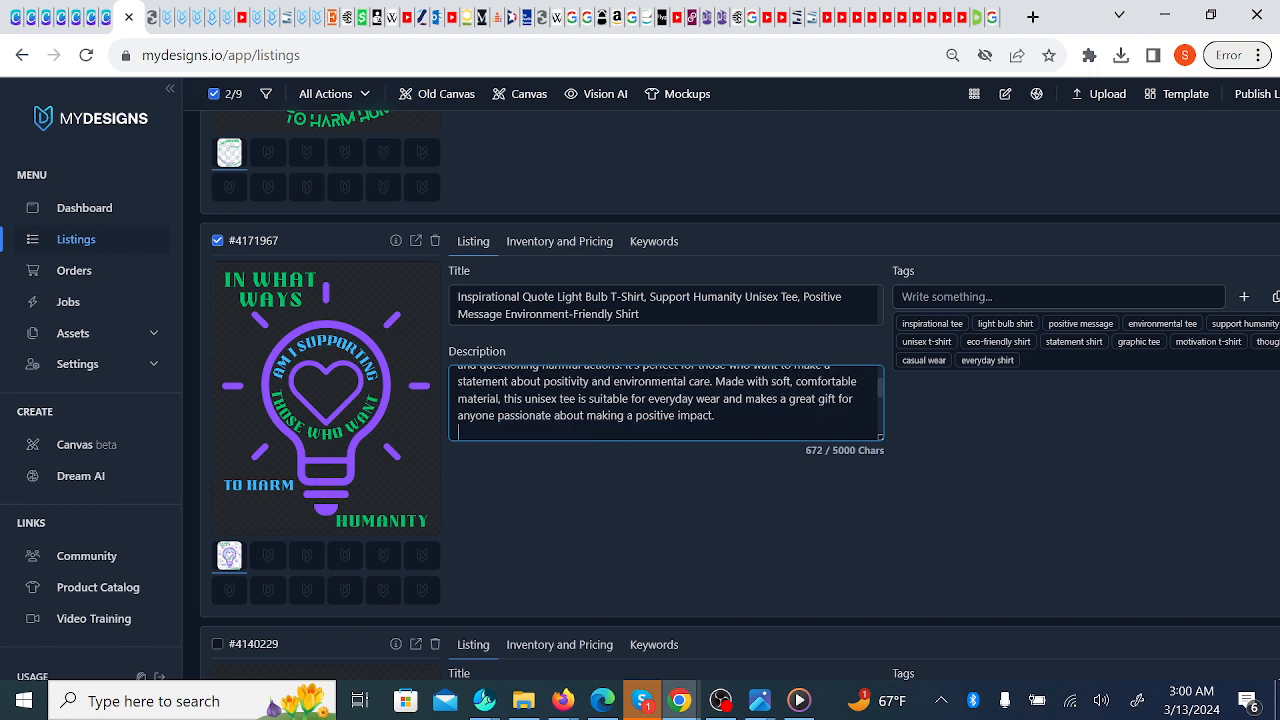
pyautogui.press('Down')
pyautogui.press('Down')
pyautogui.press('Down')
pyautogui.press('Down')
pyautogui.press('Down')
pyautogui.press('Down')
pyautogui.press('Down')
pyautogui.press('Down')
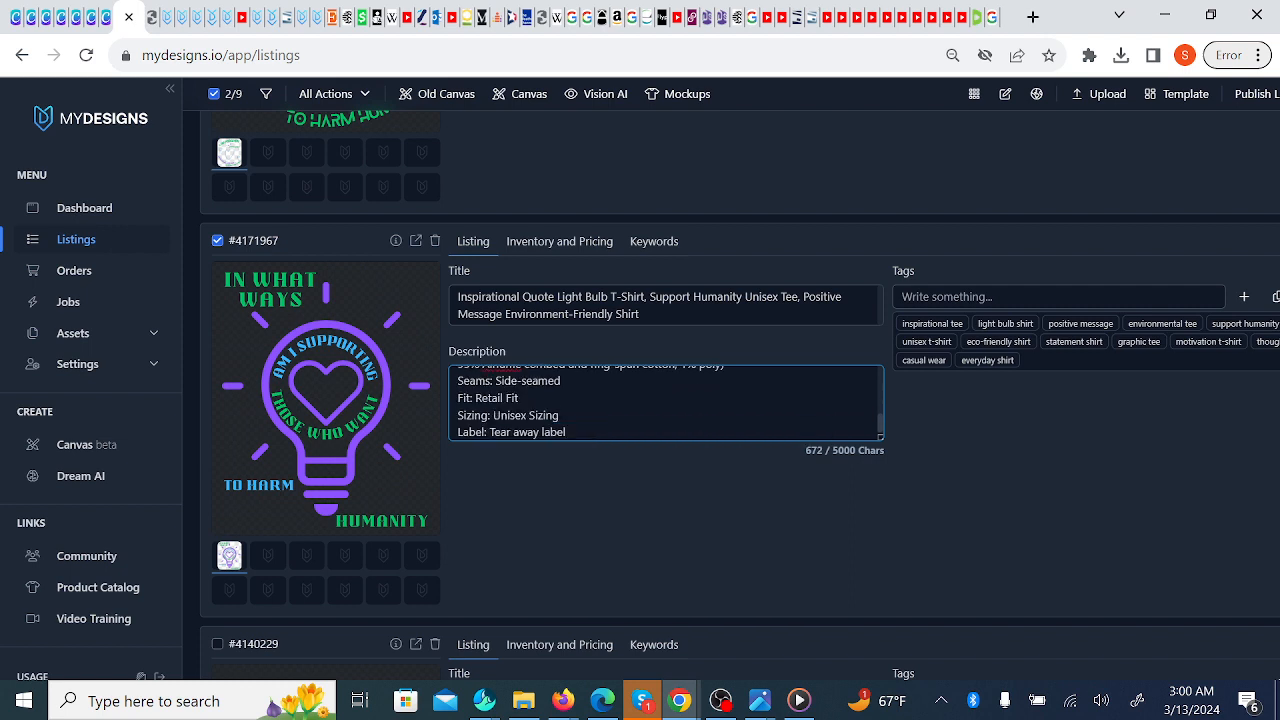
pyautogui.hotkey('ctrl', 'Home')
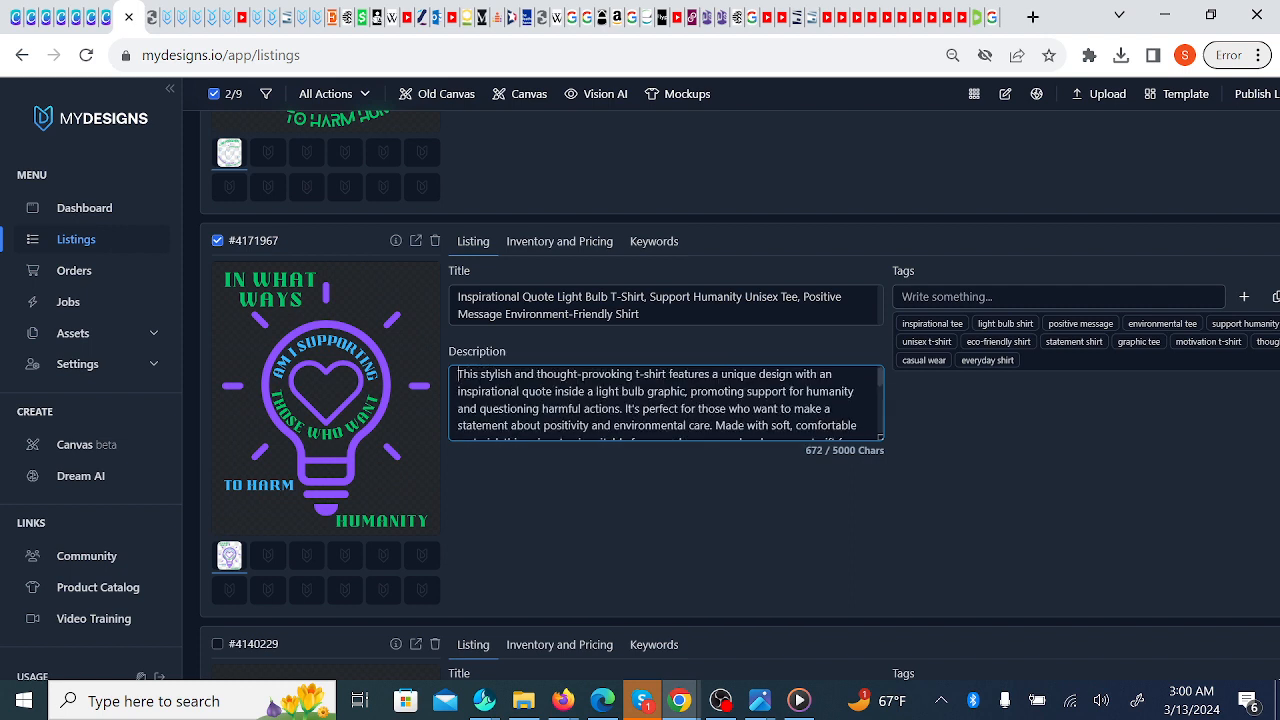
pyautogui.click(1077, 462)
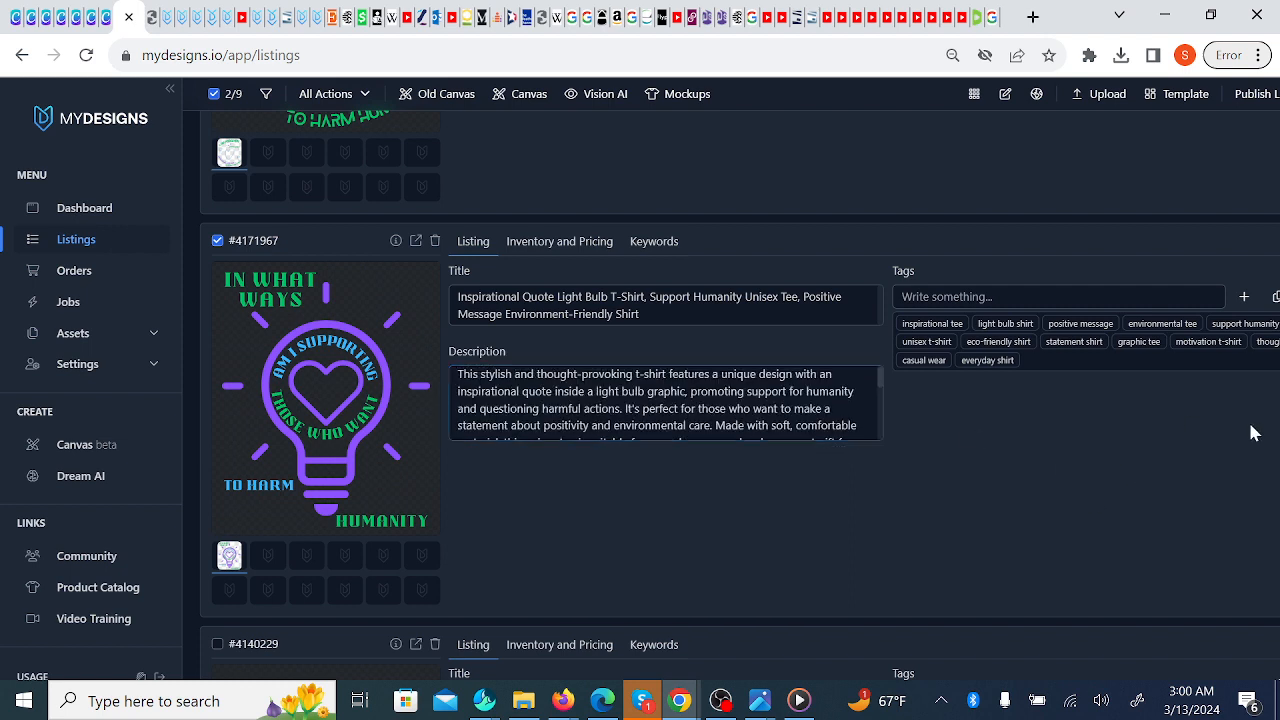
# - Show the first listing's empty second image slot and open the image mockup creator for the two selected listings
pyautogui.scroll(4, 991, 193)
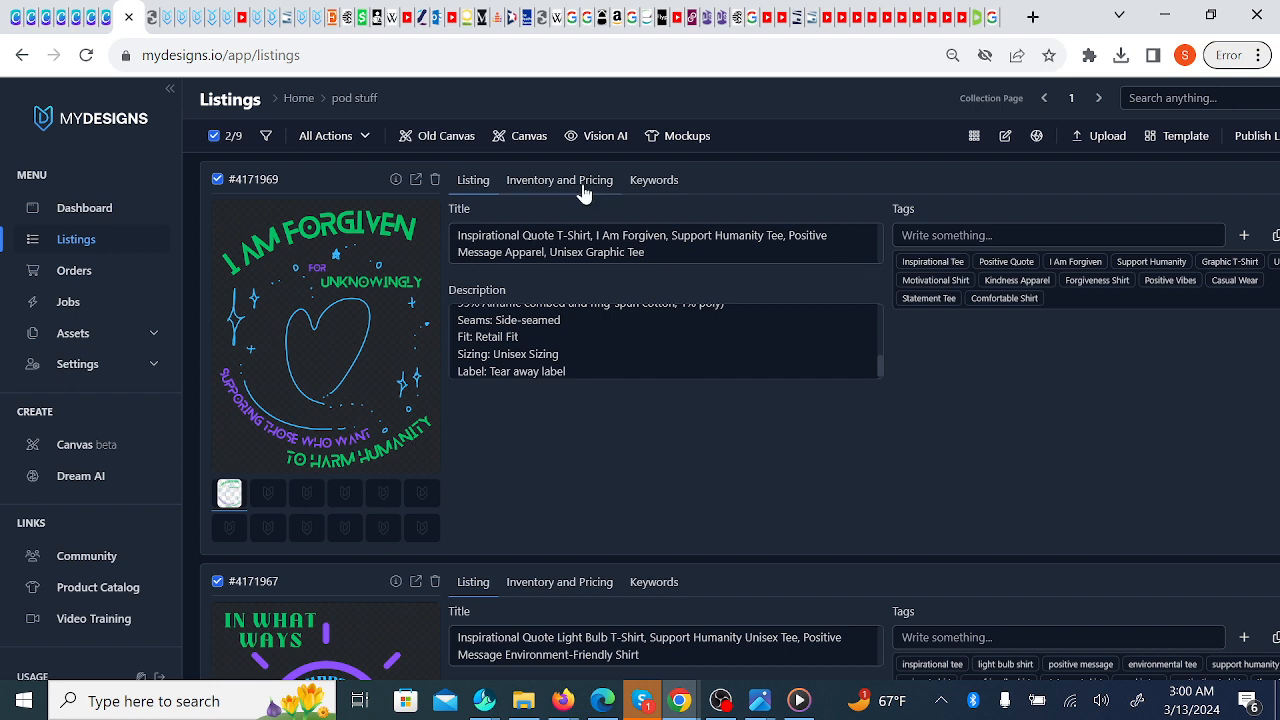
pyautogui.click(267, 506)
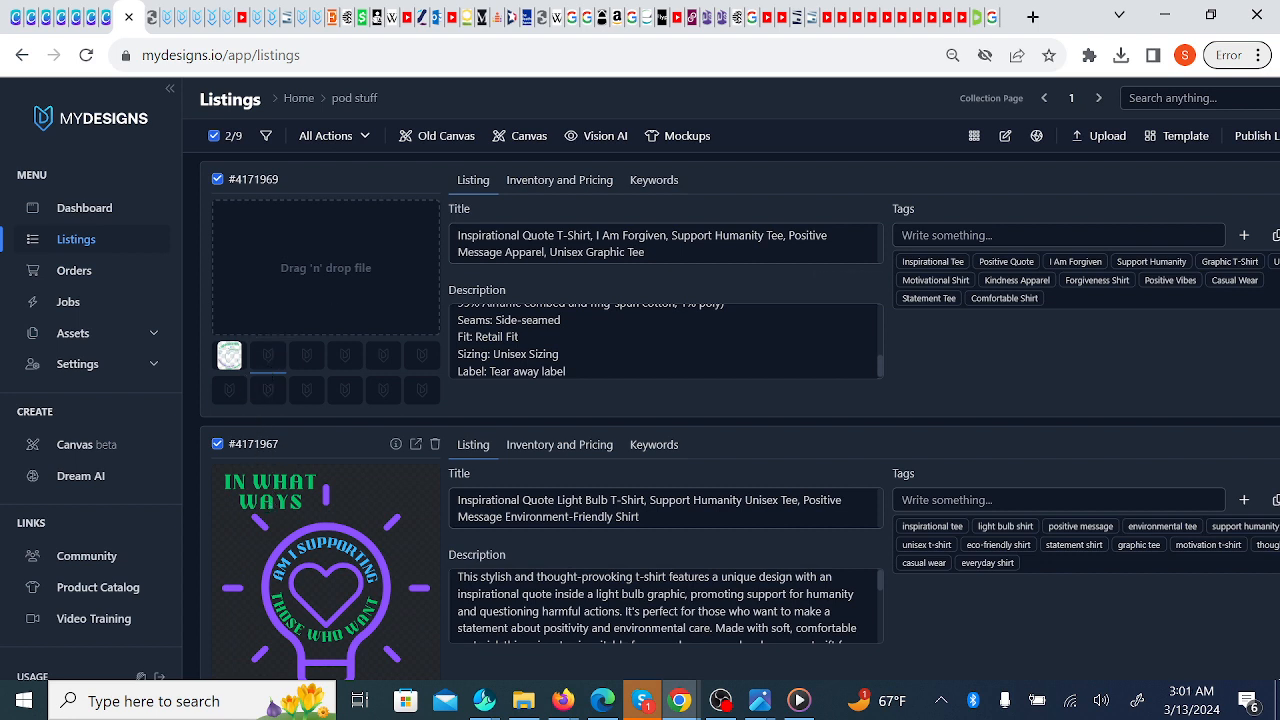
pyautogui.click(694, 137)
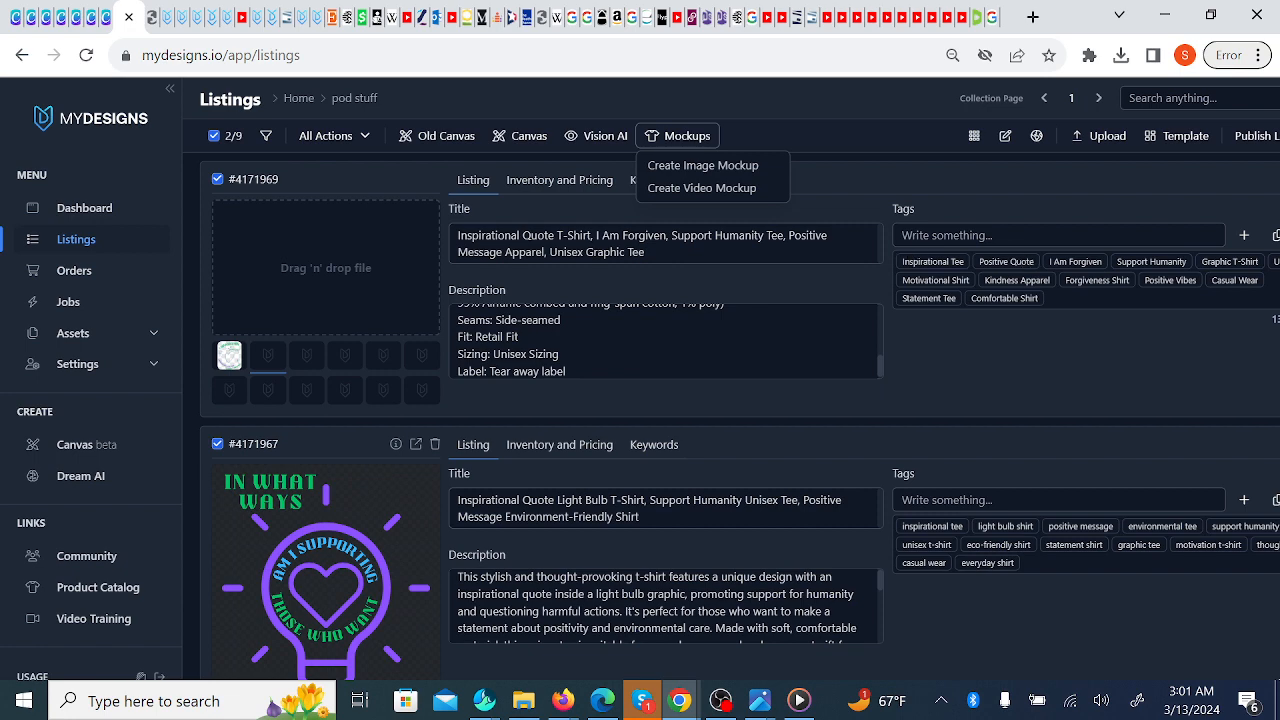
pyautogui.click(727, 174)
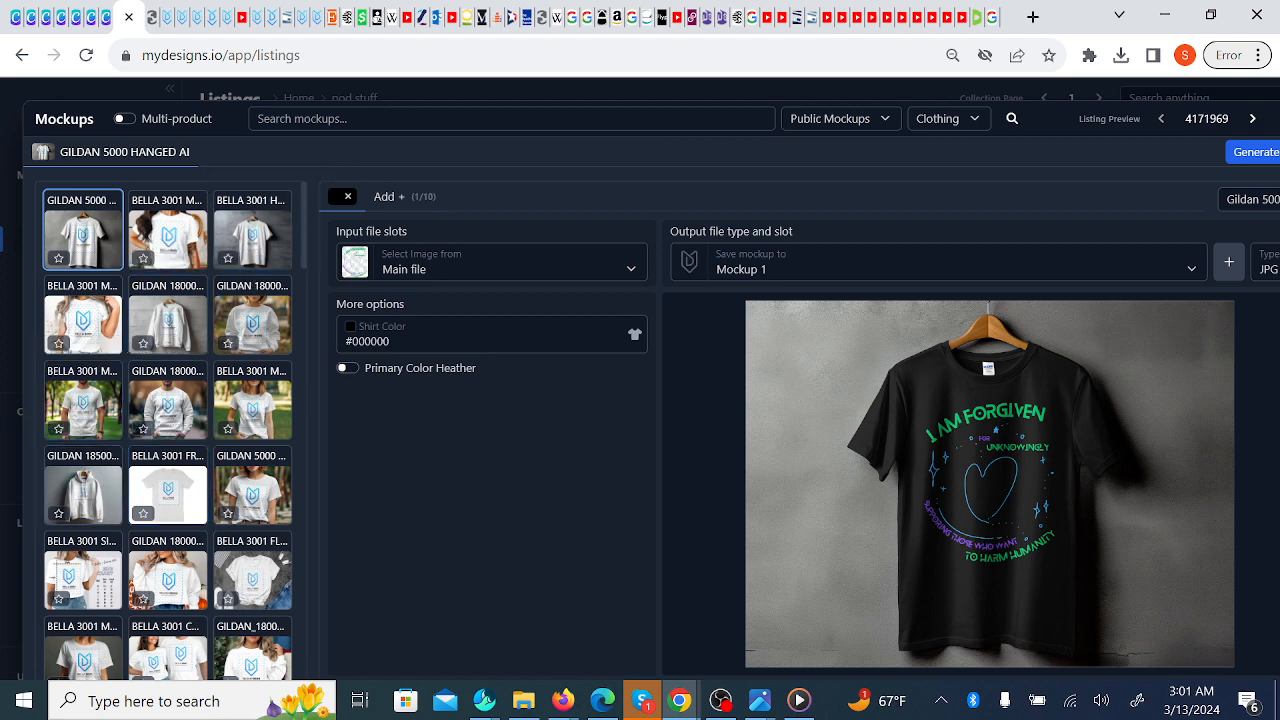
# - Search the public clothing mockups for "bella 3001" and select the BELLA 3001 MODEL 04 mockup
pyautogui.click(400, 119)
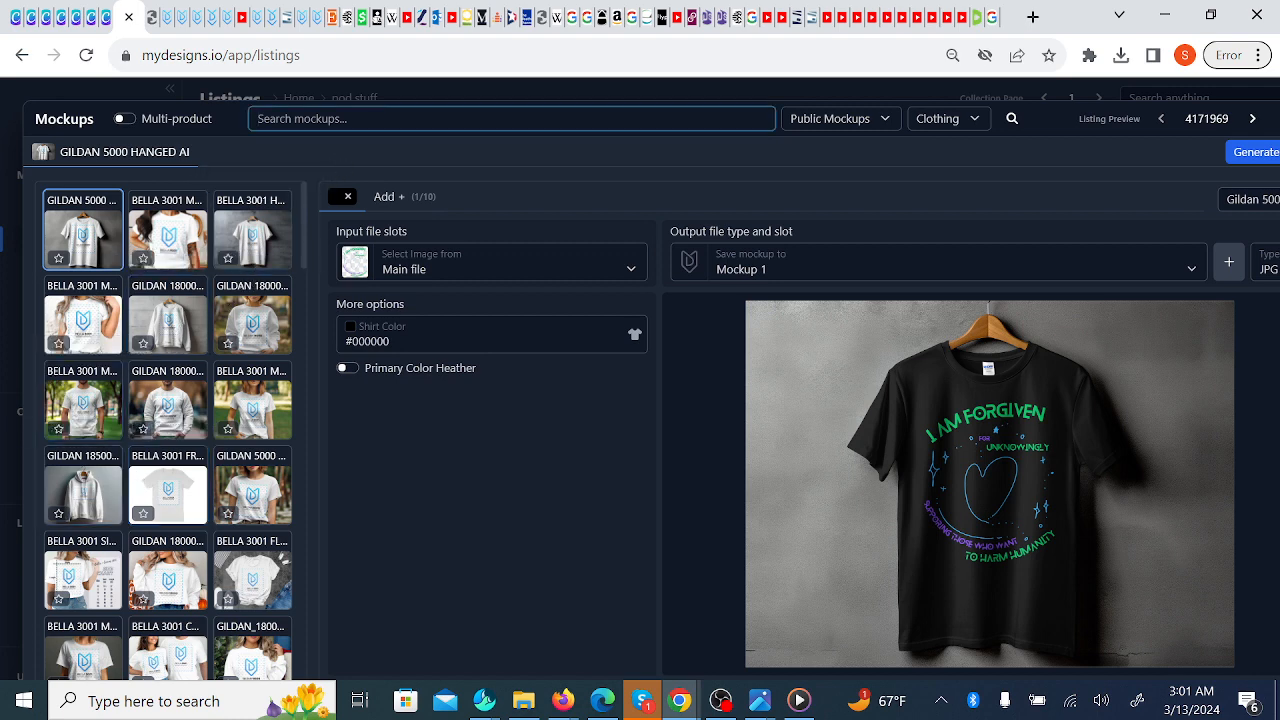
pyautogui.write('bella 3001')
pyautogui.press('Return')
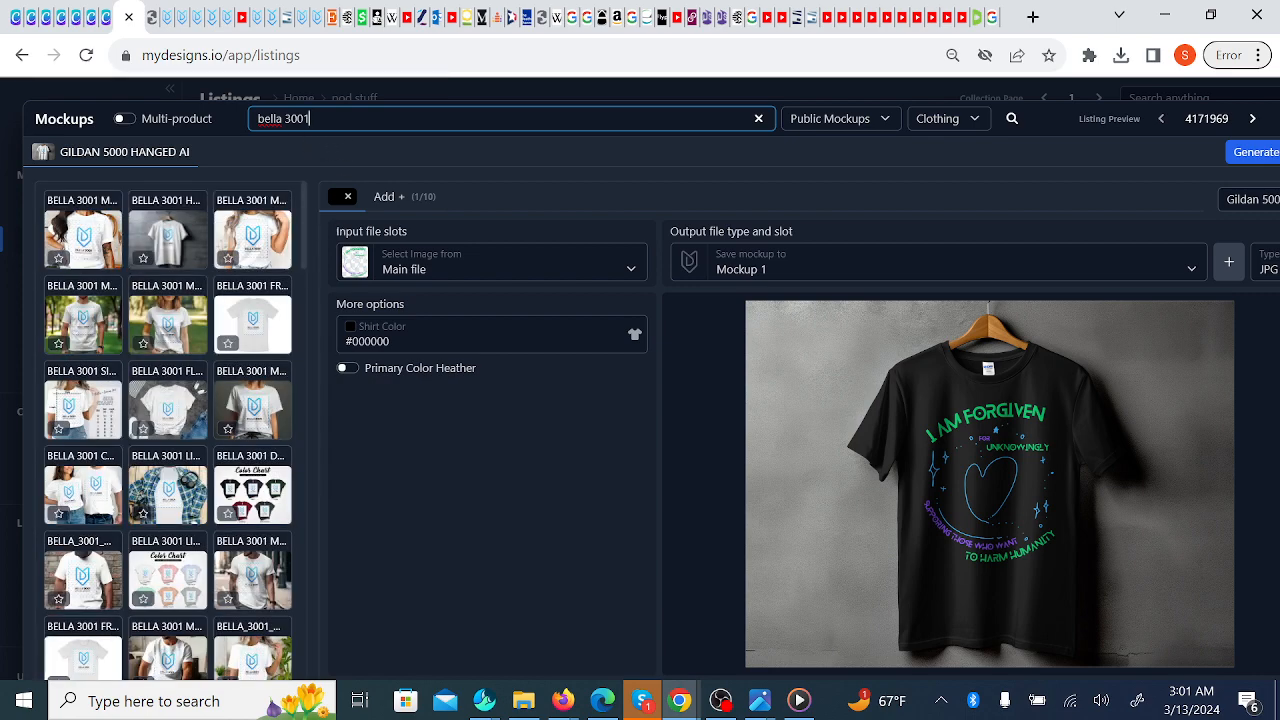
pyautogui.click(245, 235)
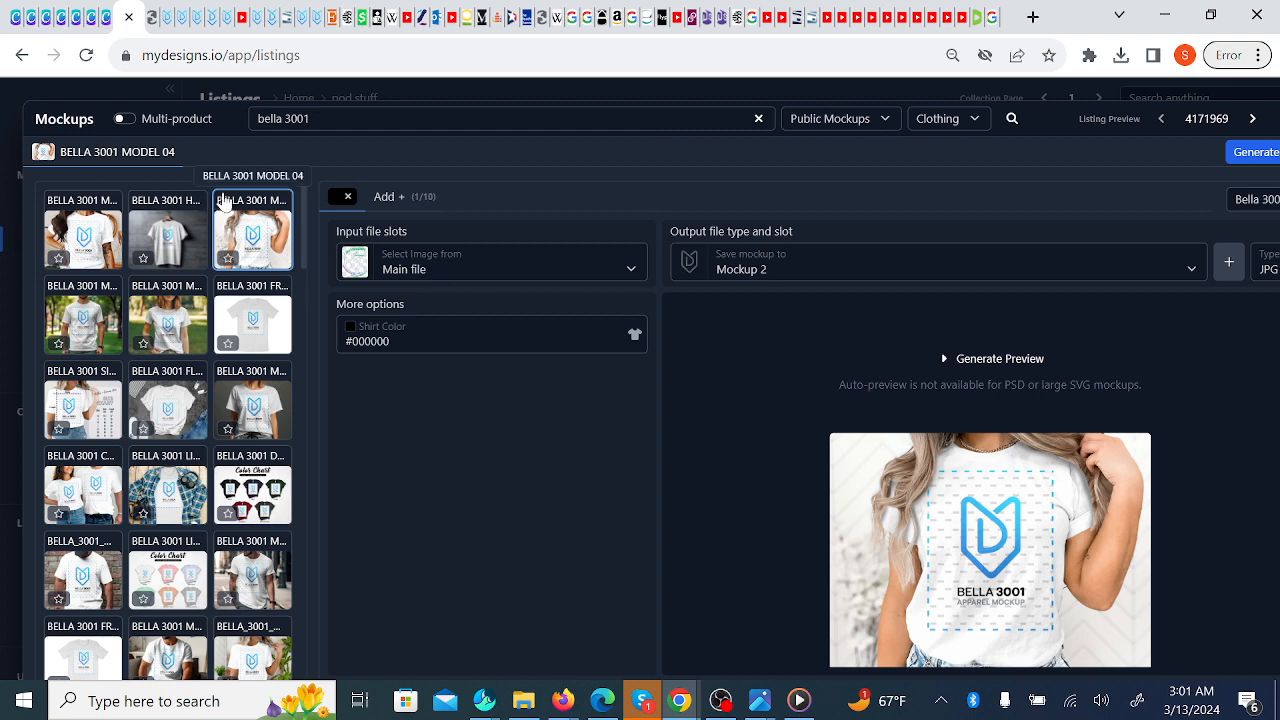
# - Enable multi-product selection with the BELLA 3001 MODEL 1 AI and BELLA 3001 HANGED AI mockups chosen
pyautogui.click(125, 120)
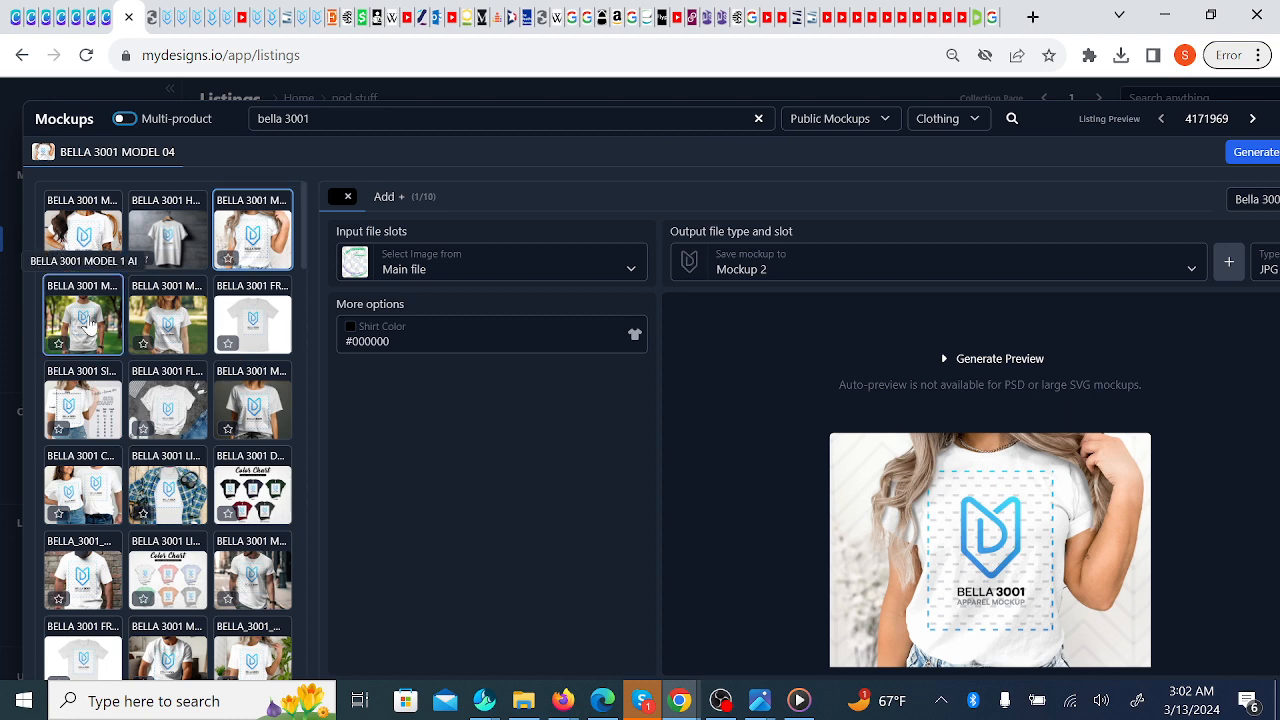
pyautogui.click(82, 316)
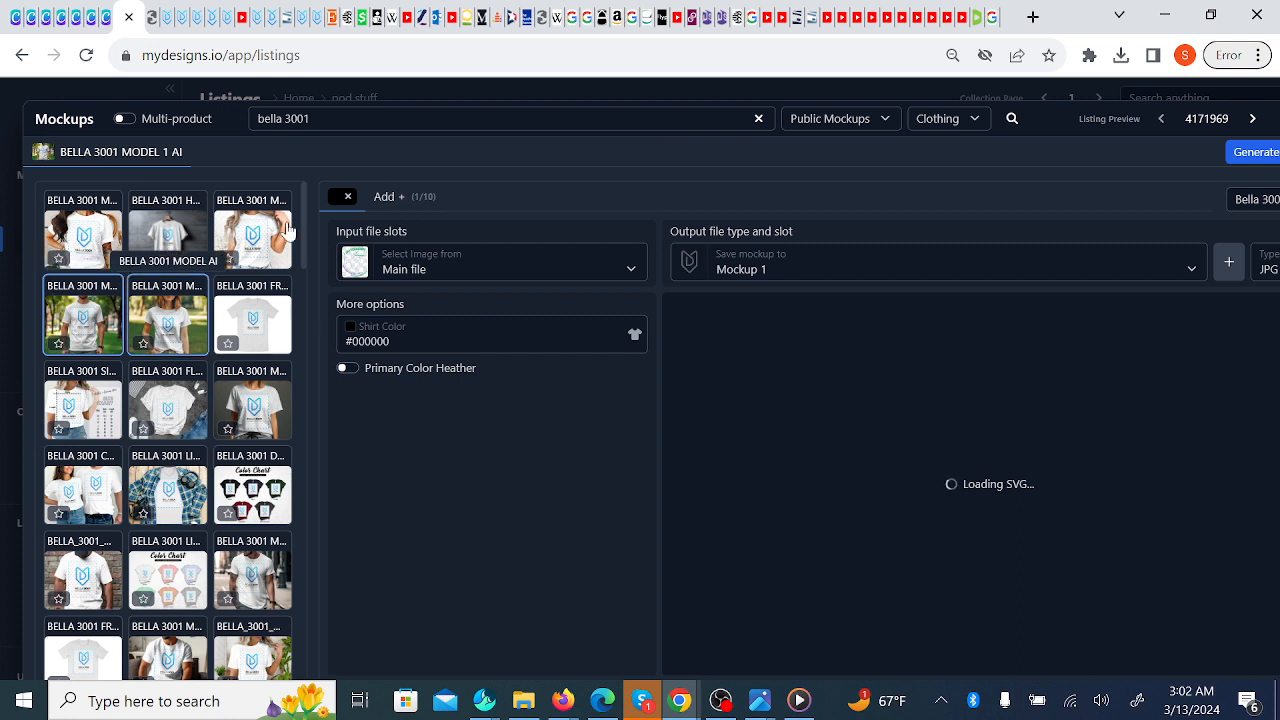
pyautogui.click(125, 119)
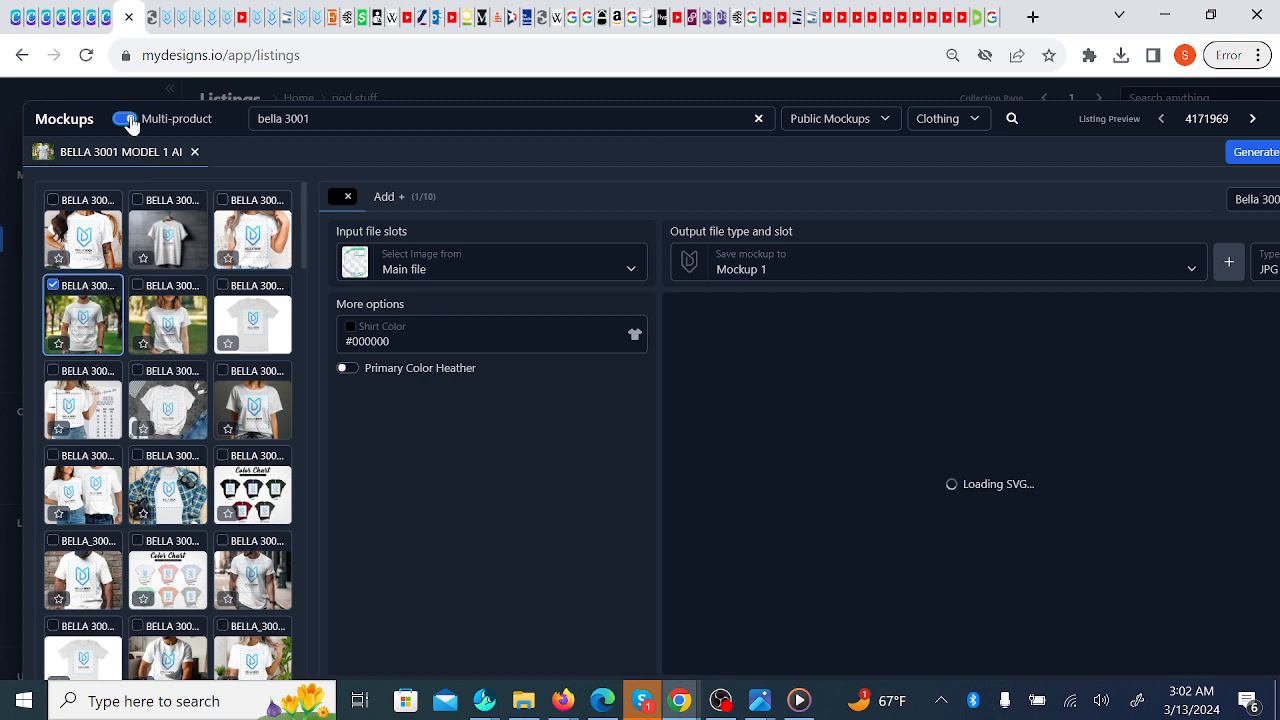
pyautogui.click(125, 119)
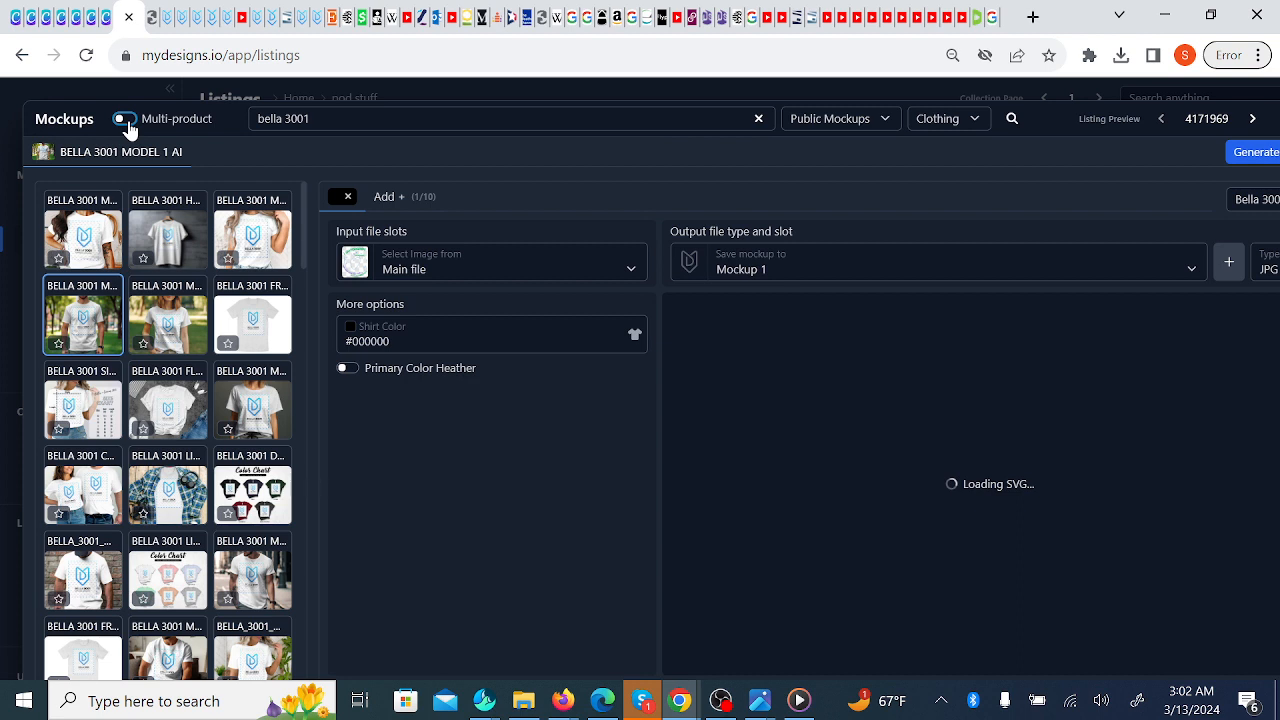
pyautogui.click(124, 119)
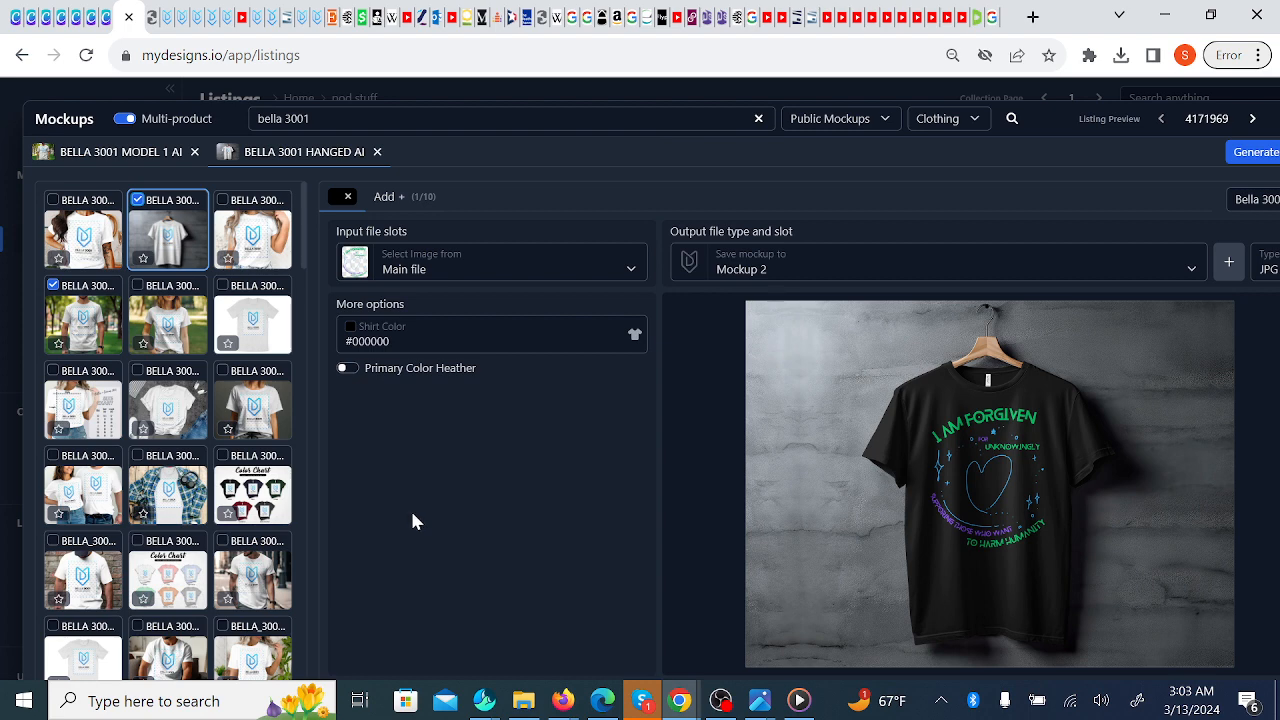
# - Add the BELLA 3001 COUPLE MODEL, BELLA 3001 MODEL 01 and BELLA 3001 DARK COLOR CHART mockups to the selection
pyautogui.click(53, 457)
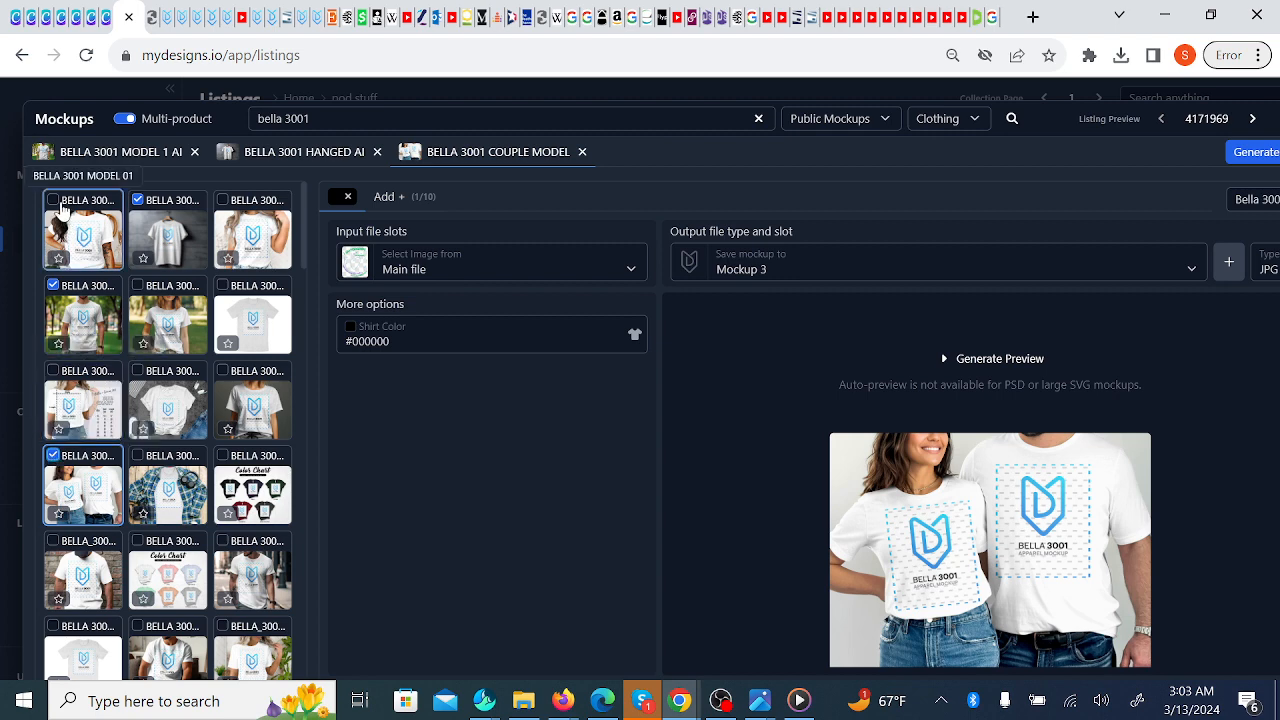
pyautogui.click(54, 203)
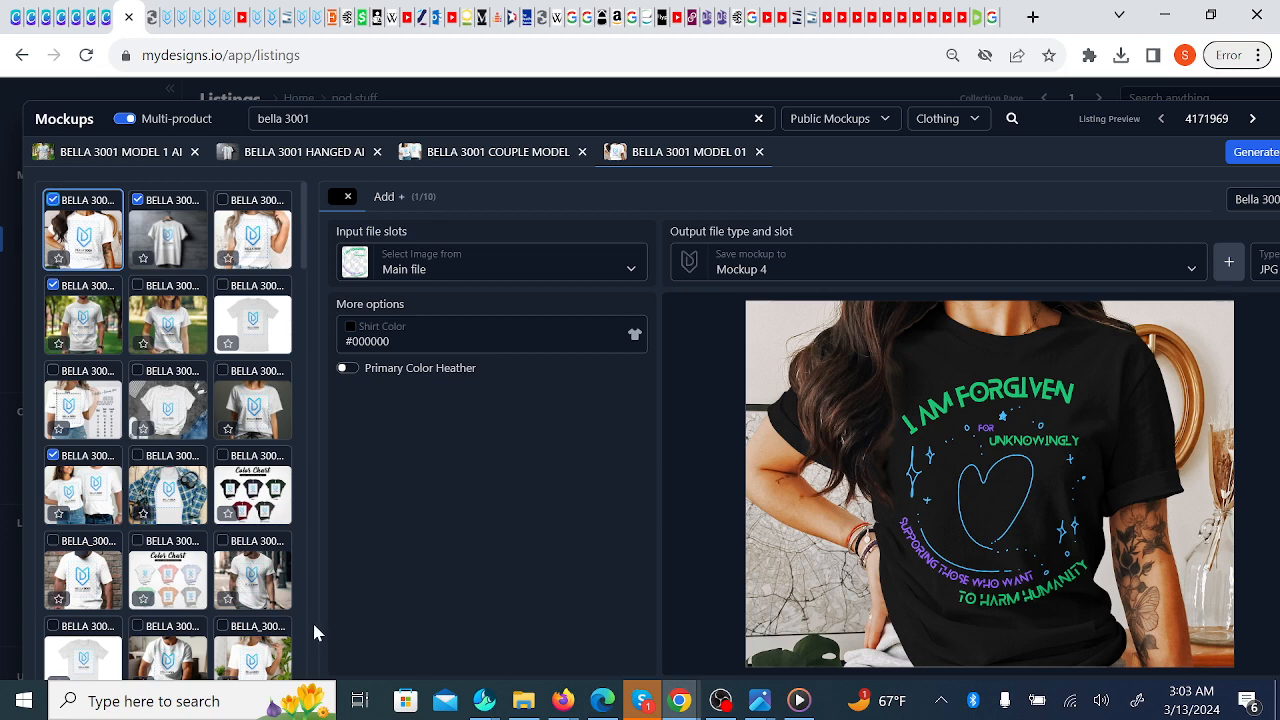
pyautogui.click(223, 458)
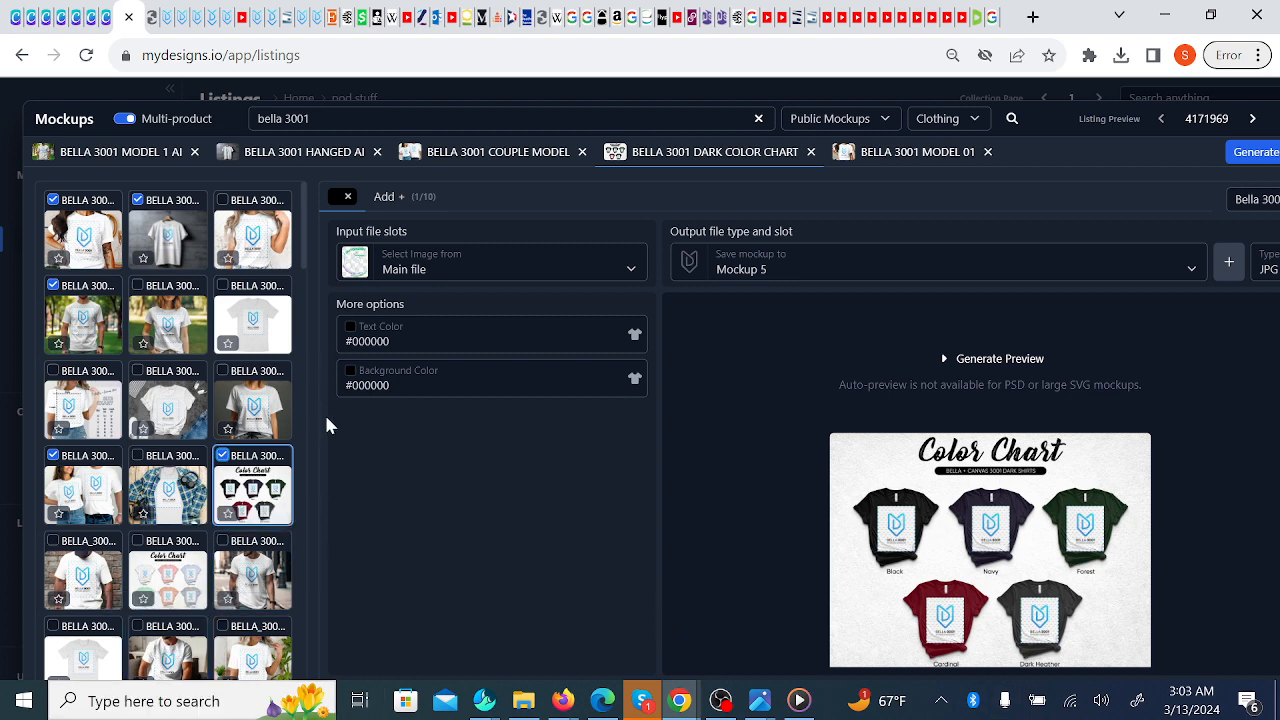
# - Search the clothing mockups for "bella 3001 size" and add the BELLA 3001 SIZE CHART WOMEN mockup to the selection
pyautogui.click(320, 118)
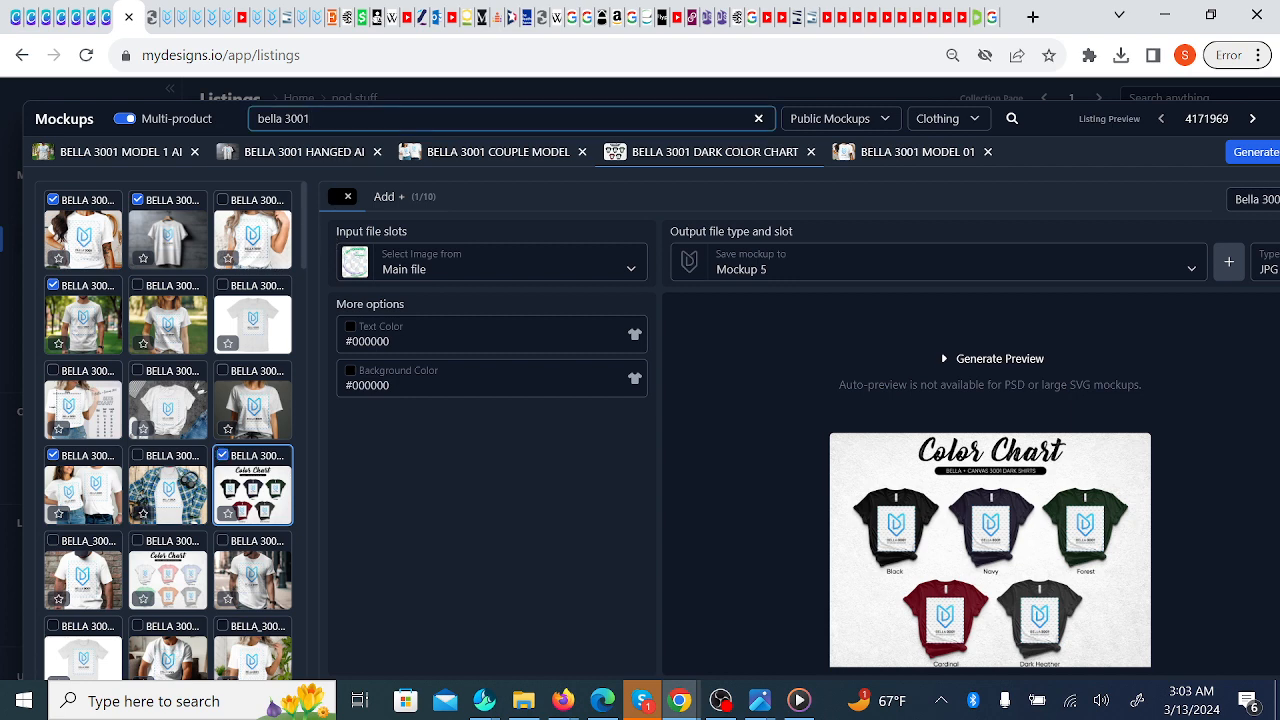
pyautogui.write('size')
pyautogui.press('Return')
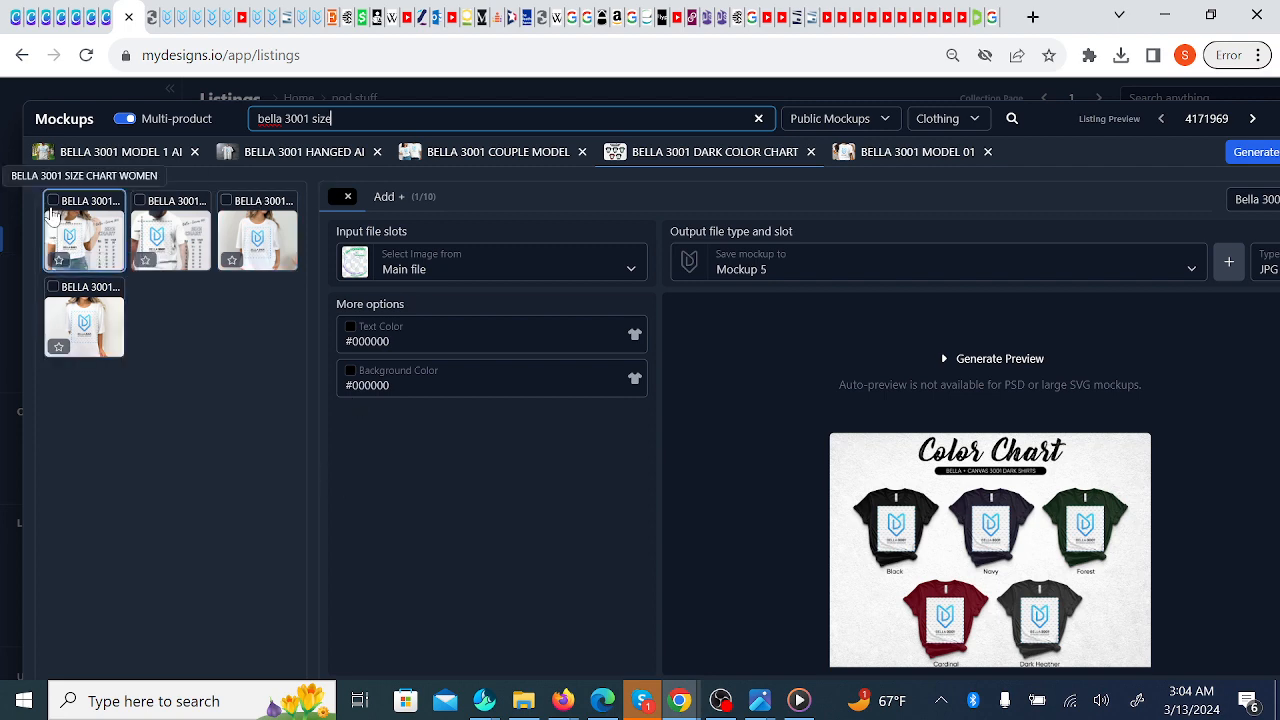
pyautogui.click(53, 205)
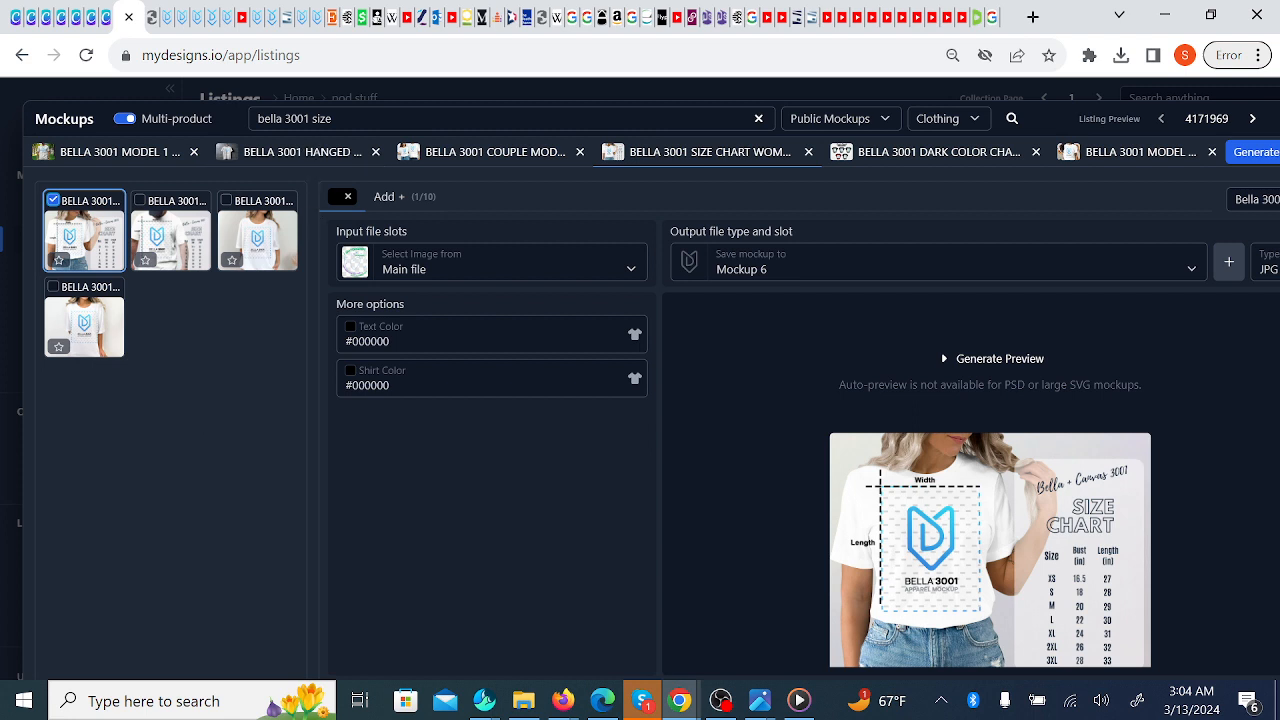
# - Restore the mockup search to "bella 3001" and add the BELLA 3001 MODEL 17 AI and sunflower flat-lay mockups to the selection
pyautogui.doubleClick(322, 119)
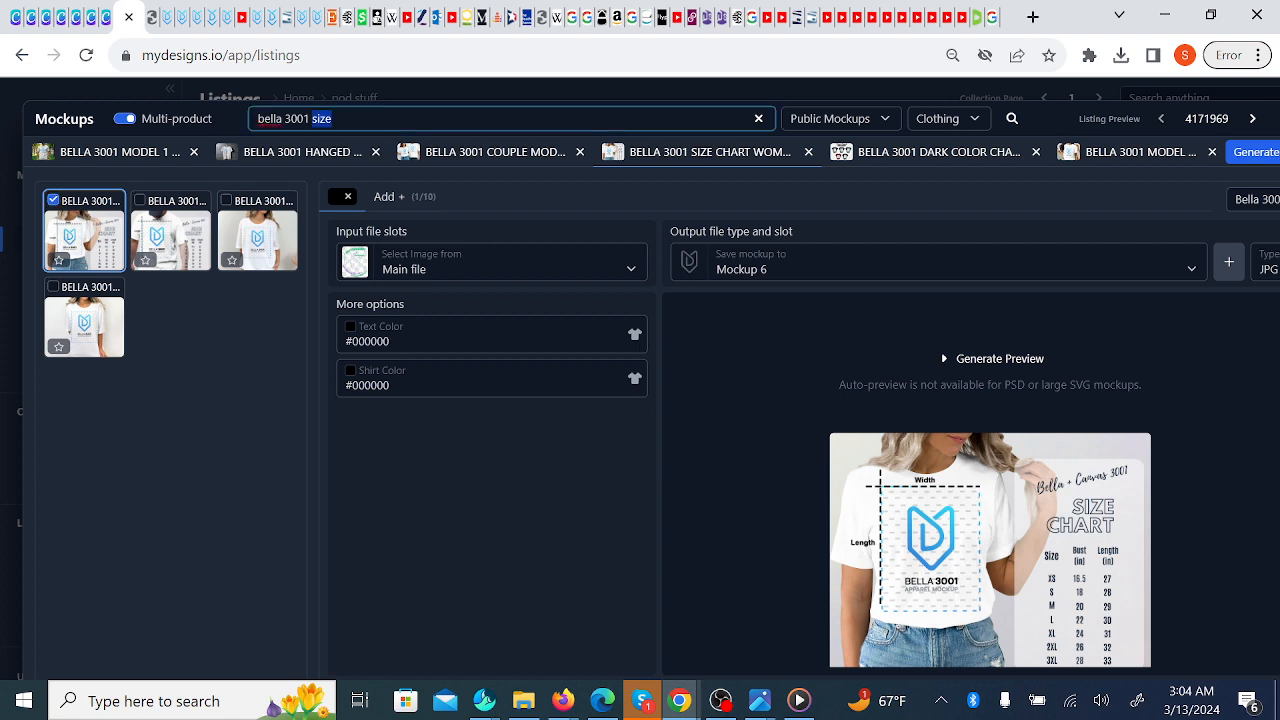
pyautogui.press('BackSpace')
pyautogui.doubleClick(302, 119)
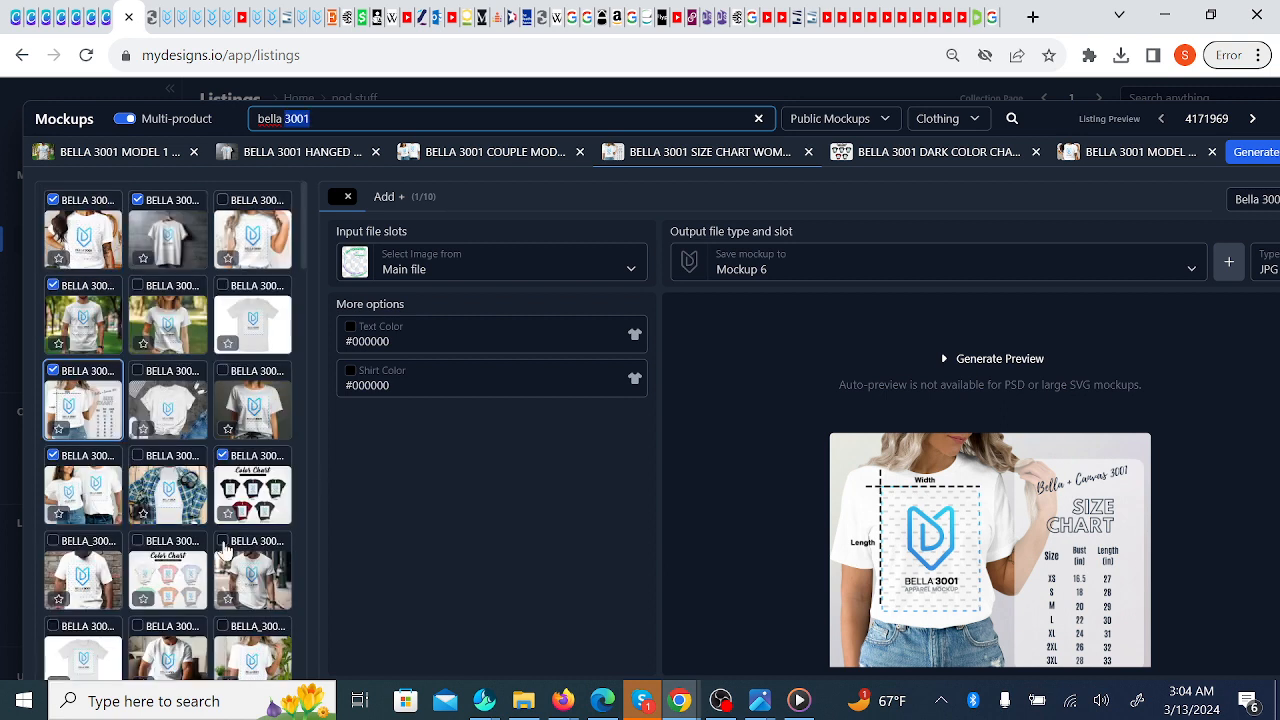
pyautogui.click(224, 548)
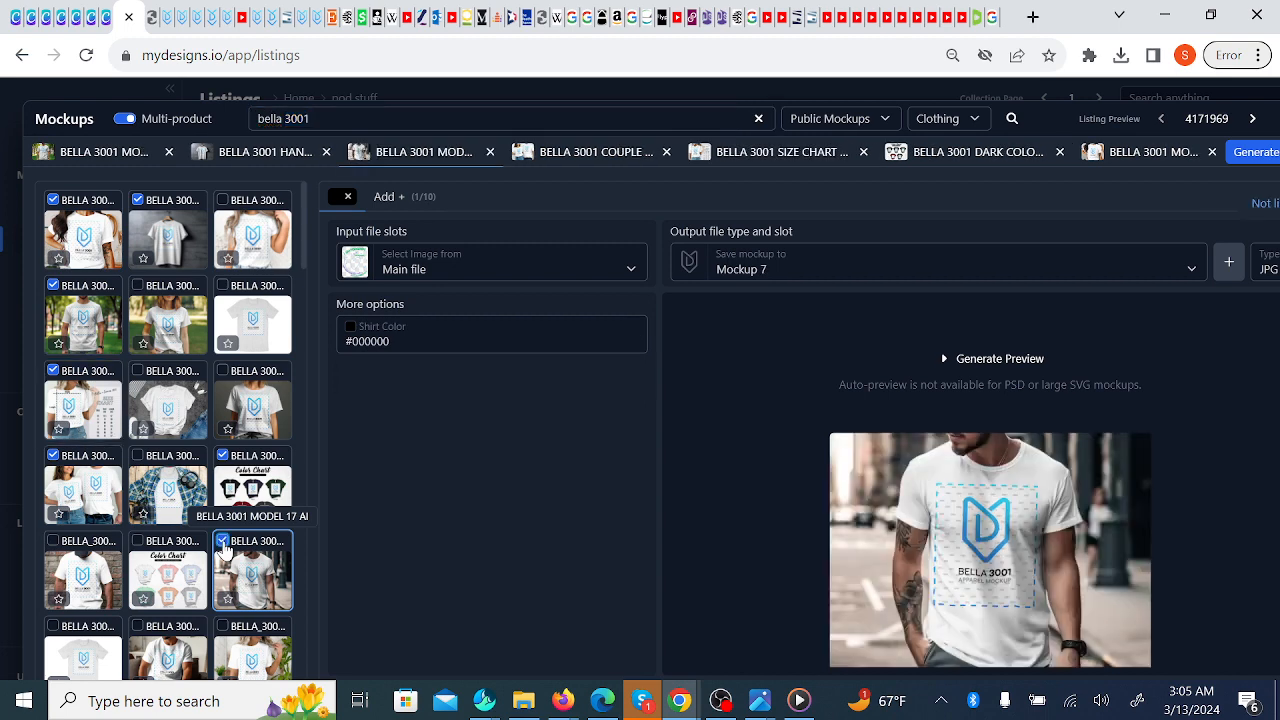
pyautogui.scroll(-1, 307, 493)
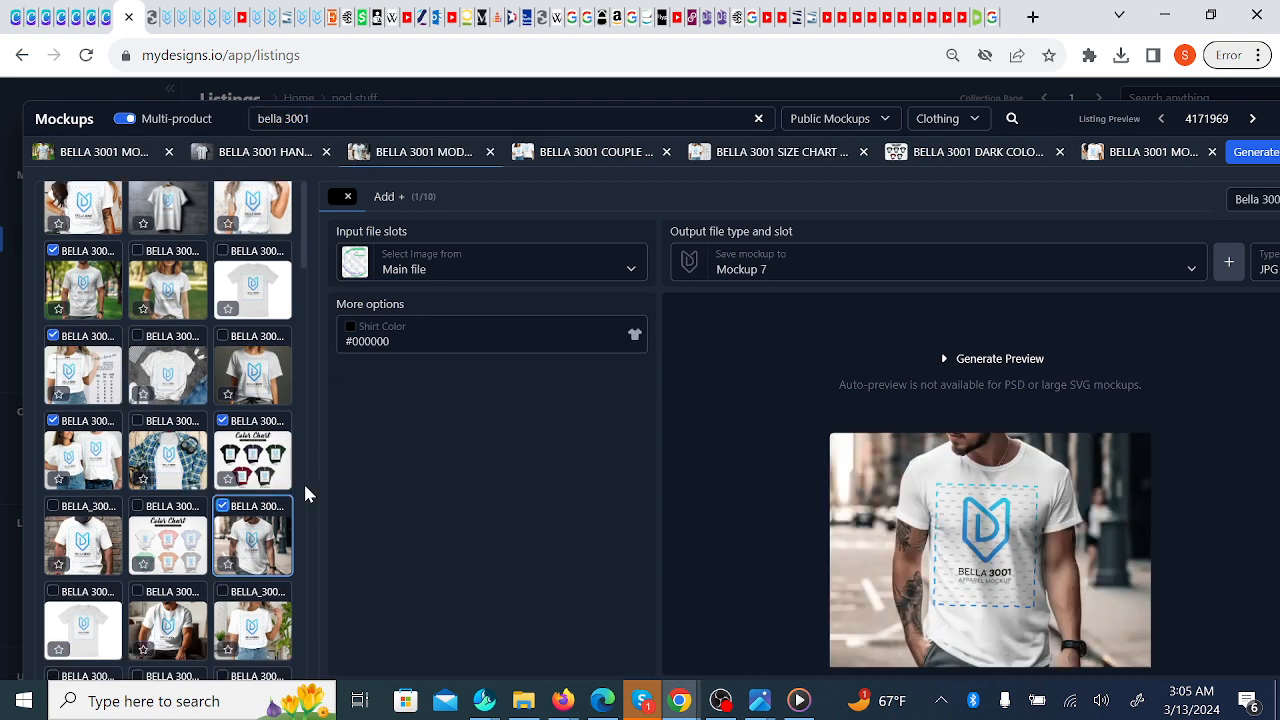
pyautogui.scroll(-8, 306, 490)
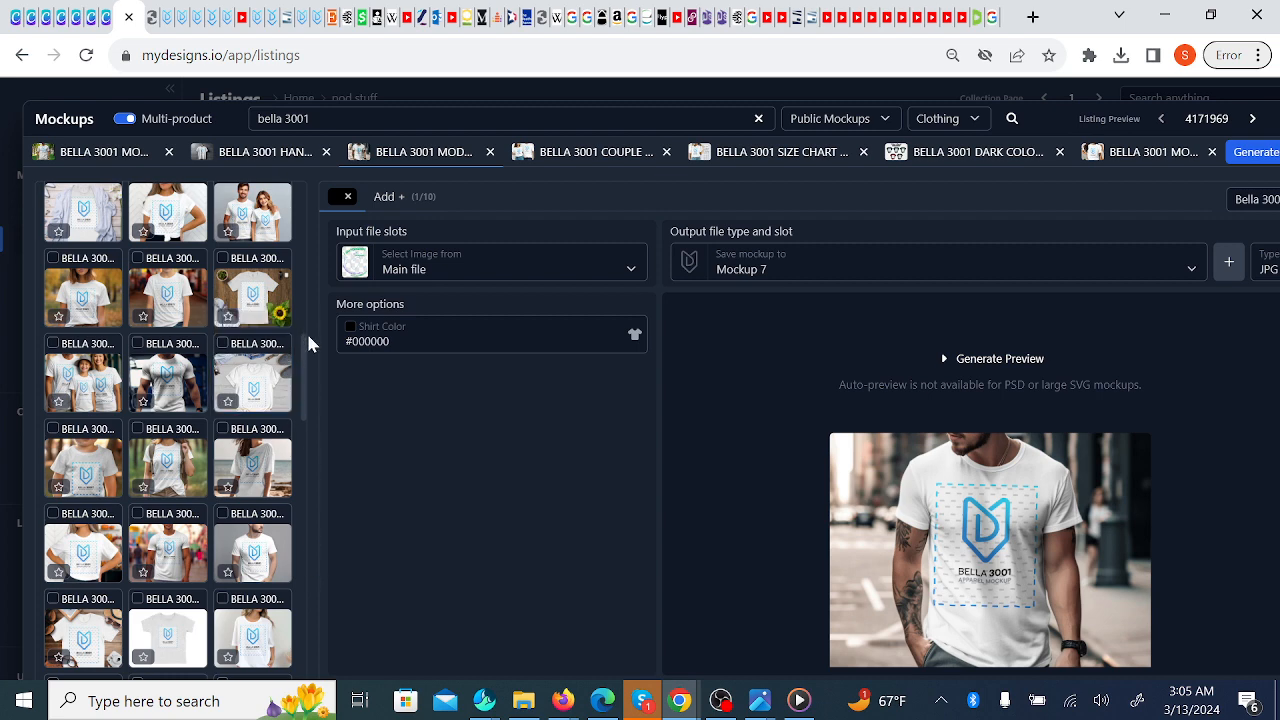
pyautogui.click(226, 279)
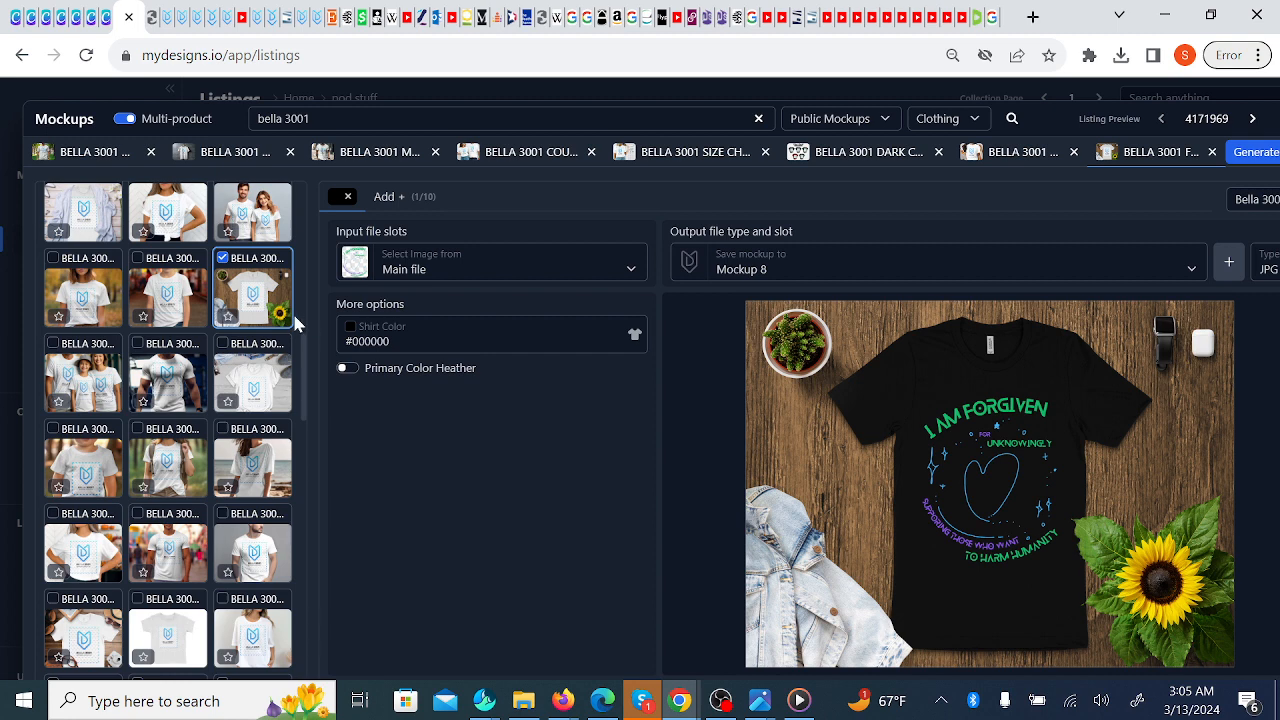
# - Add the BELLA 3001 COUPLE MODEL AI mockup and generate all the chosen mockups for the selected listings
pyautogui.scroll(3, 305, 225)
pyautogui.scroll(1, 305, 222)
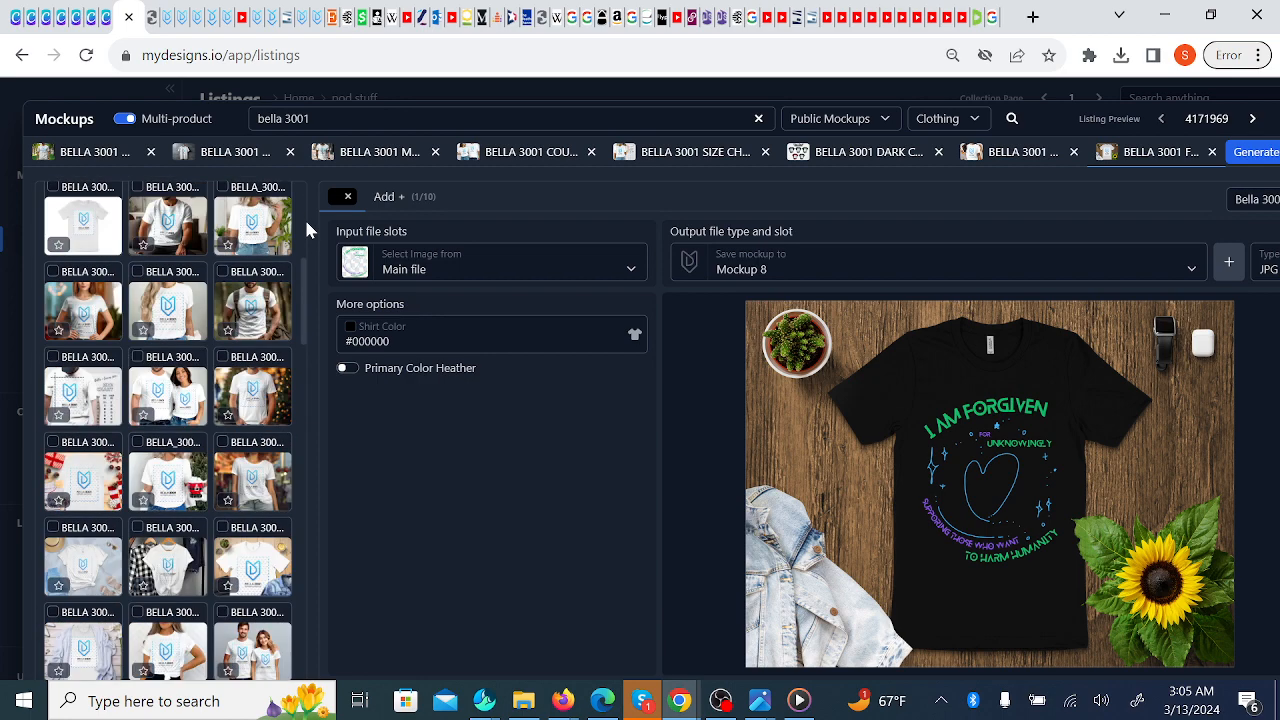
pyautogui.click(226, 626)
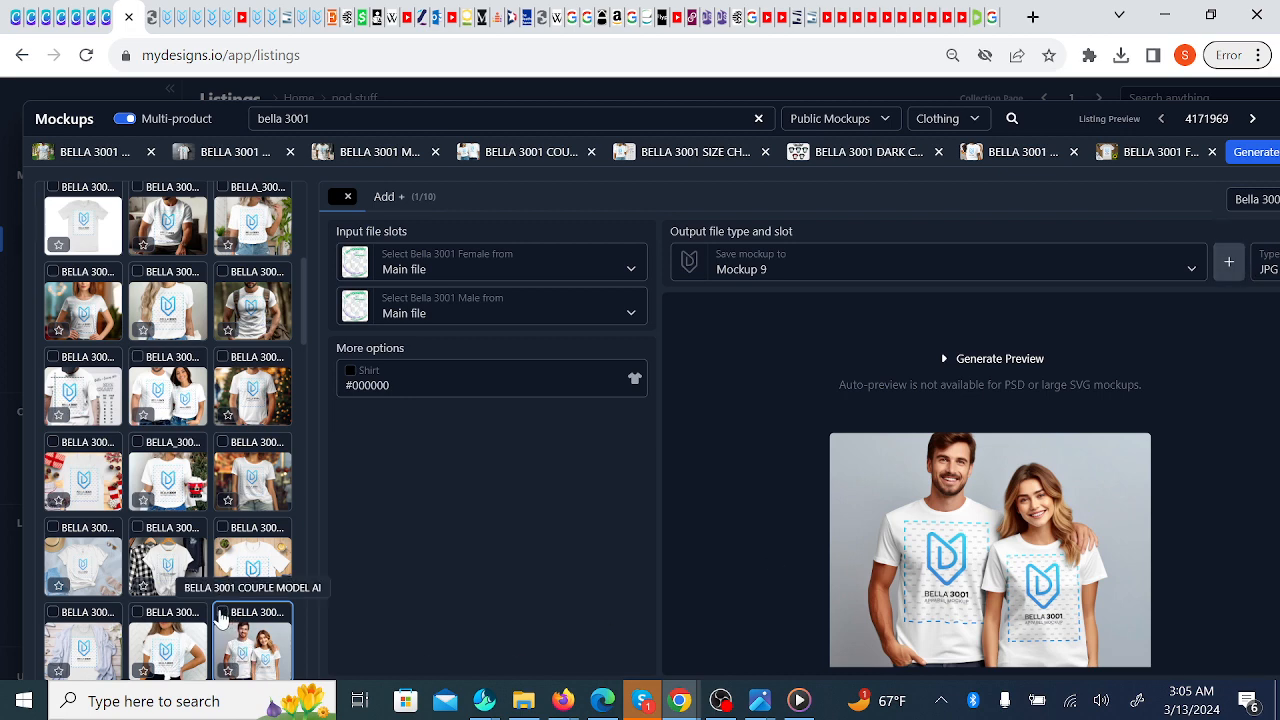
pyautogui.click(222, 611)
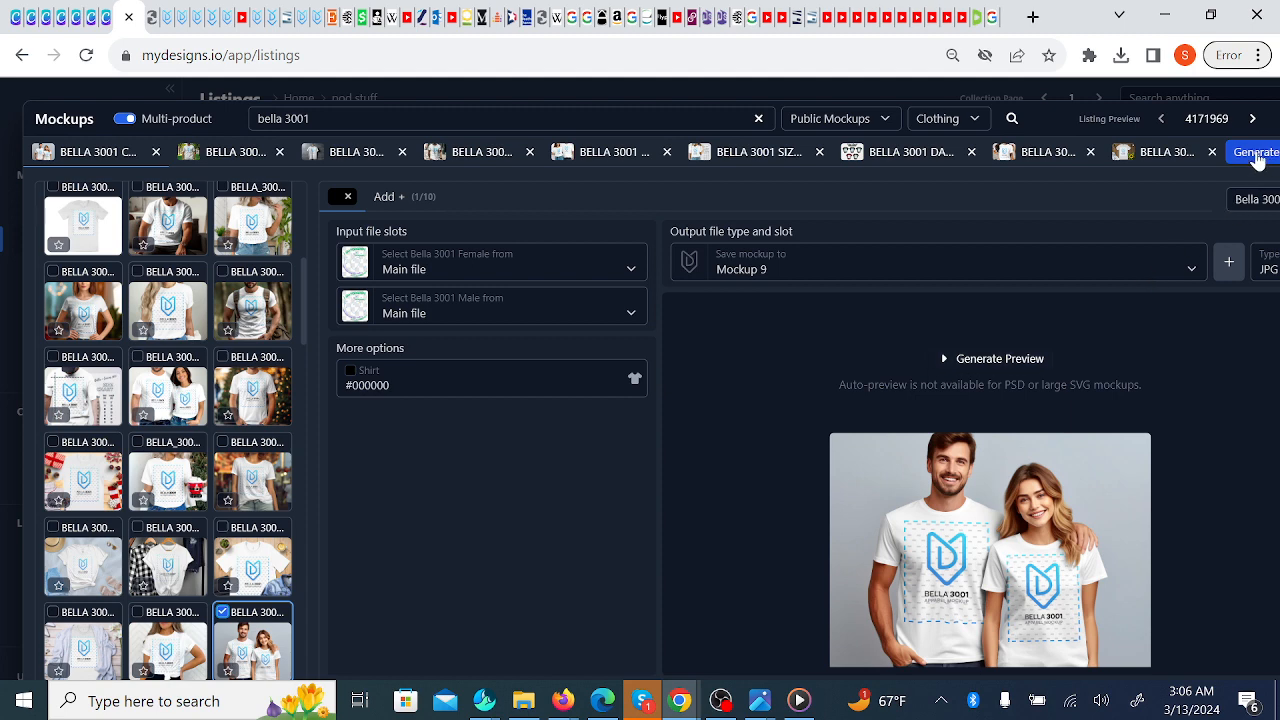
pyautogui.click(1252, 155)
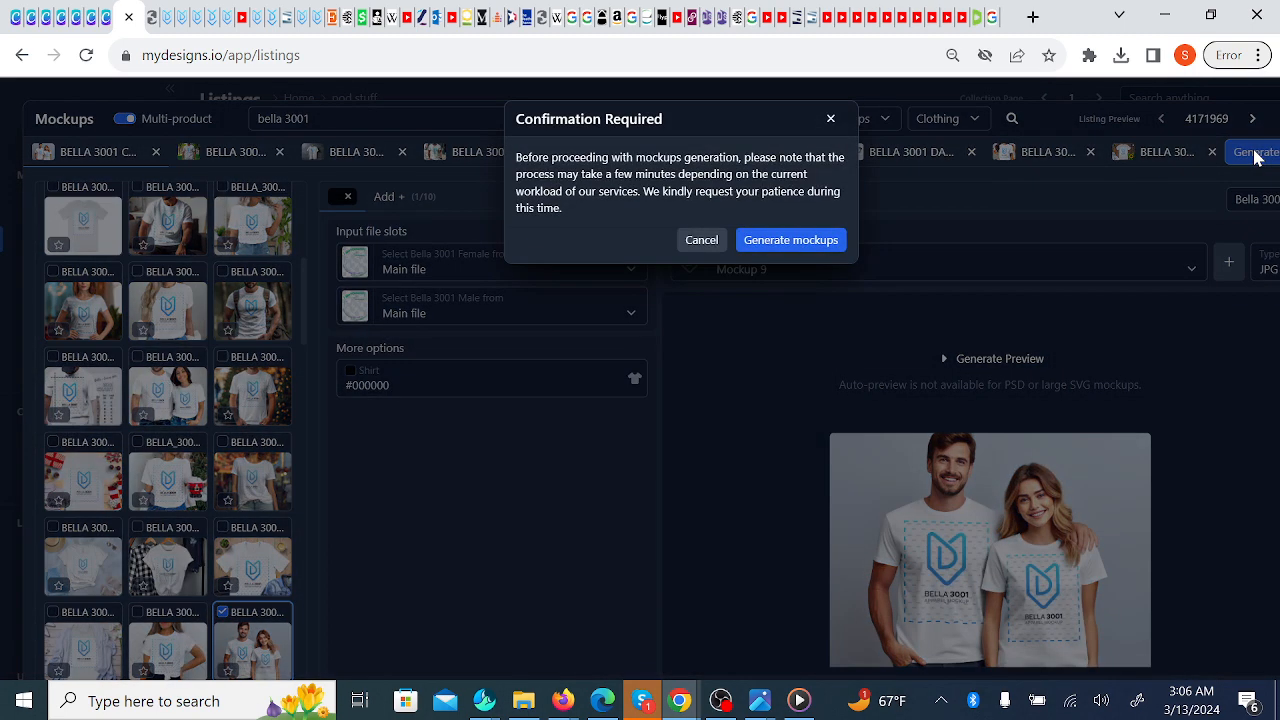
pyautogui.click(815, 241)
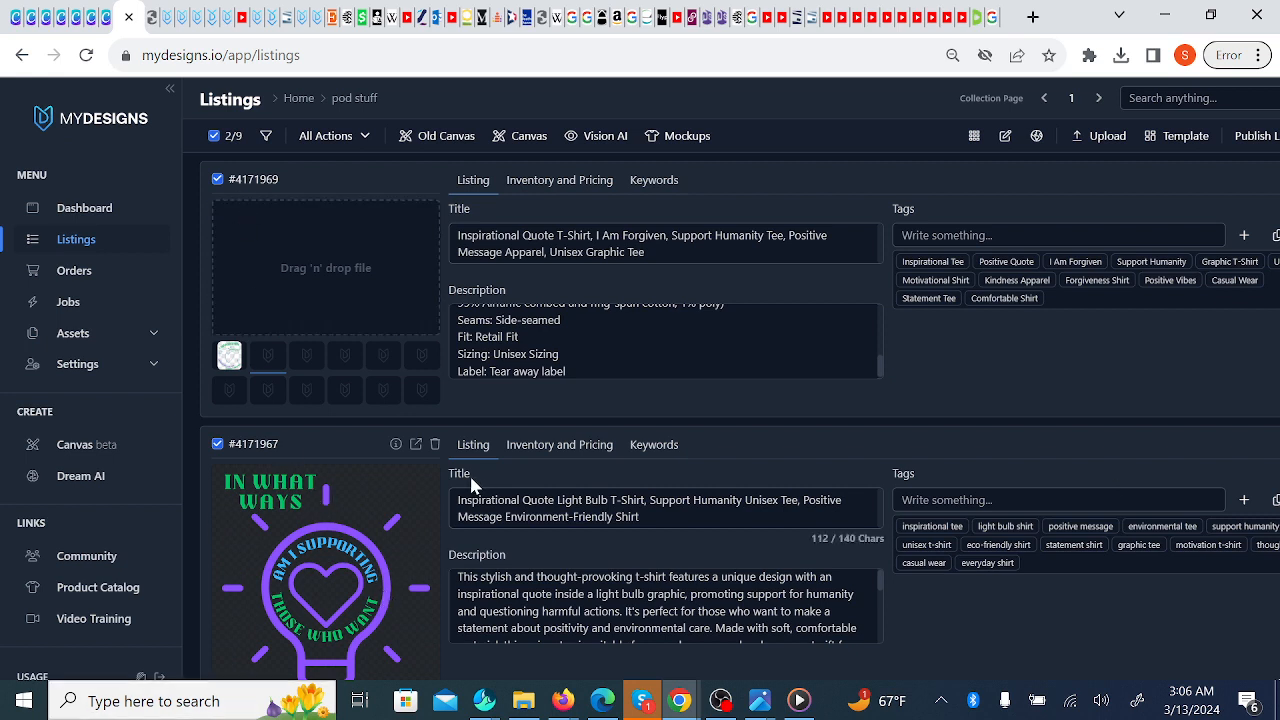
# - Switch to the Canva angel design and shift the angel graphic slightly upward, horizontally centred at about Y 70 px, with its position settings open
pyautogui.click(87, 58)
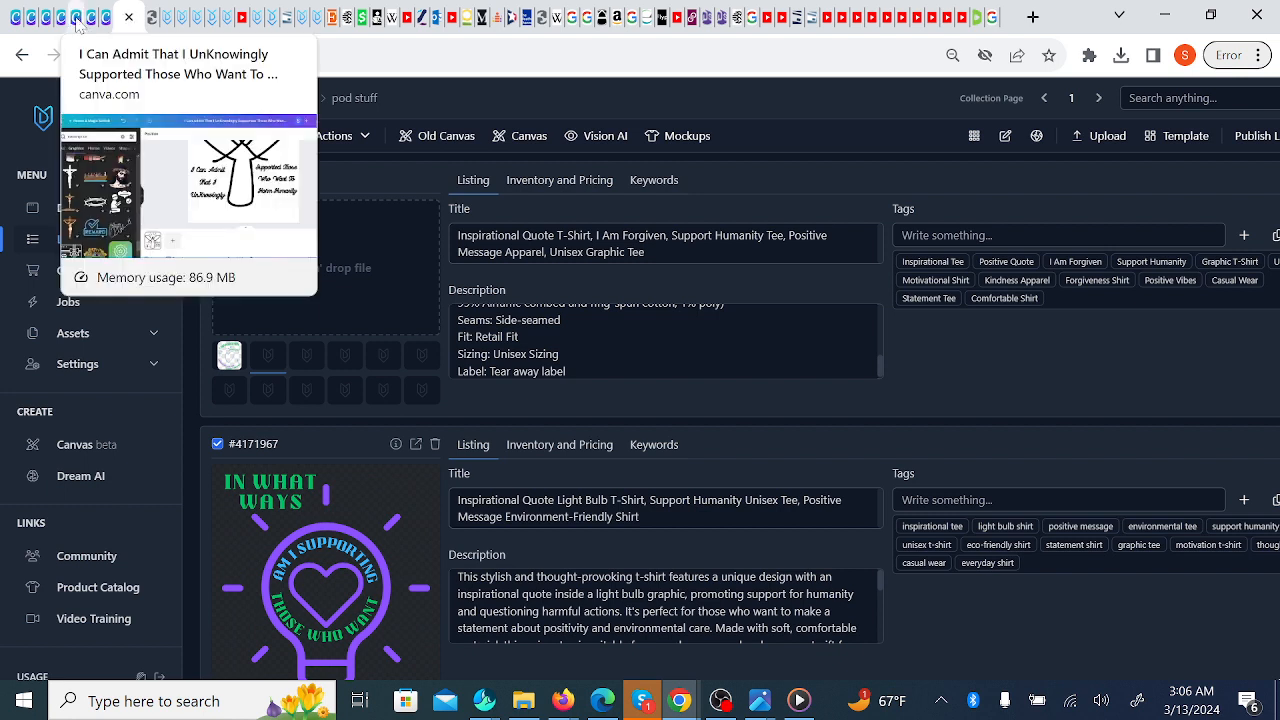
pyautogui.click(77, 22)
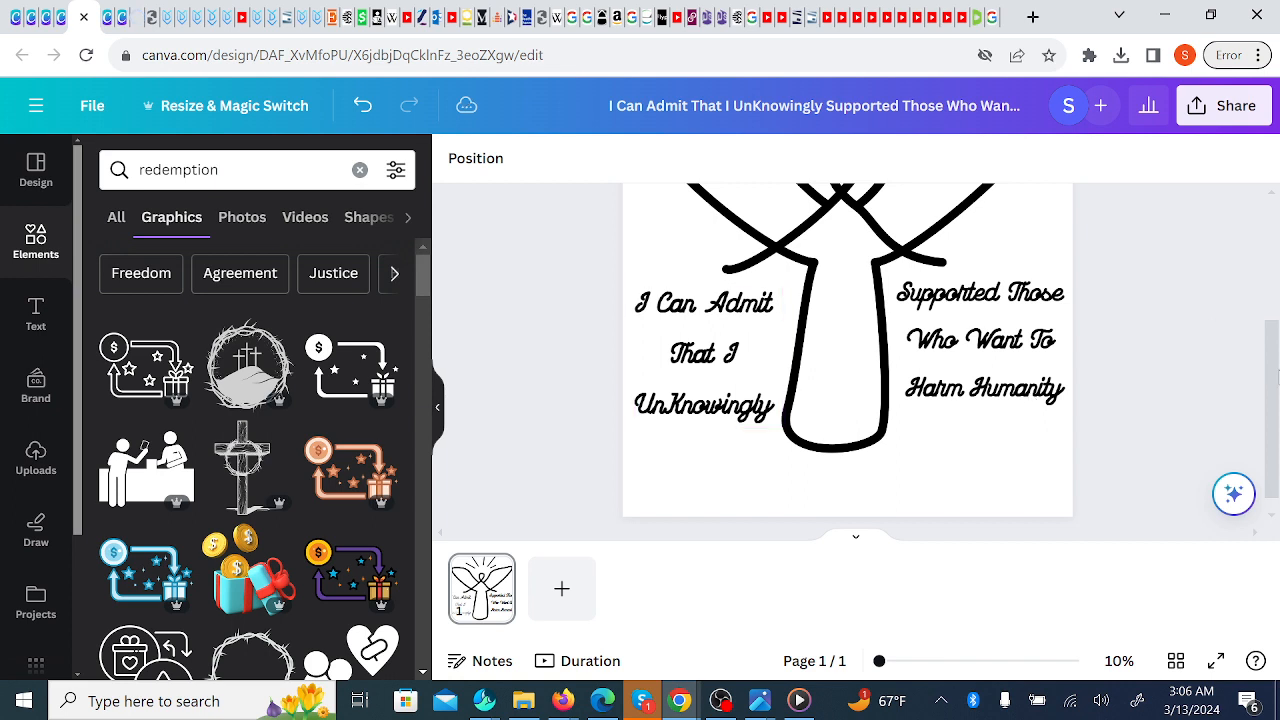
pyautogui.moveTo(1277, 375)
pyautogui.mouseDown()
pyautogui.moveTo(1265, 240)
pyautogui.moveTo(1278, 290)
pyautogui.moveTo(1255, 265)
pyautogui.mouseUp()
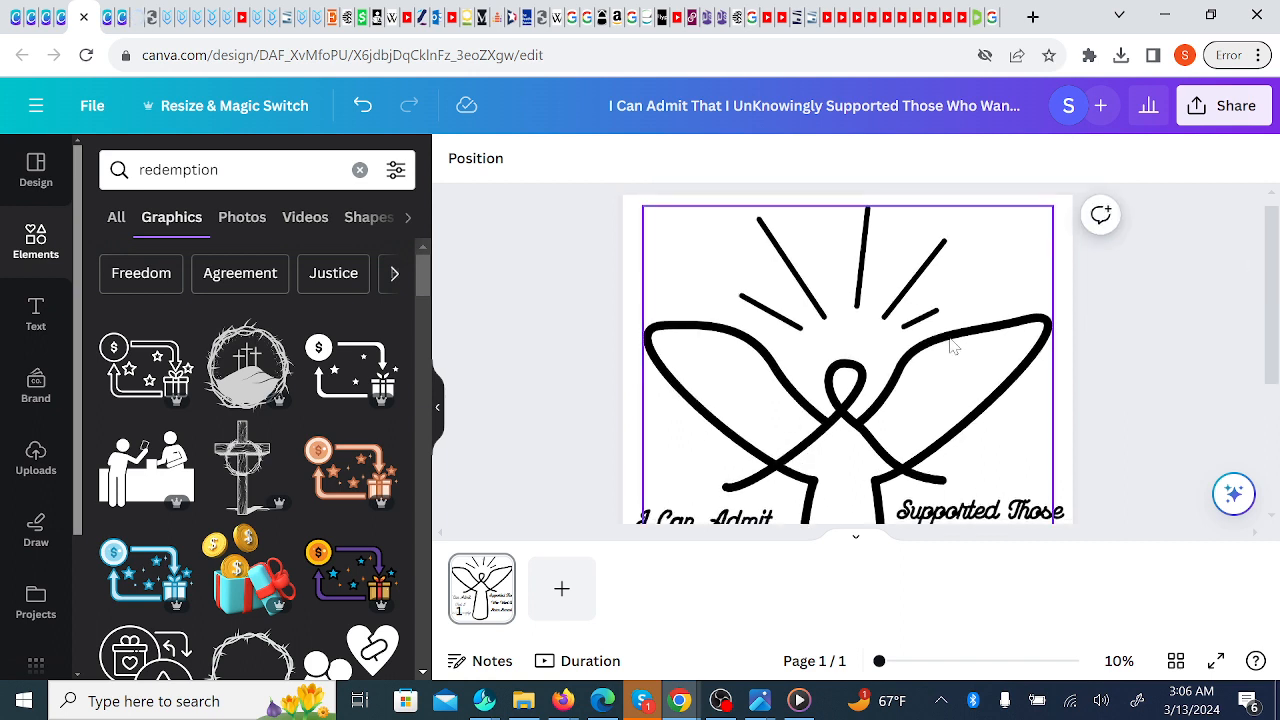
pyautogui.moveTo(953, 345); pyautogui.dragTo(940, 335)
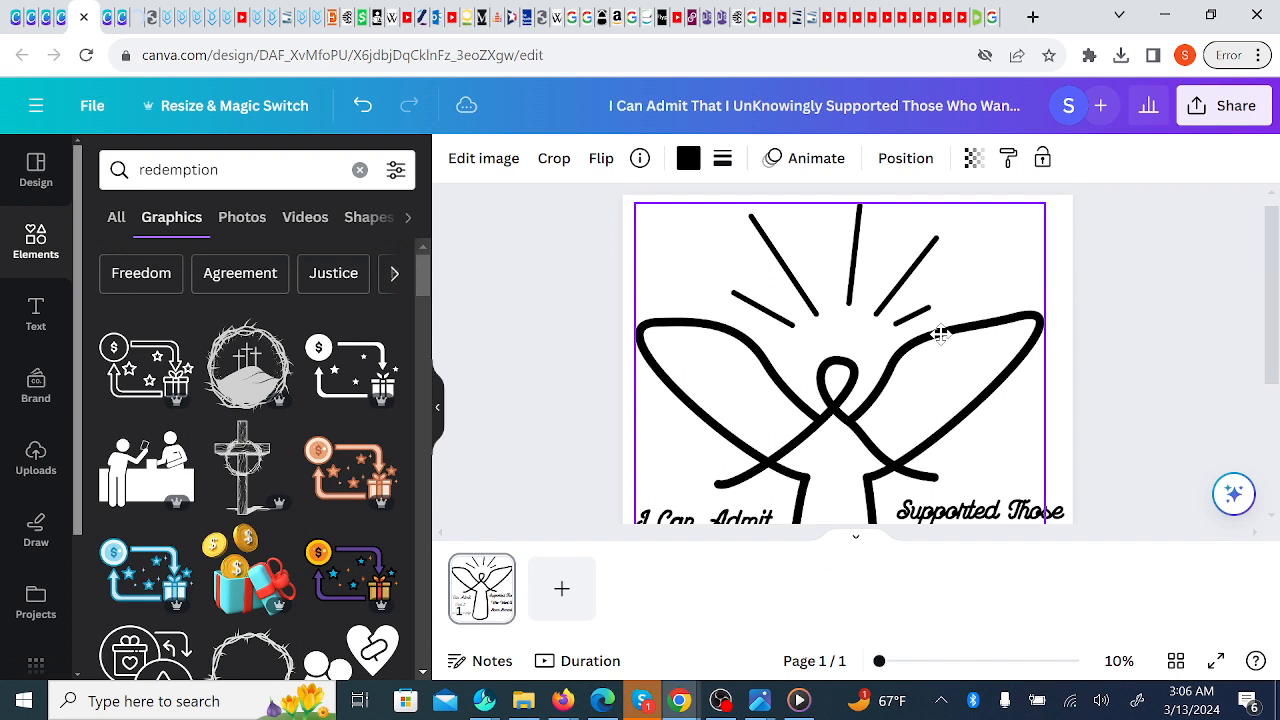
pyautogui.moveTo(940, 335); pyautogui.dragTo(948, 335)
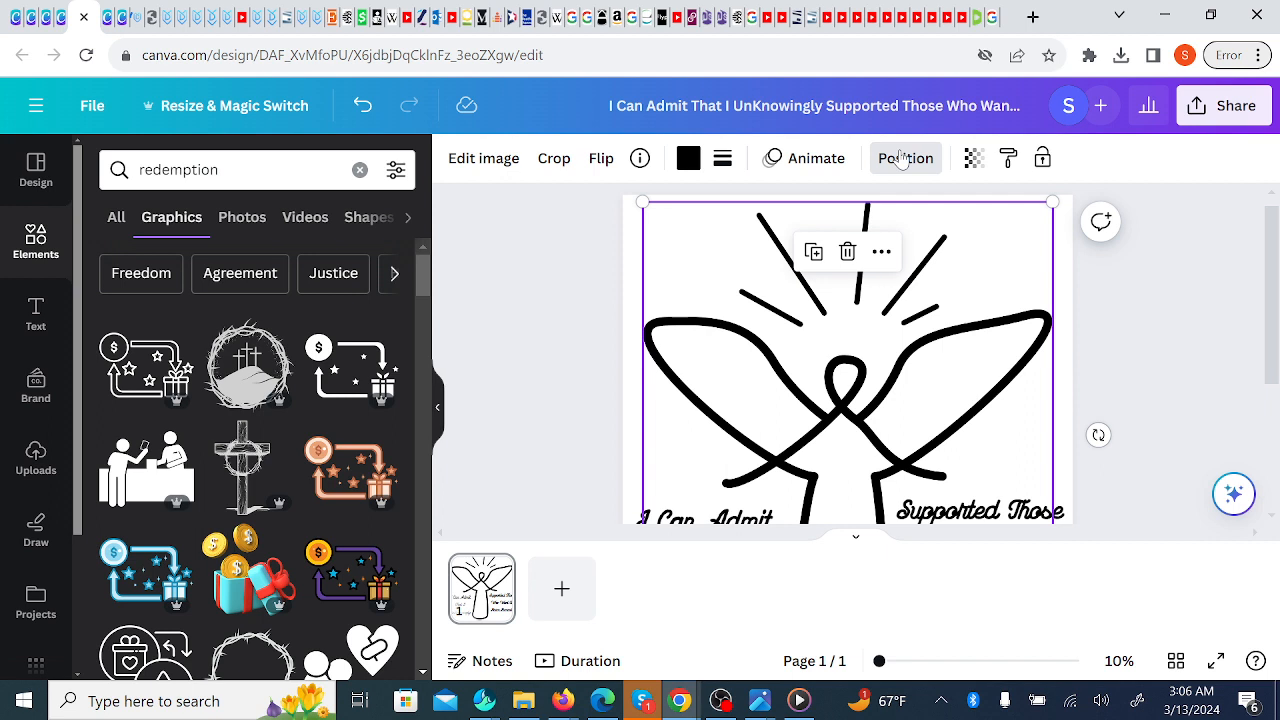
pyautogui.click(902, 160)
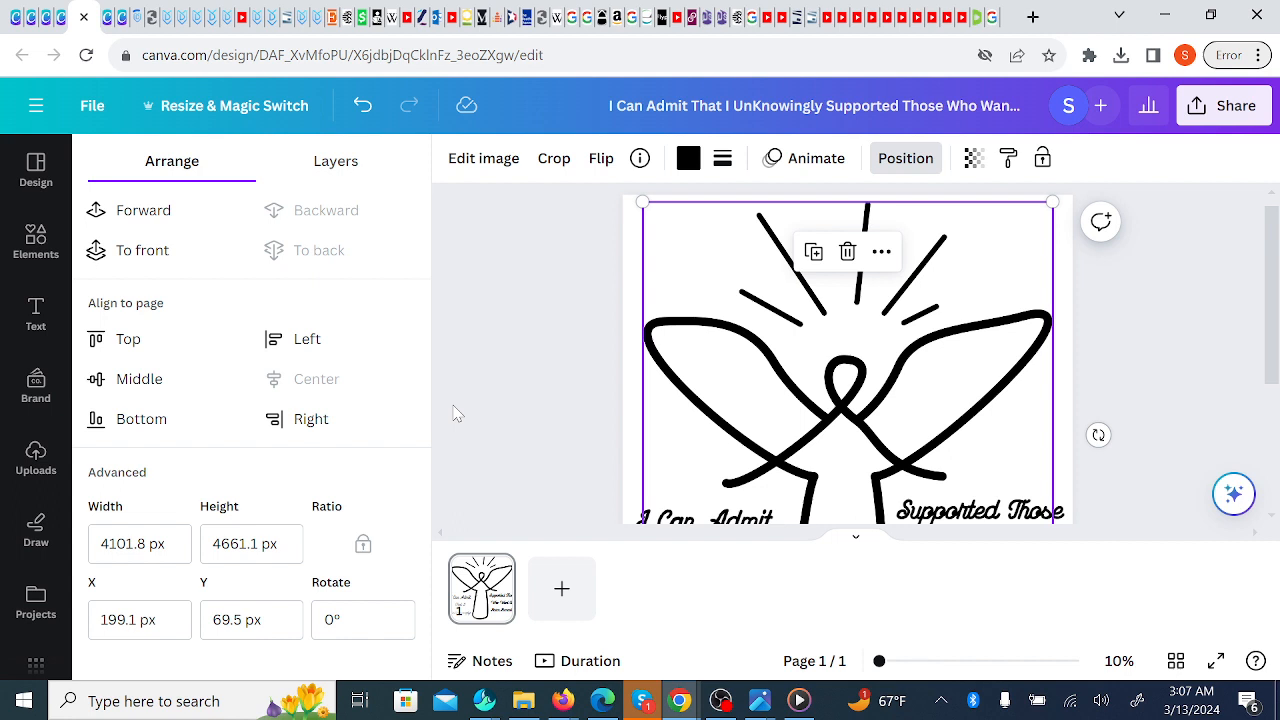
# - Cut the text beside the angel starting "I Can Admit" down to "I Can" and enlarge it to a font size of about 449
pyautogui.scroll(-3, 457, 413)
pyautogui.click(676, 345)
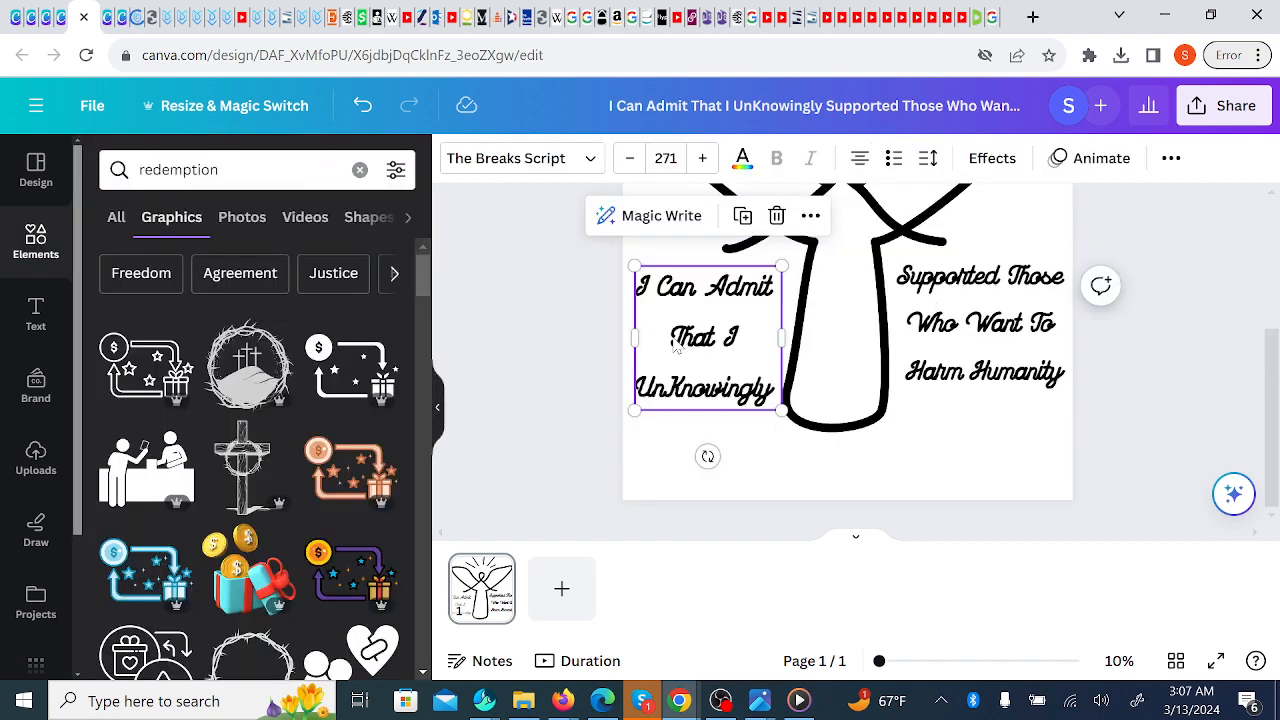
pyautogui.click(710, 287)
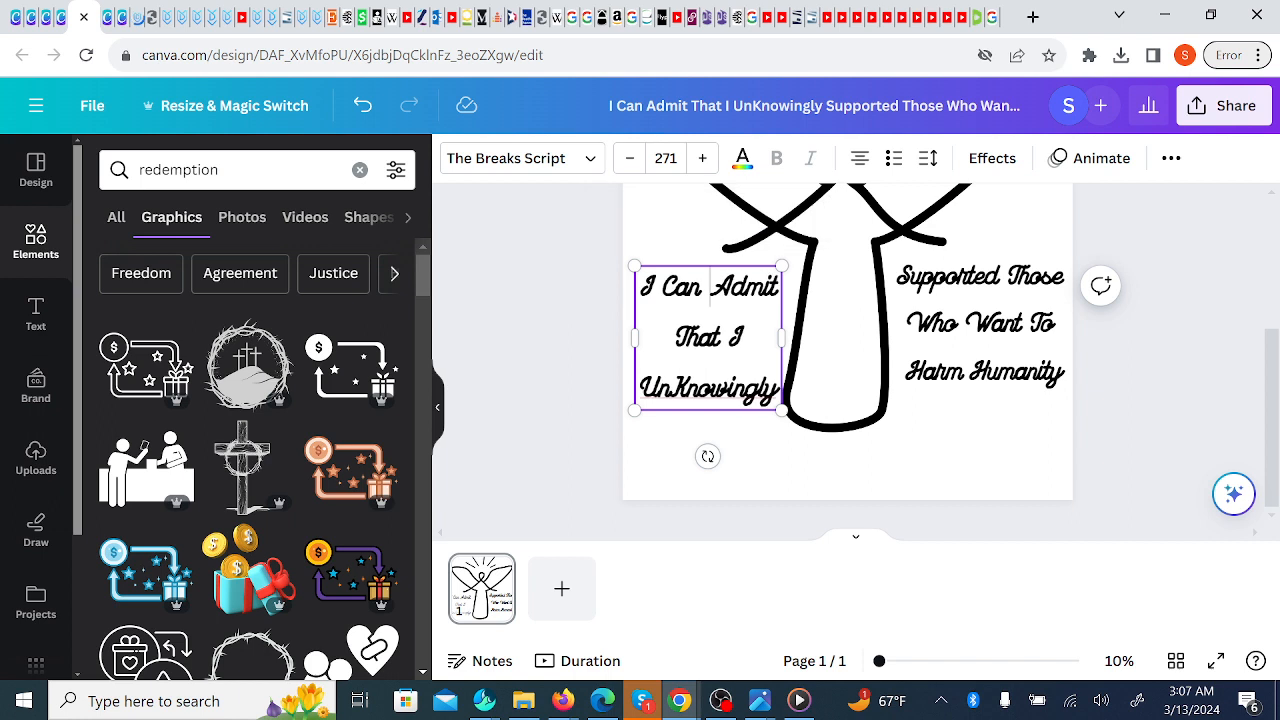
pyautogui.hotkey('ctrl', 'shift', 'End')
pyautogui.press('Delete')
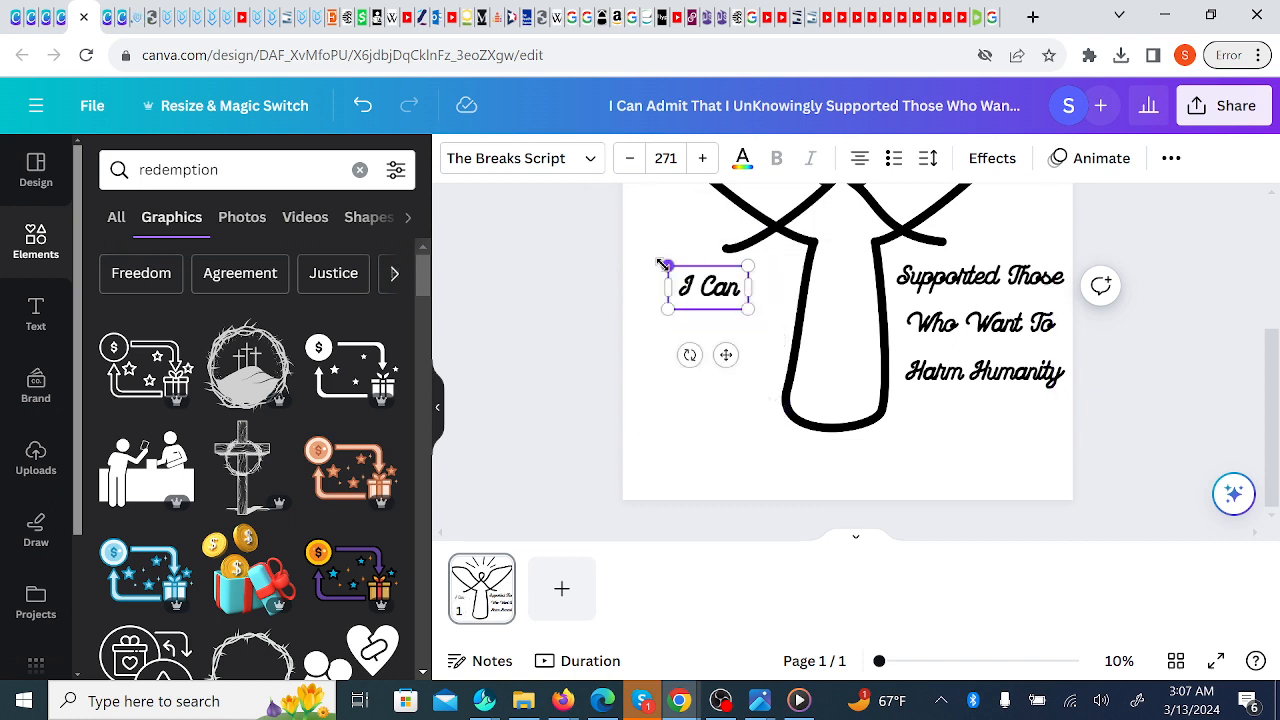
pyautogui.moveTo(660, 263); pyautogui.dragTo(641, 253)
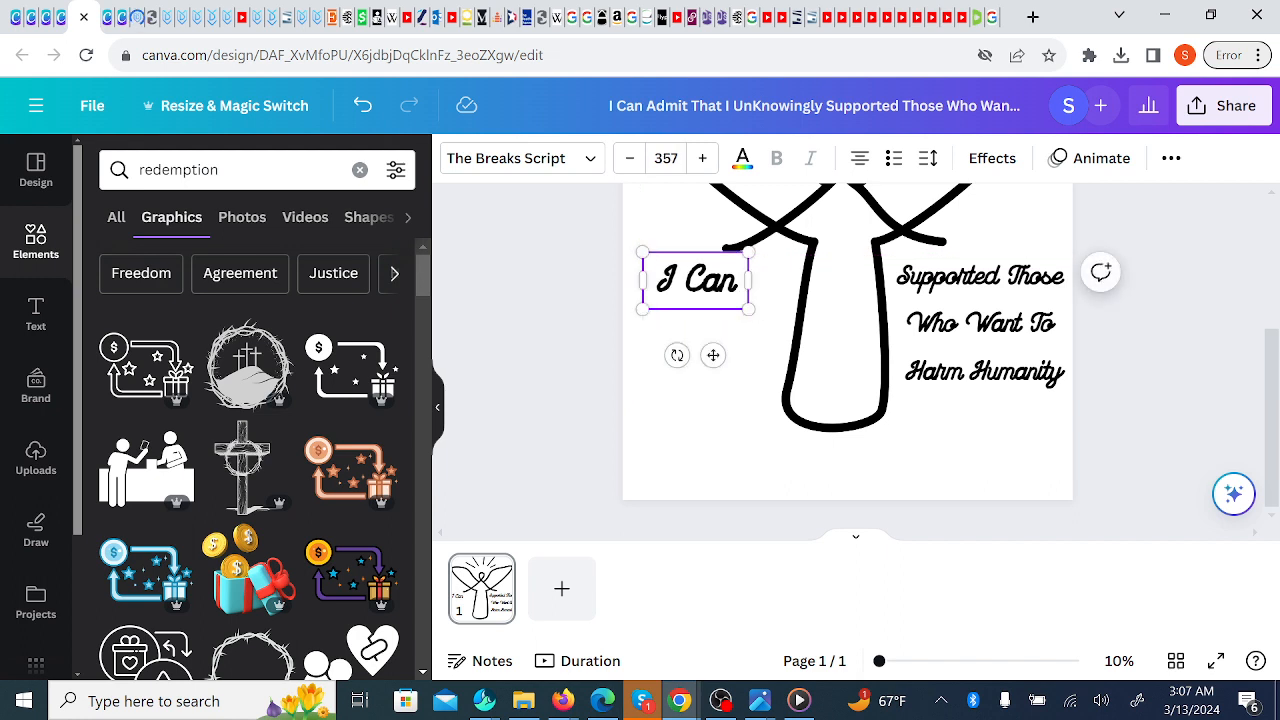
pyautogui.moveTo(750, 309); pyautogui.dragTo(773, 322)
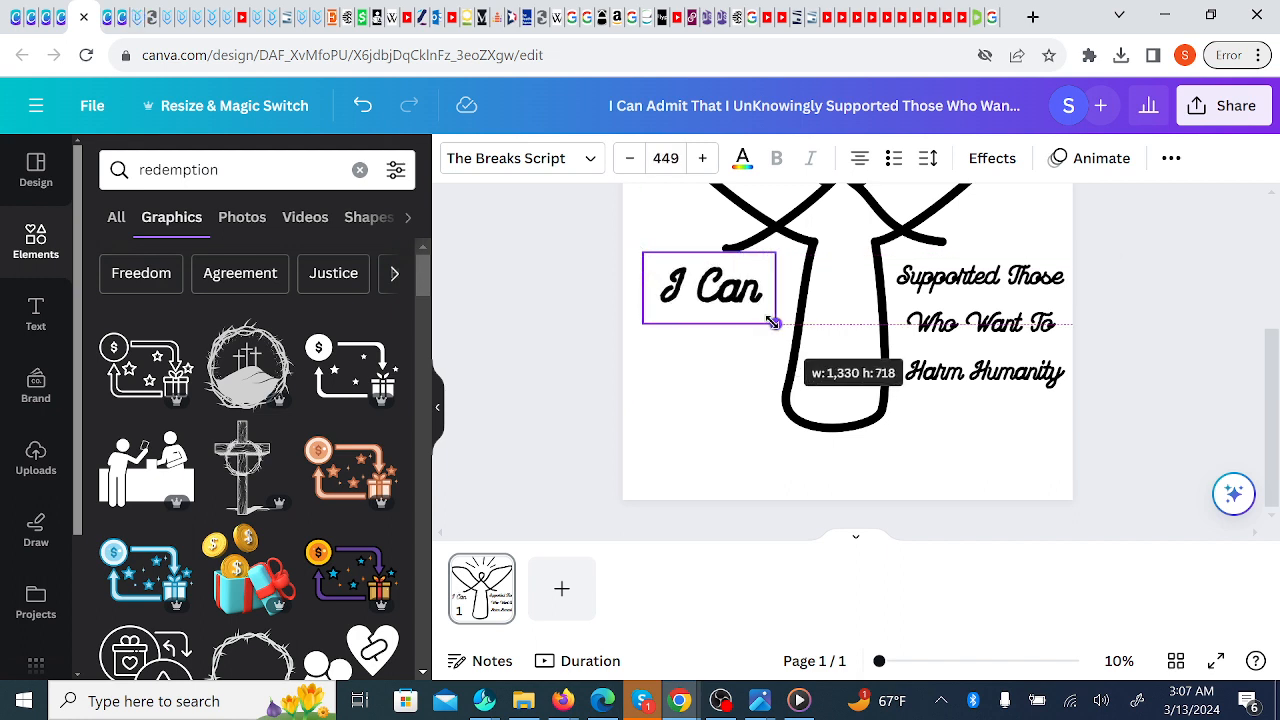
# - Add the removed words "Admit That I UnKnowingly" as a separate text box and place it directly below "I Can"
pyautogui.click(751, 371)
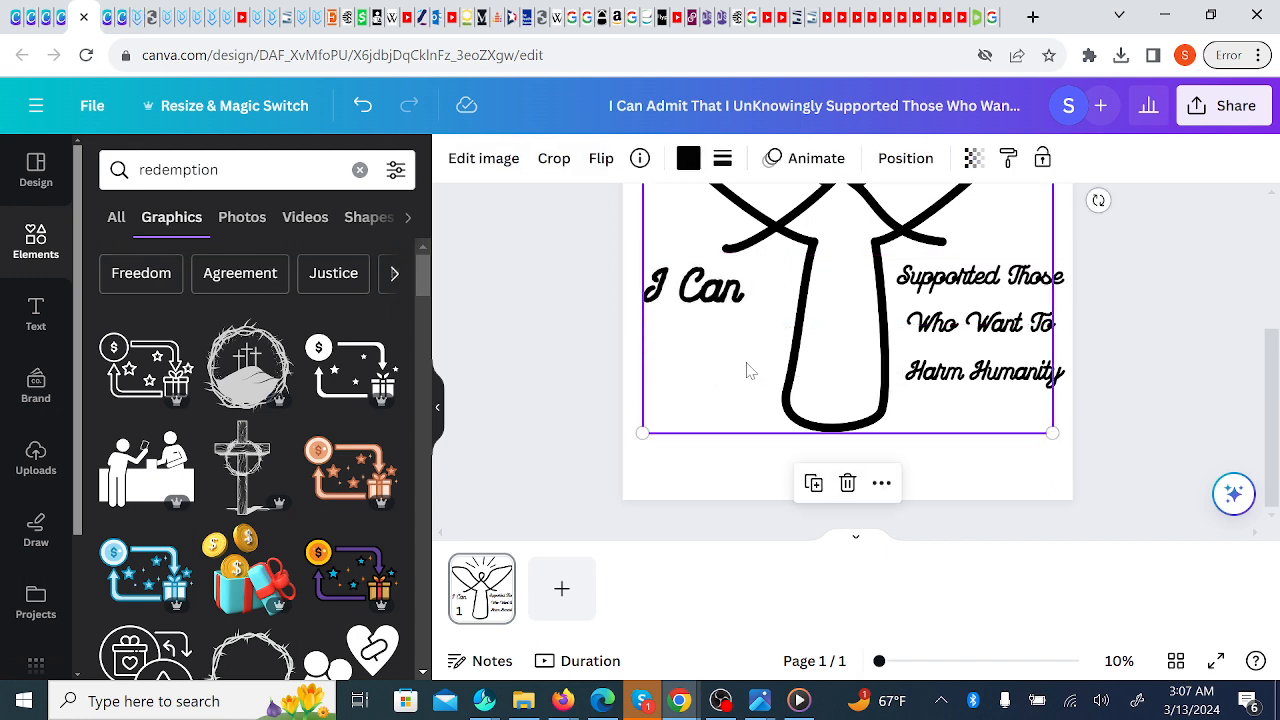
pyautogui.press('t')
pyautogui.write('Admit That I')
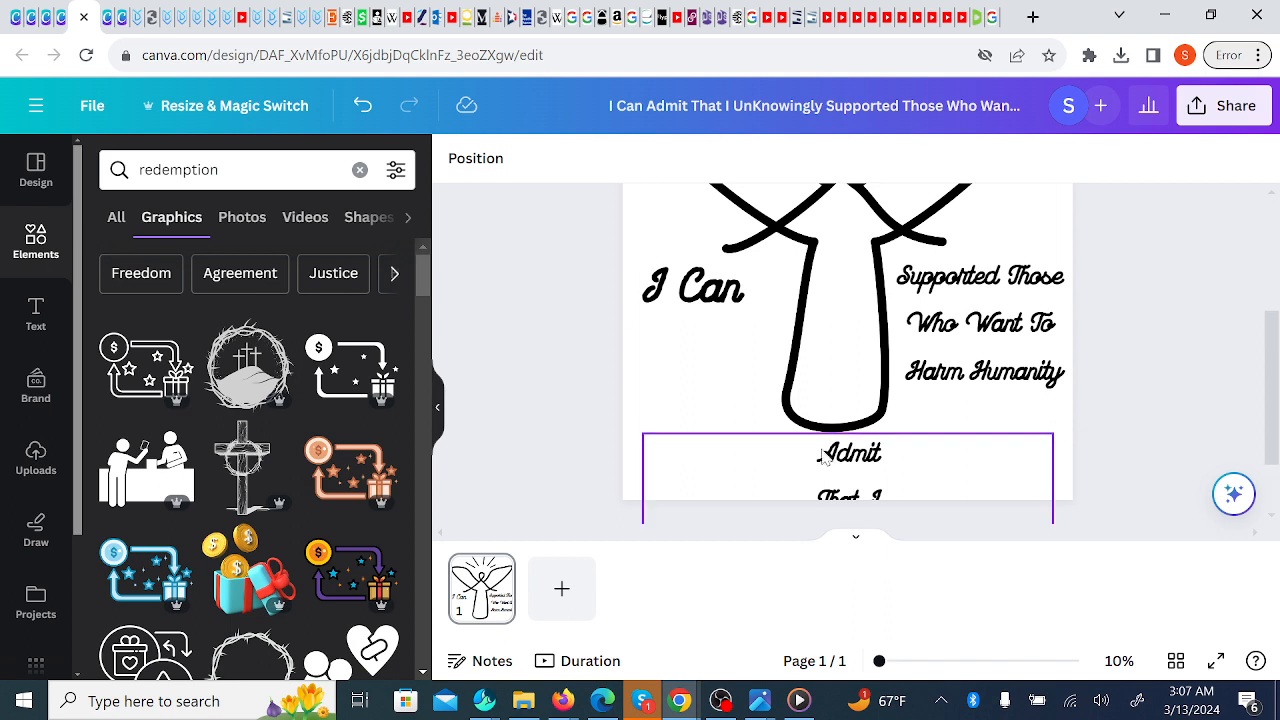
pyautogui.moveTo(830, 455); pyautogui.dragTo(664, 319)
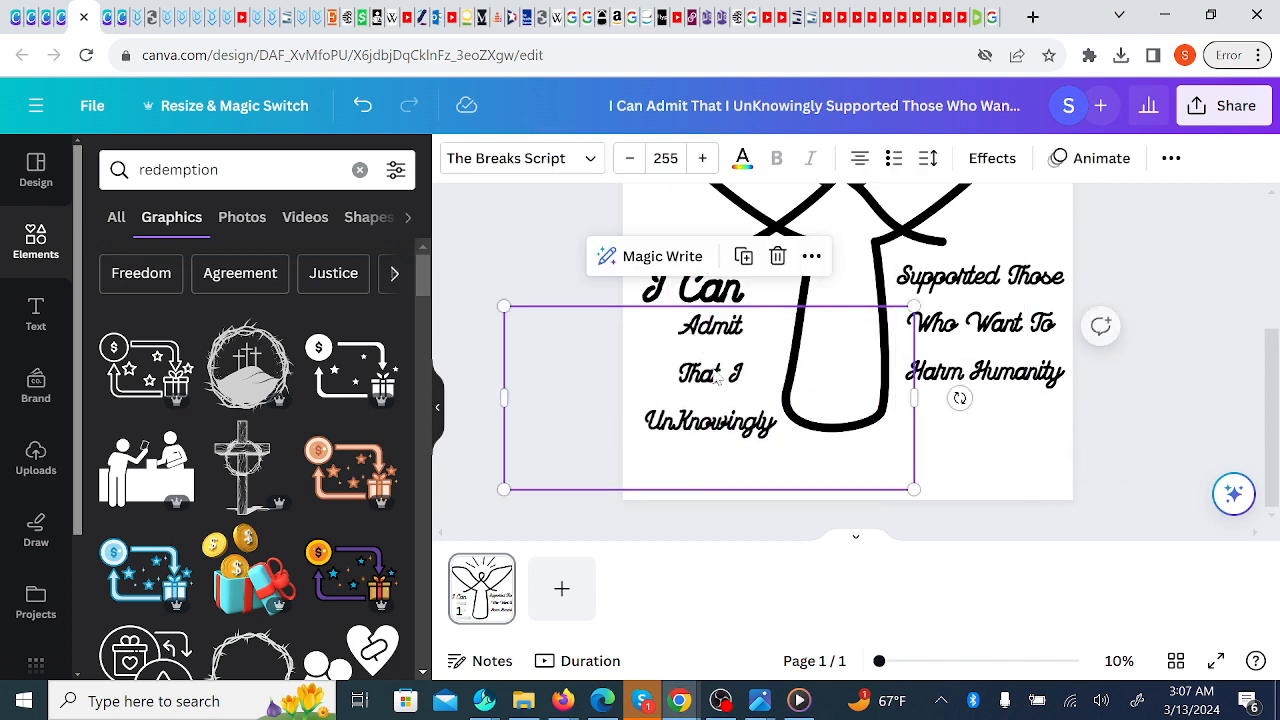
# - Copy and remove "That I UnKnowingly" from the new text box, then delete the blank line after "Admit"
pyautogui.click(771, 427)
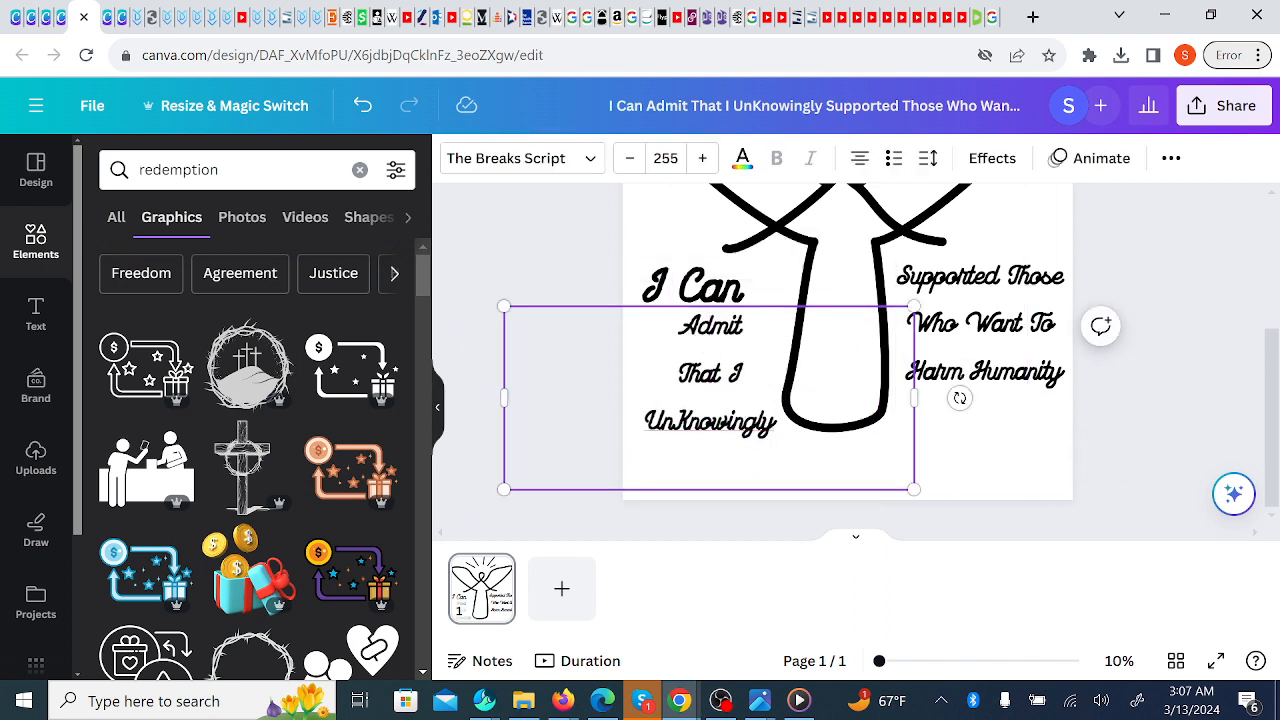
pyautogui.moveTo(773, 425); pyautogui.dragTo(679, 373)
pyautogui.hotkey('ctrl', 'c')
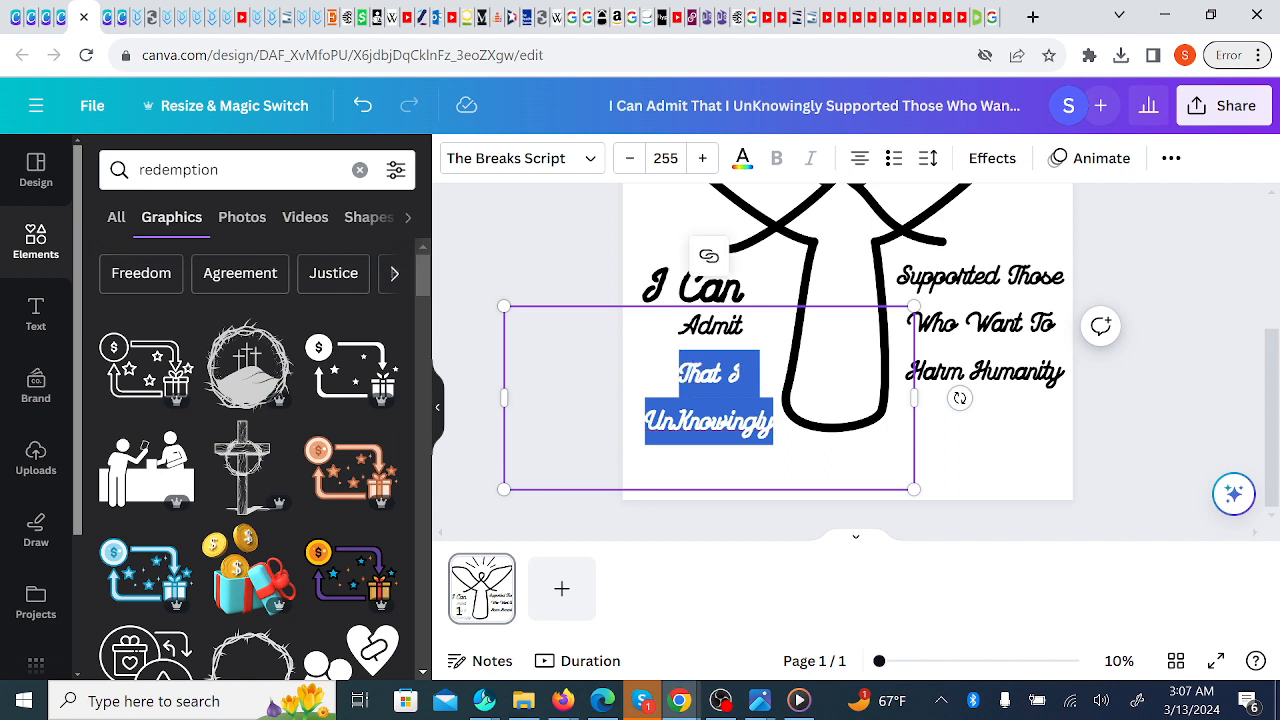
pyautogui.press('BackSpace')
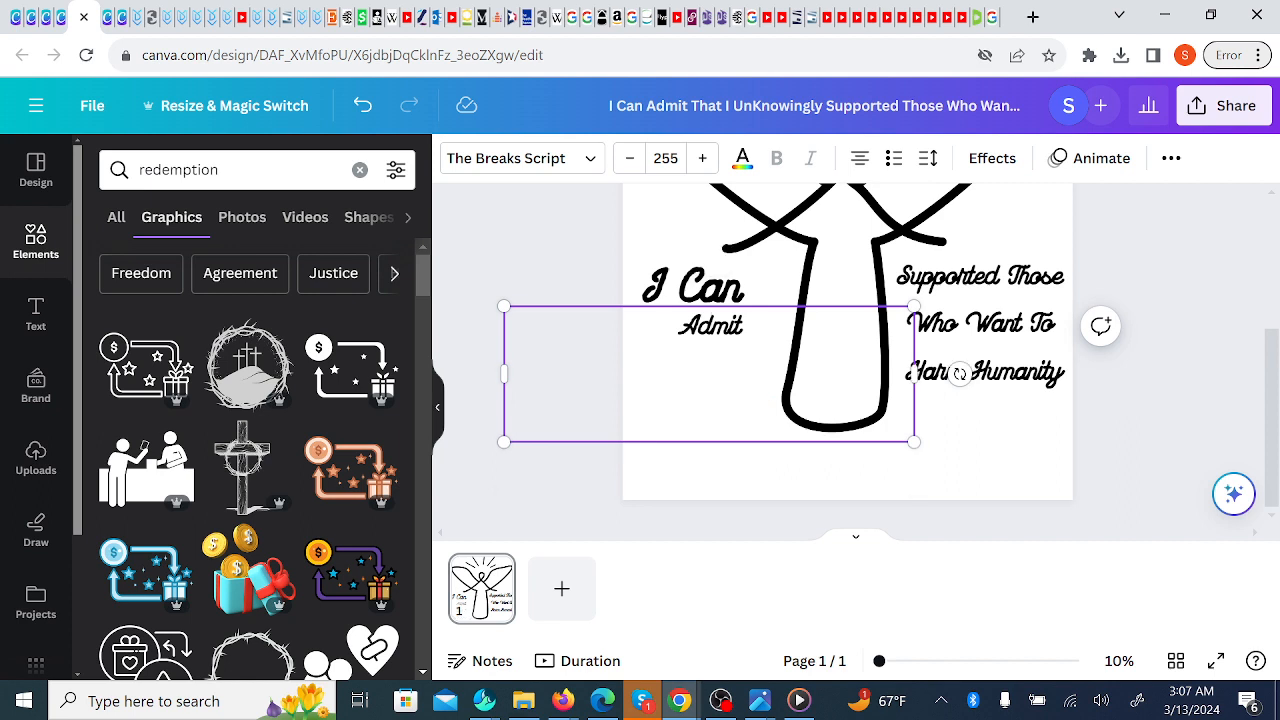
pyautogui.click(1128, 400)
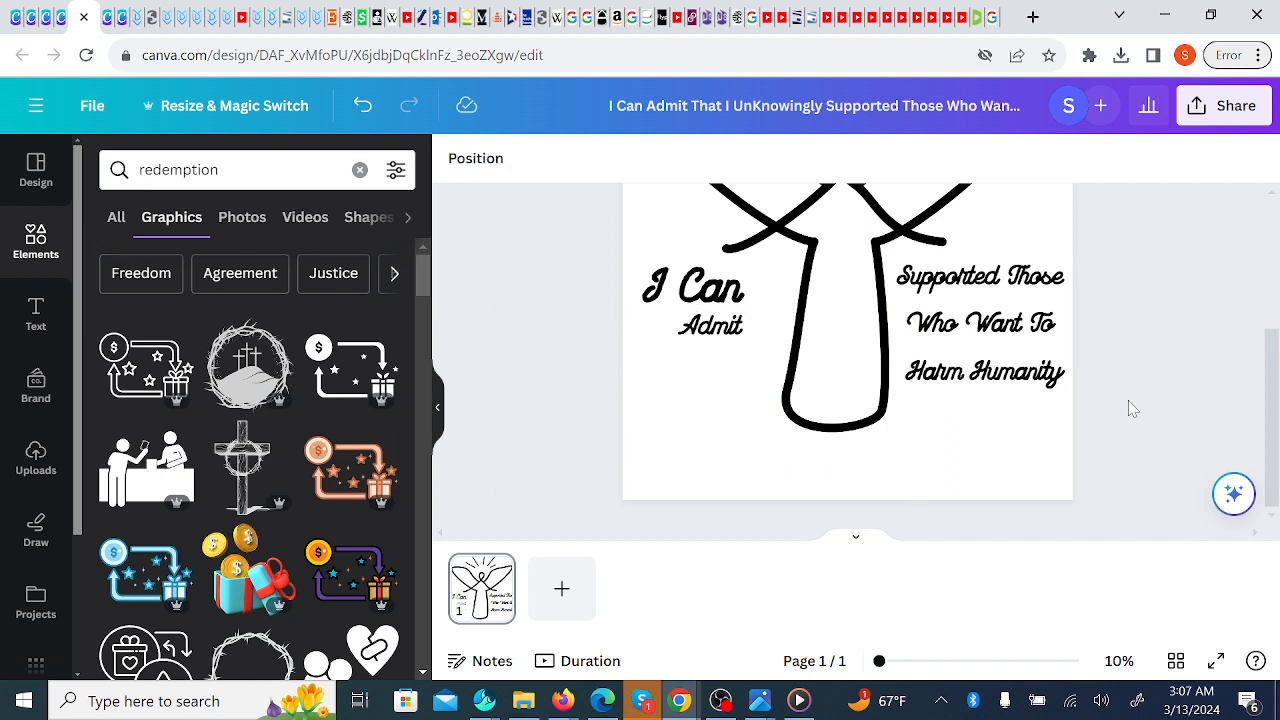
pyautogui.click(722, 338)
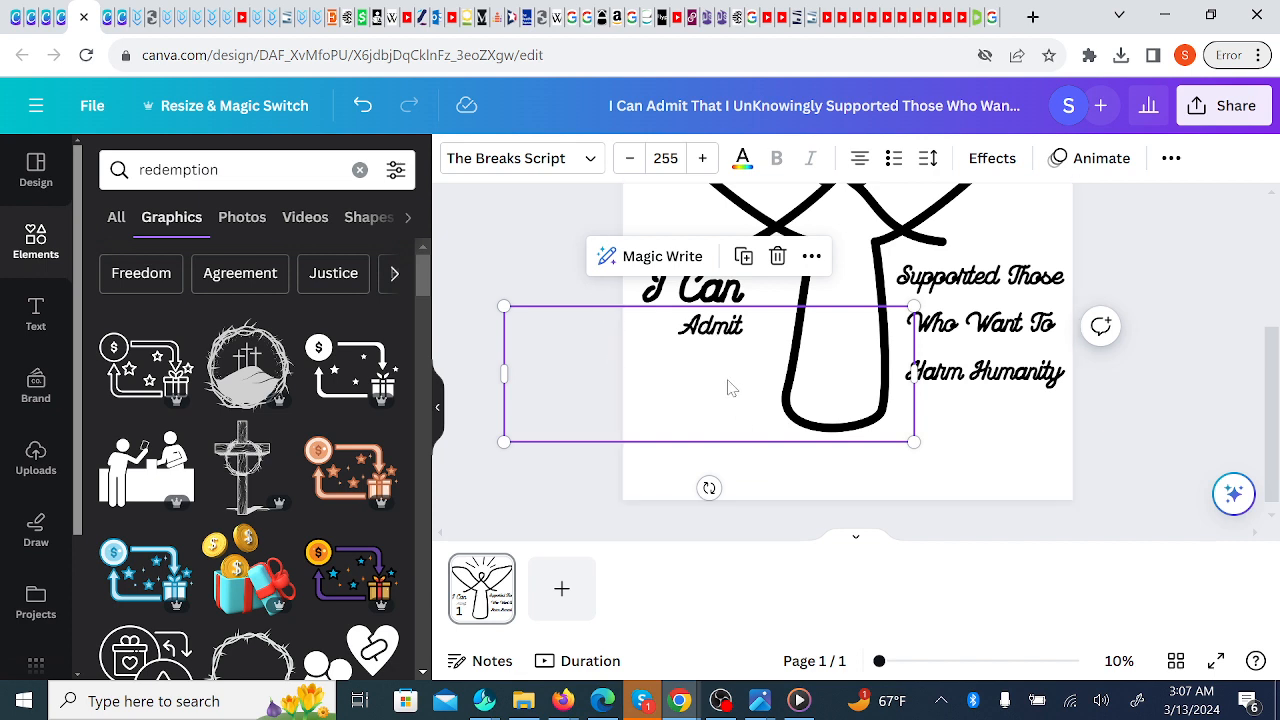
pyautogui.press('Return')
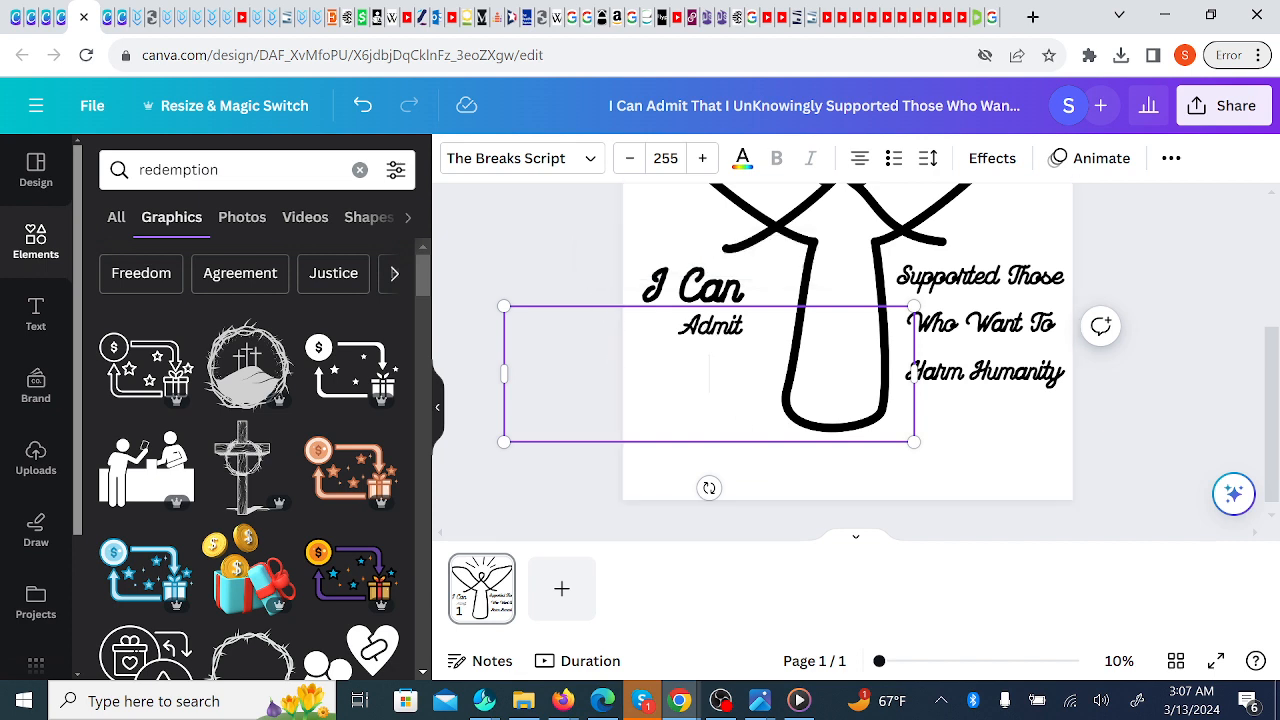
pyautogui.press('BackSpace')
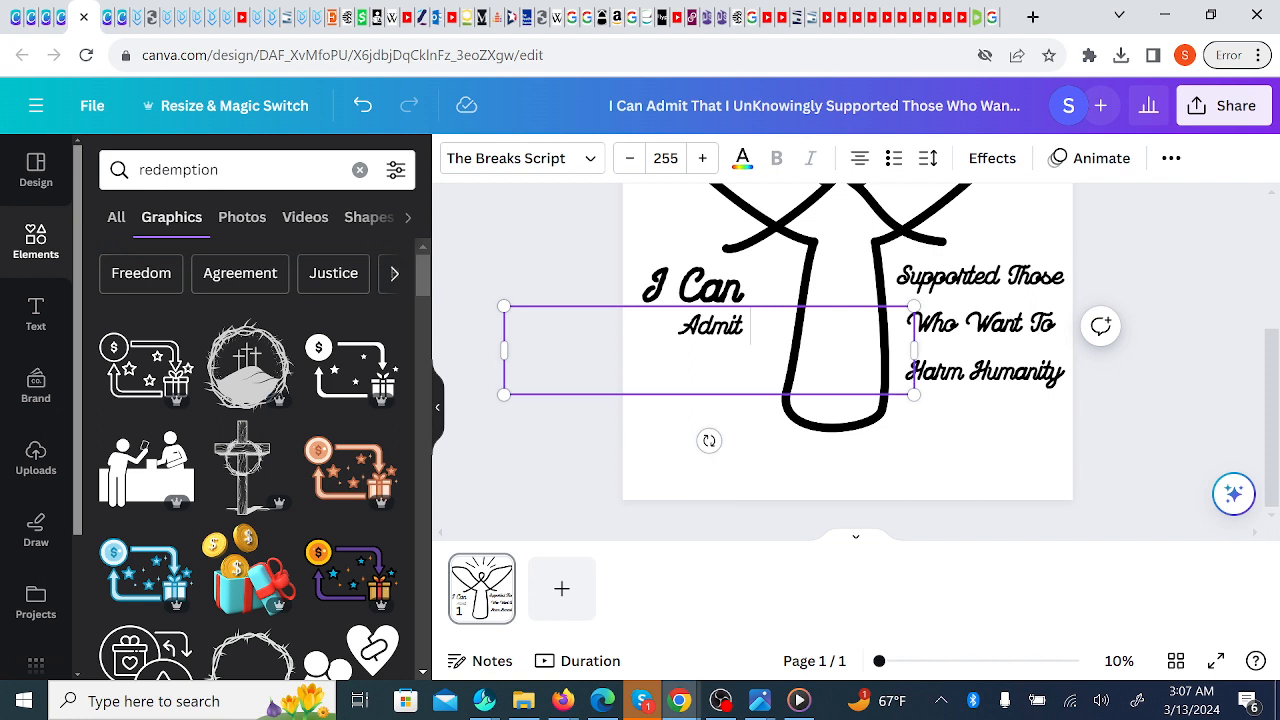
# - Narrow the "Admit" text box to fit its word and place it directly below "I Can"
pyautogui.press('BackSpace')
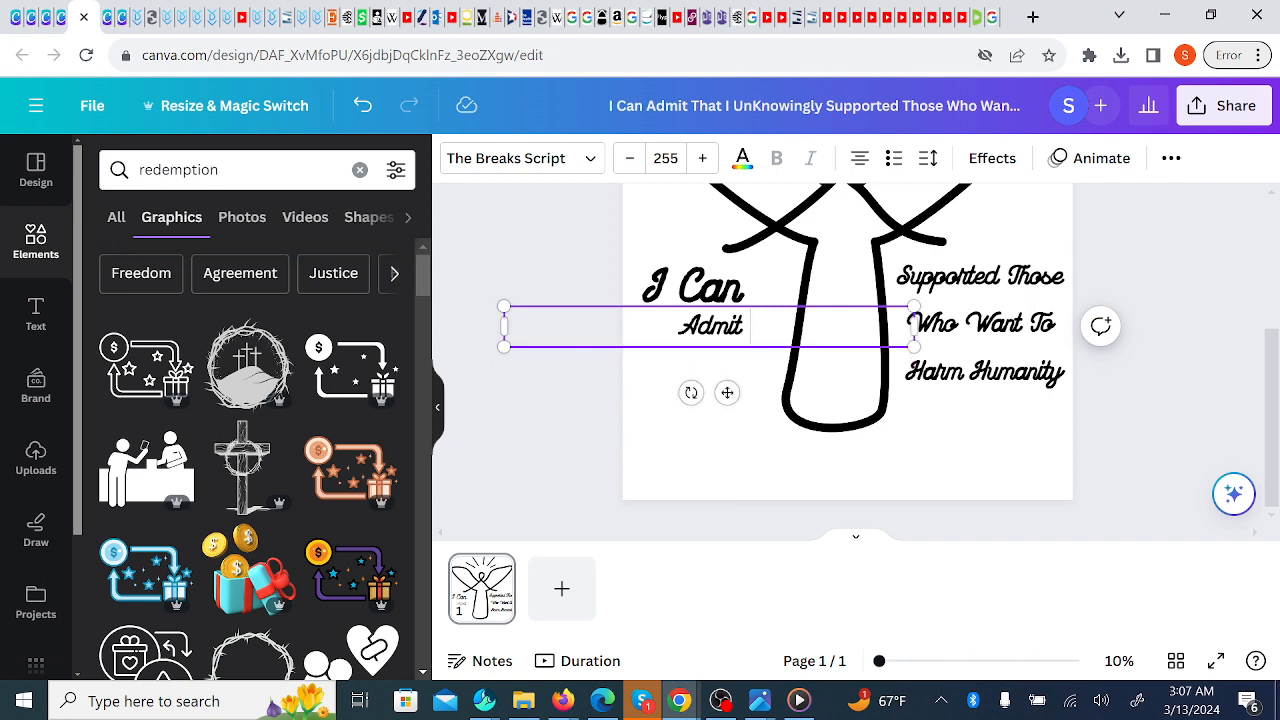
pyautogui.moveTo(508, 326); pyautogui.dragTo(836, 343)
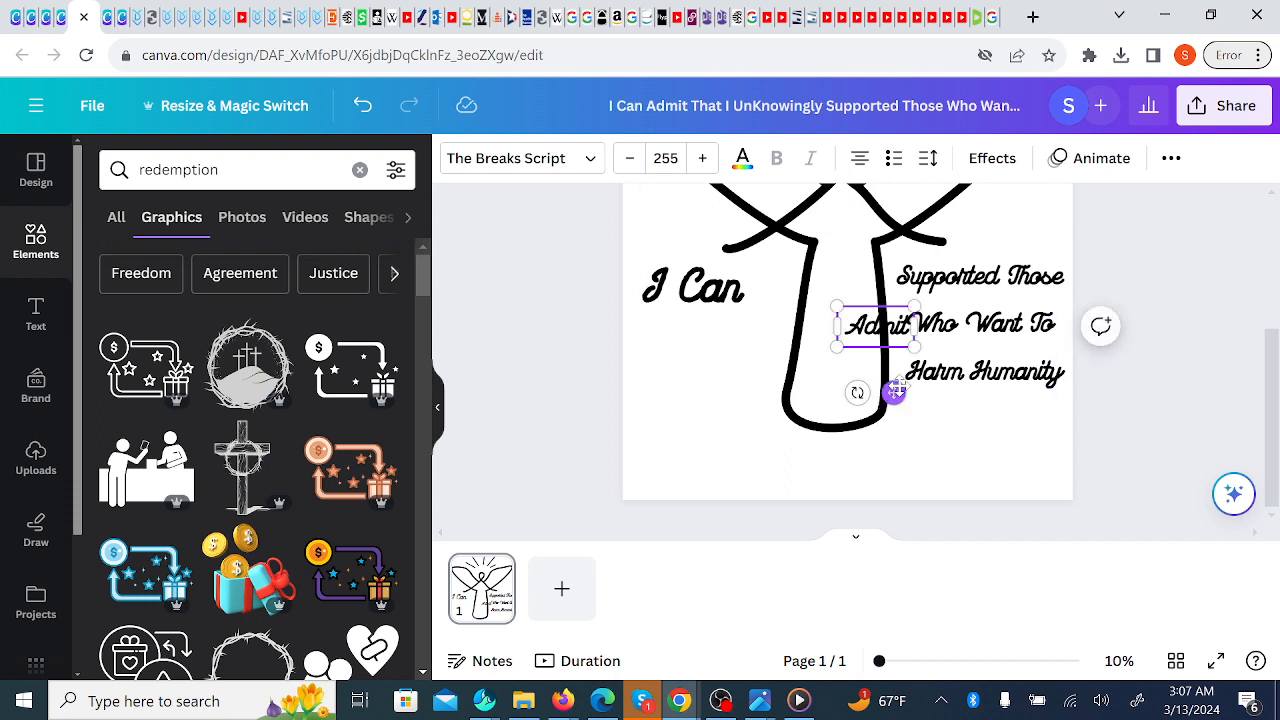
pyautogui.moveTo(895, 392); pyautogui.dragTo(698, 378)
pyautogui.click(720, 401)
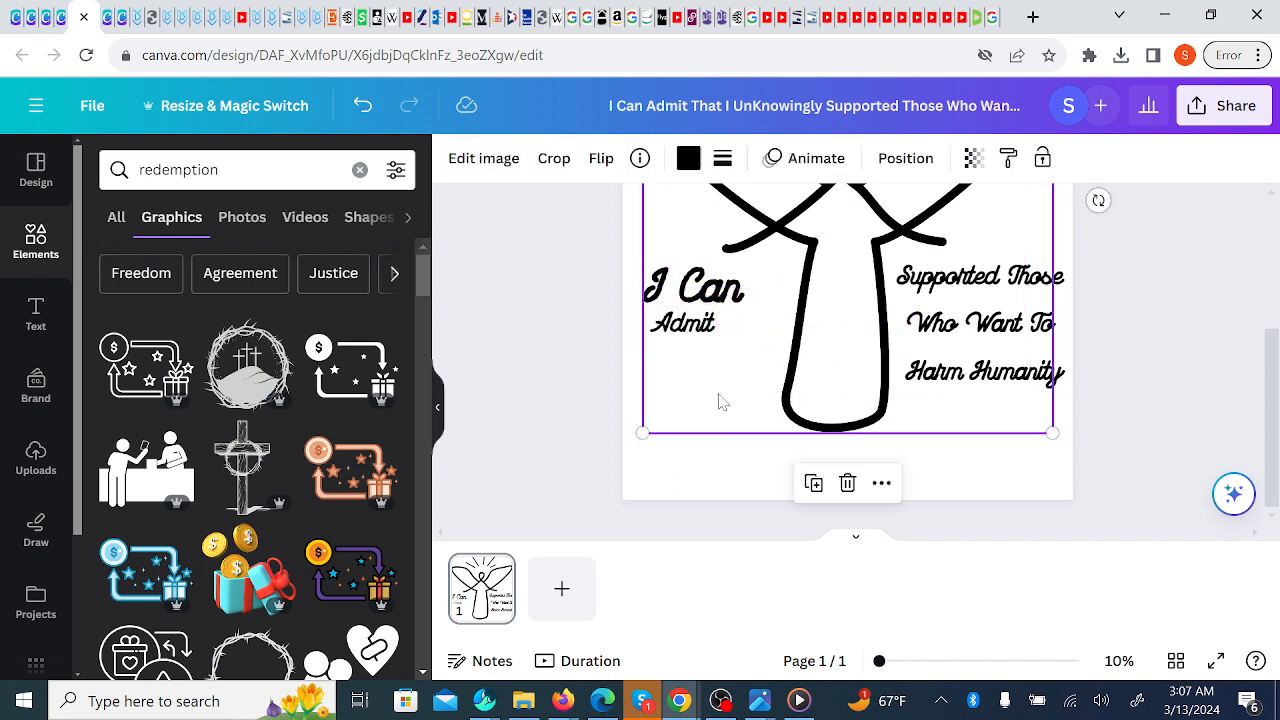
# - Add the copied words as a new text box, cut "UnKnowingly" from it, and place the narrowed "That I" box below "Admit"
pyautogui.press('t')
pyautogui.hotkey('ctrl', 'v')
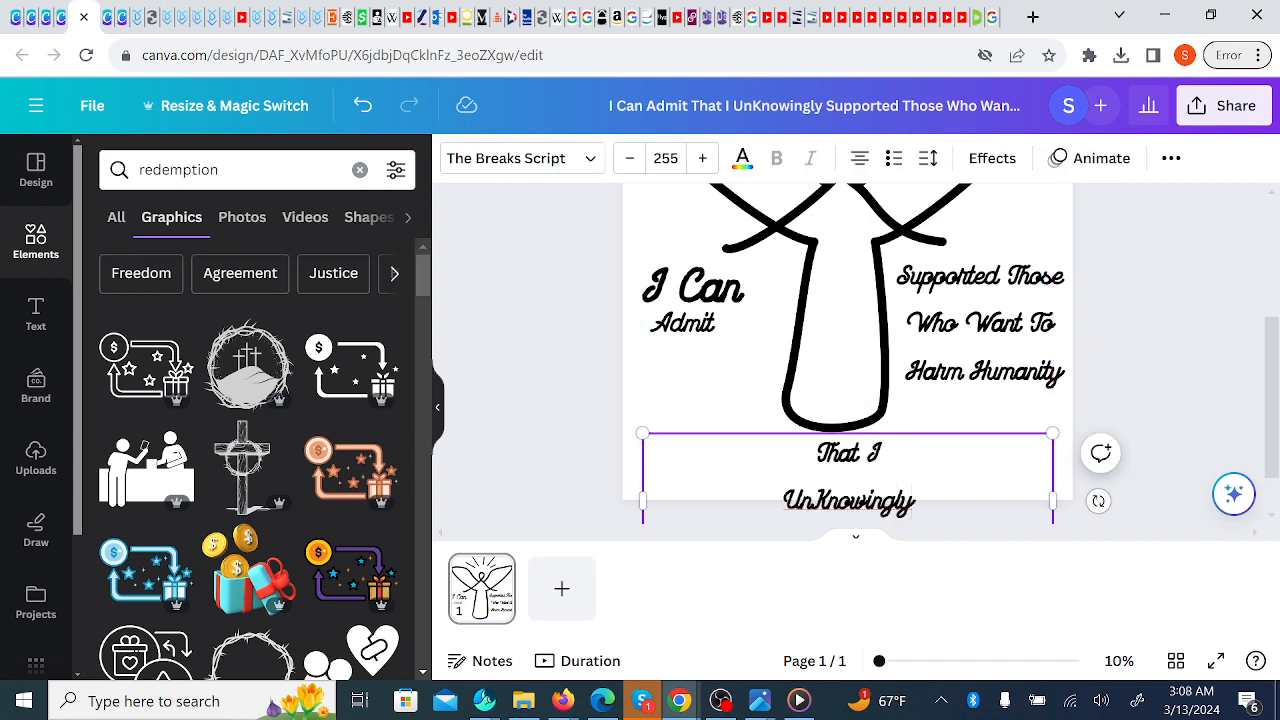
pyautogui.moveTo(913, 501); pyautogui.dragTo(783, 501)
pyautogui.hotkey('ctrl', 'c')
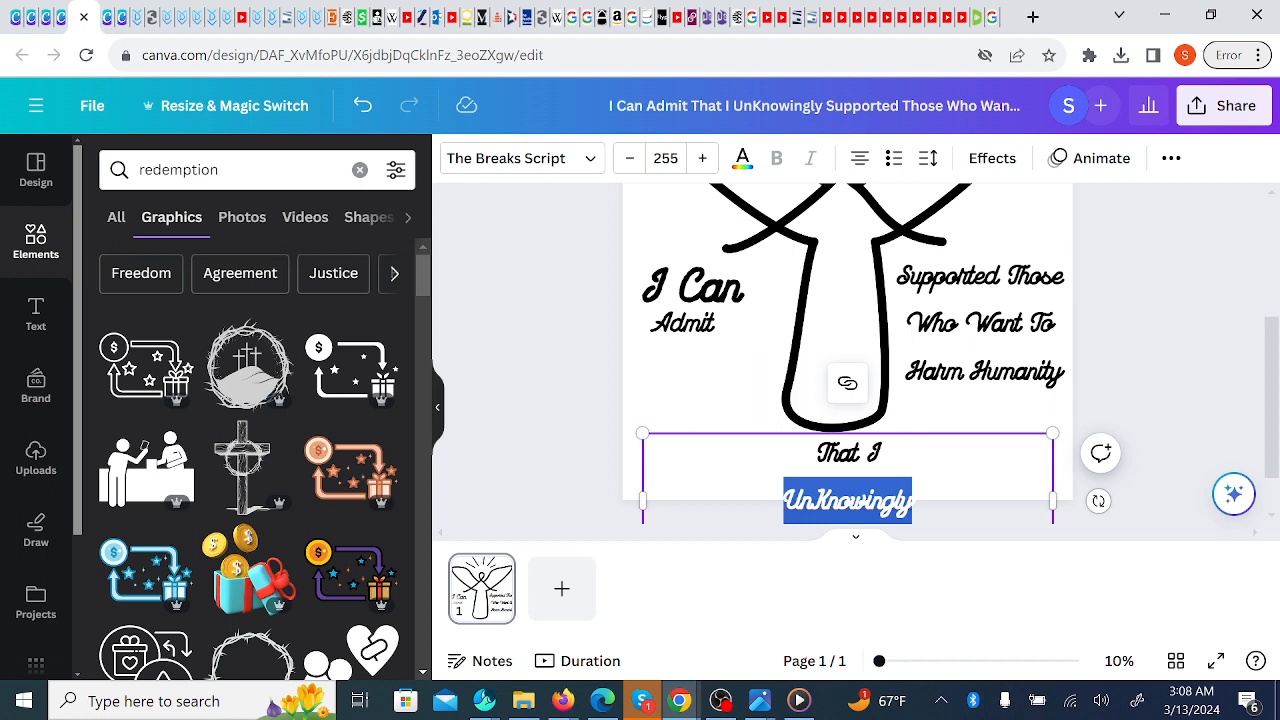
pyautogui.press('BackSpace')
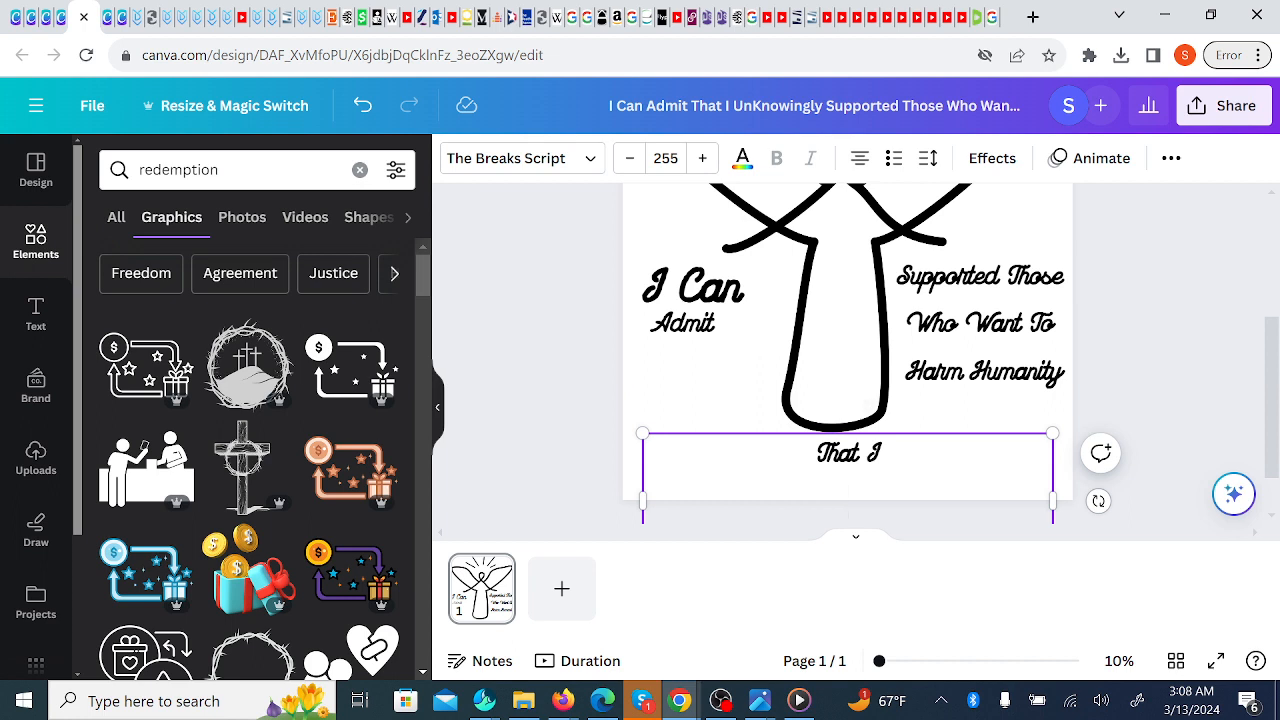
pyautogui.press('BackSpace')
pyautogui.press('BackSpace')
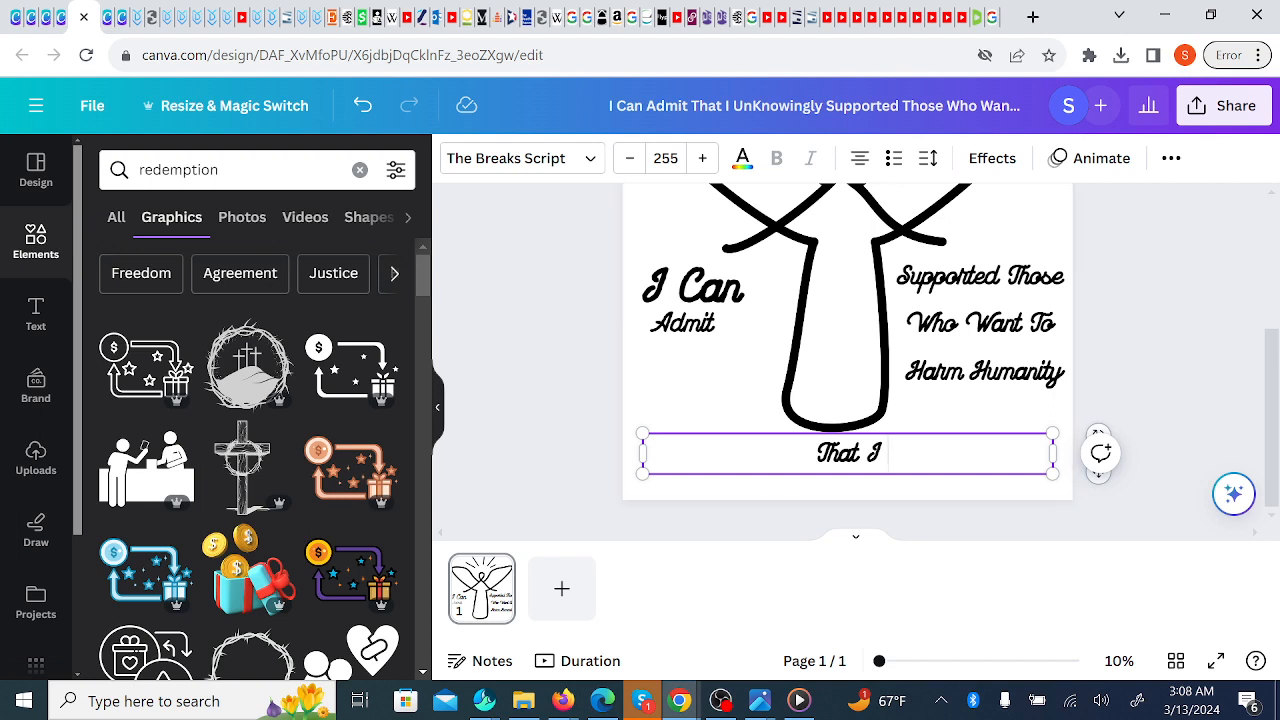
pyautogui.moveTo(641, 453); pyautogui.dragTo(713, 363)
pyautogui.click(762, 465)
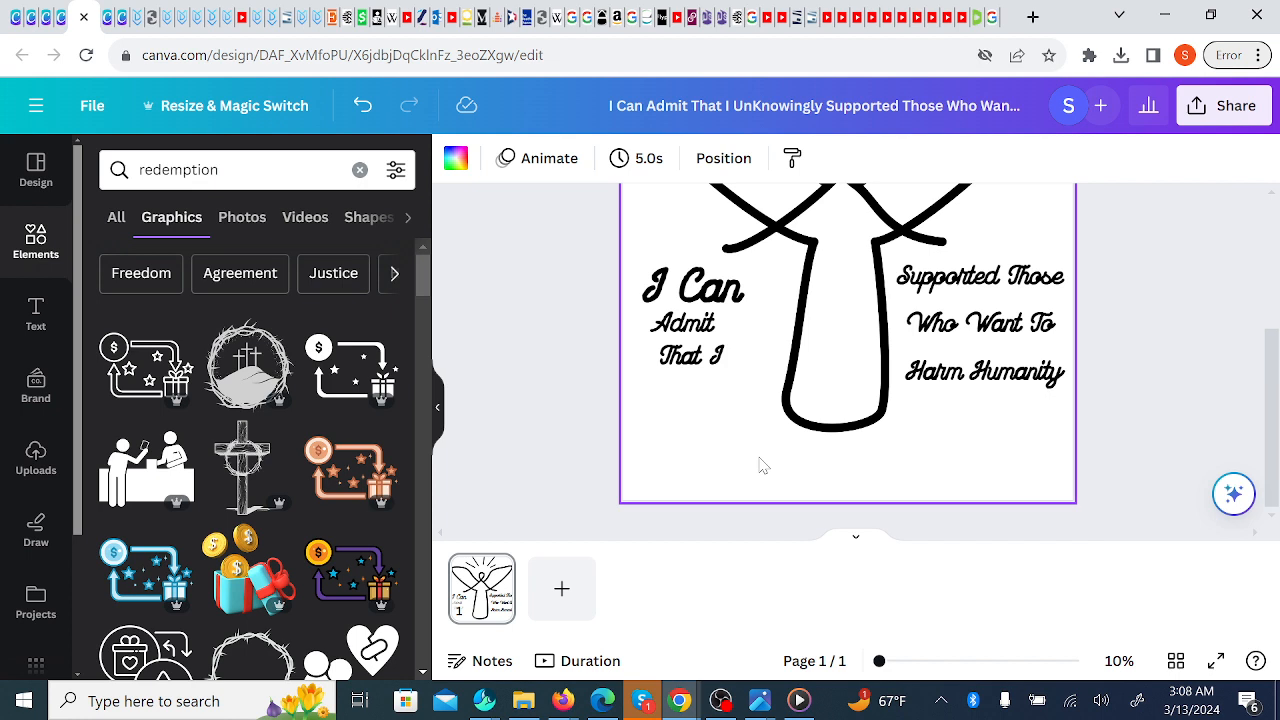
# - Add "UnKnowingly" as a separate text box, enlarge it to a font size of about 390, and place it in the page's lower-left area
pyautogui.press('t')
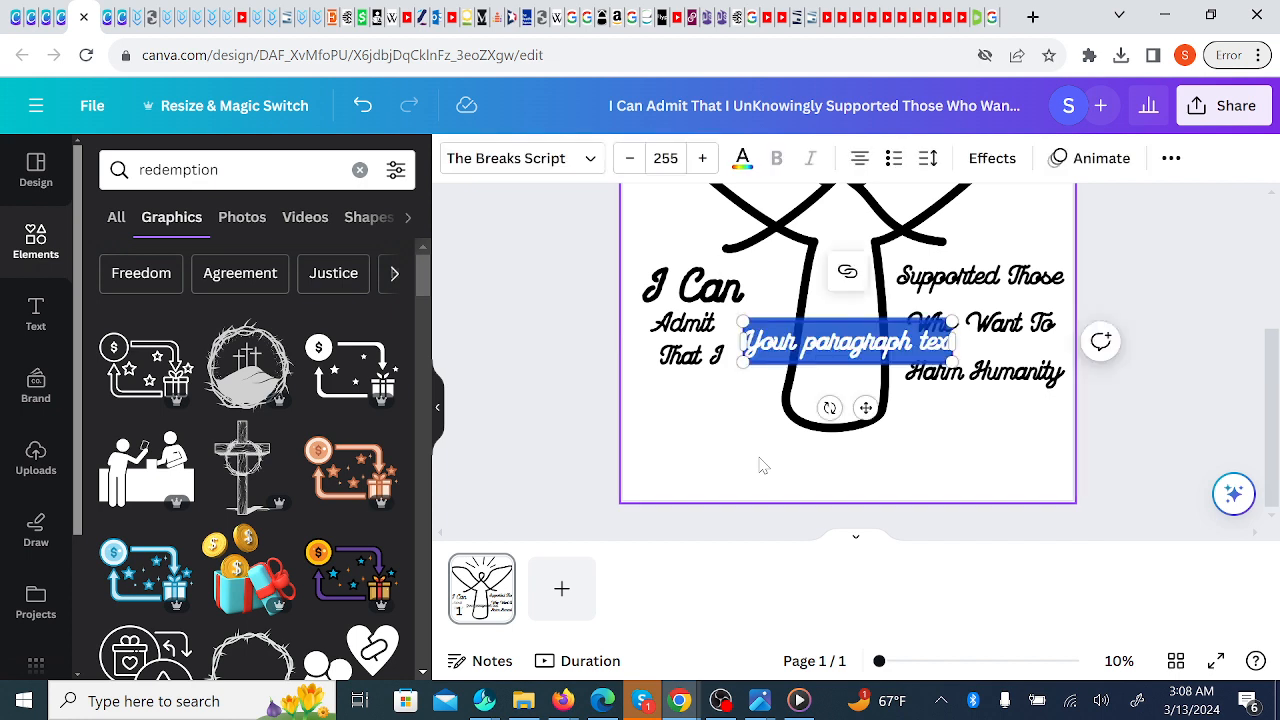
pyautogui.hotkey('ctrl', 'v')
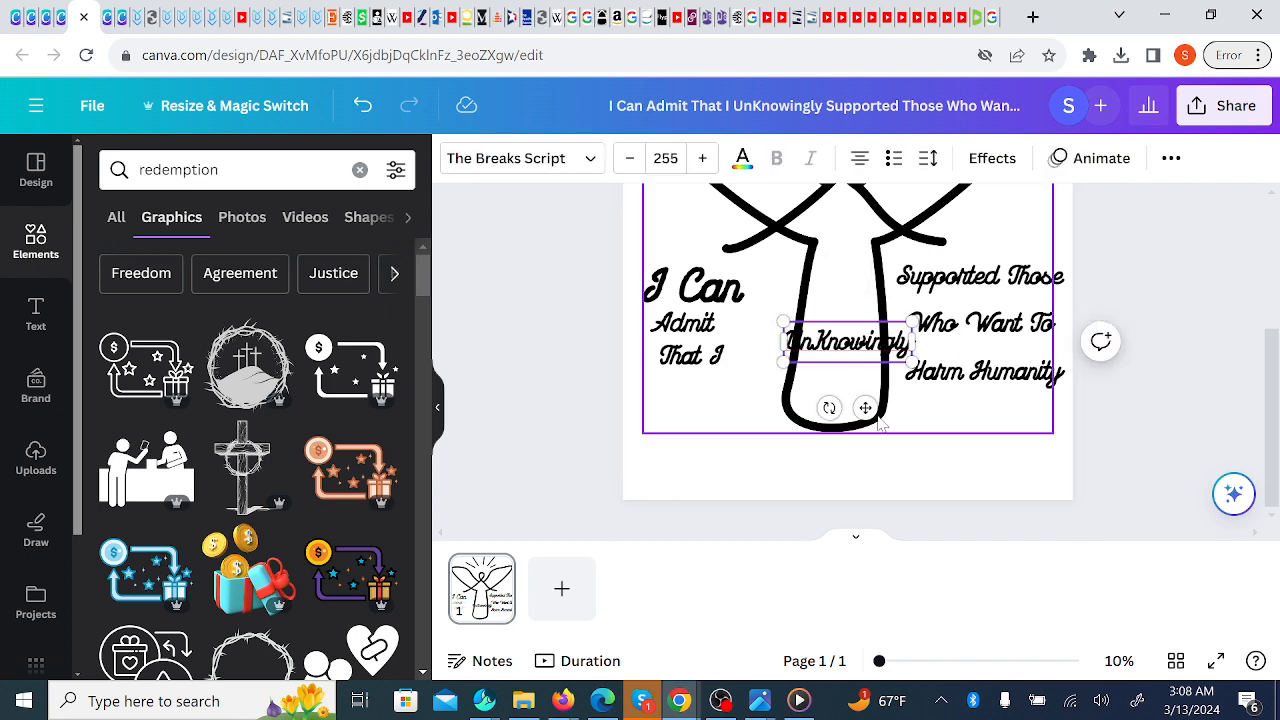
pyautogui.moveTo(865, 407); pyautogui.dragTo(724, 500)
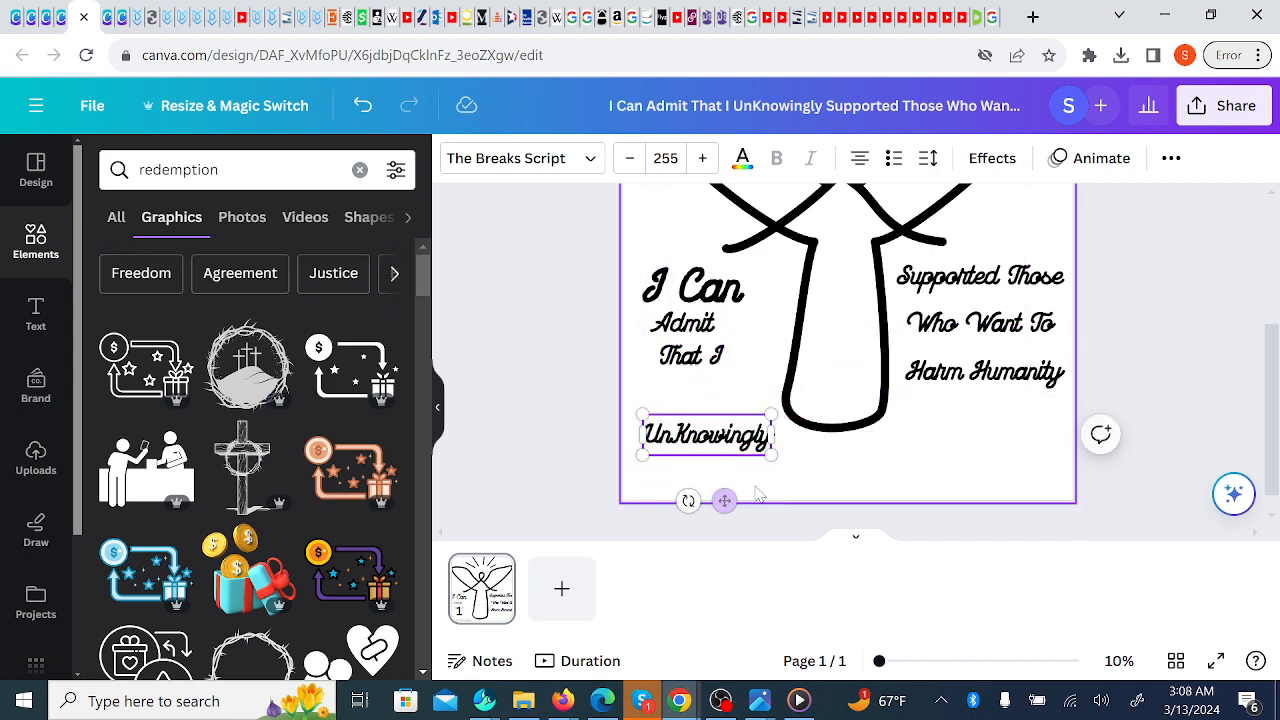
pyautogui.moveTo(770, 454); pyautogui.dragTo(806, 492)
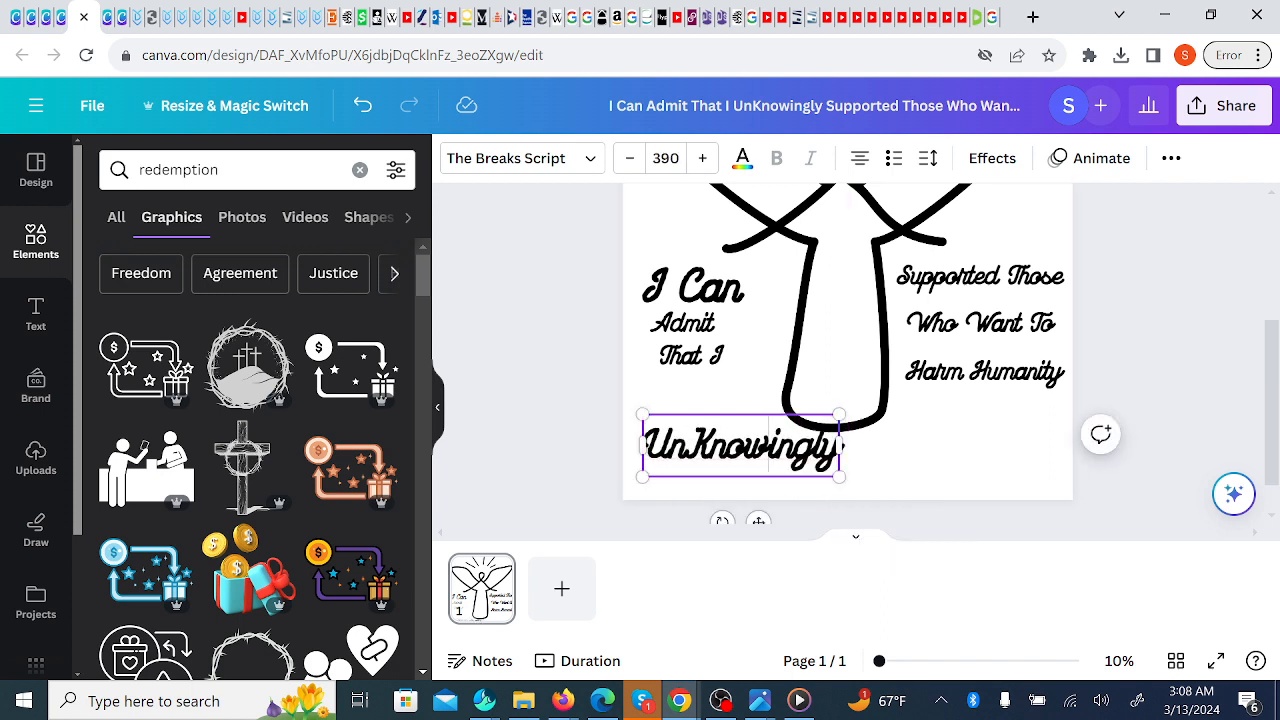
pyautogui.click(991, 443)
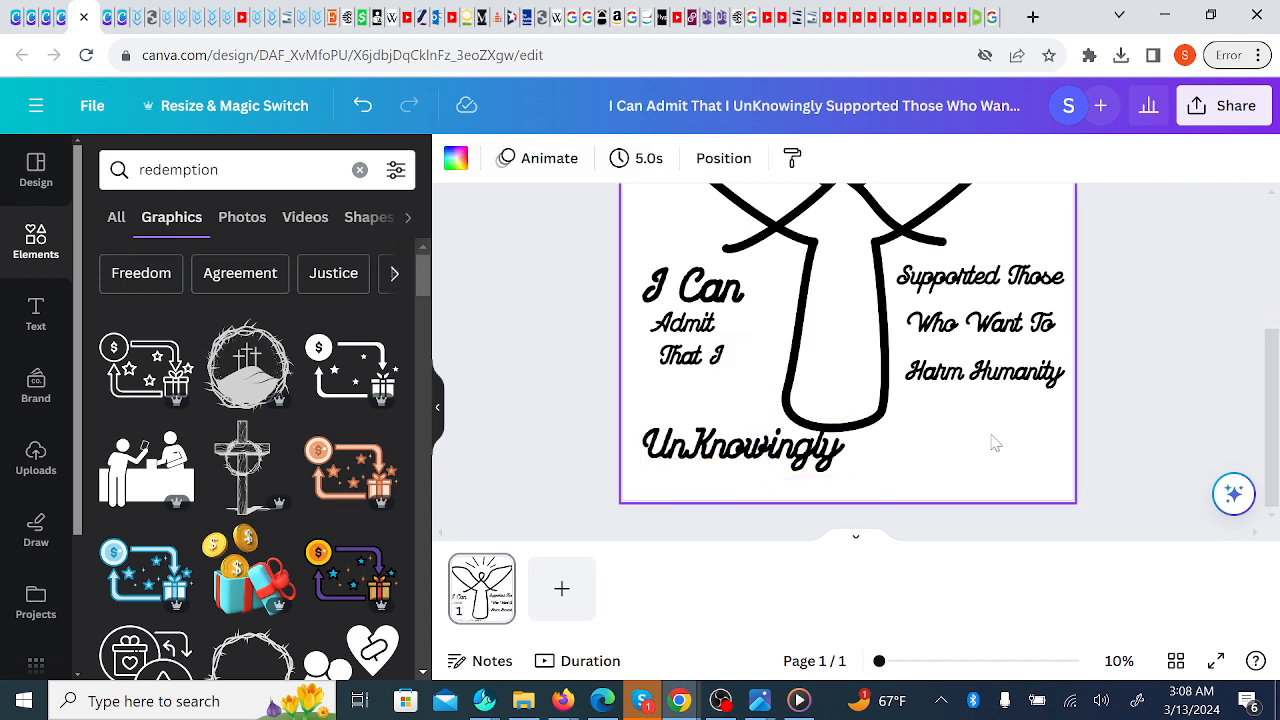
pyautogui.click(705, 465)
pyautogui.moveTo(705, 465); pyautogui.dragTo(694, 475)
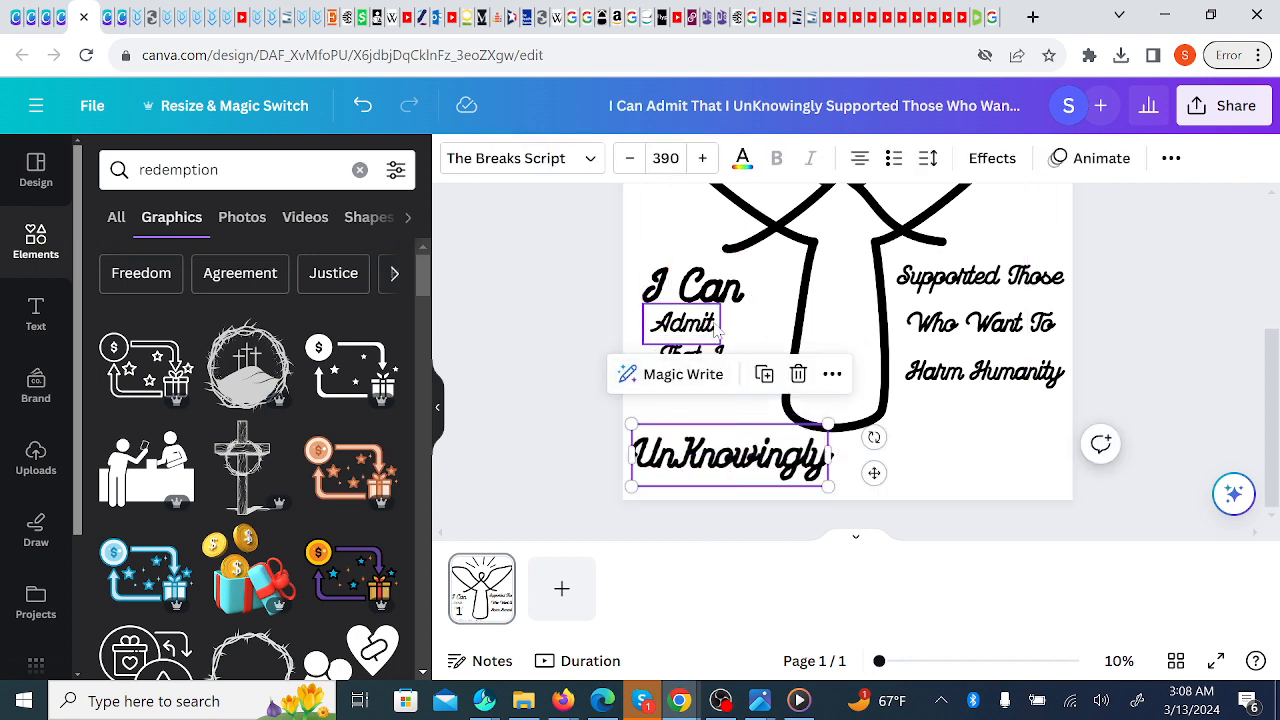
# - Enlarge "That I" and "Admit" to fill the space beside the angel, with "Admit" at a font size of about 440
pyautogui.click(786, 316)
pyautogui.moveTo(693, 353); pyautogui.dragTo(776, 372)
pyautogui.click(681, 336)
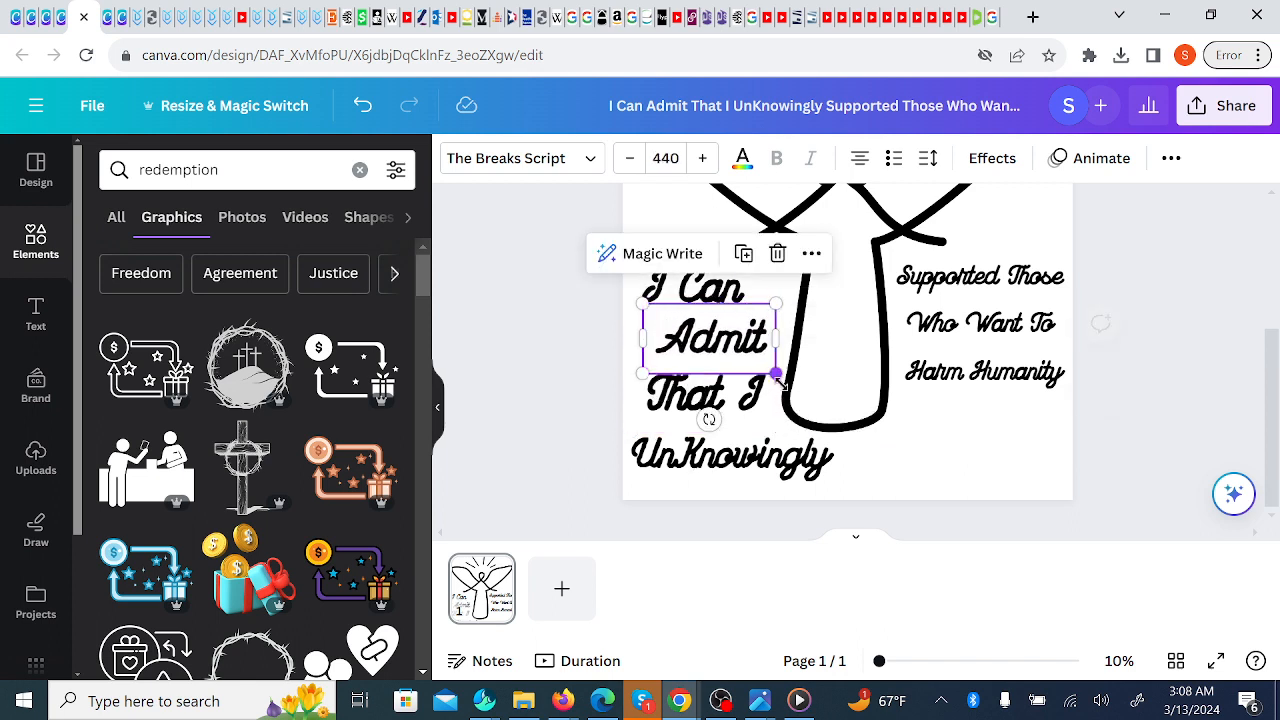
pyautogui.click(933, 489)
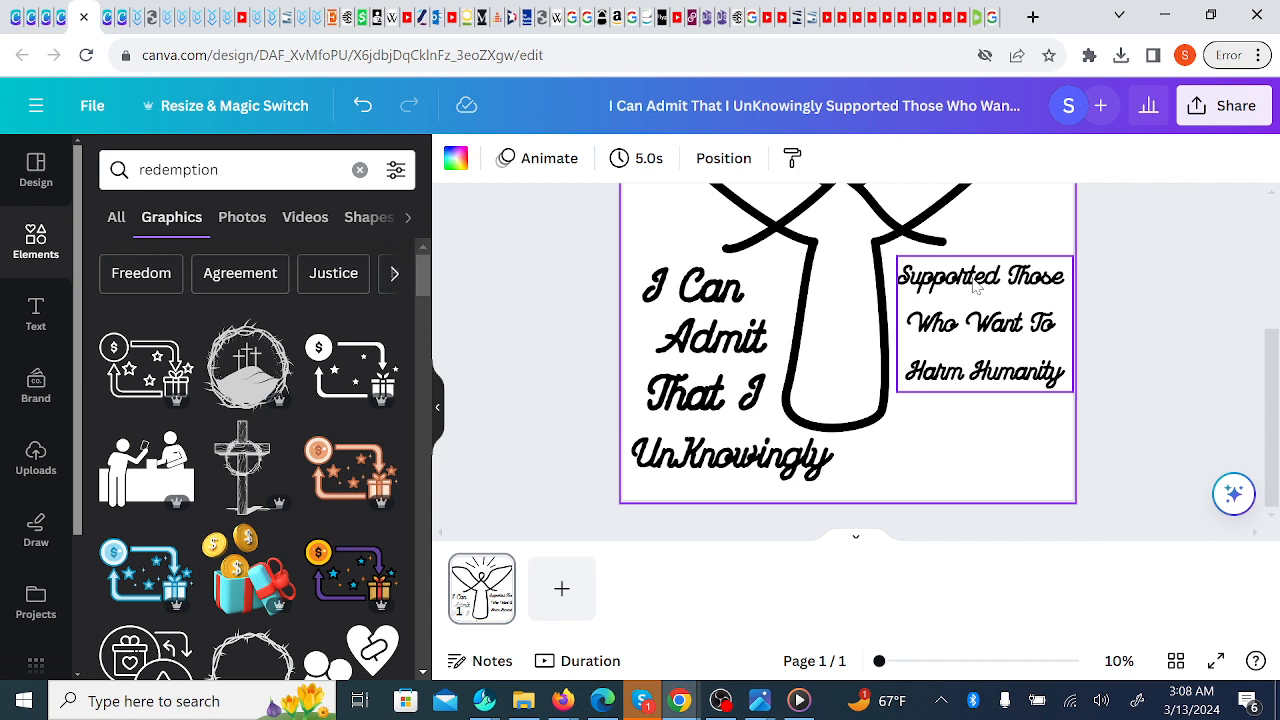
# - Cut "Those Who Want To Harm Humanity" from the text on the angel's right side, leaving only "Supported"
pyautogui.click(1010, 305)
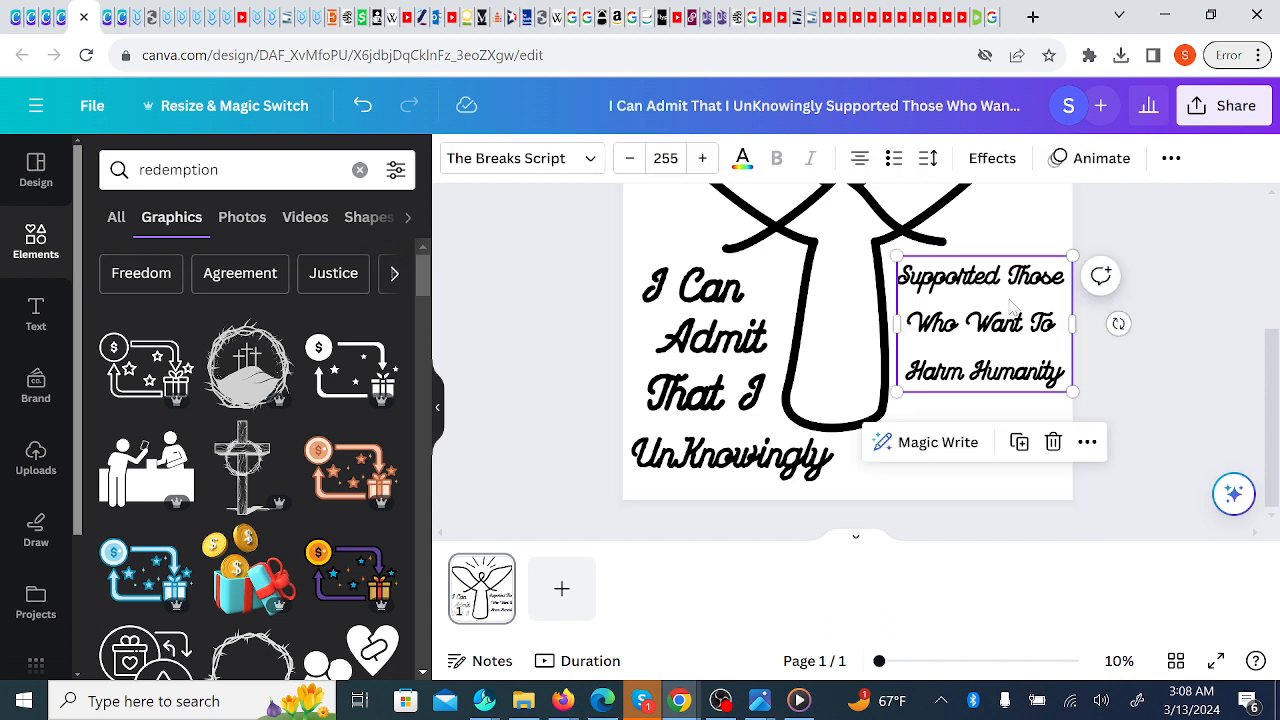
pyautogui.click(1020, 278)
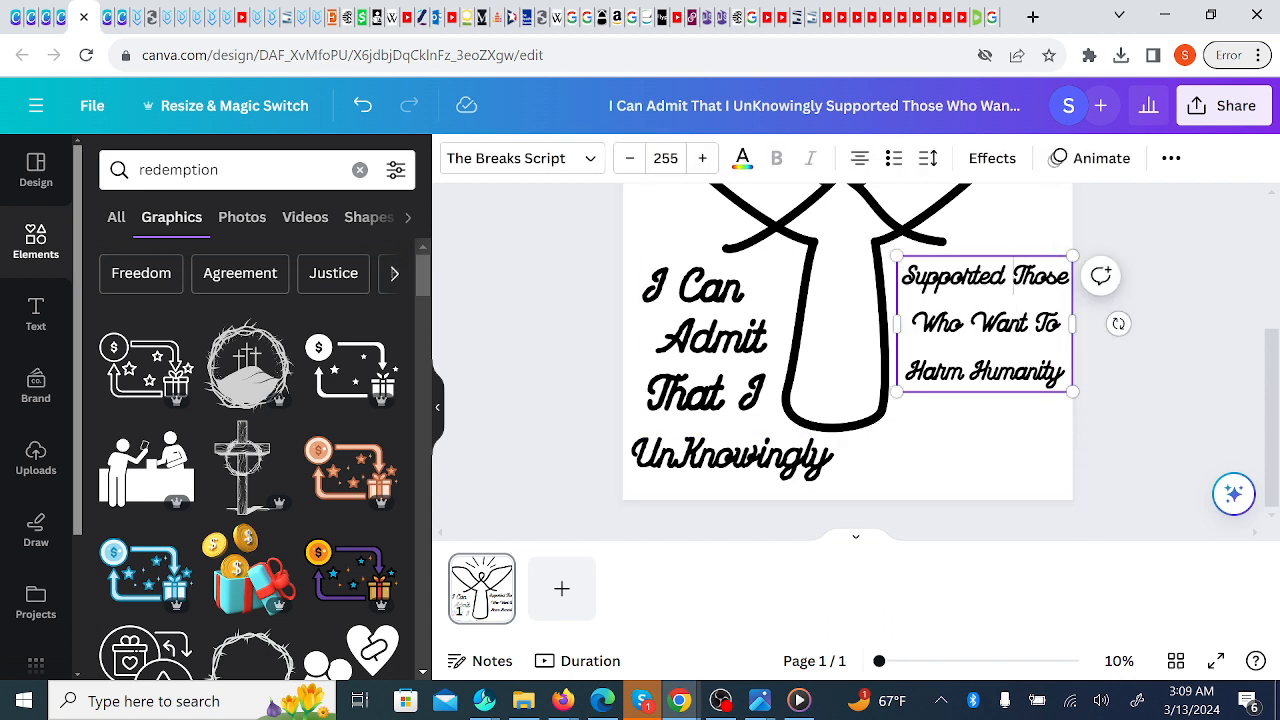
pyautogui.moveTo(1013, 276); pyautogui.dragTo(1062, 372)
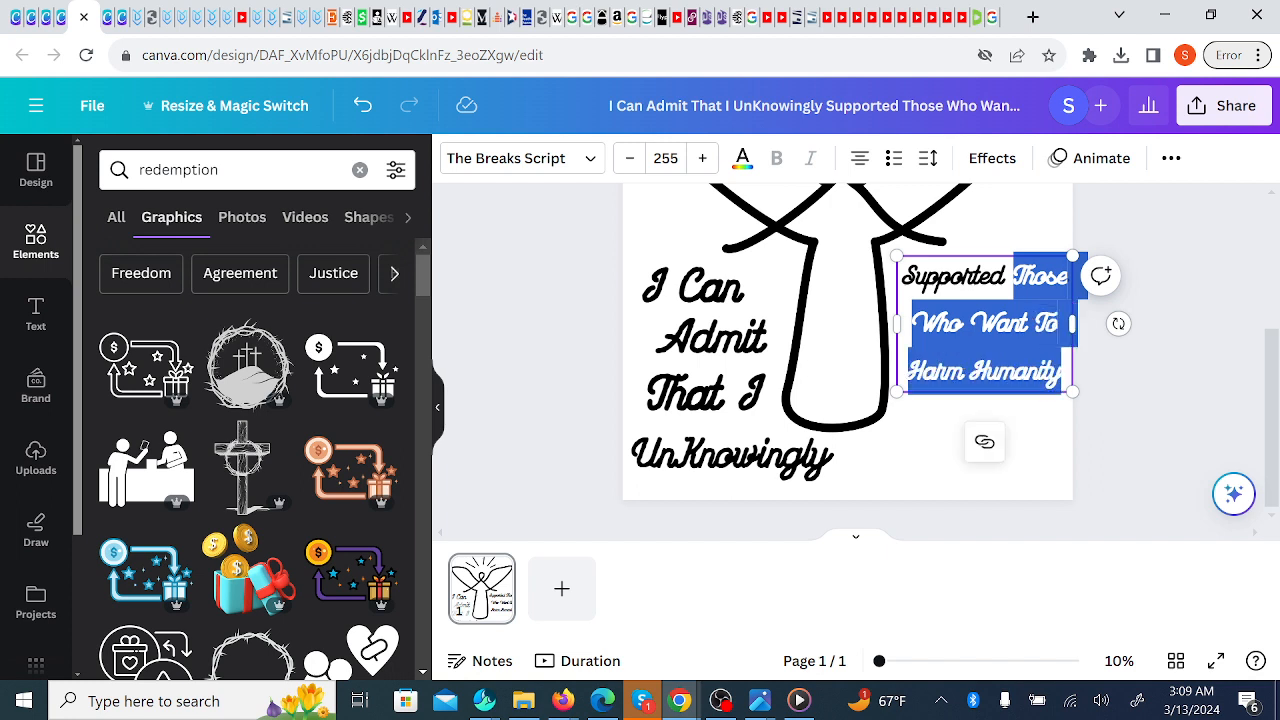
pyautogui.click(1062, 370)
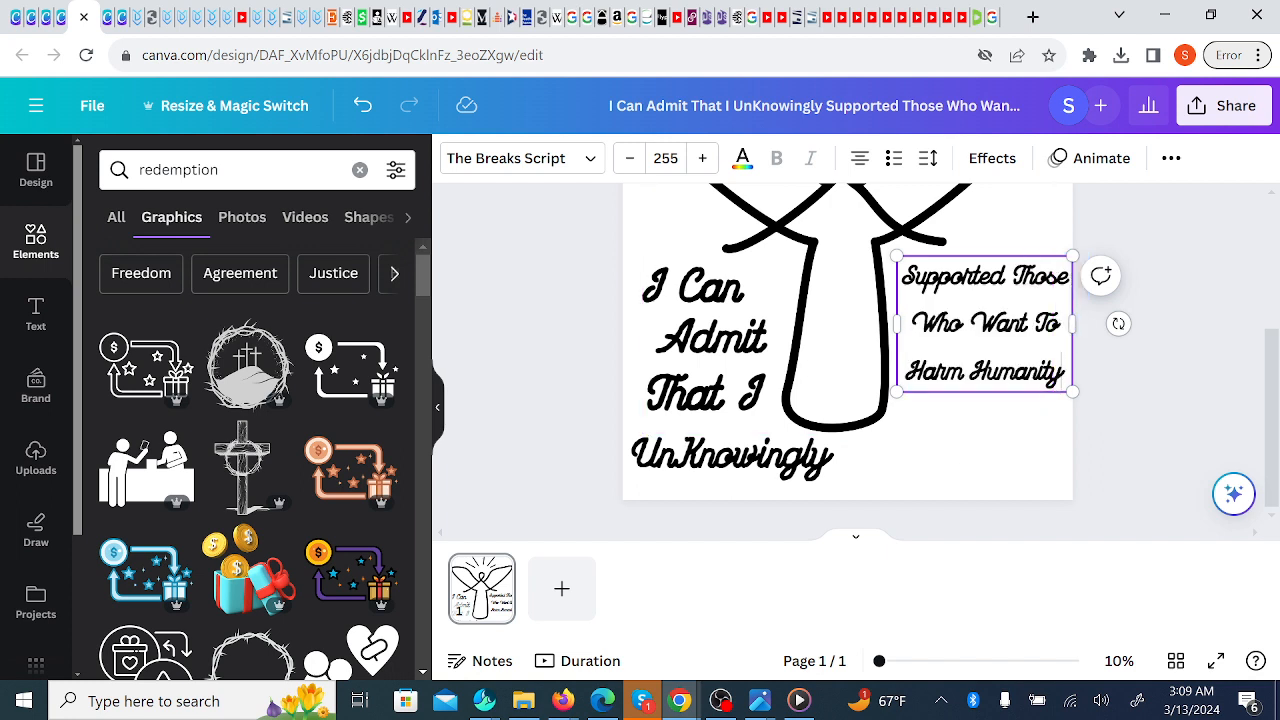
pyautogui.moveTo(1013, 276); pyautogui.dragTo(1064, 372)
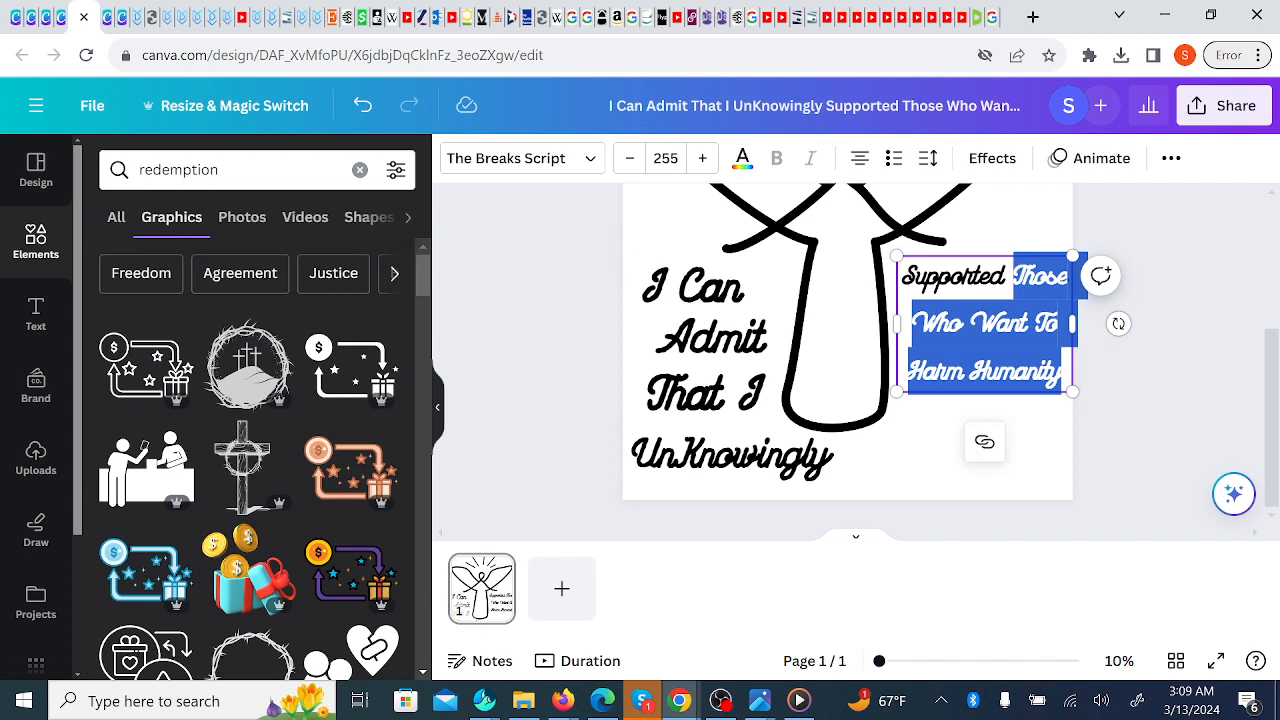
pyautogui.hotkey('ctrl', 'x')
# - Add "Those Who Want To Harm Humanity" as a new text box and cut "To Harm Humanity" out of it
pyautogui.click(993, 370)
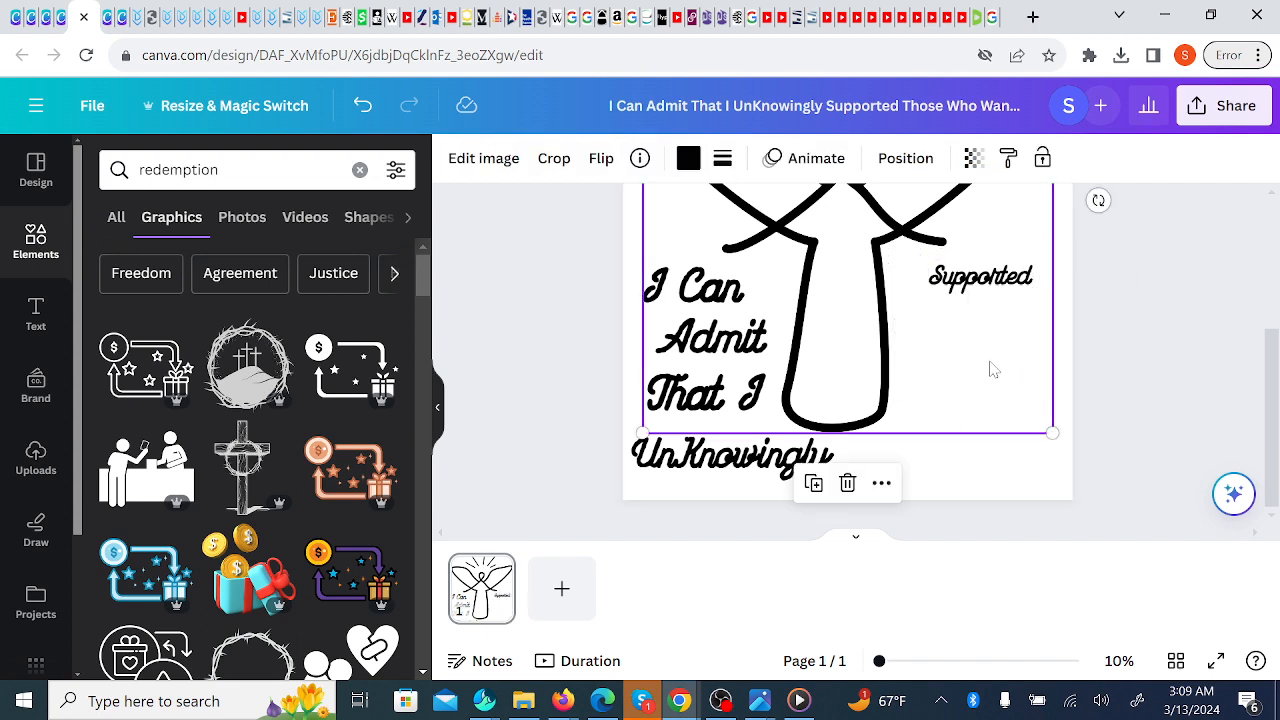
pyautogui.press('t')
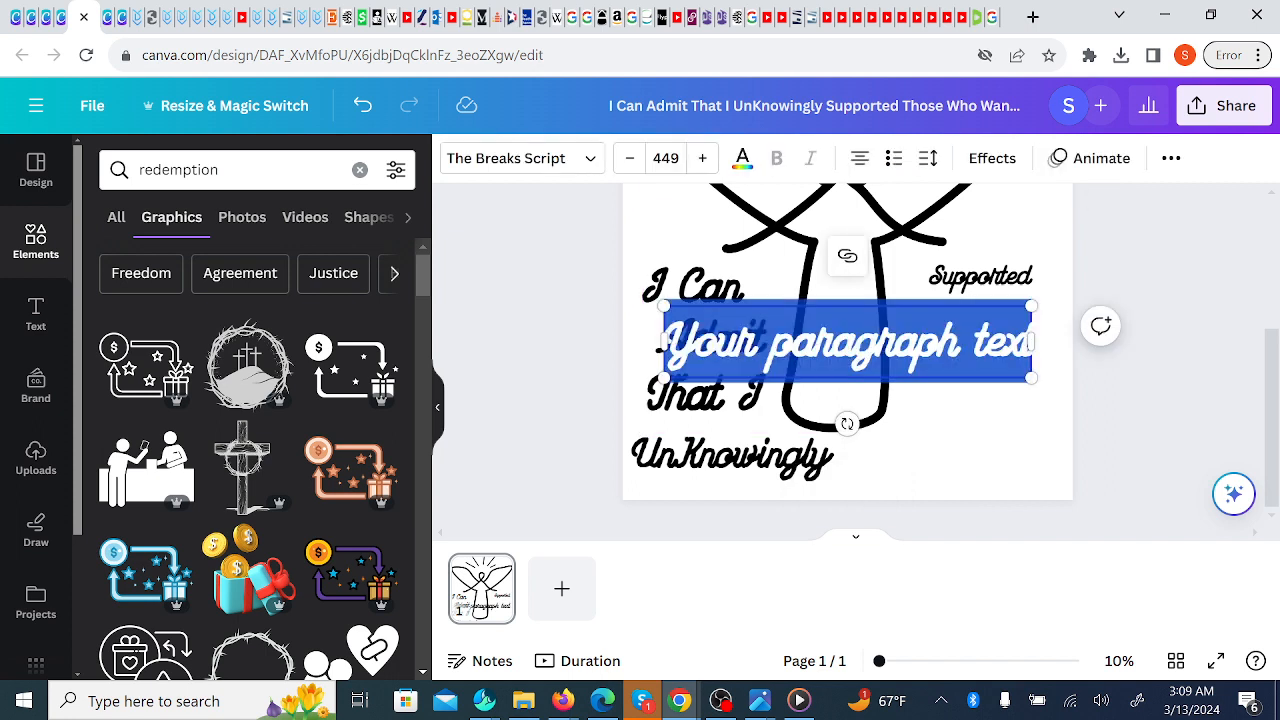
pyautogui.hotkey('ctrl', 'v')
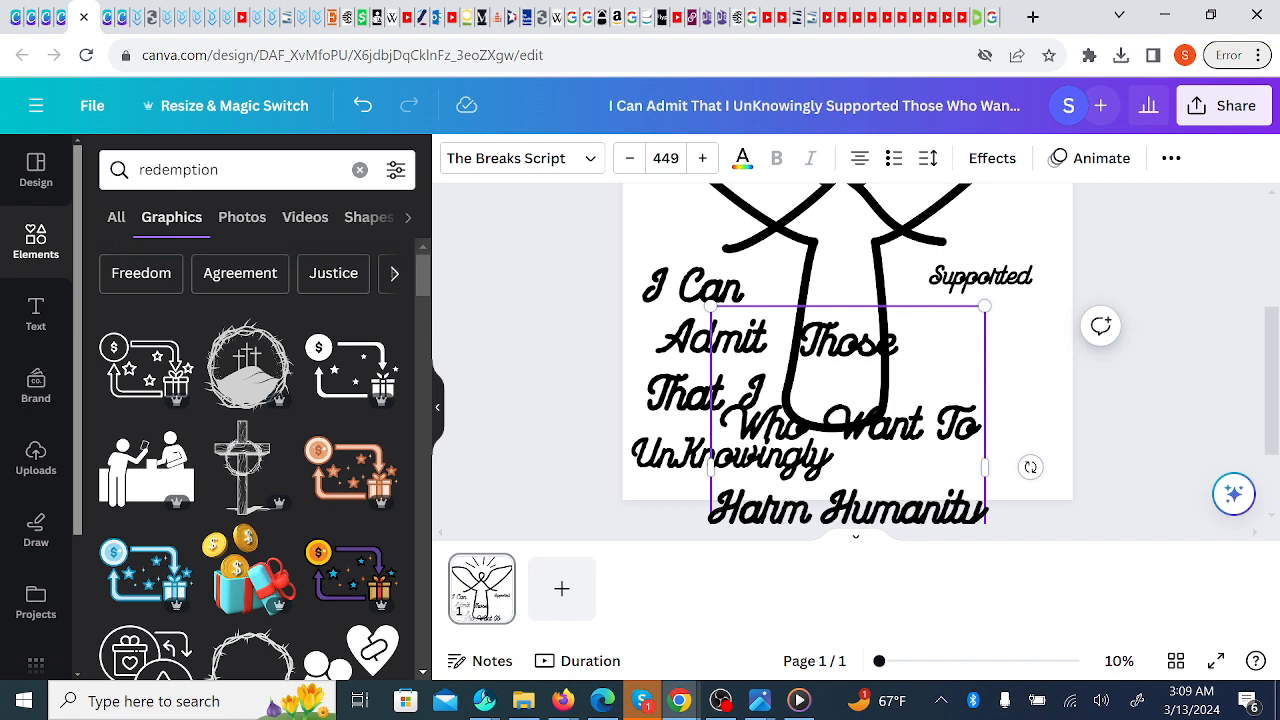
pyautogui.moveTo(937, 426); pyautogui.dragTo(976, 440)
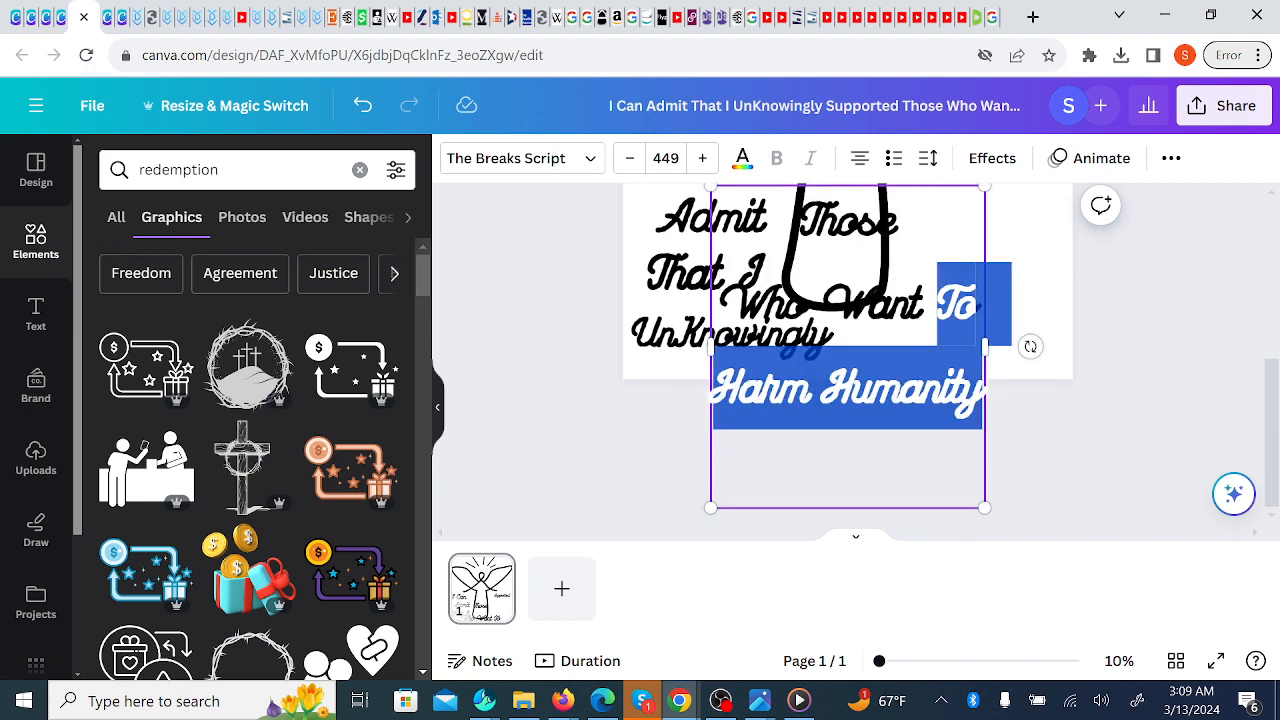
pyautogui.hotkey('ctrl', 'x')
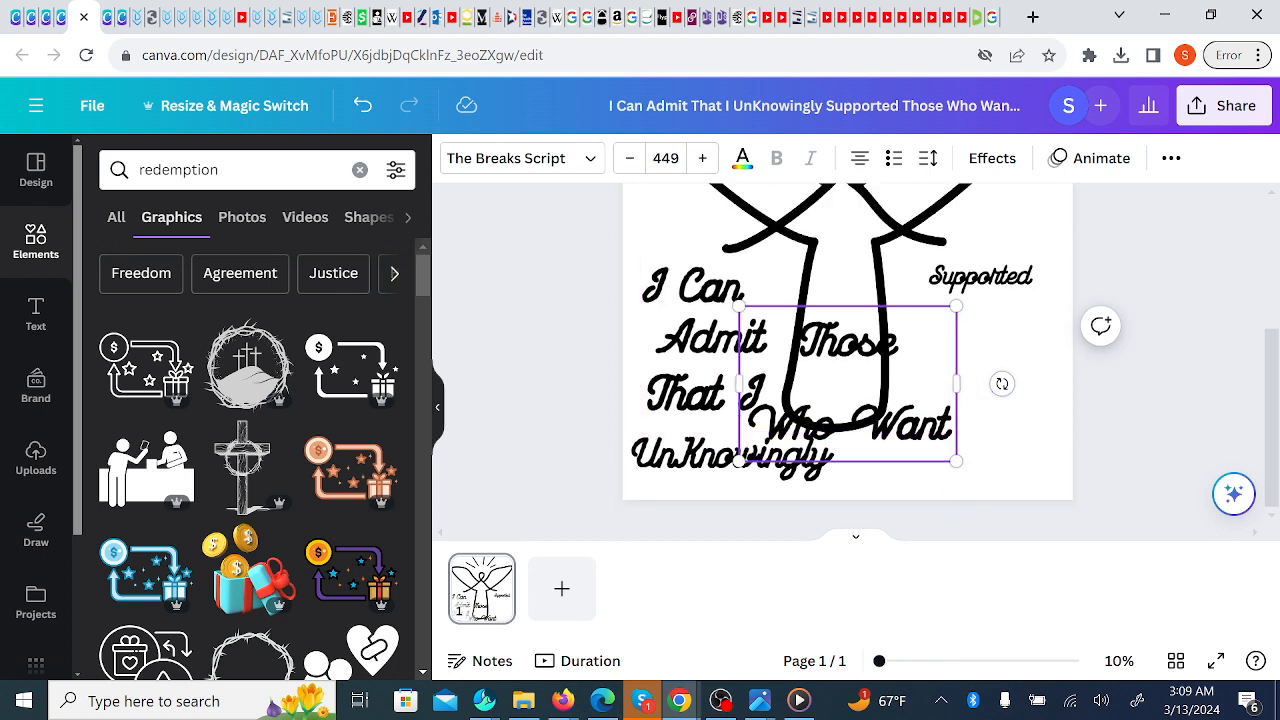
# - Move the "Those Who Want" text box to the right side of the angel, by the word "Supported"
pyautogui.moveTo(897, 425); pyautogui.dragTo(1020, 422)
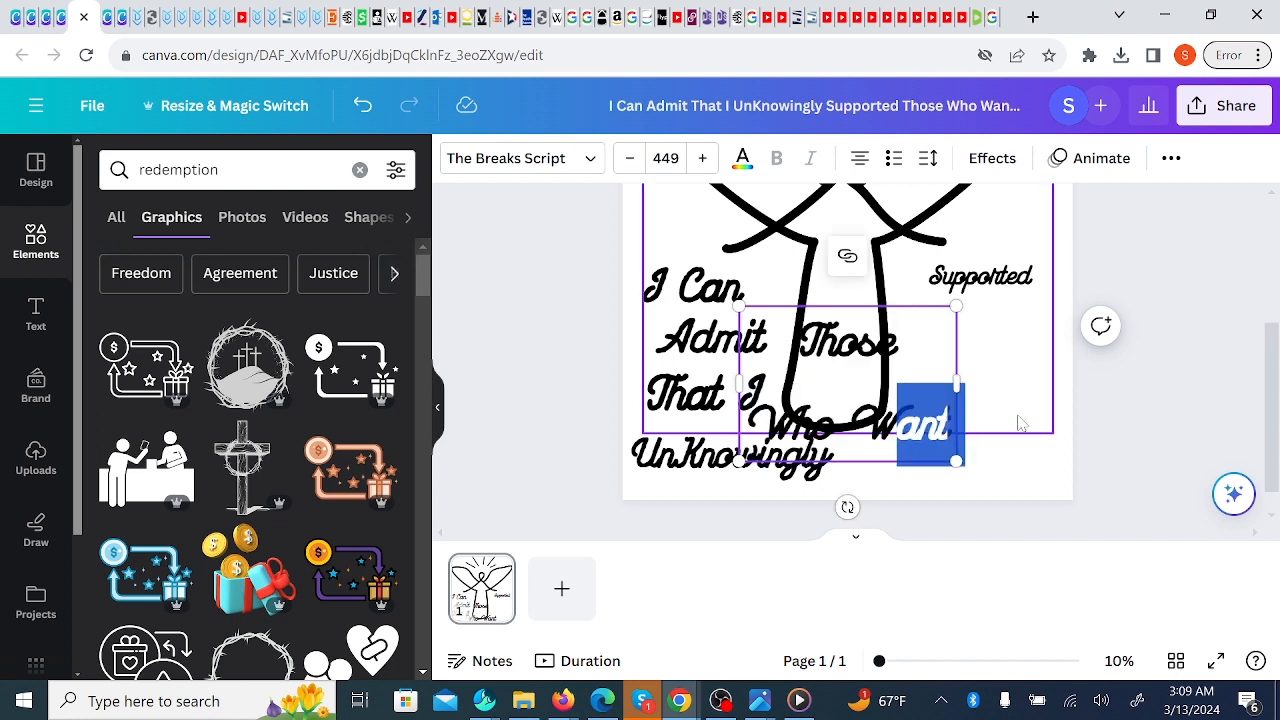
pyautogui.click(1058, 495)
pyautogui.moveTo(927, 440); pyautogui.dragTo(1062, 389)
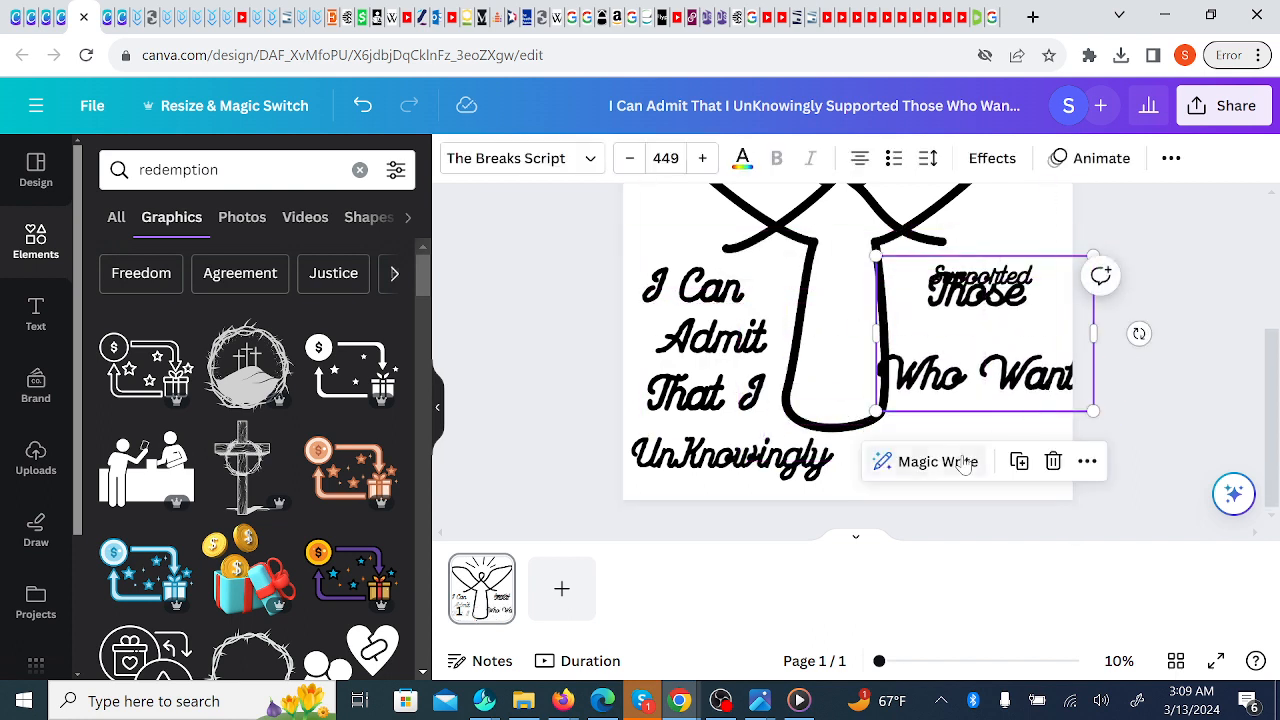
# - Add "To Harm Humanity" as a separate text box and move it toward the lower-left of the page, over "UnKnowingly"
pyautogui.click(812, 400)
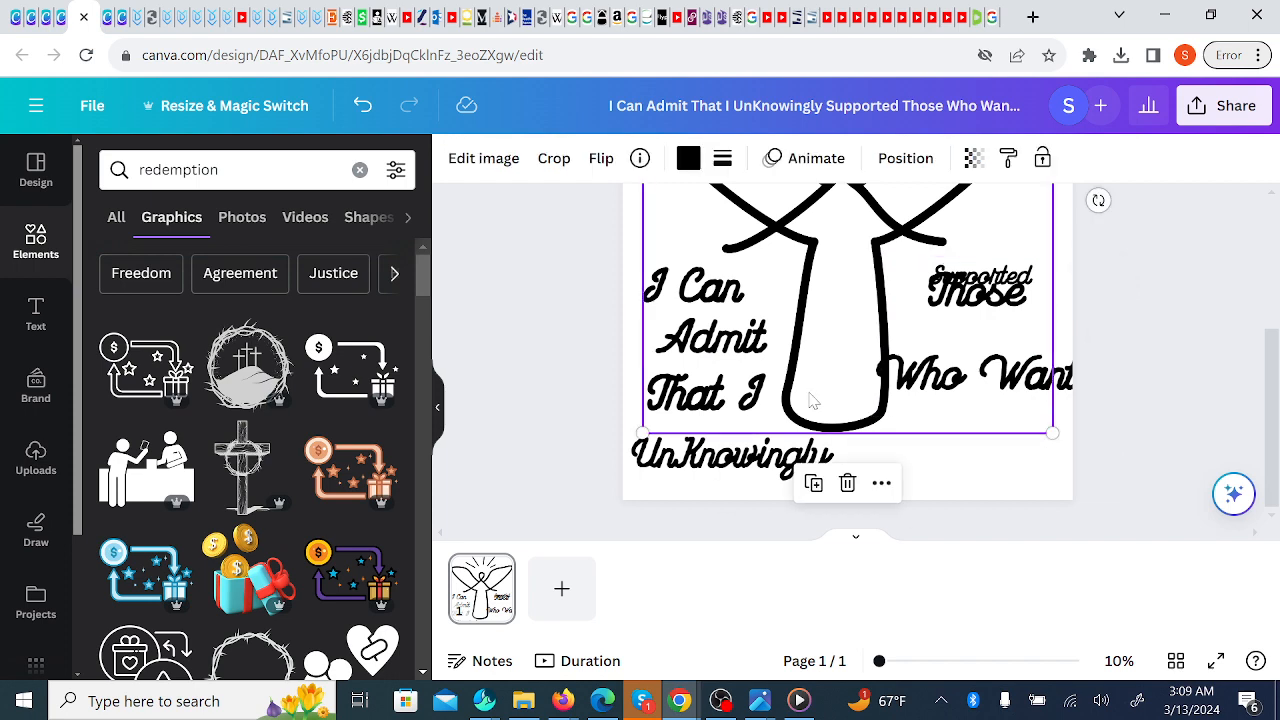
pyautogui.press('t')
pyautogui.hotkey('ctrl', 'v')
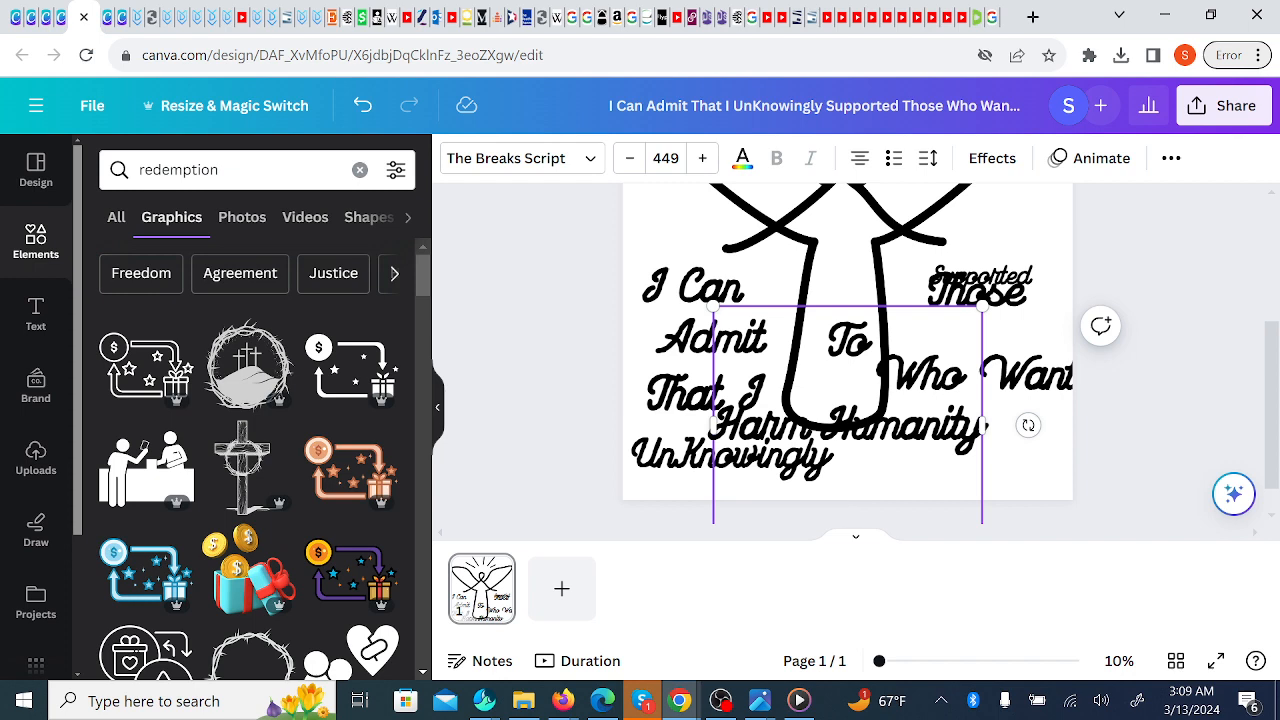
pyautogui.click(1020, 471)
pyautogui.moveTo(841, 439); pyautogui.dragTo(721, 459)
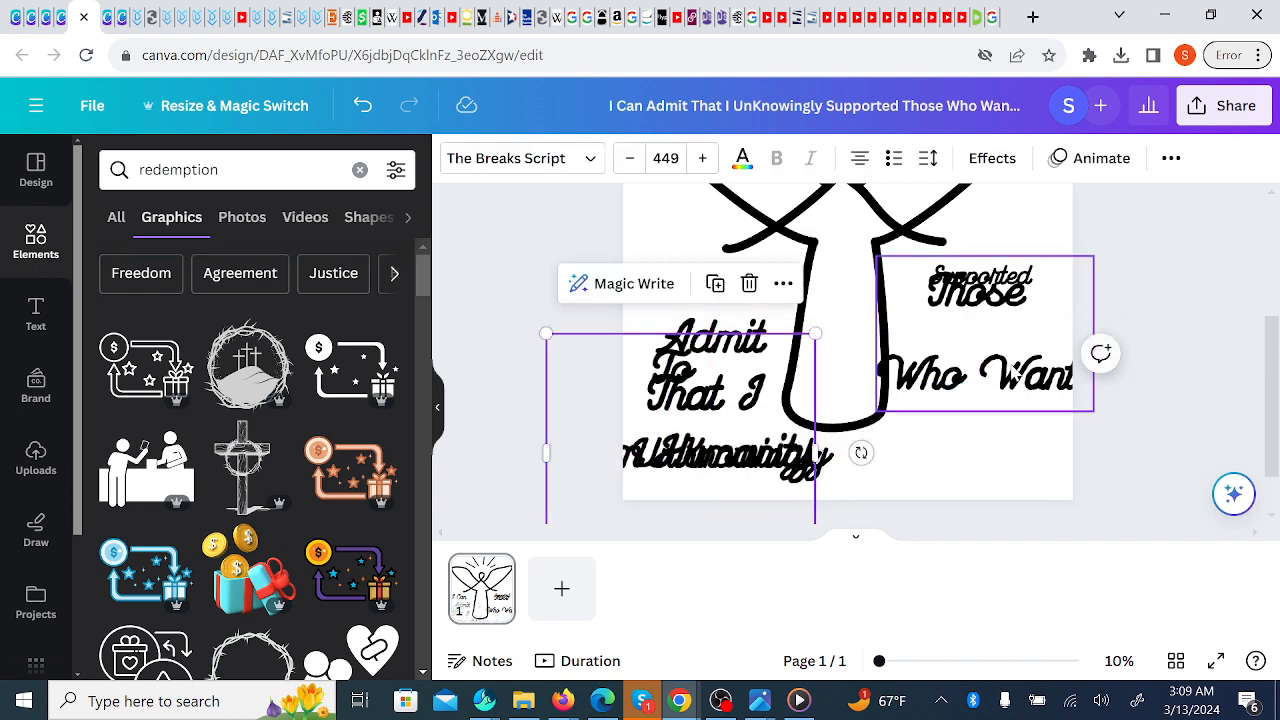
# - Copy and remove "Who Want" from the text box on the angel's right side, leaving "Those"
pyautogui.click(985, 375)
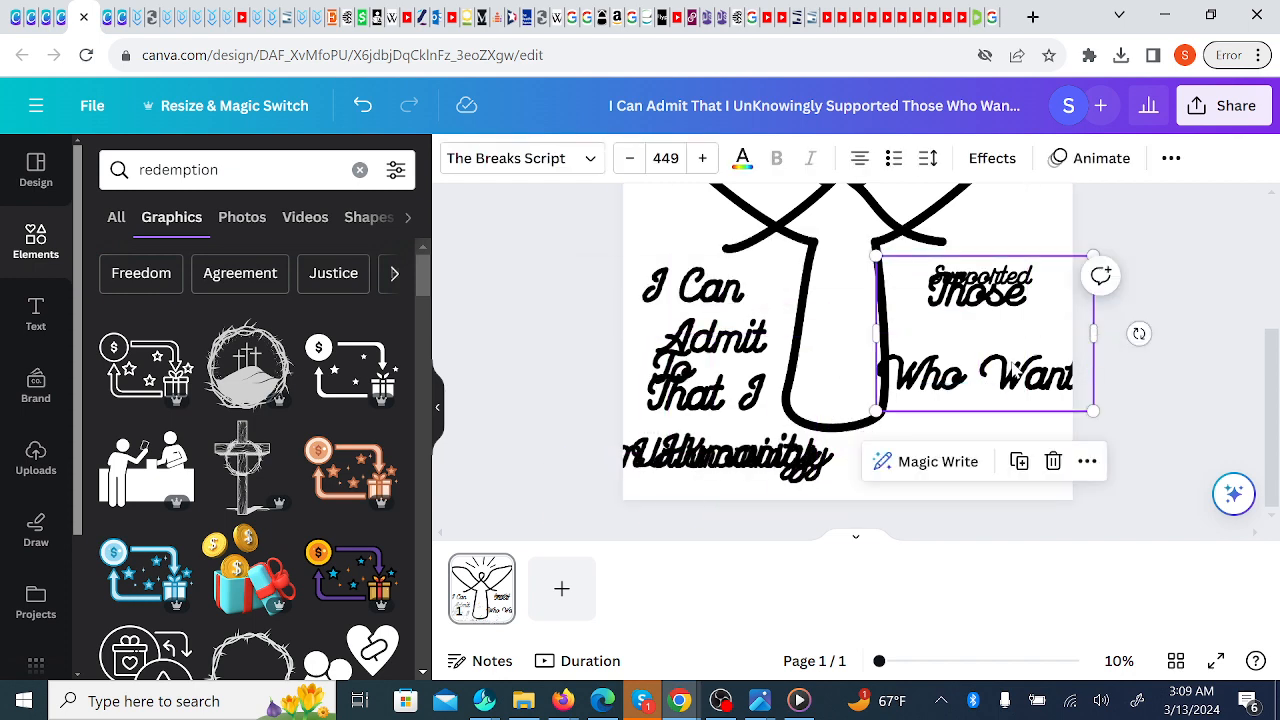
pyautogui.click(985, 375)
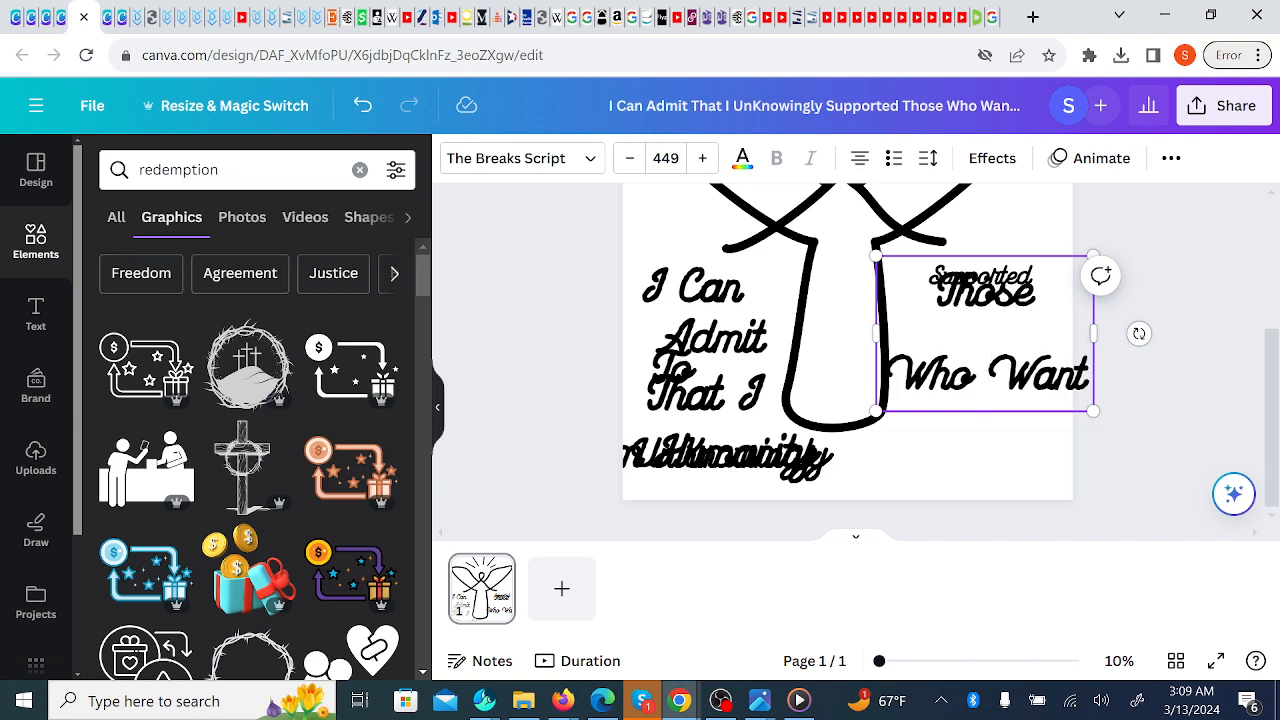
pyautogui.moveTo(885, 375); pyautogui.dragTo(1088, 375)
pyautogui.hotkey('ctrl', 'c')
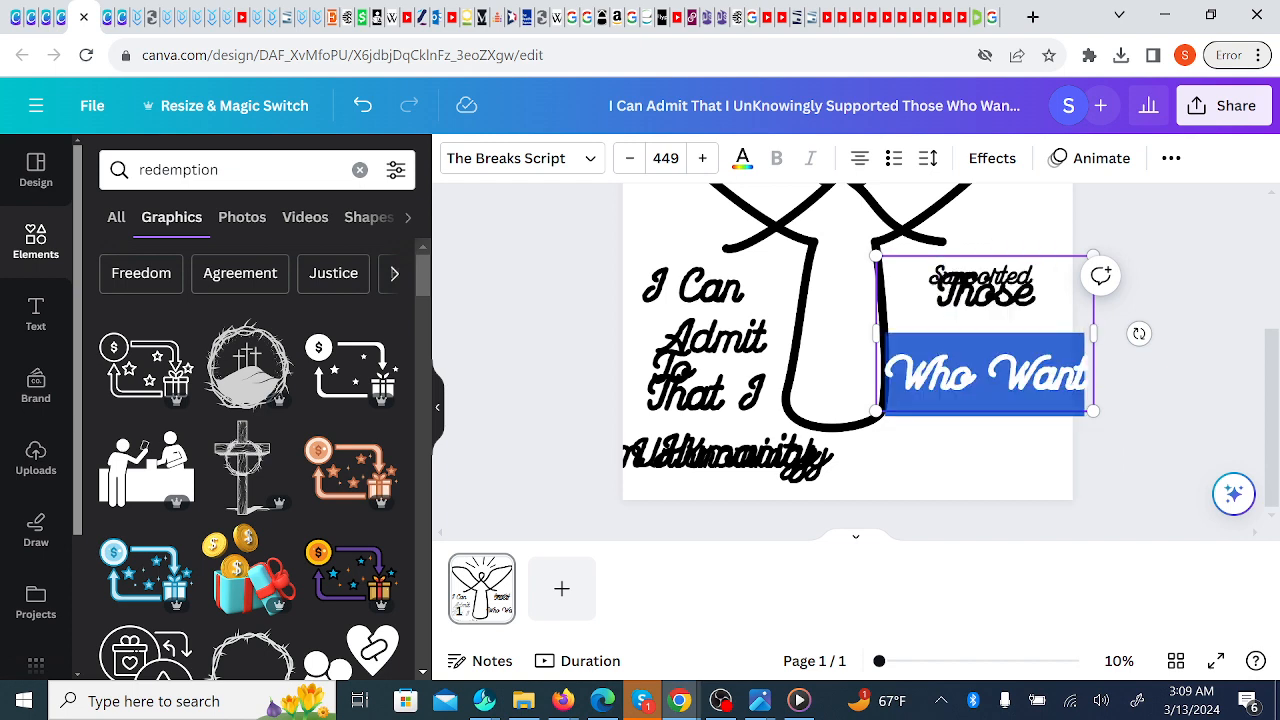
pyautogui.press('BackSpace')
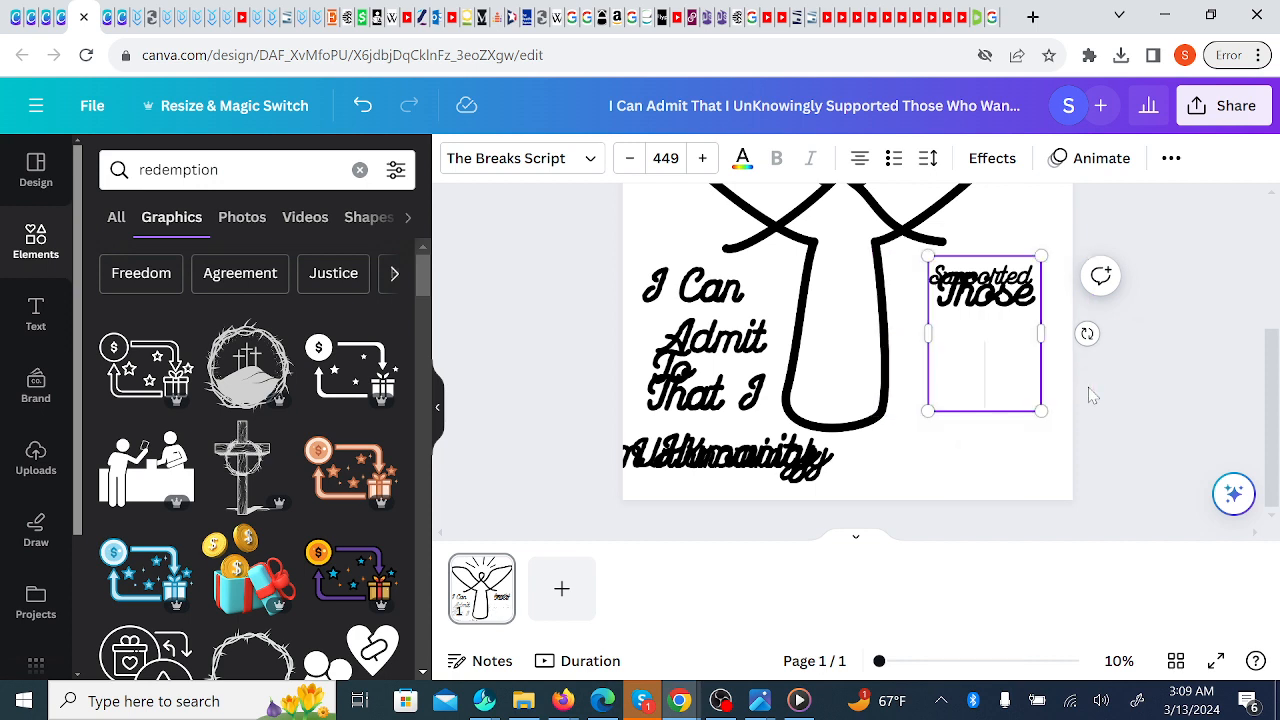
# - Remove the empty line from the "Those" text box and move it just below "Supported"
pyautogui.press('BackSpace')
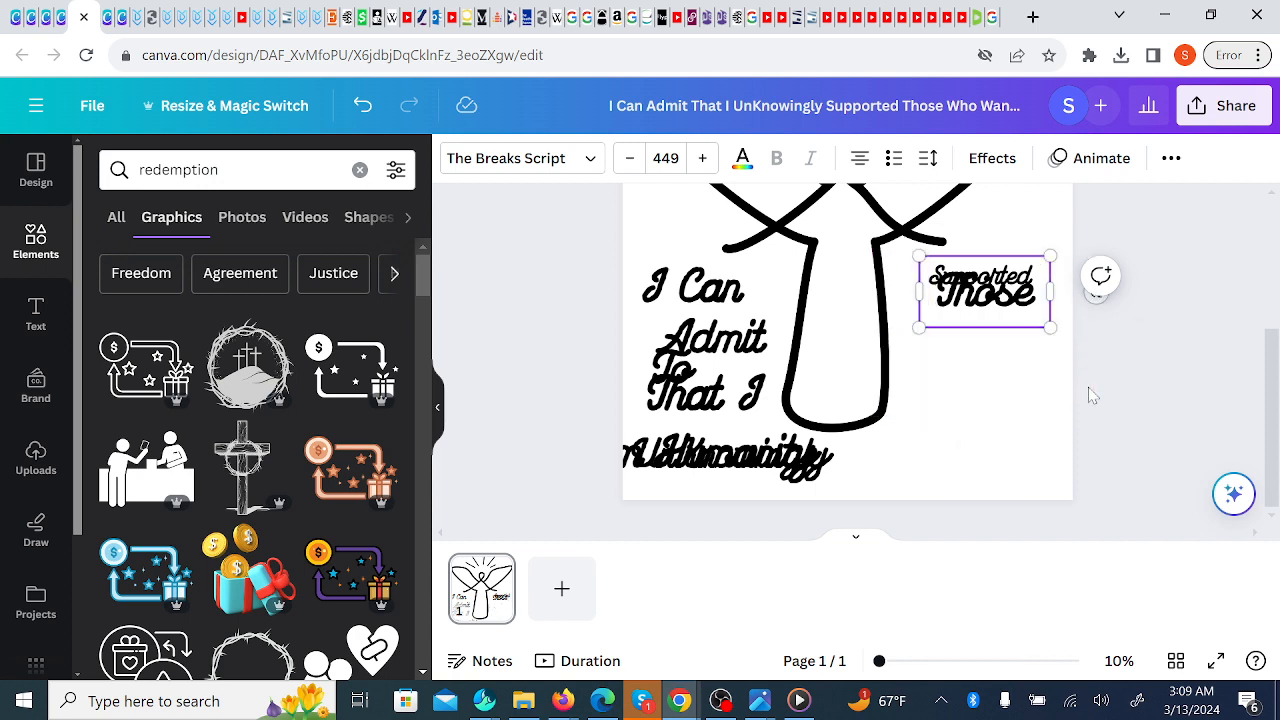
pyautogui.click(1017, 340)
pyautogui.moveTo(986, 306); pyautogui.dragTo(973, 338)
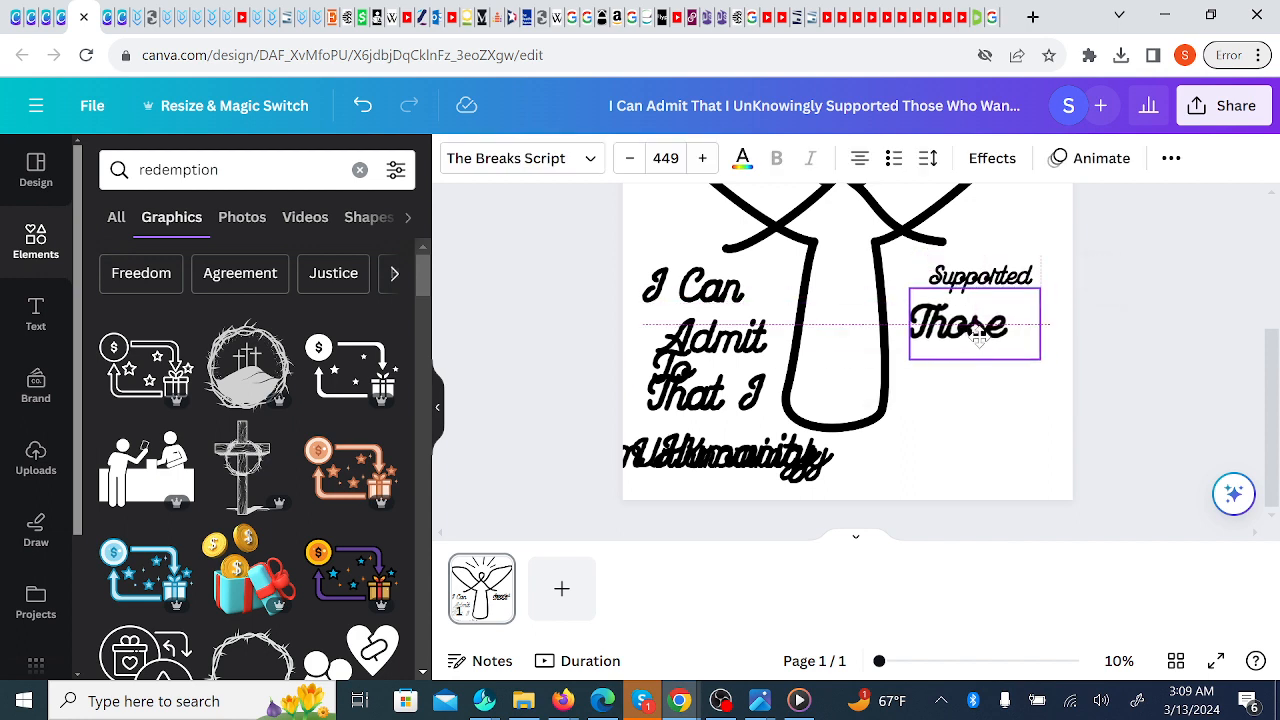
# - Add "Who Want" as a separate text box and place it below "Those" on the angel's right side
pyautogui.click(1010, 462)
pyautogui.press('t')
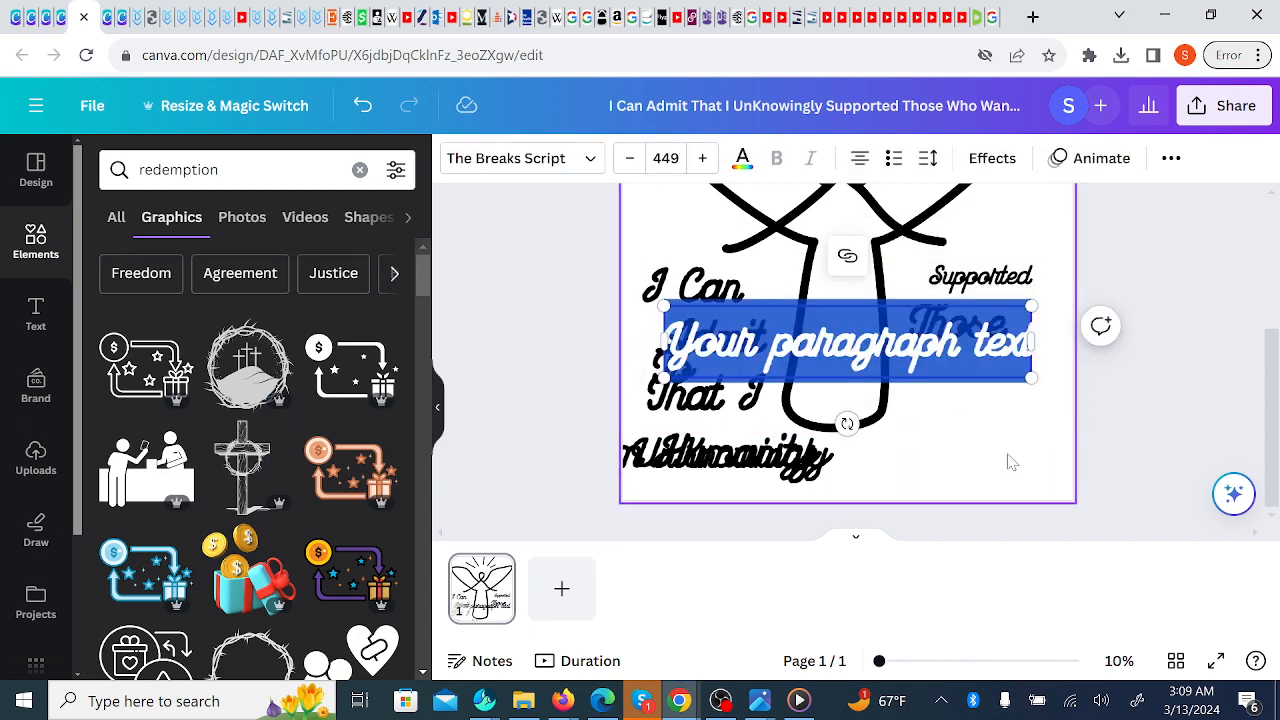
pyautogui.hotkey('ctrl', 'v')
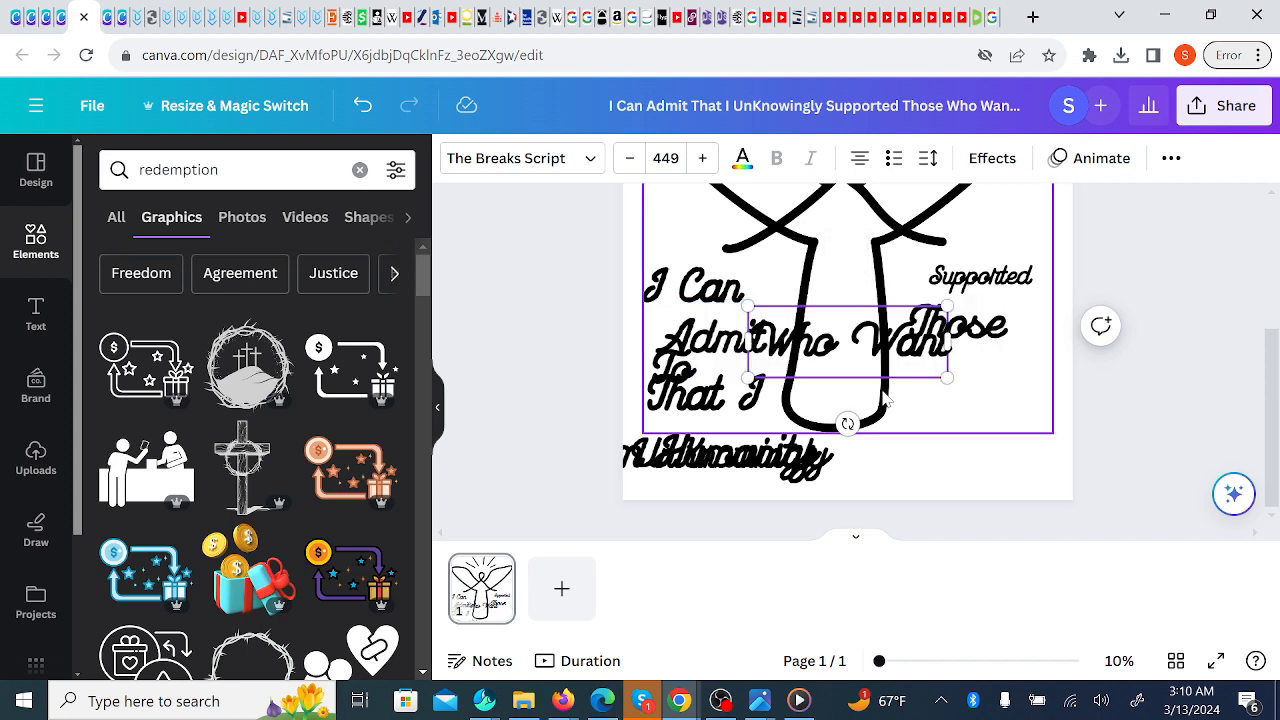
pyautogui.moveTo(851, 345); pyautogui.dragTo(957, 522)
pyautogui.click(1026, 458)
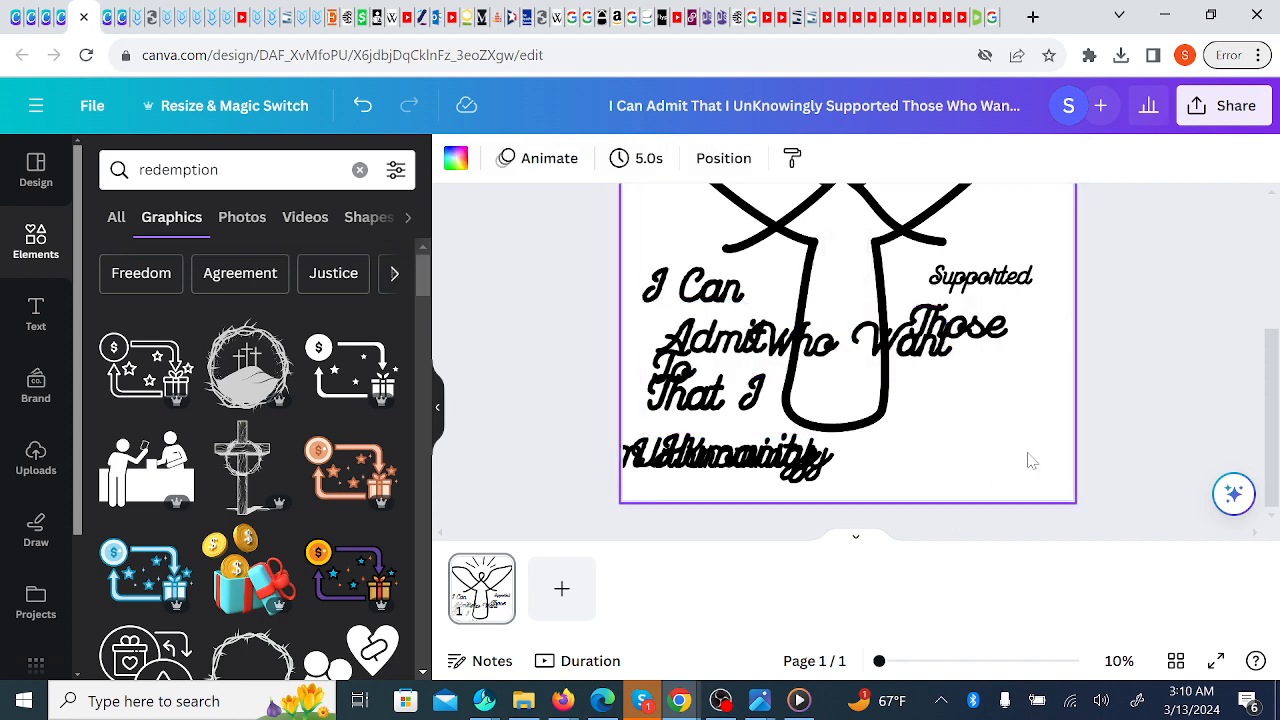
pyautogui.moveTo(900, 337); pyautogui.dragTo(1025, 367)
# - Move the "To Harm Humanity" text box to the angel's lower right and cut "Humanity" out of it
pyautogui.moveTo(767, 440); pyautogui.dragTo(1043, 447)
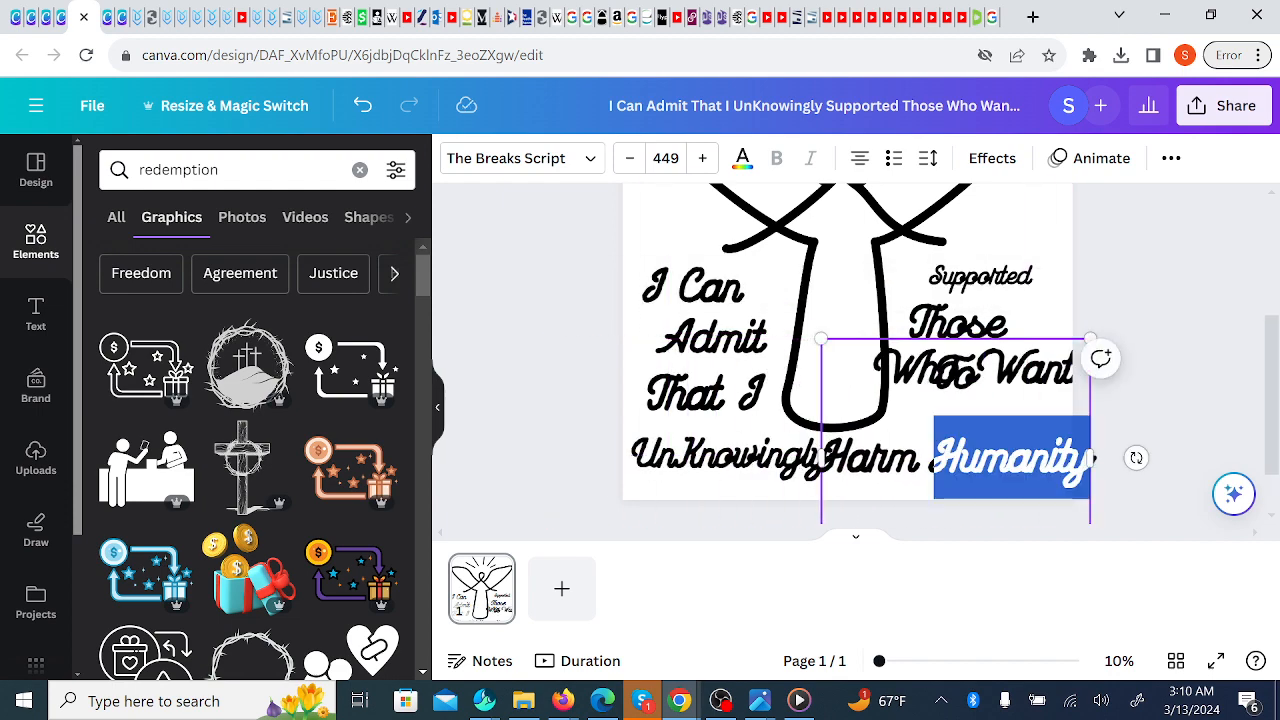
pyautogui.doubleClick(1006, 470)
pyautogui.click(934, 458)
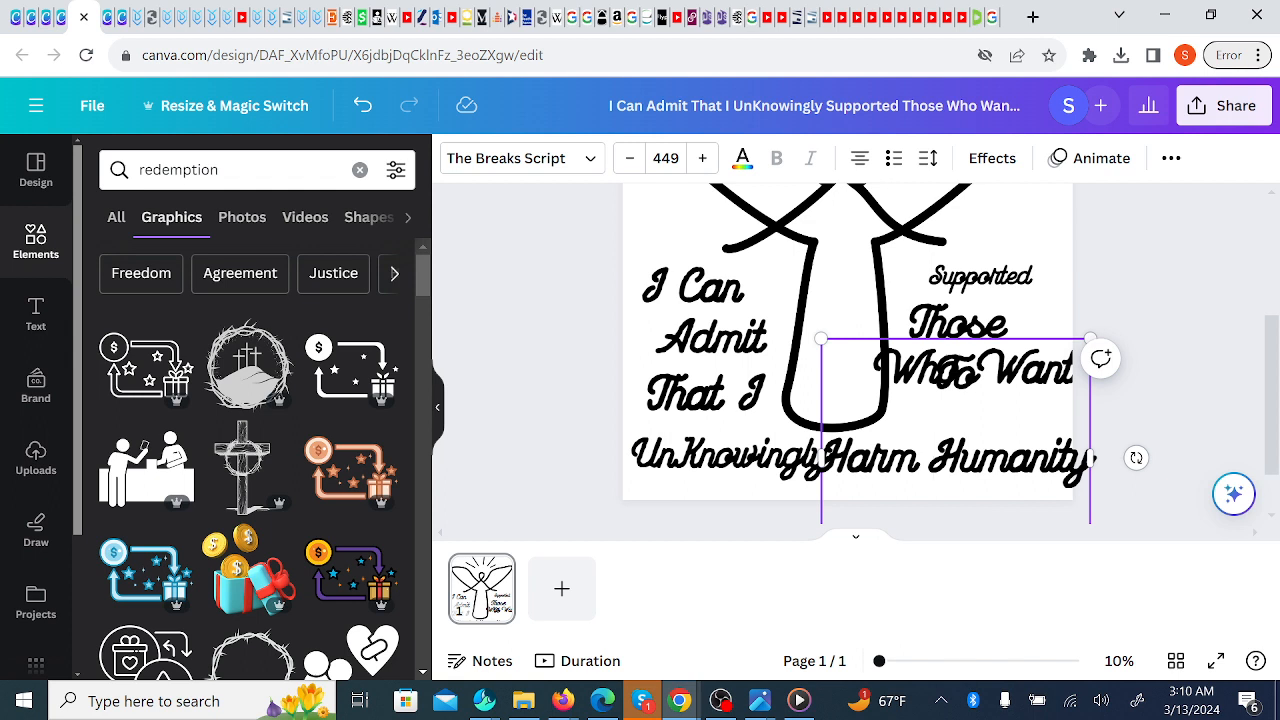
pyautogui.moveTo(934, 458); pyautogui.dragTo(1090, 458)
pyautogui.hotkey('ctrl', 'c')
pyautogui.press('BackSpace')
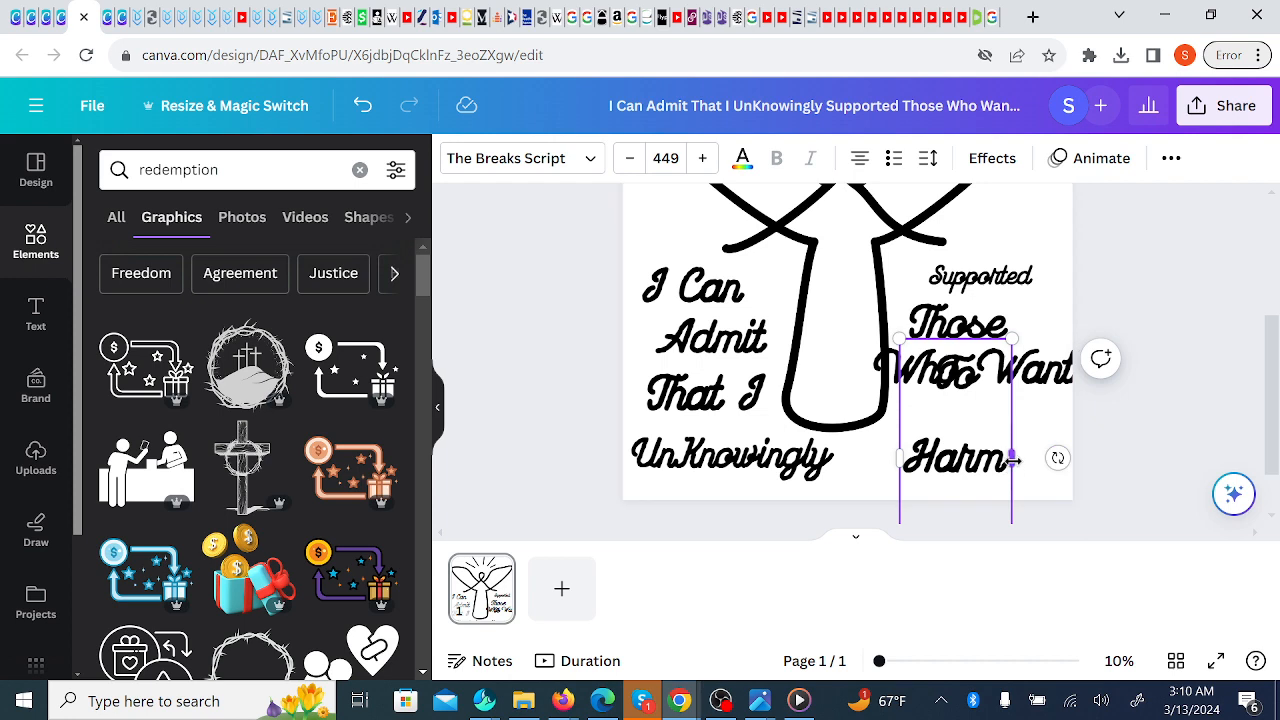
# - Widen the "To Harm" text box, remove its trailing empty line and move it over the words on the angel's left side
pyautogui.moveTo(1015, 458); pyautogui.dragTo(1081, 458)
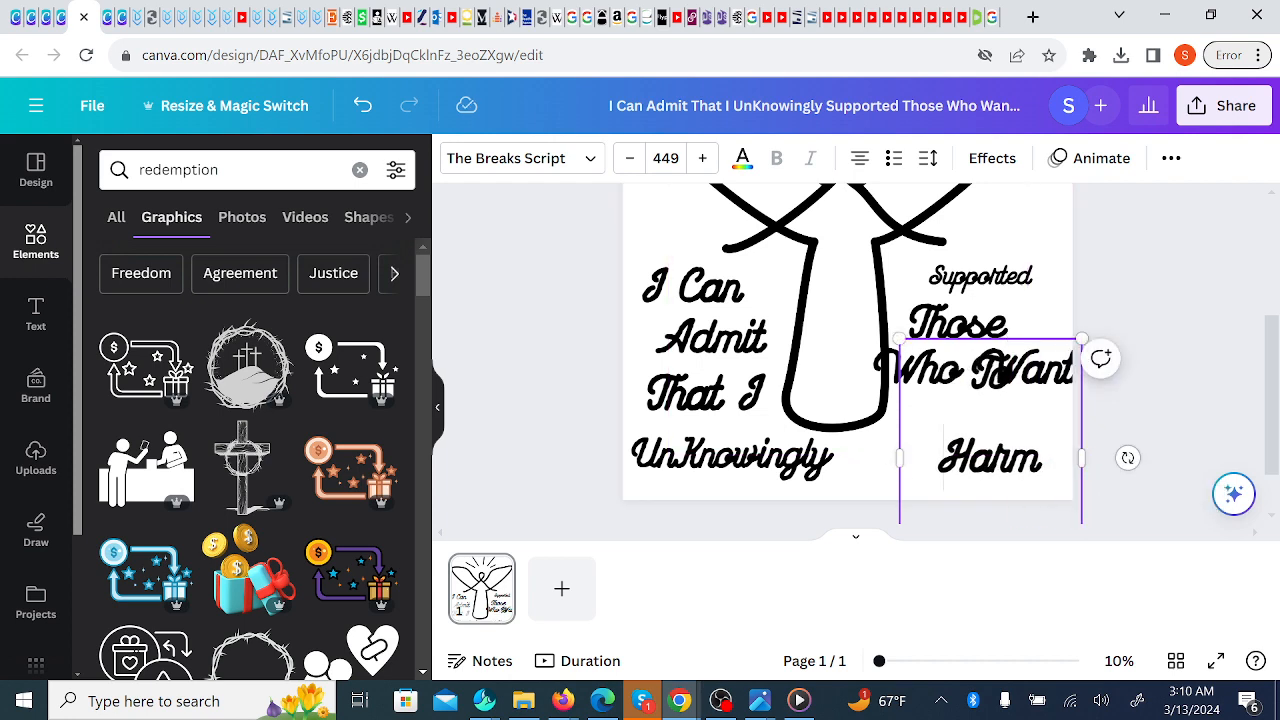
pyautogui.moveTo(898, 458); pyautogui.dragTo(809, 468)
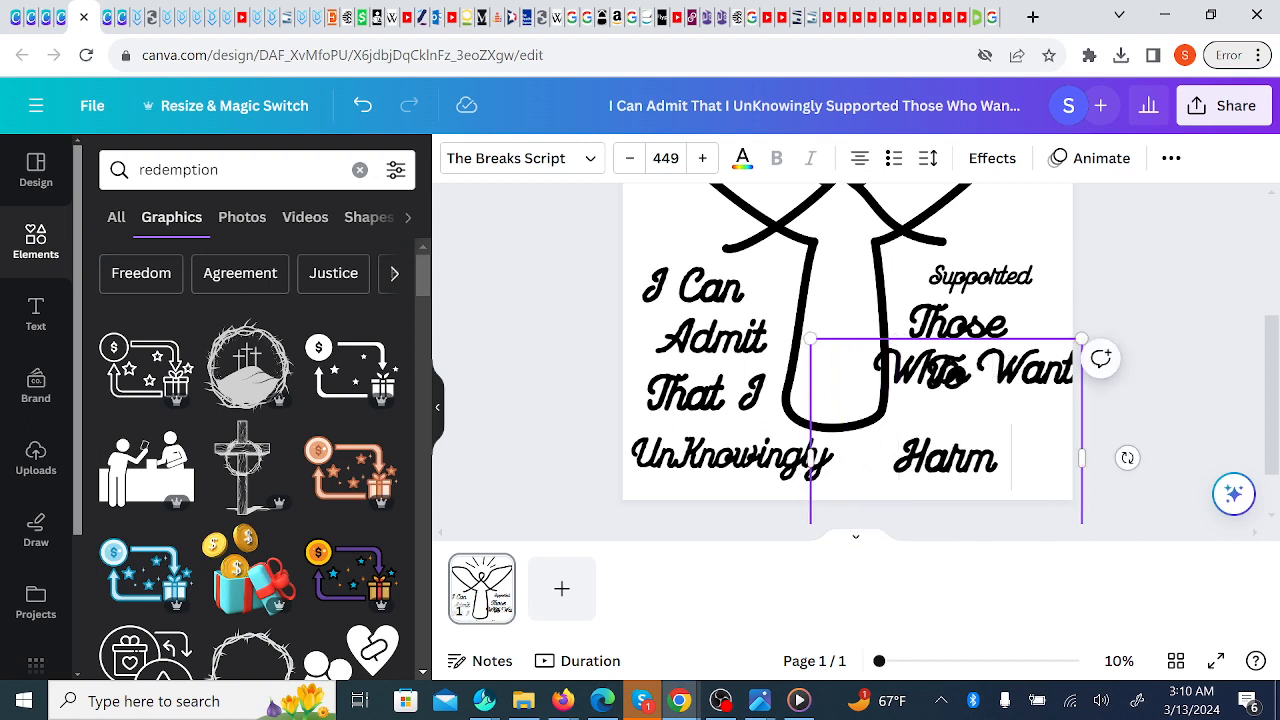
pyautogui.press('BackSpace')
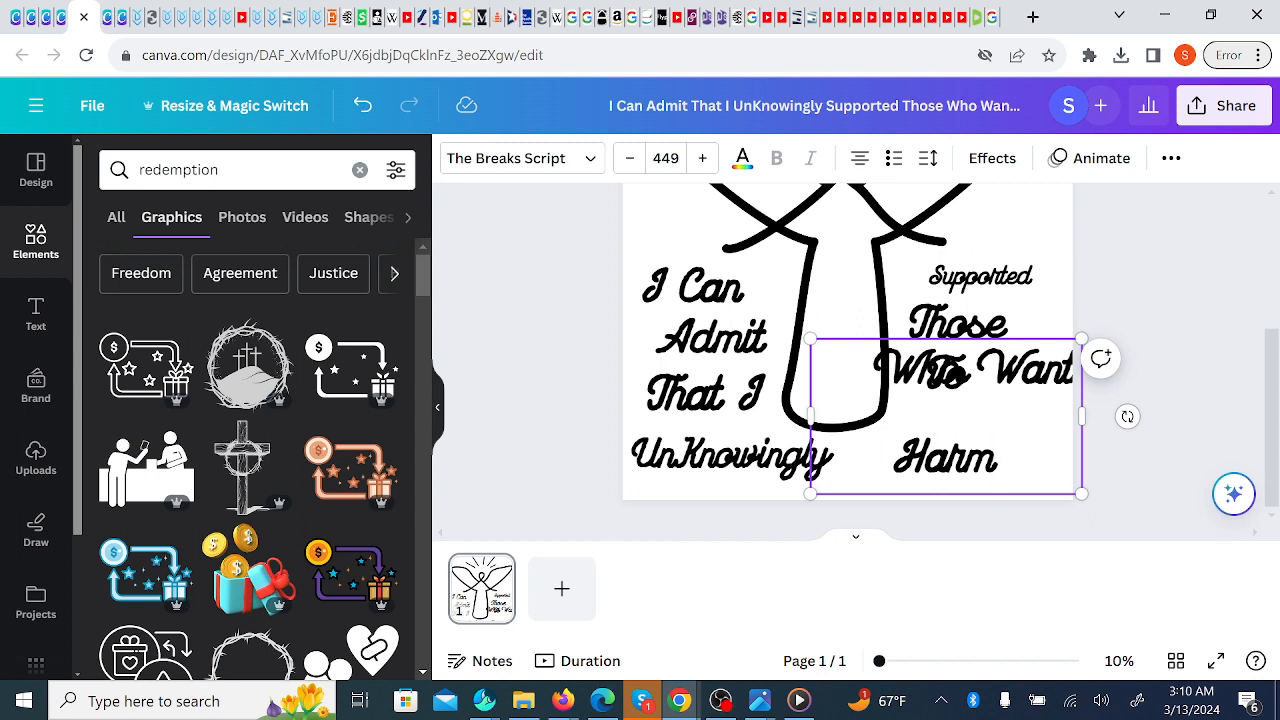
pyautogui.press('BackSpace')
pyautogui.hotkey('ctrl', 'z')
pyautogui.click(1134, 480)
pyautogui.moveTo(864, 447); pyautogui.dragTo(648, 363)
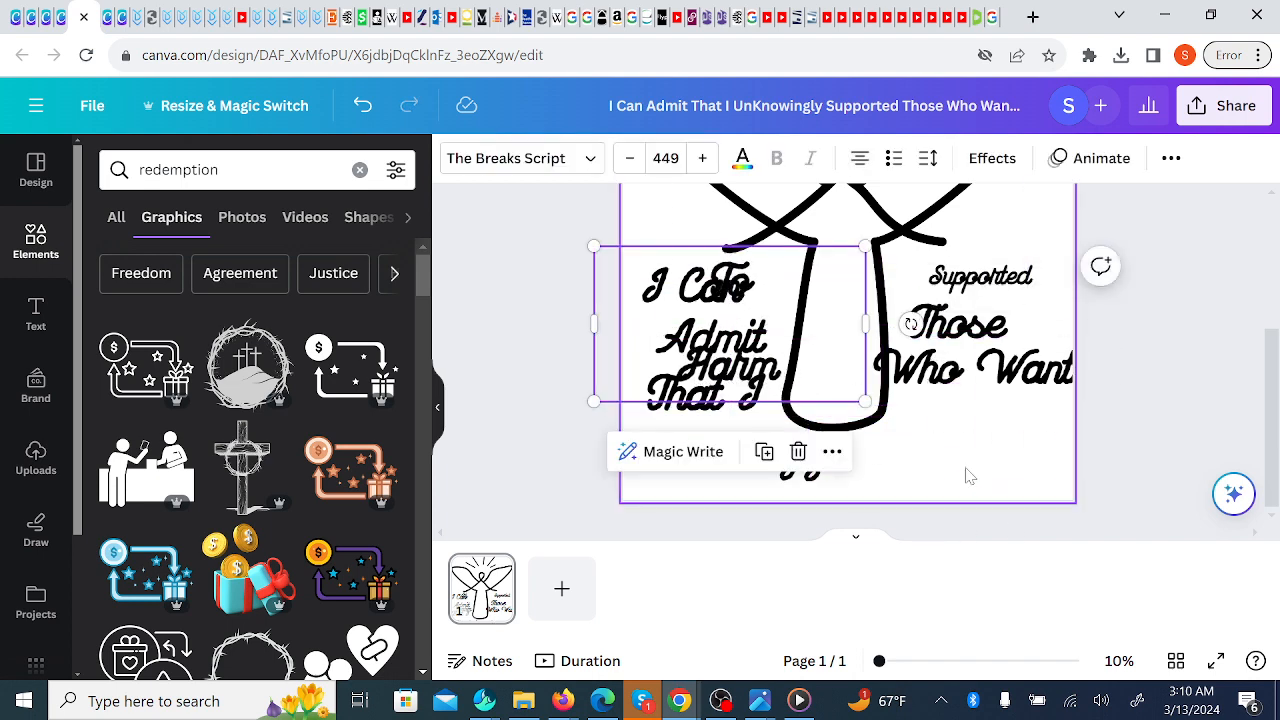
# - Add "Humanity" as a separate text box and place it at the page's lower-right edge
pyautogui.click(968, 476)
pyautogui.press('t')
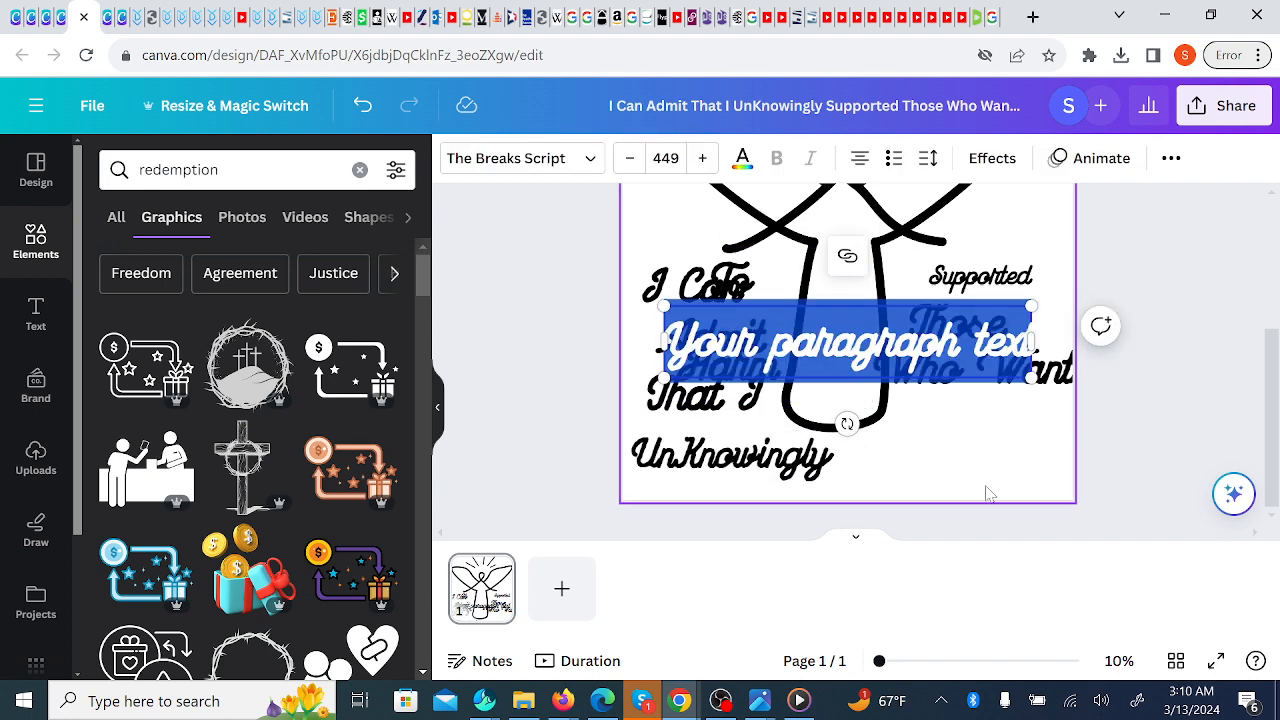
pyautogui.hotkey('ctrl', 'v')
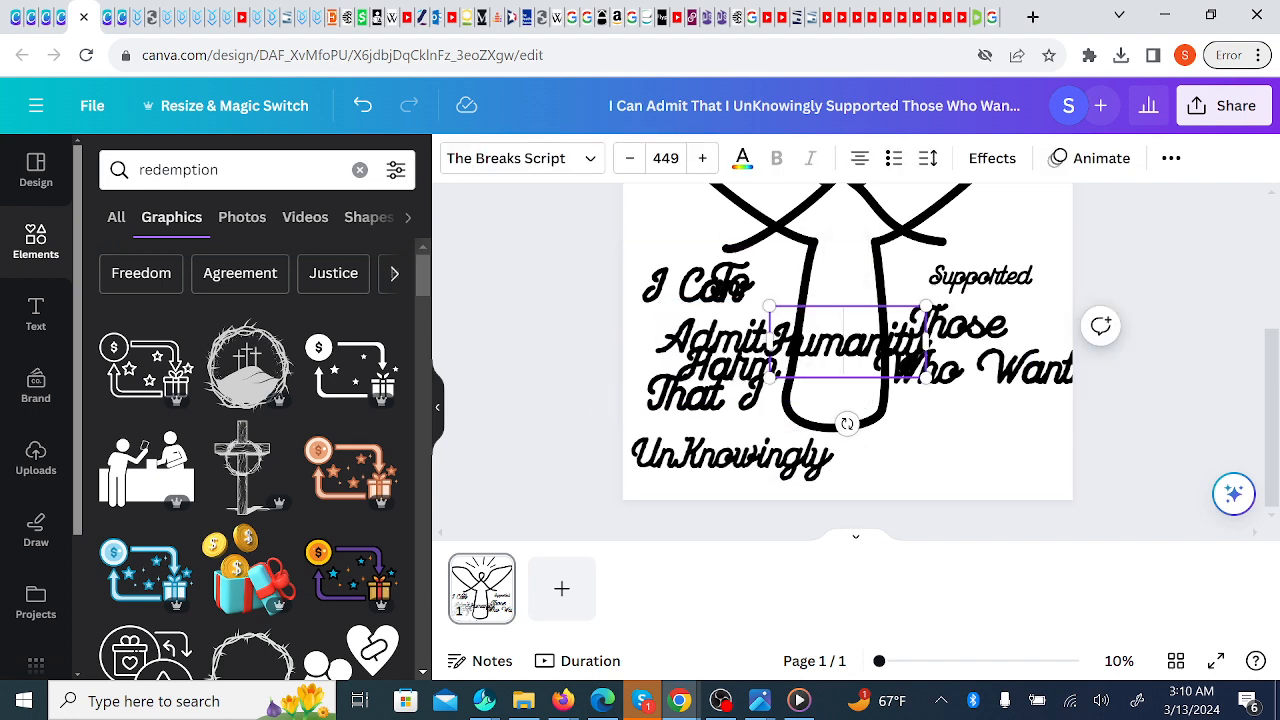
pyautogui.moveTo(843, 343); pyautogui.dragTo(940, 405)
pyautogui.click(1006, 499)
pyautogui.moveTo(846, 348); pyautogui.dragTo(998, 537)
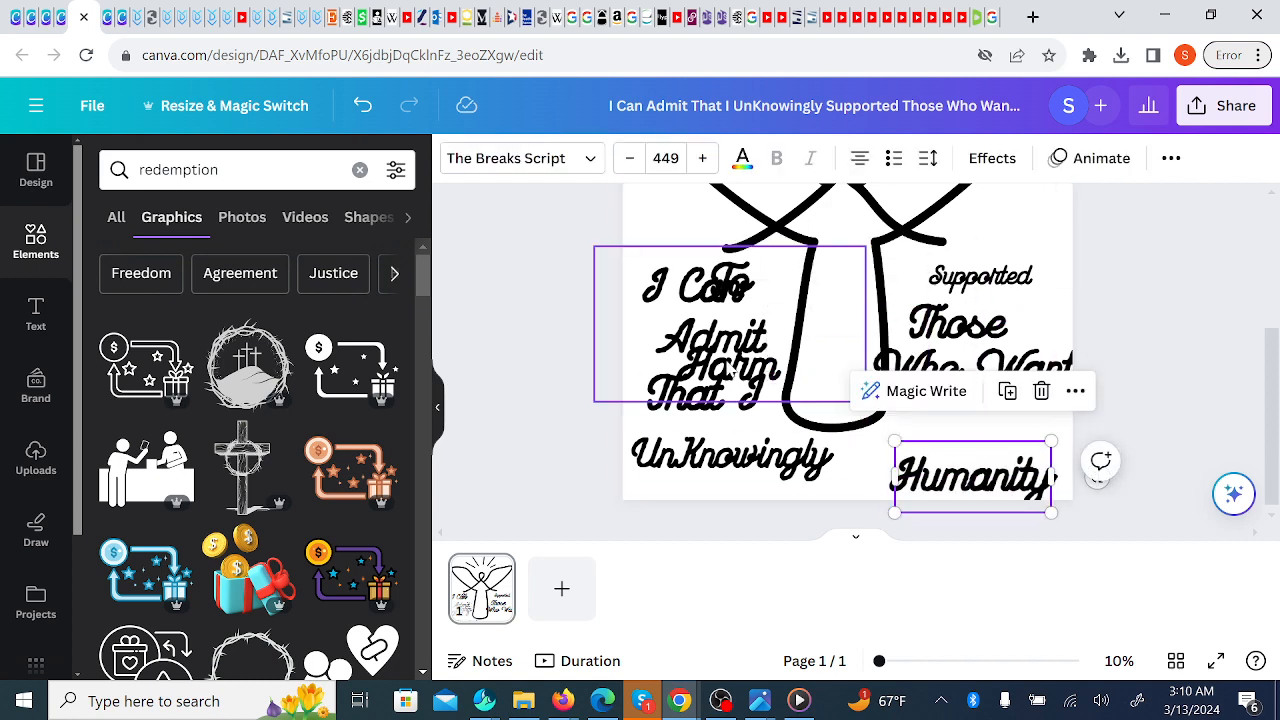
# - Move the "To Harm" text box onto the angel's robe and delete "Harm" and its line, leaving "To"
pyautogui.moveTo(733, 367); pyautogui.dragTo(842, 403)
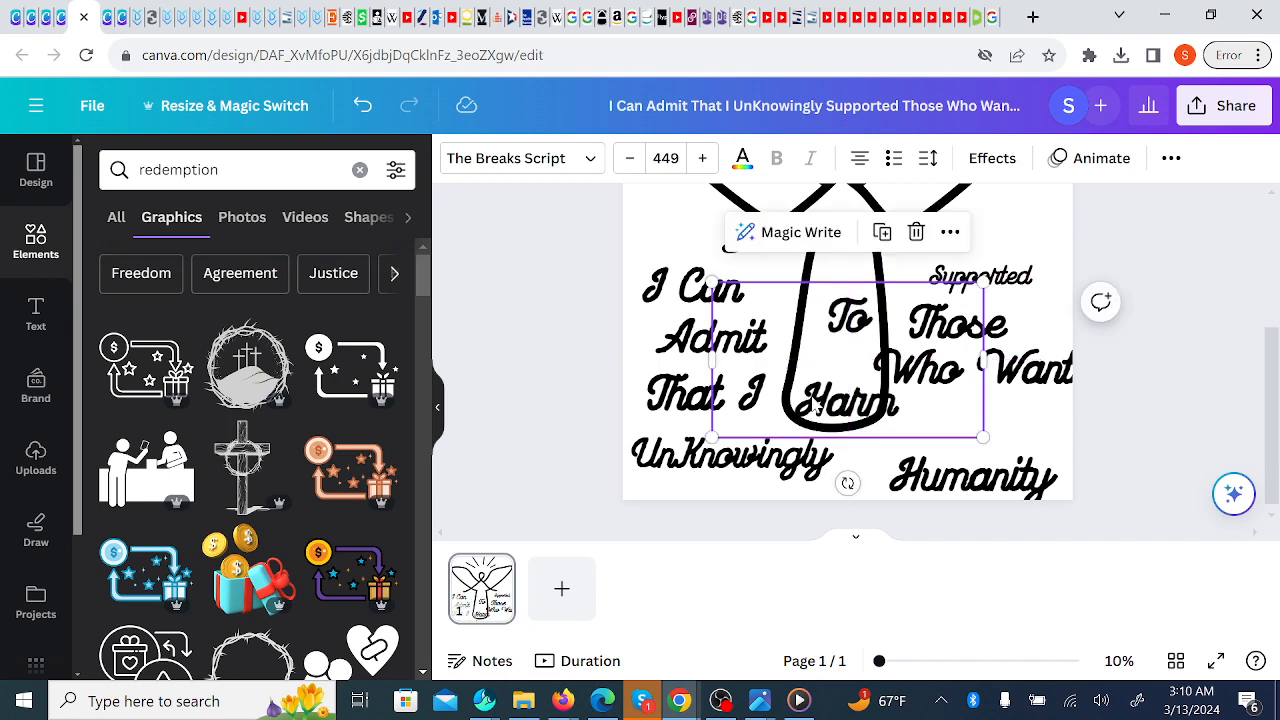
pyautogui.click(814, 405)
pyautogui.hotkey('shift', 'Right')
pyautogui.hotkey('shift', 'Right')
pyautogui.hotkey('shift', 'Right')
pyautogui.hotkey('shift', 'Right')
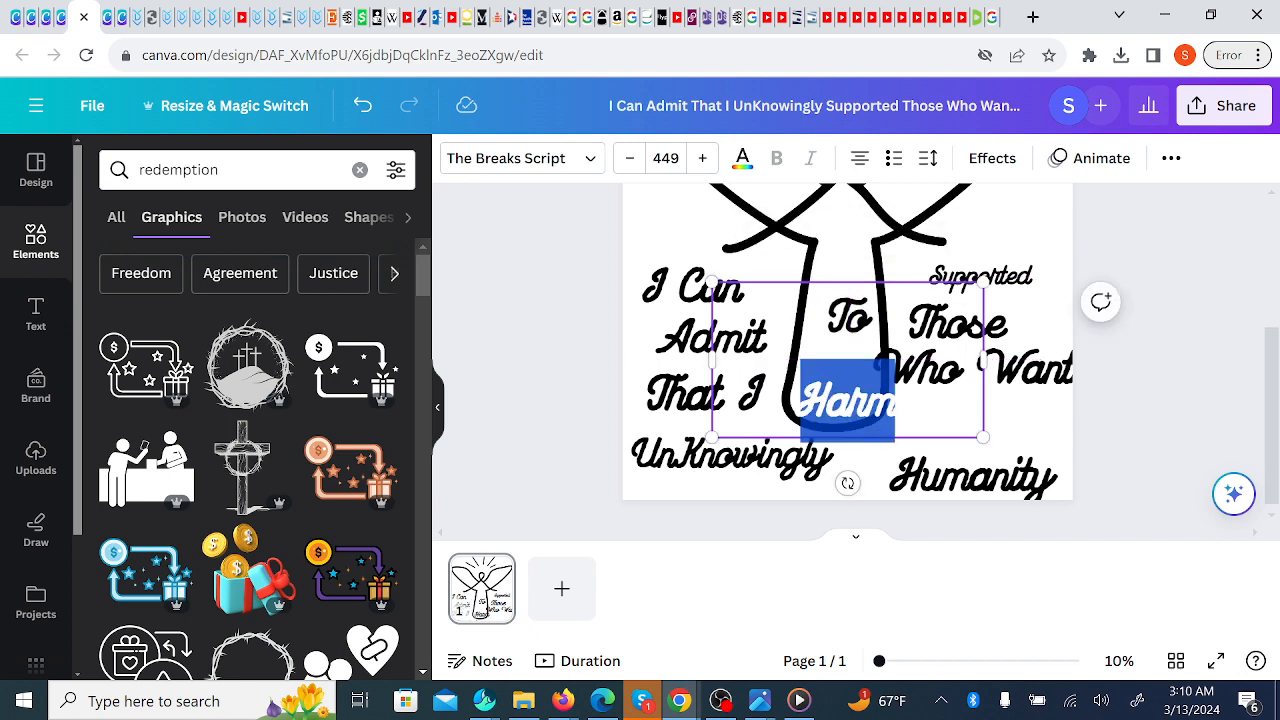
pyautogui.press('BackSpace')
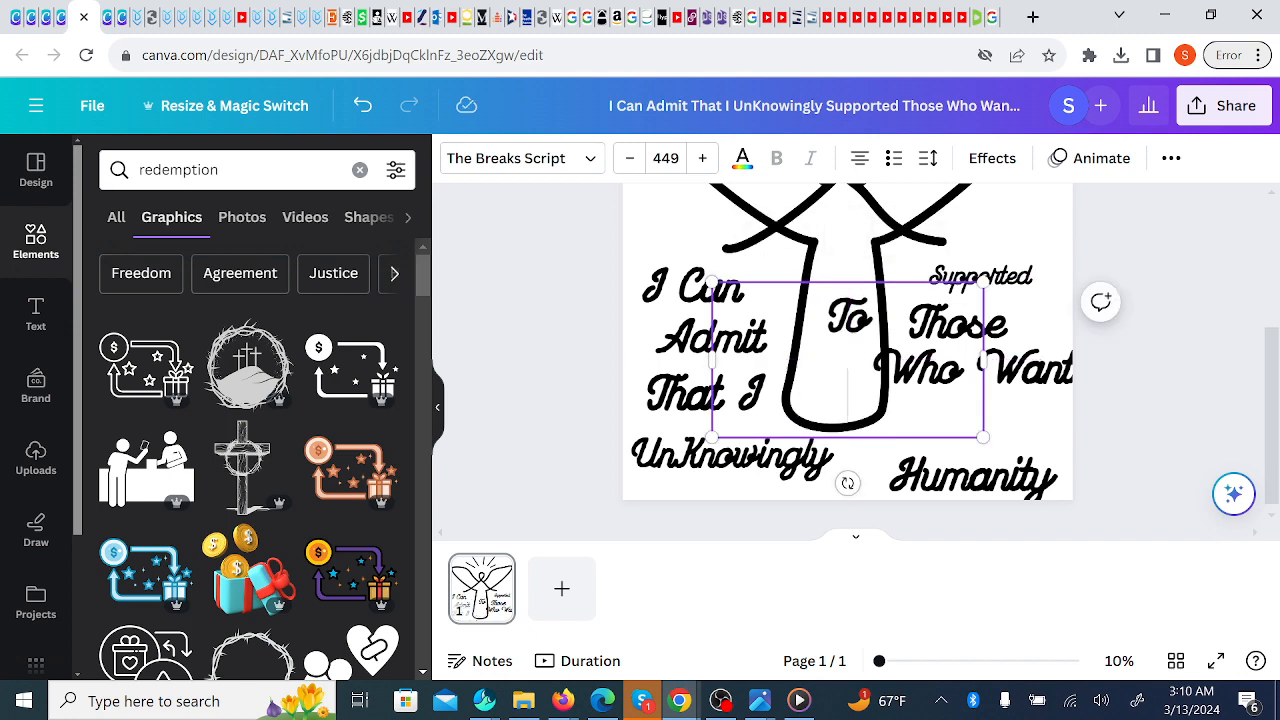
pyautogui.press('BackSpace')
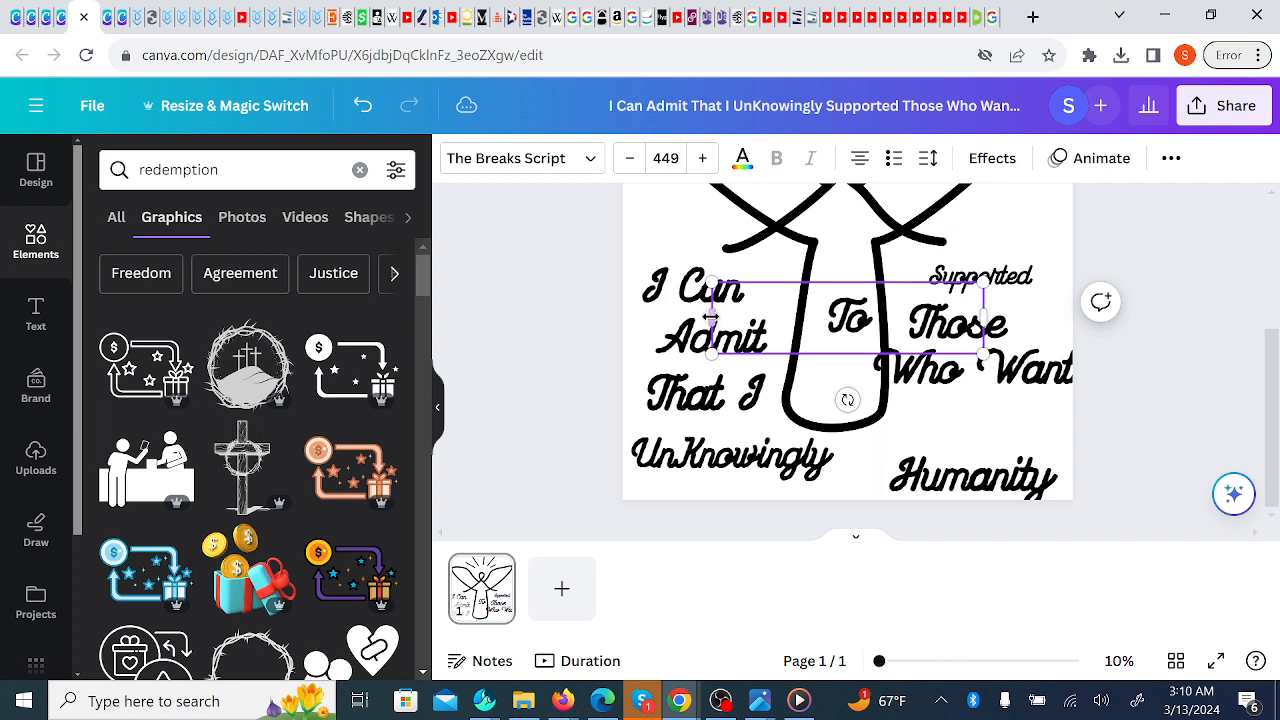
# - Narrow the "To" text box and move it below "Who Want", above "Humanity"
pyautogui.moveTo(712, 318); pyautogui.dragTo(908, 318)
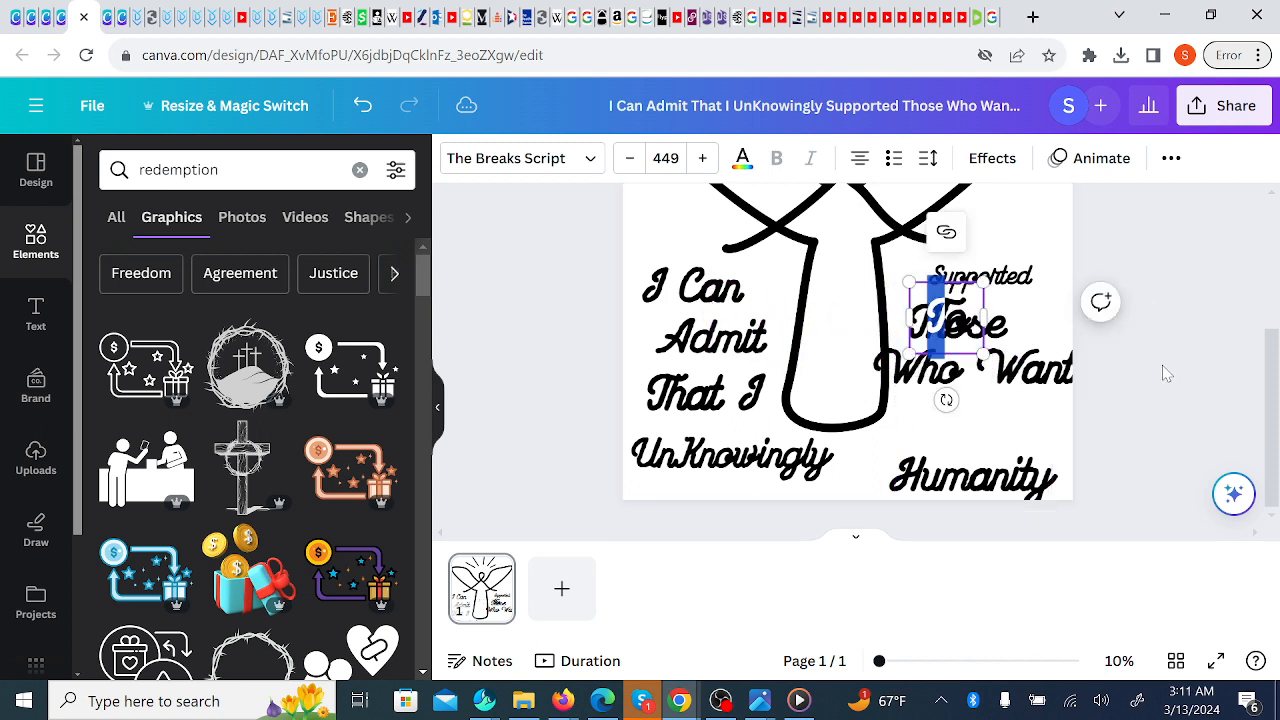
pyautogui.click(1114, 383)
pyautogui.moveTo(951, 306); pyautogui.dragTo(936, 408)
pyautogui.click(762, 338)
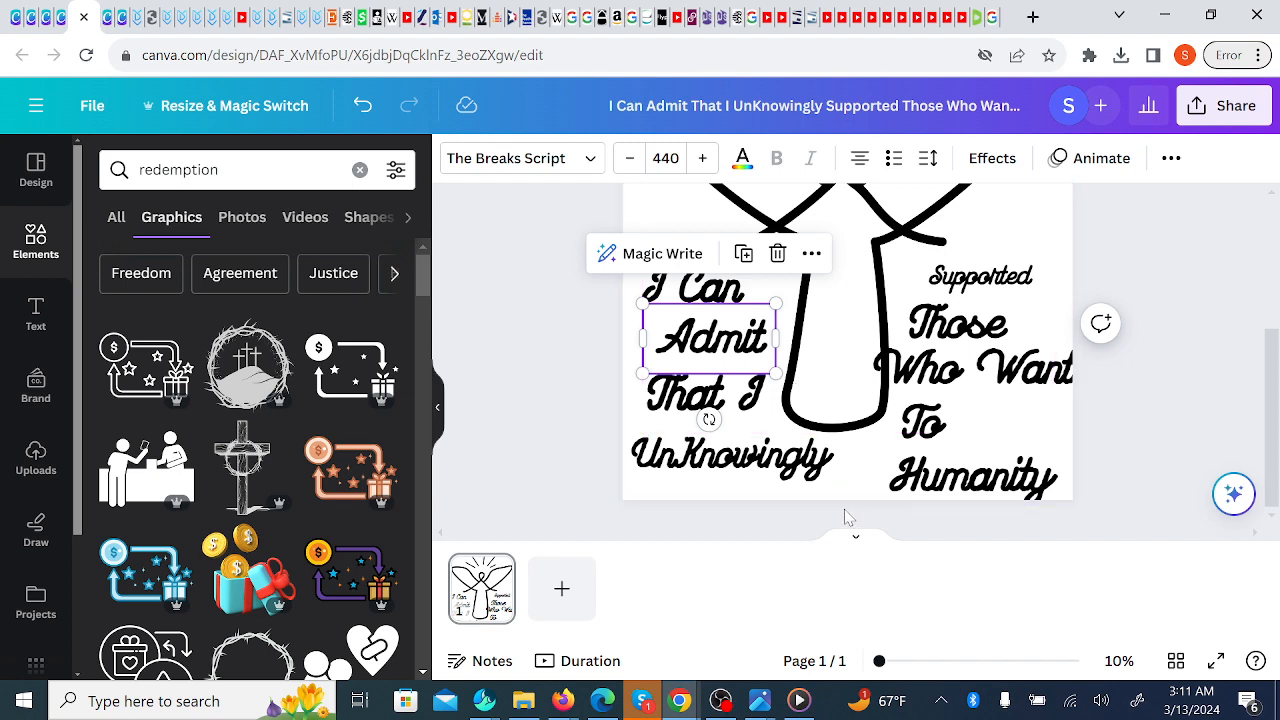
# - Add "Harm" as a new text box and place it directly after "To", above "Humanity"
pyautogui.click(1137, 420)
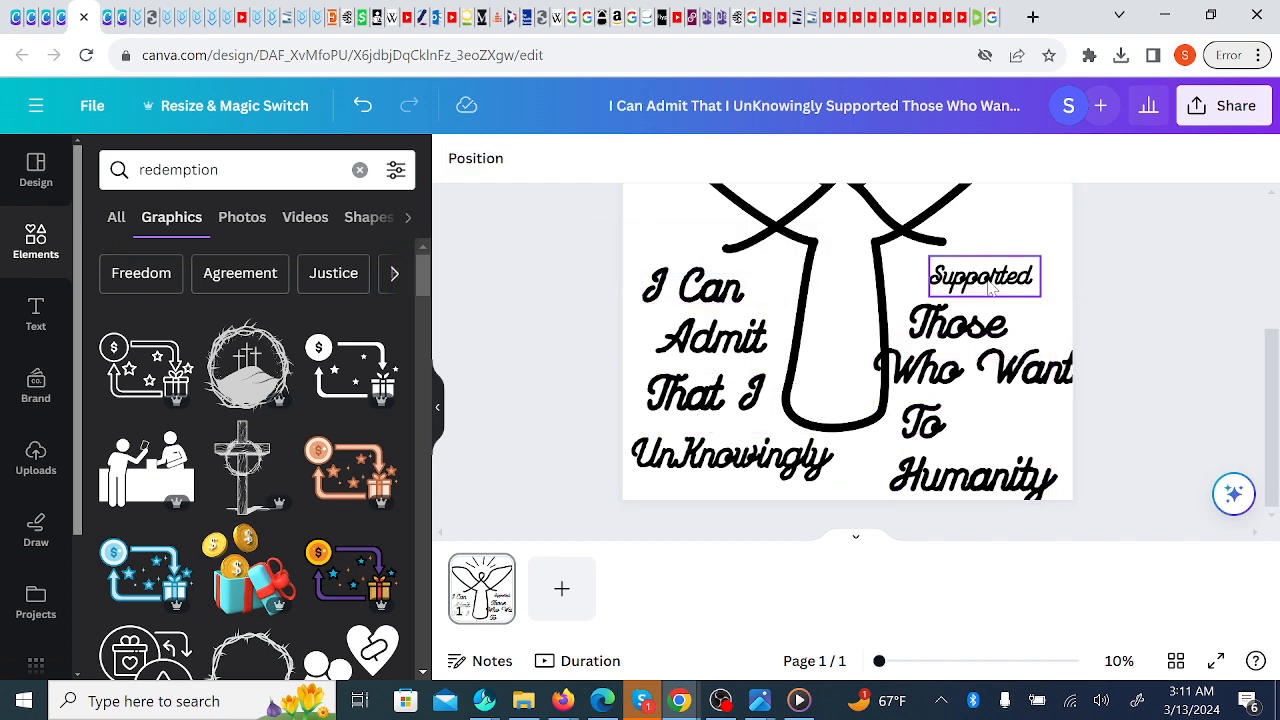
pyautogui.press('t')
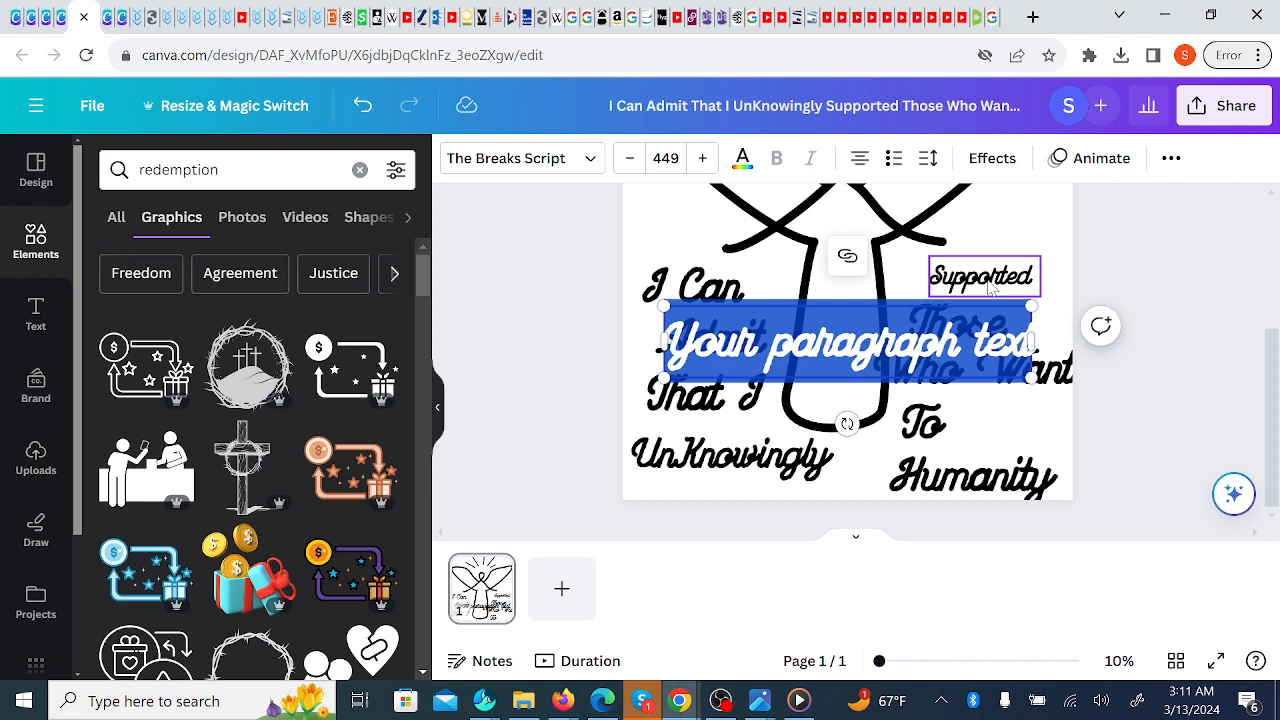
pyautogui.write('Harm')
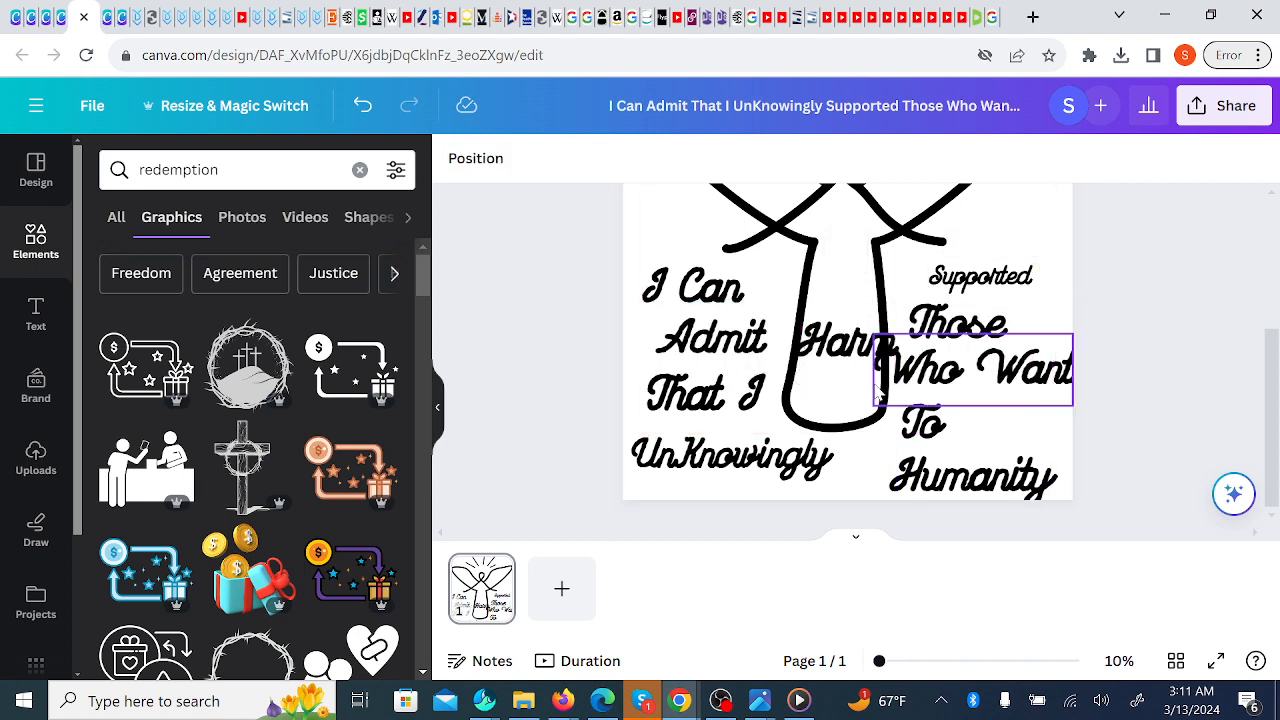
pyautogui.moveTo(848, 342); pyautogui.dragTo(1003, 429)
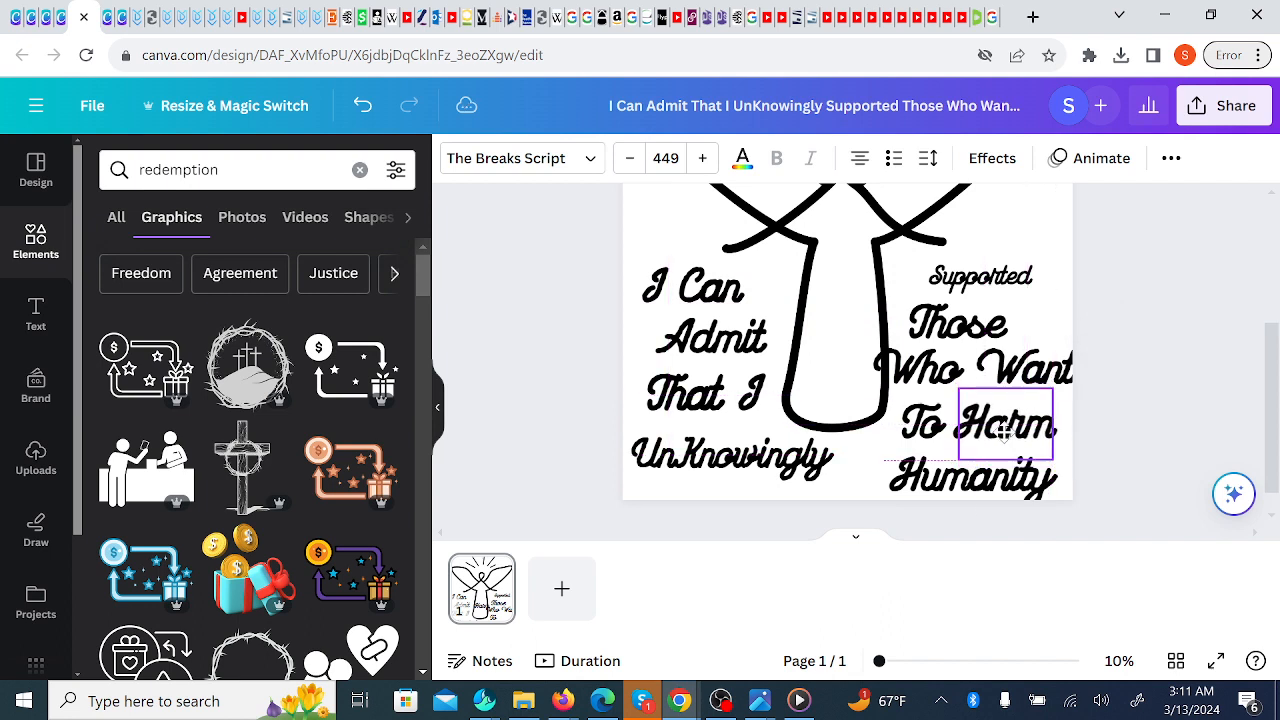
pyautogui.click(1181, 338)
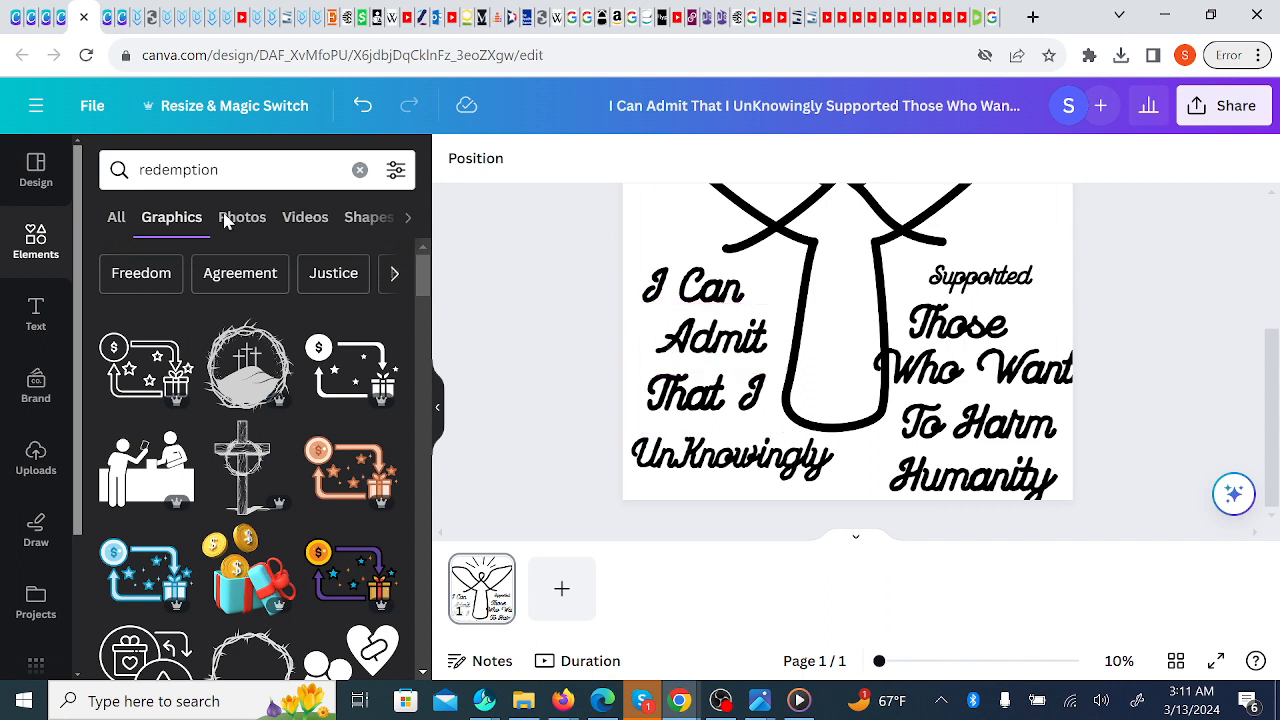
# - Switch to the MyDesigns listings, submit video mockups using the main file and Mockups 1–9 with the Video mockup output slot, and reload the page
pyautogui.click(137, 20)
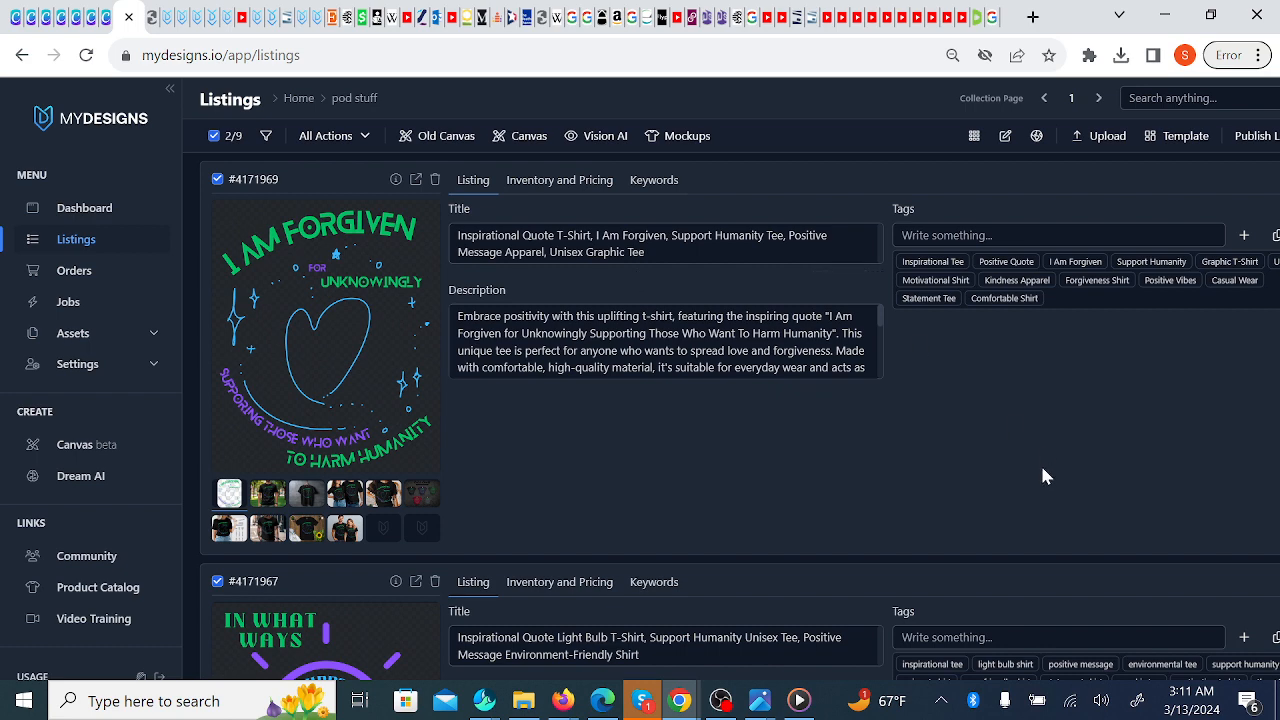
pyautogui.scroll(-1, 1043, 475)
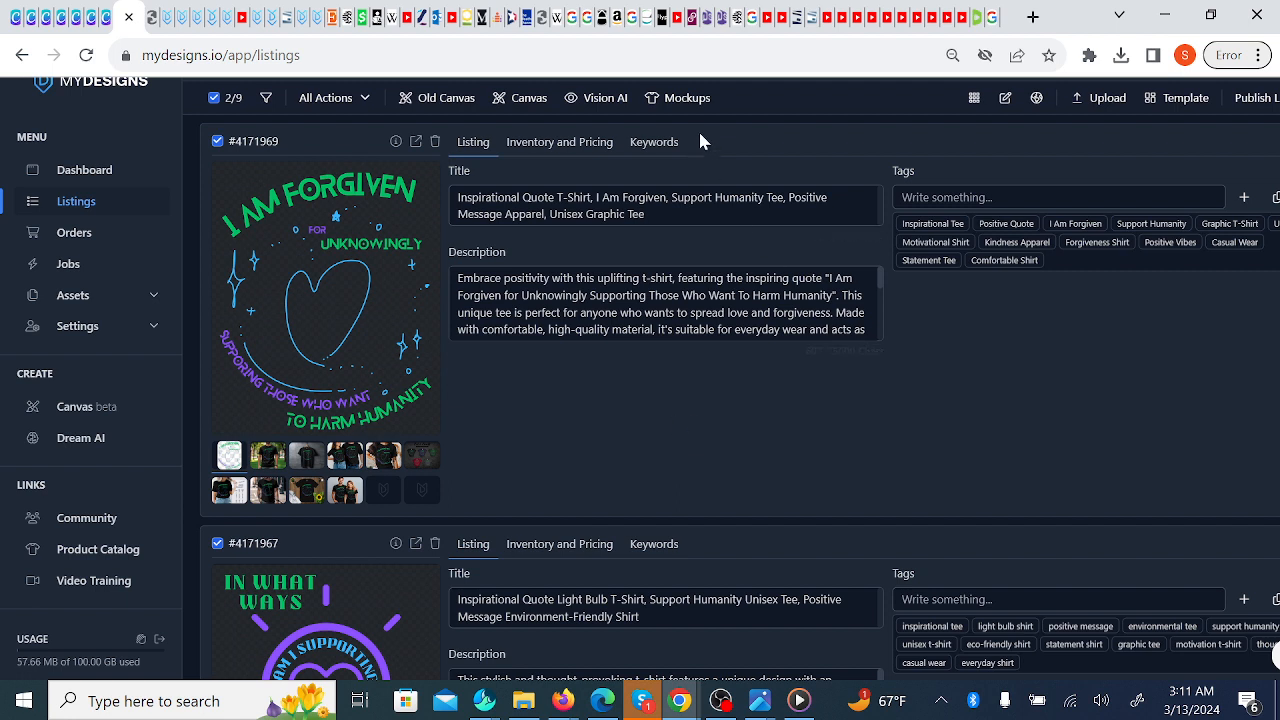
pyautogui.click(686, 95)
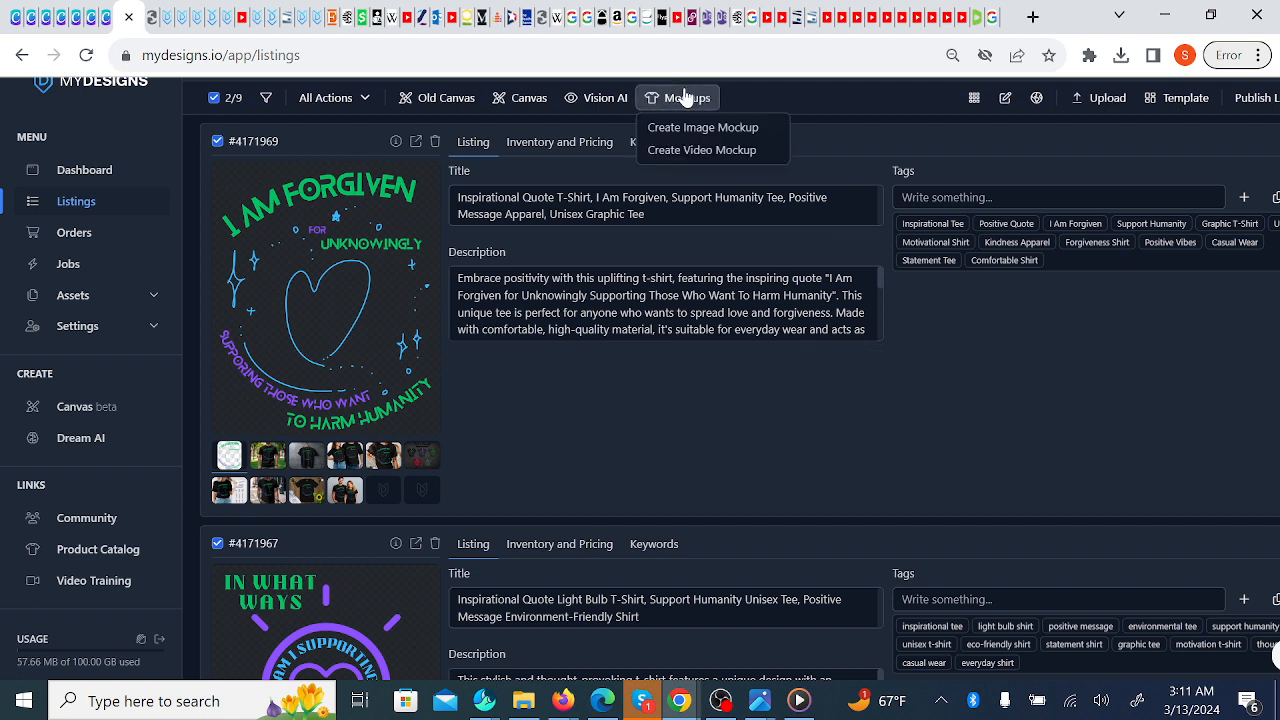
pyautogui.click(690, 155)
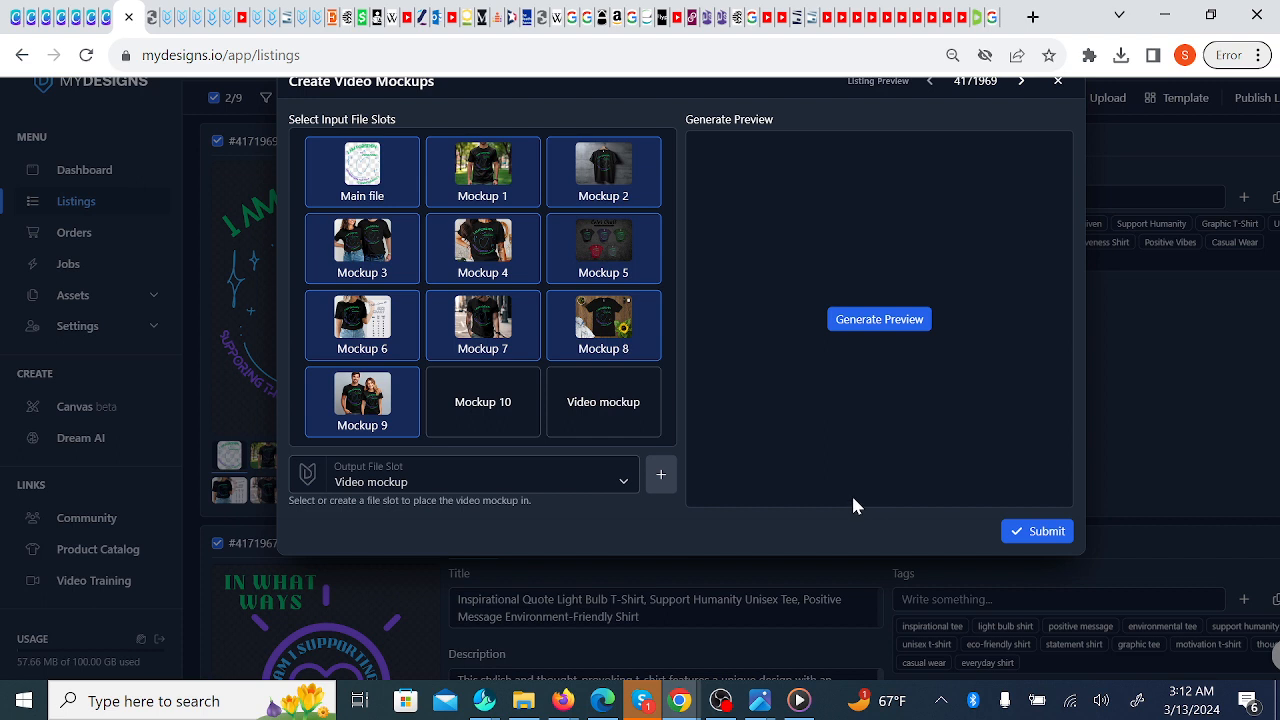
pyautogui.click(1014, 538)
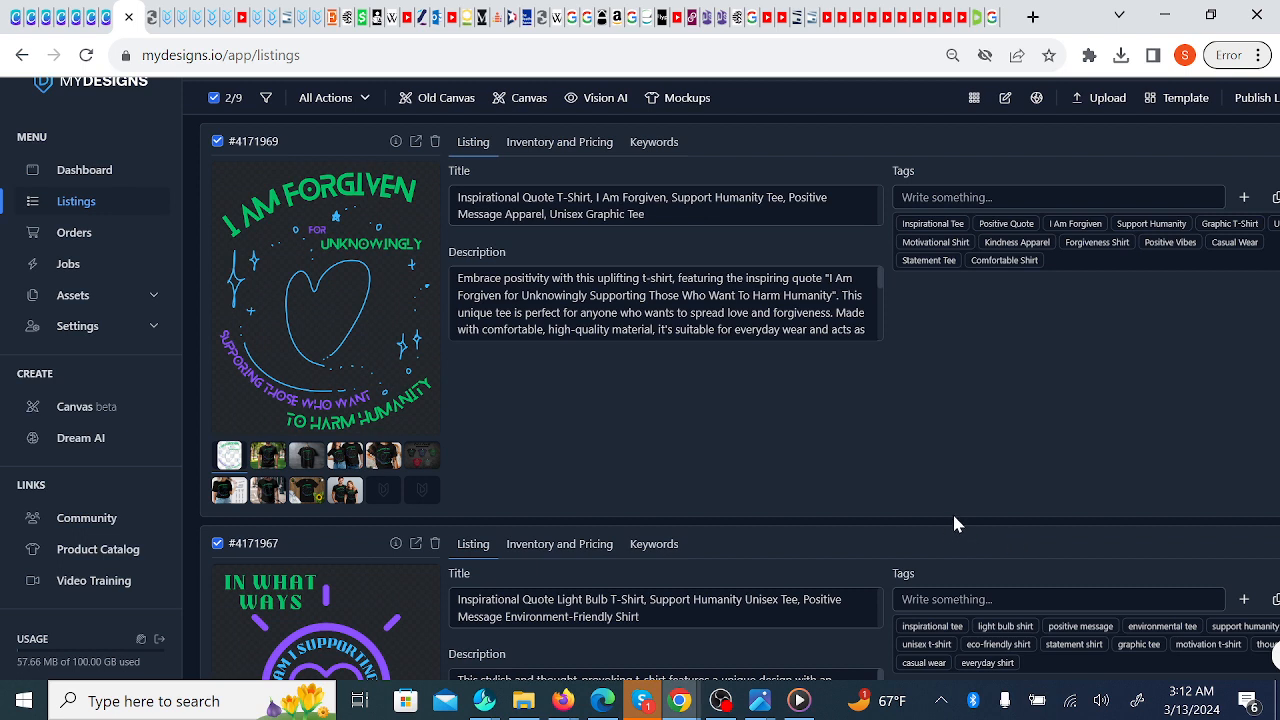
pyautogui.click(87, 56)
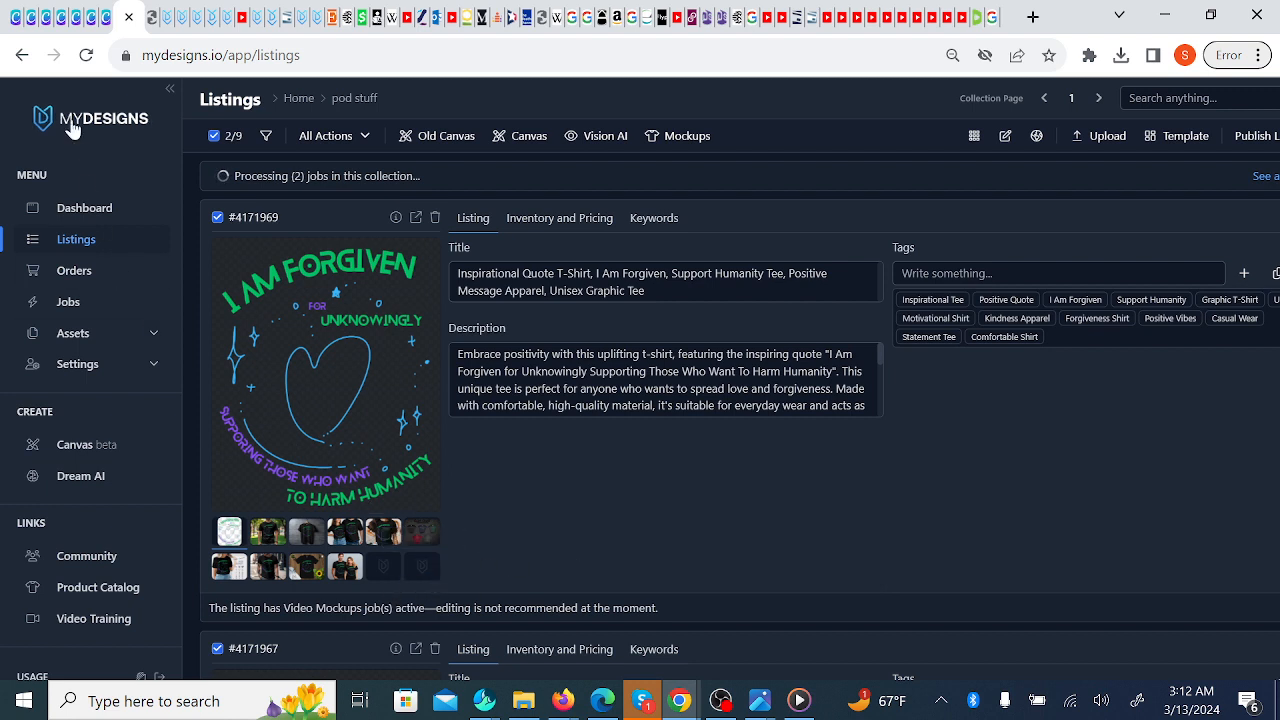
# - Switch to the Canva angel design and recolor the angel graphic with the Brand Kit green
pyautogui.click(76, 19)
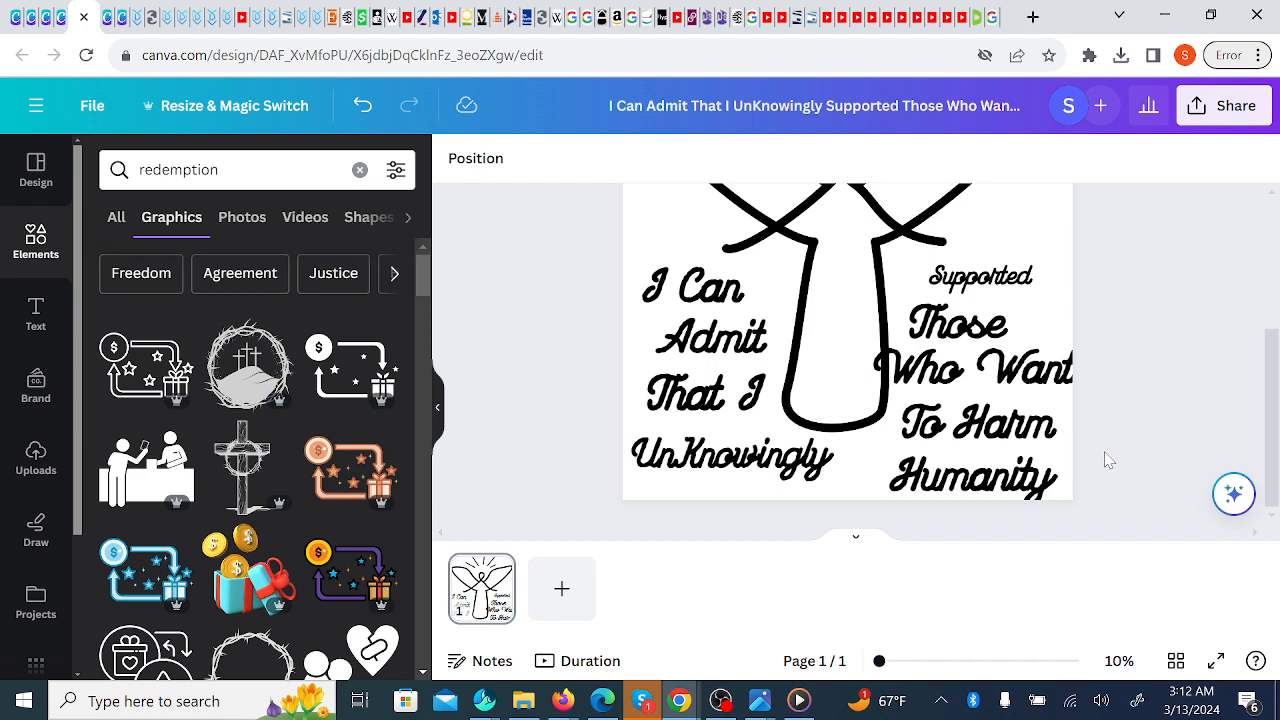
pyautogui.moveTo(1277, 398); pyautogui.dragTo(1277, 285)
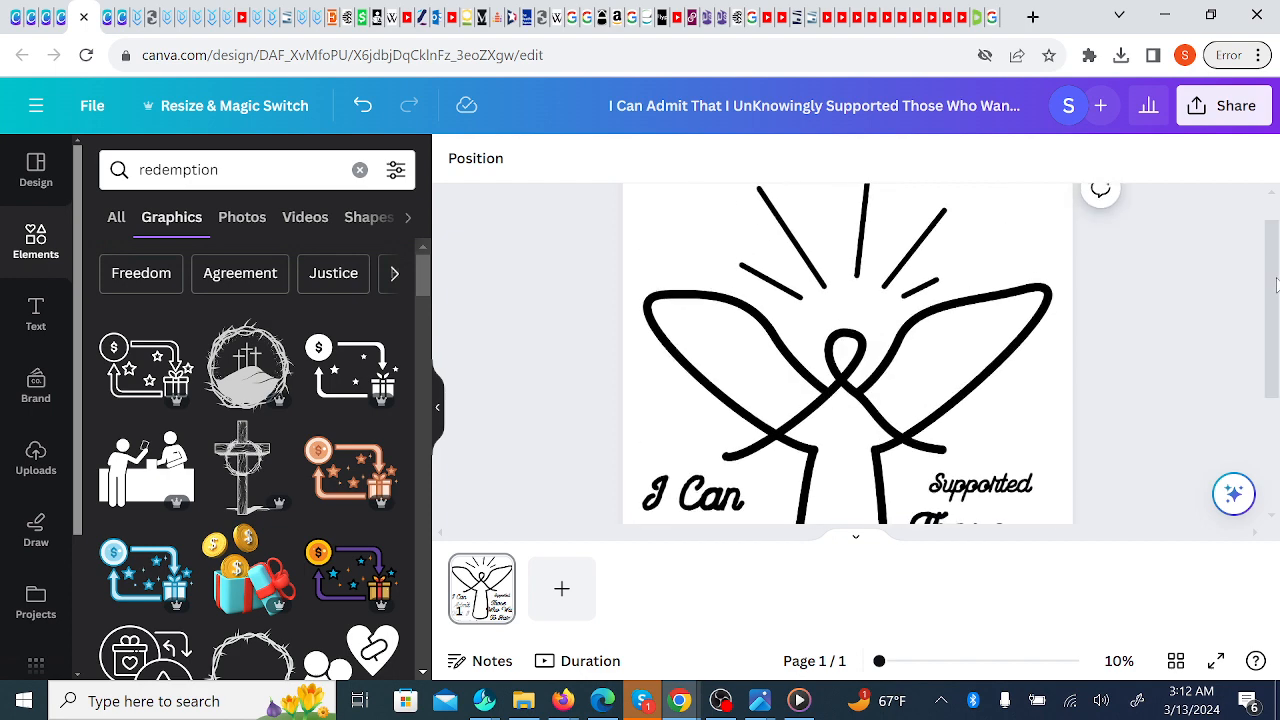
pyautogui.click(919, 336)
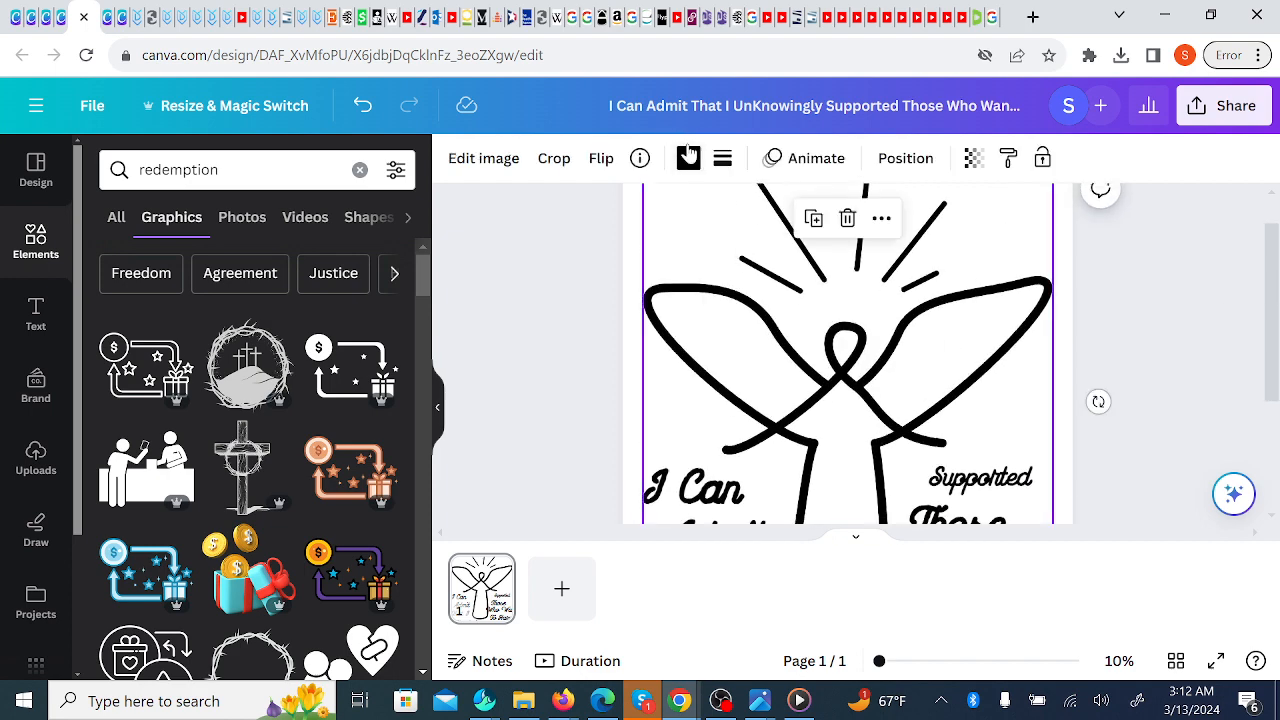
pyautogui.click(688, 157)
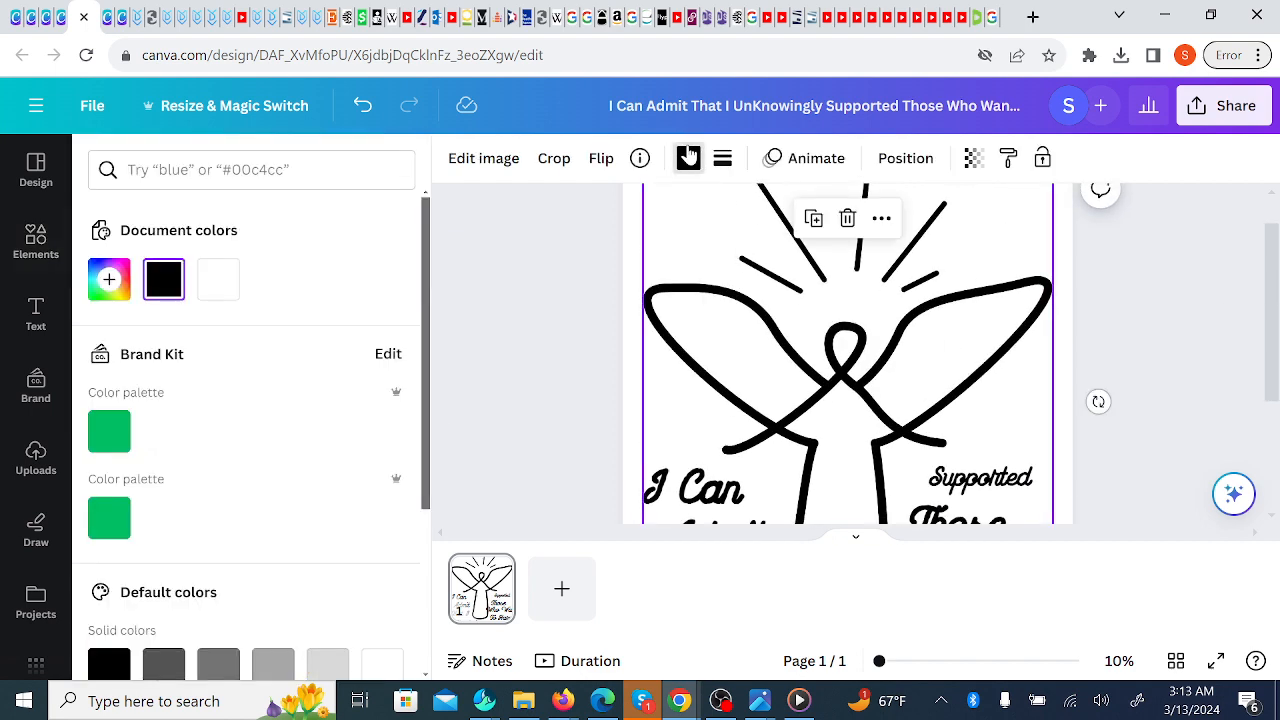
pyautogui.click(109, 433)
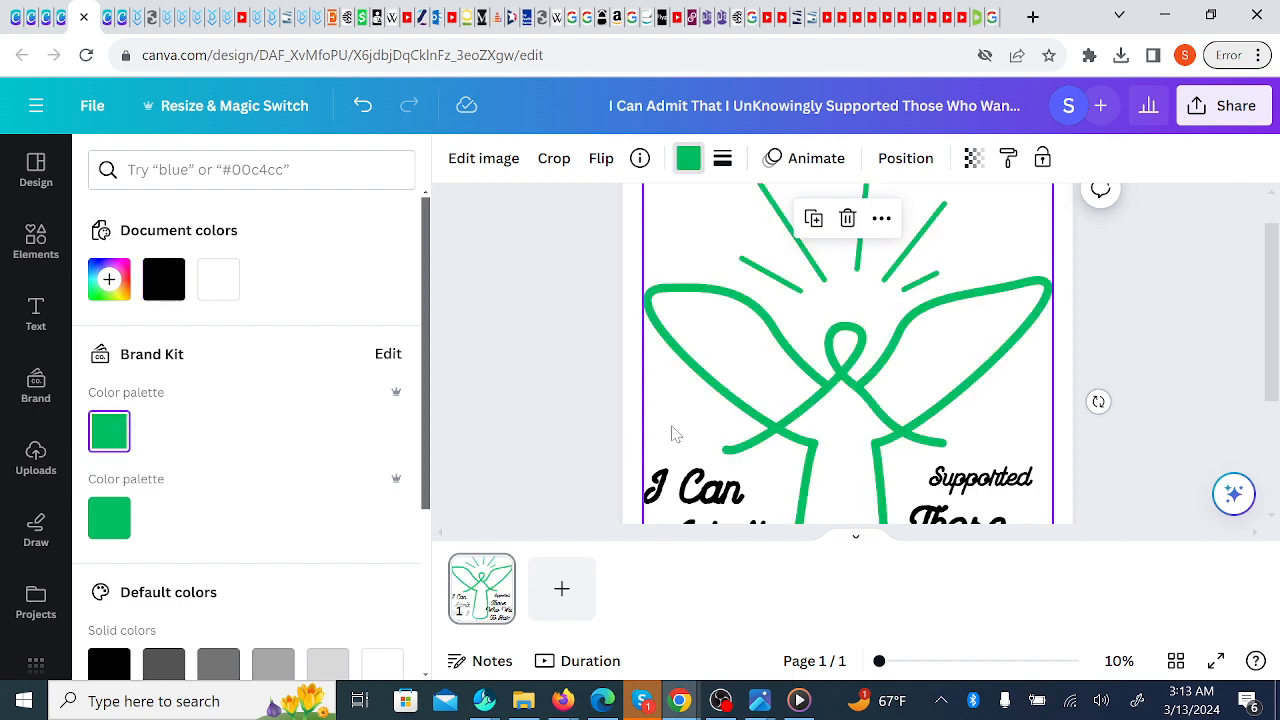
pyautogui.click(1158, 326)
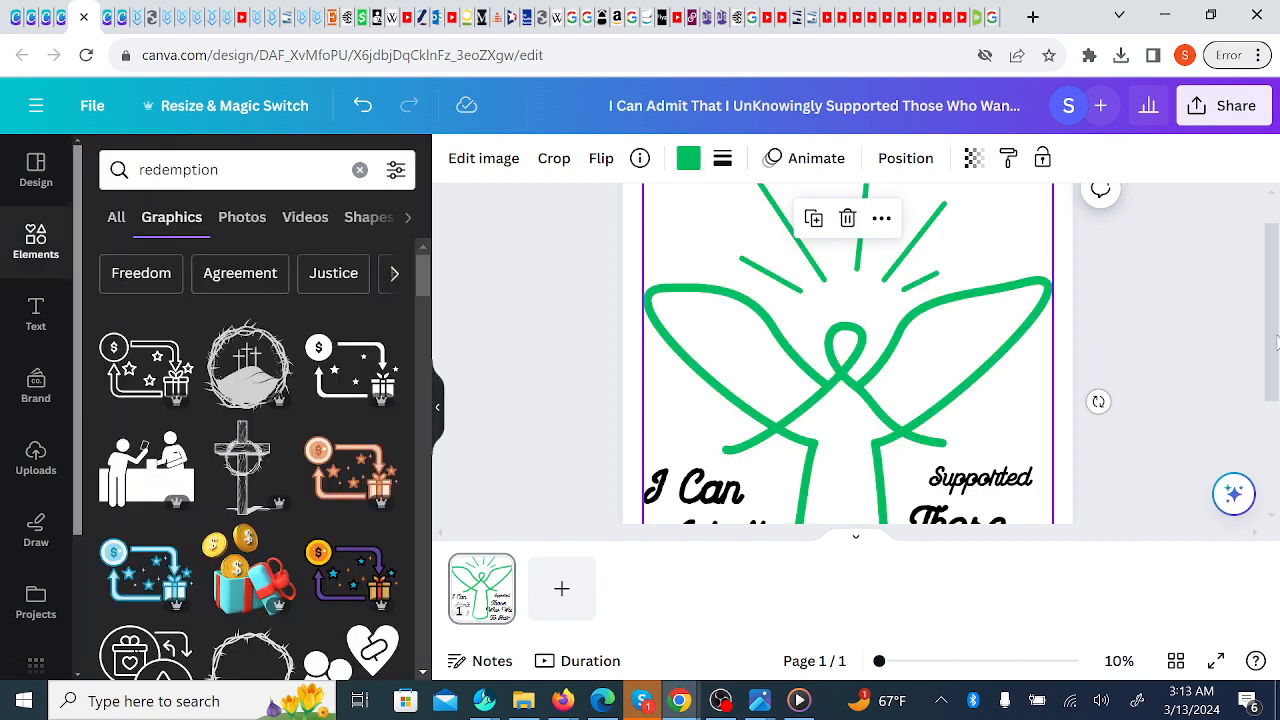
# - Enlarge the "Supported" text to about size 431 and position it beside the angel's robe, above "Those"
pyautogui.moveTo(1276, 343); pyautogui.dragTo(1276, 484)
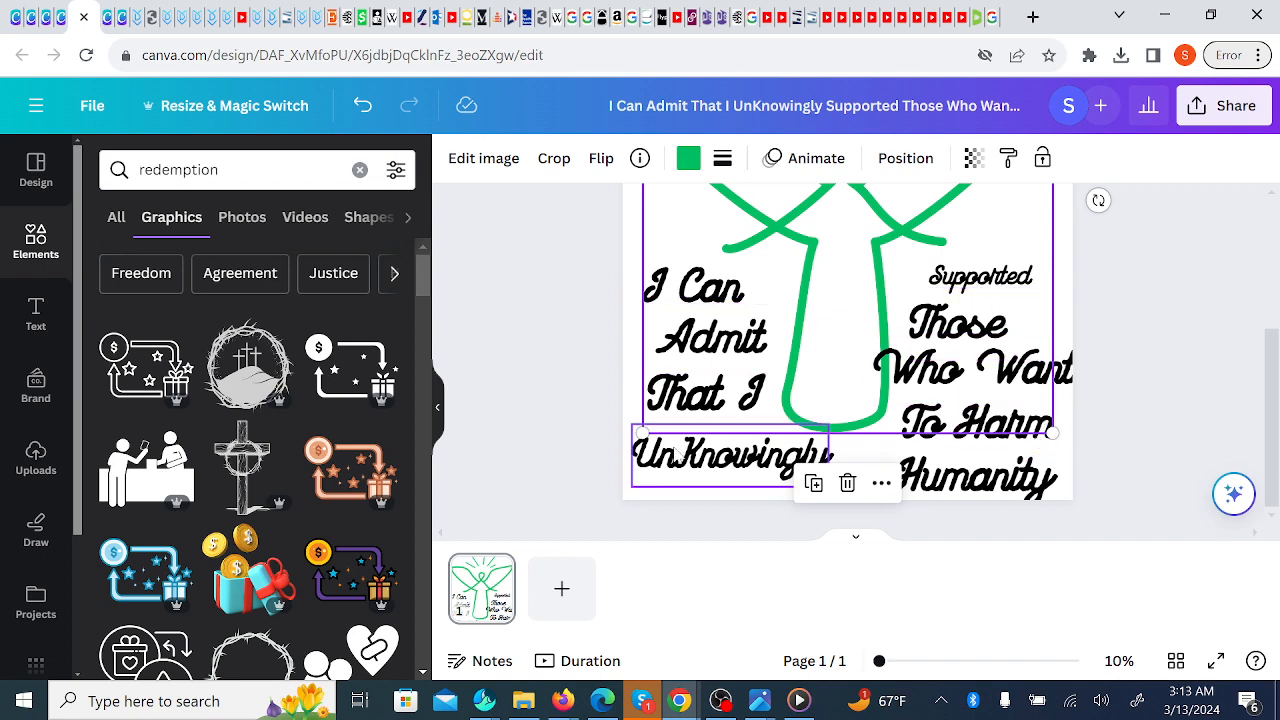
pyautogui.click(1208, 345)
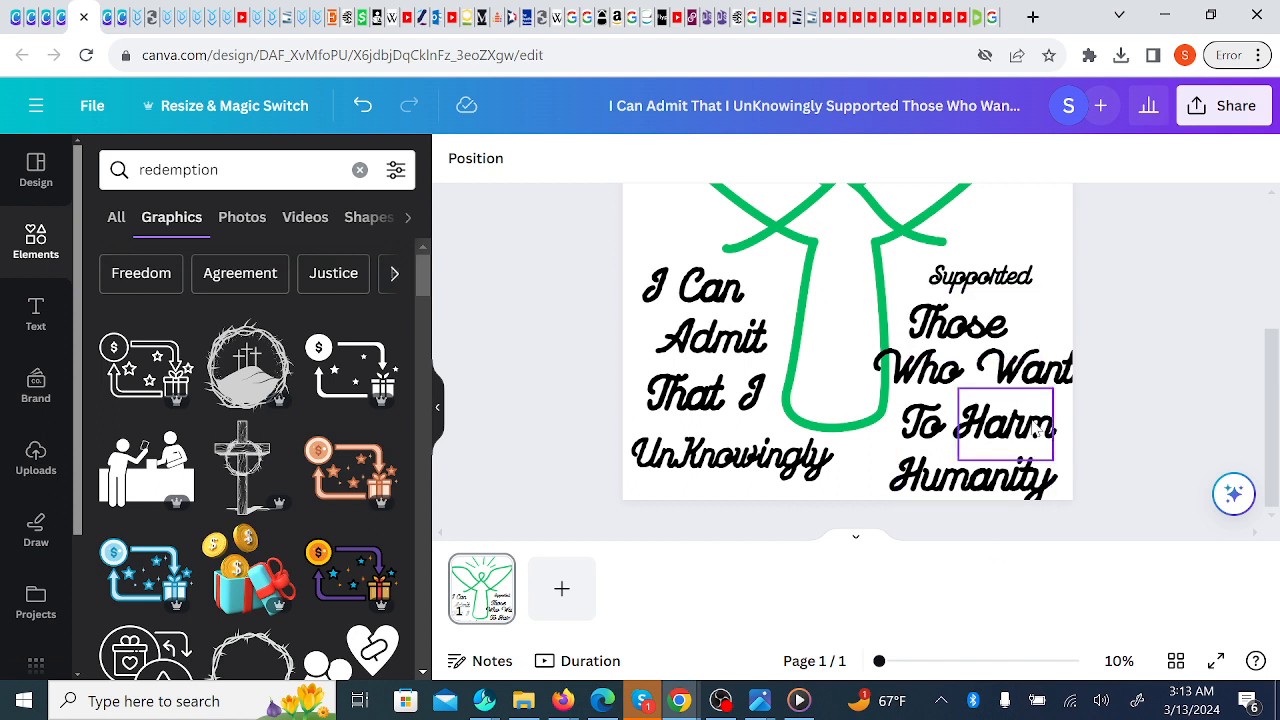
pyautogui.click(1010, 286)
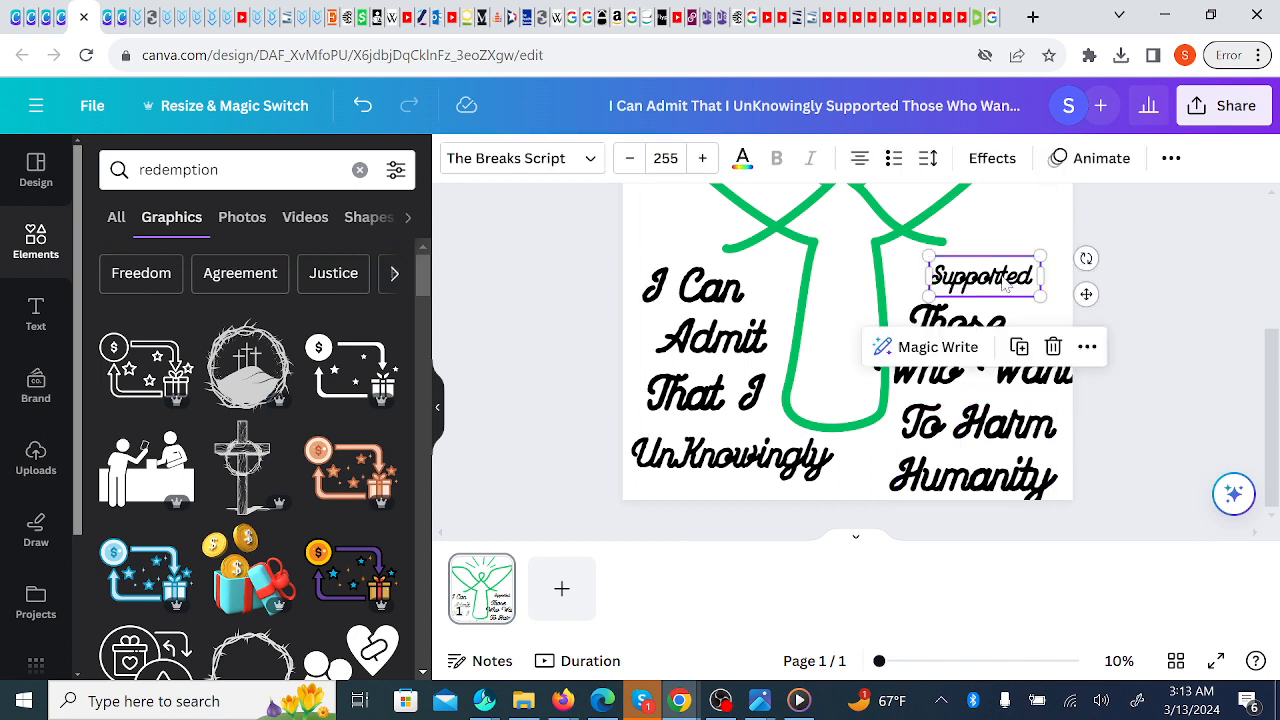
pyautogui.moveTo(1010, 286); pyautogui.dragTo(1071, 217)
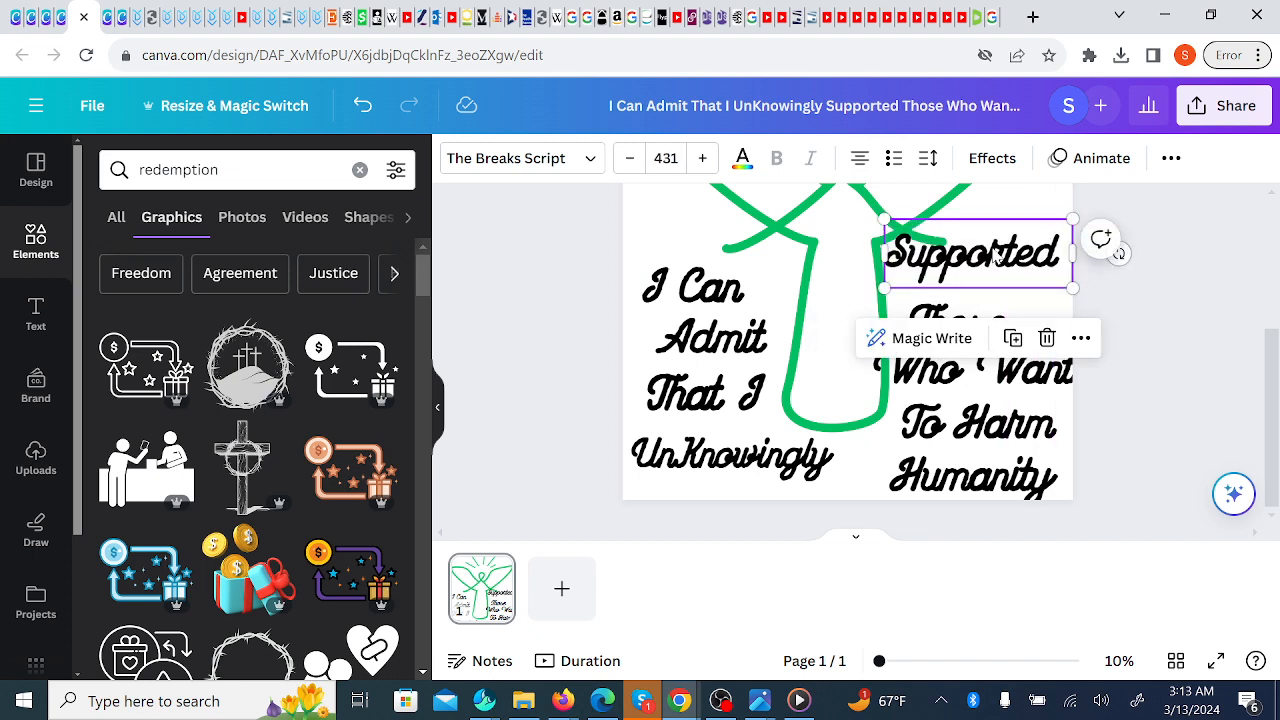
pyautogui.moveTo(1000, 257)
pyautogui.mouseDown()
pyautogui.moveTo(1028, 265)
pyautogui.moveTo(1016, 275)
pyautogui.mouseUp()
pyautogui.click(1174, 341)
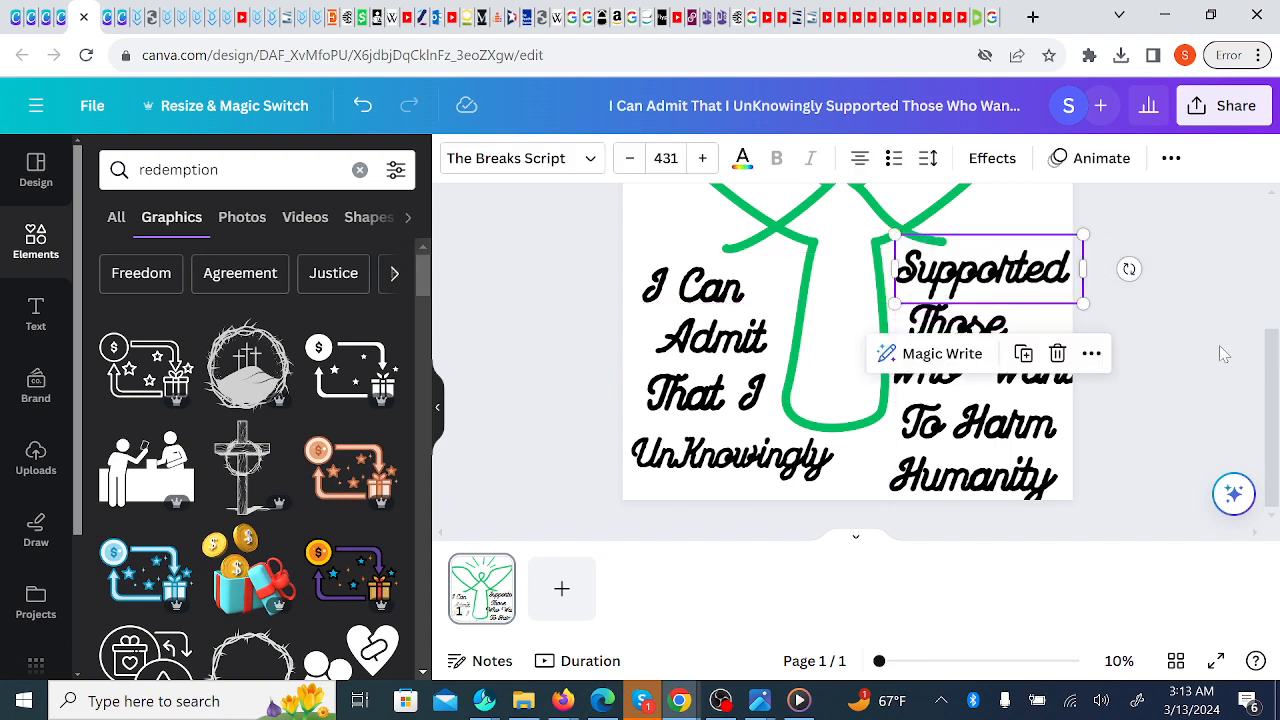
pyautogui.click(1219, 347)
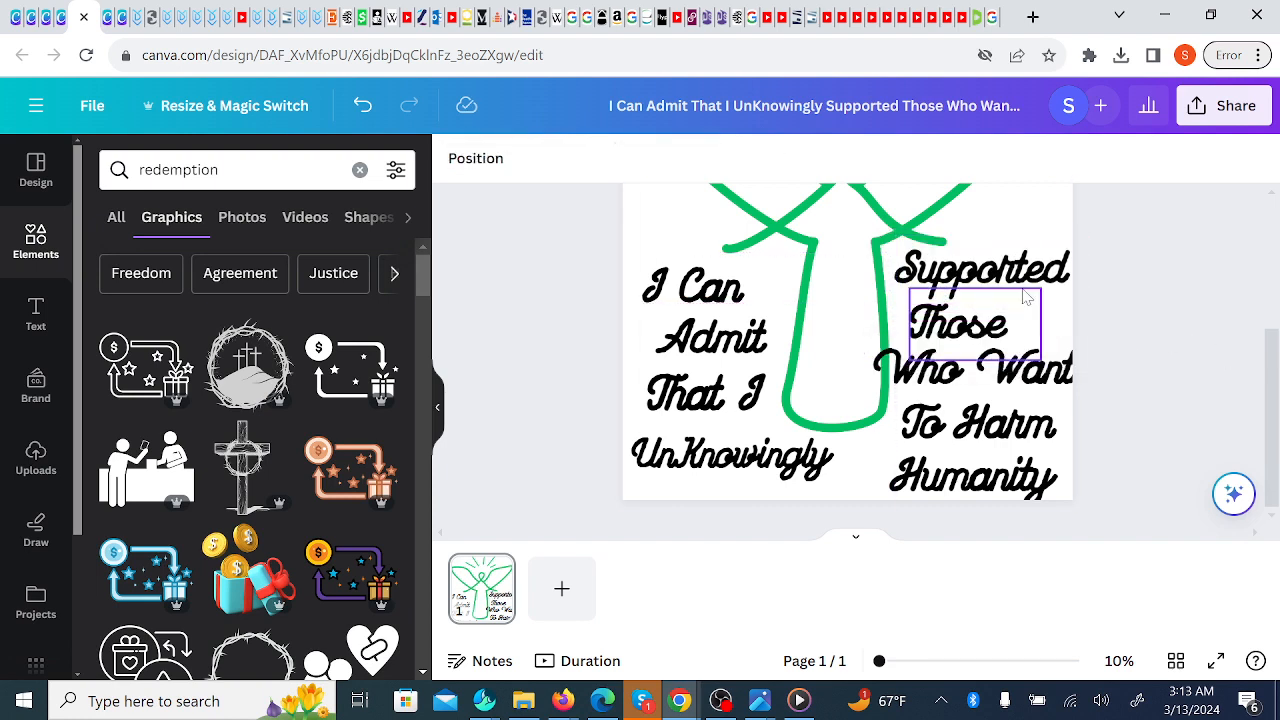
pyautogui.moveTo(1020, 280)
pyautogui.mouseDown()
pyautogui.moveTo(993, 280)
pyautogui.moveTo(1008, 279)
pyautogui.mouseUp()
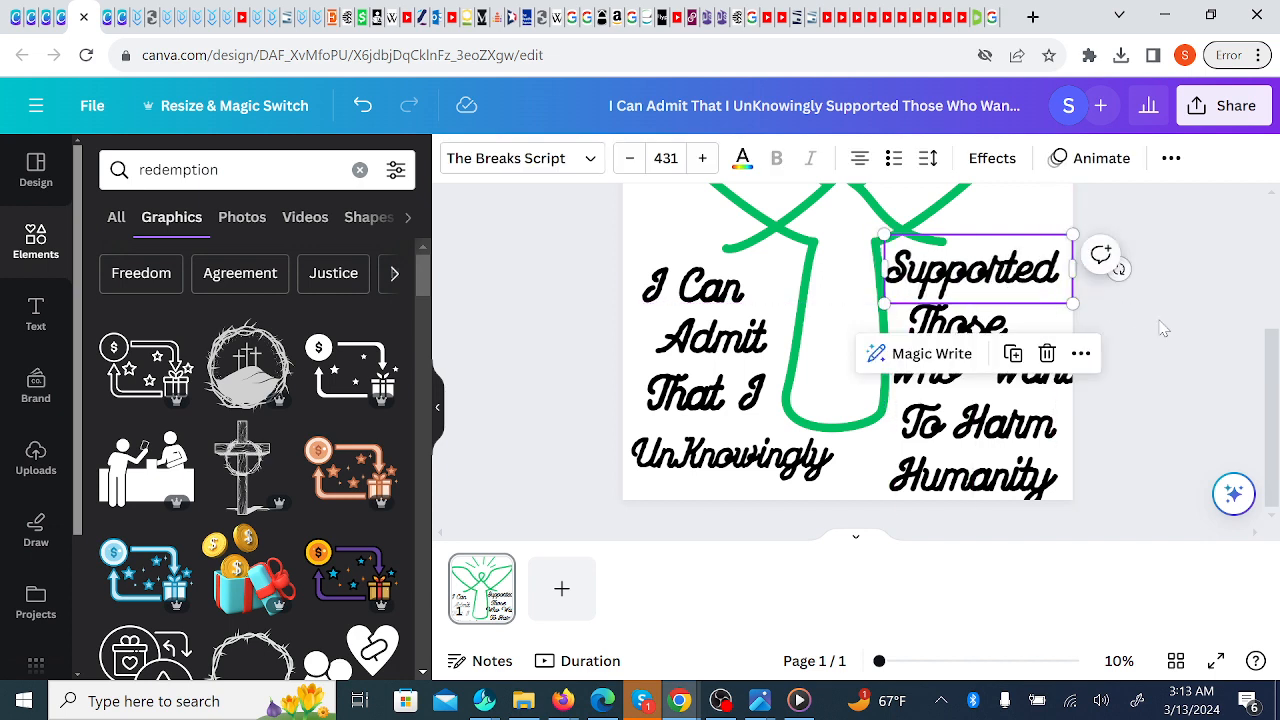
pyautogui.click(1163, 328)
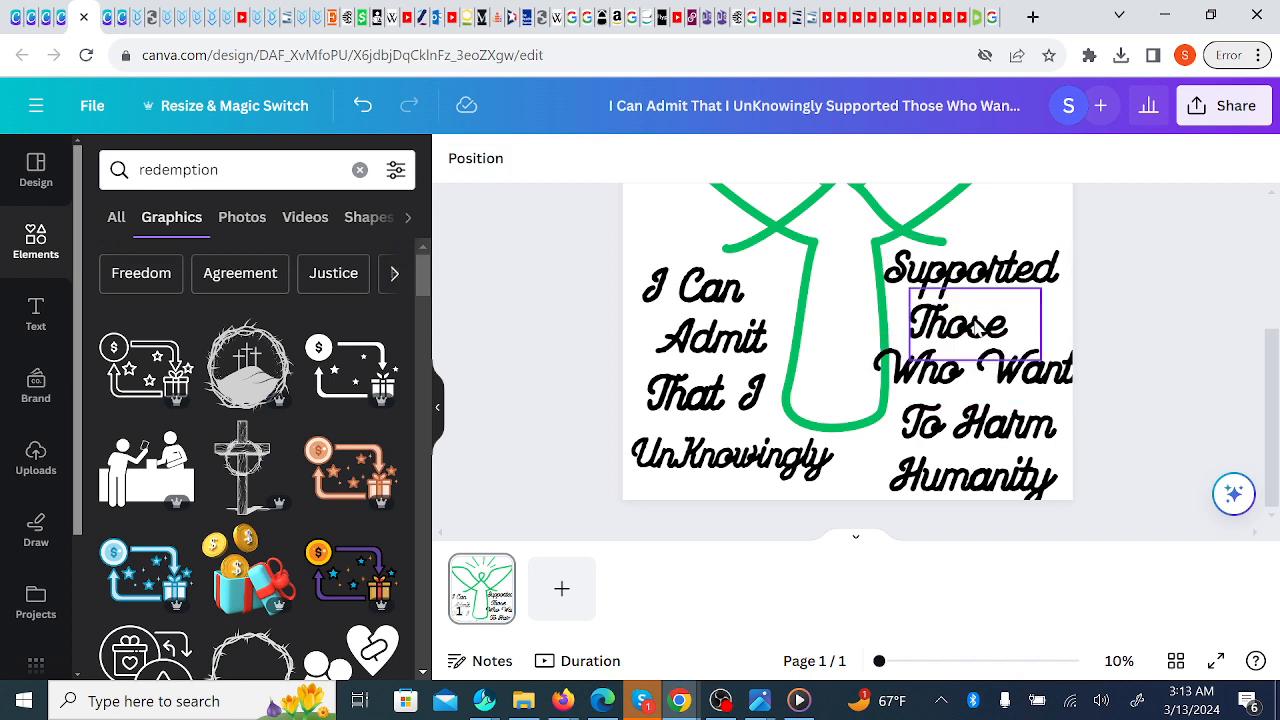
# - Move "Those" up close beneath "Supported", then shrink "Who Want" to about size 377 and fit it within the page below "Those"
pyautogui.moveTo(1015, 305); pyautogui.dragTo(1054, 286)
pyautogui.click(1197, 315)
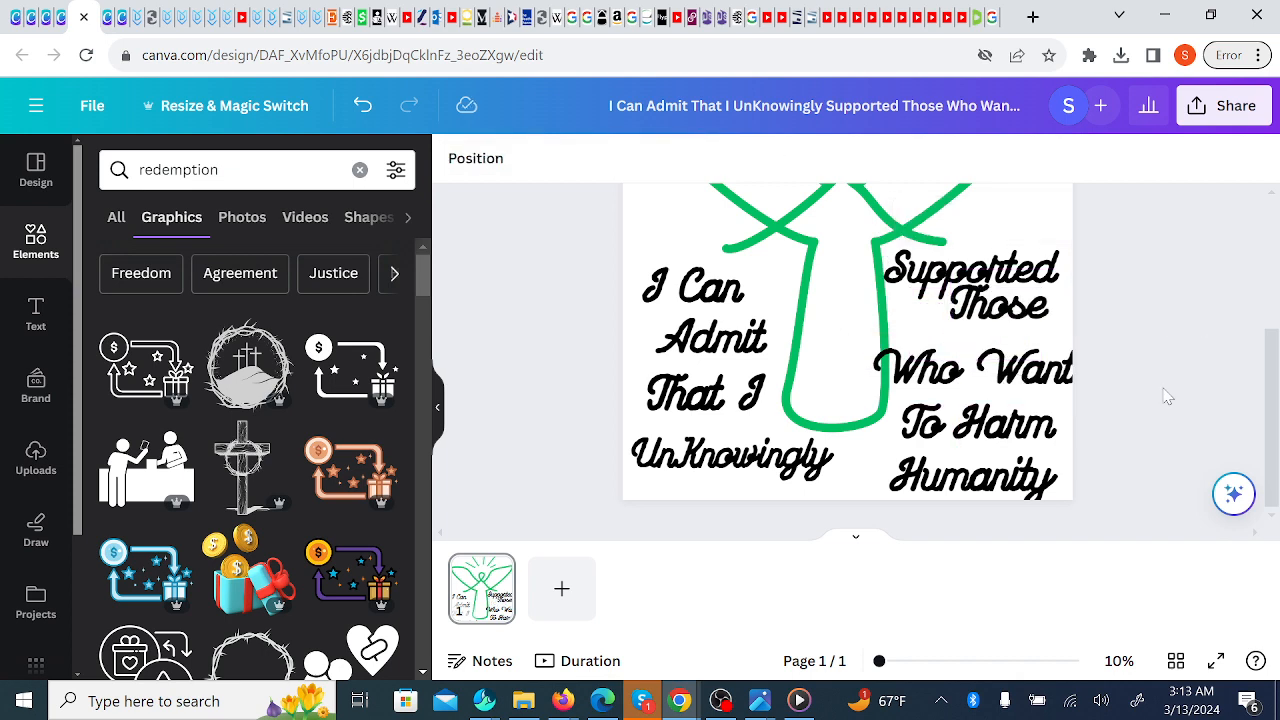
pyautogui.moveTo(1015, 367); pyautogui.dragTo(1013, 343)
pyautogui.moveTo(872, 382); pyautogui.dragTo(905, 367)
pyautogui.click(1008, 387)
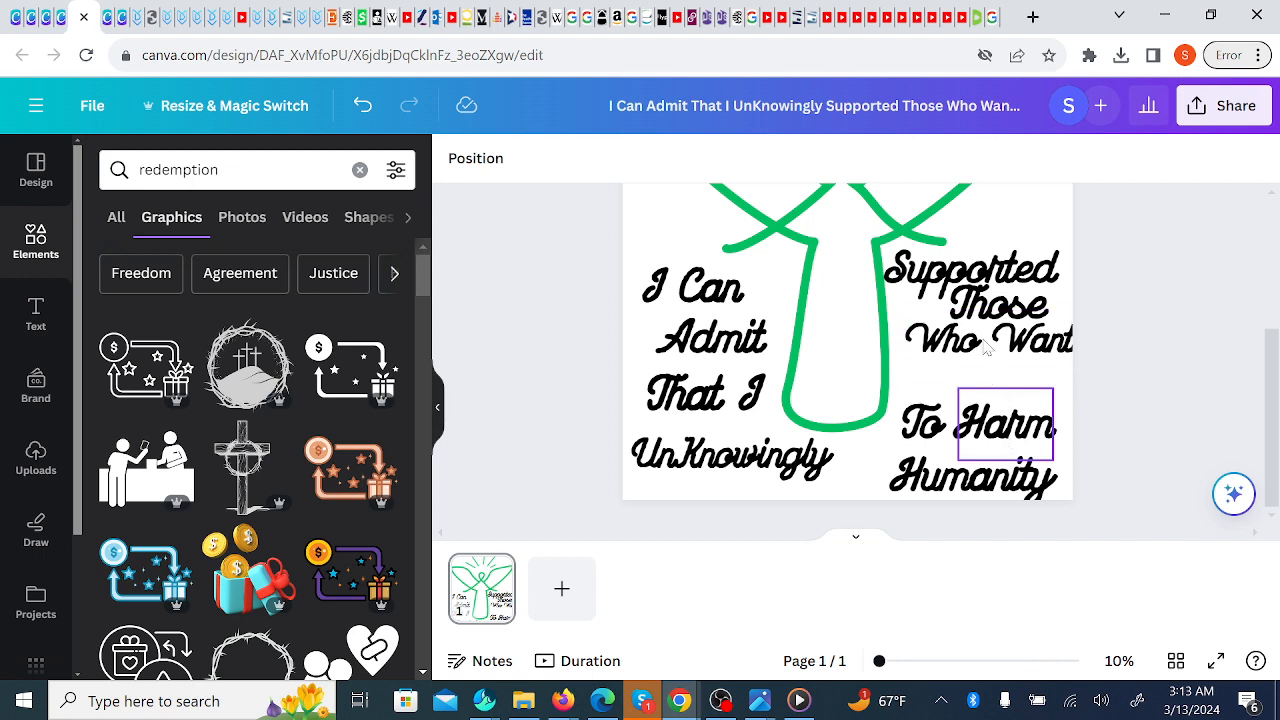
pyautogui.moveTo(975, 345)
pyautogui.mouseDown()
pyautogui.moveTo(962, 348)
pyautogui.moveTo(972, 343)
pyautogui.mouseUp()
pyautogui.click(1147, 408)
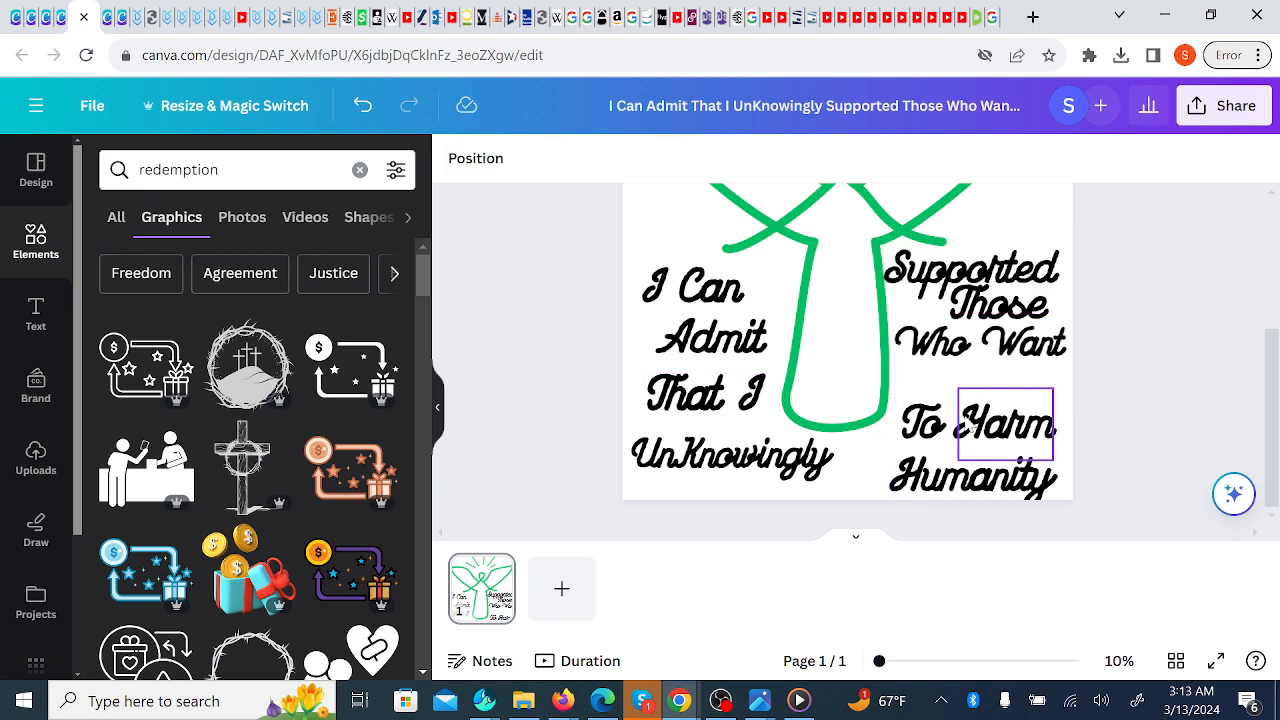
# - Move "To", "Harm" and "Humanity" up into a tight staggered stack beneath "Who Want", fully inside the page
pyautogui.moveTo(966, 418); pyautogui.dragTo(965, 413)
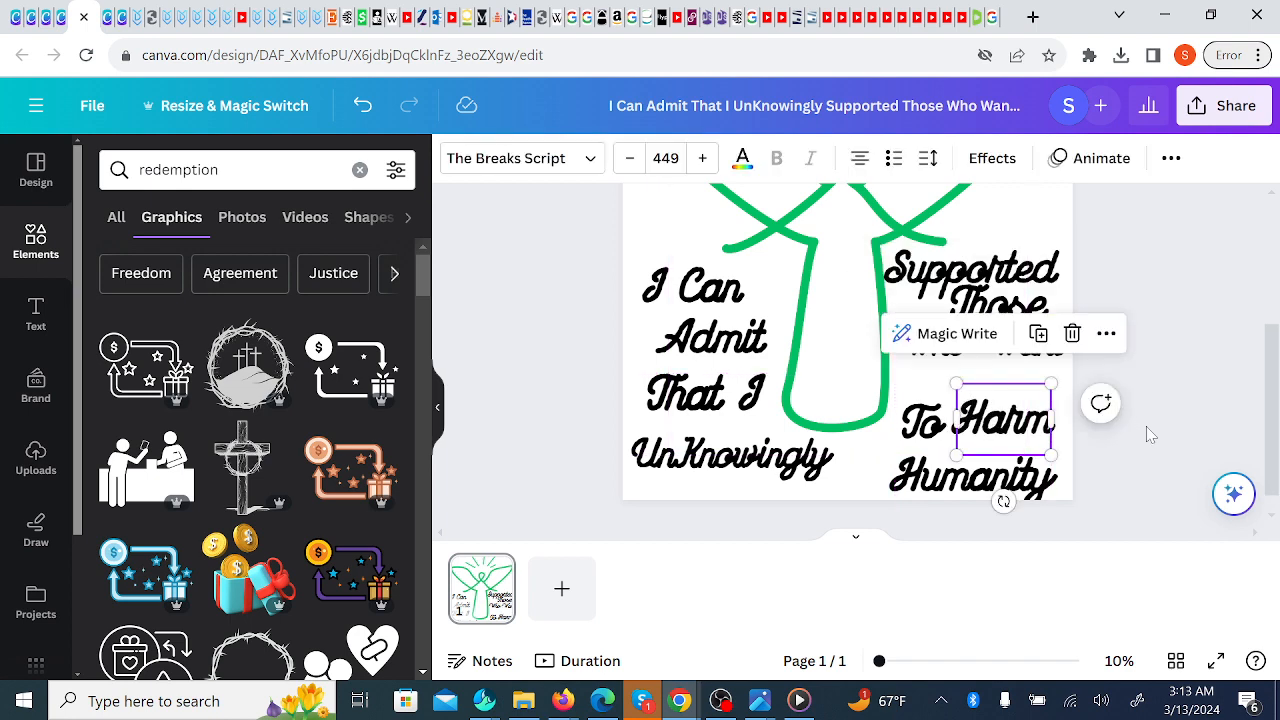
pyautogui.click(1146, 426)
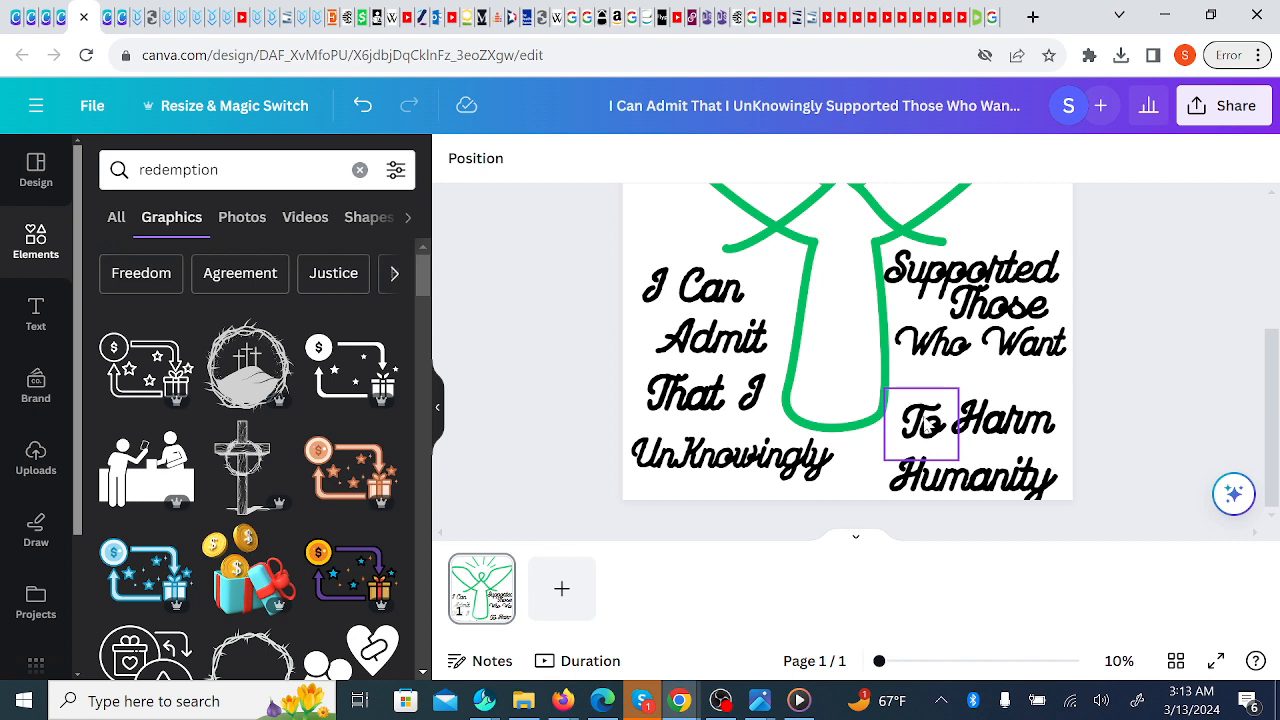
pyautogui.moveTo(922, 420); pyautogui.dragTo(924, 388)
pyautogui.moveTo(1025, 435); pyautogui.dragTo(1003, 418)
pyautogui.moveTo(1014, 489); pyautogui.dragTo(1002, 449)
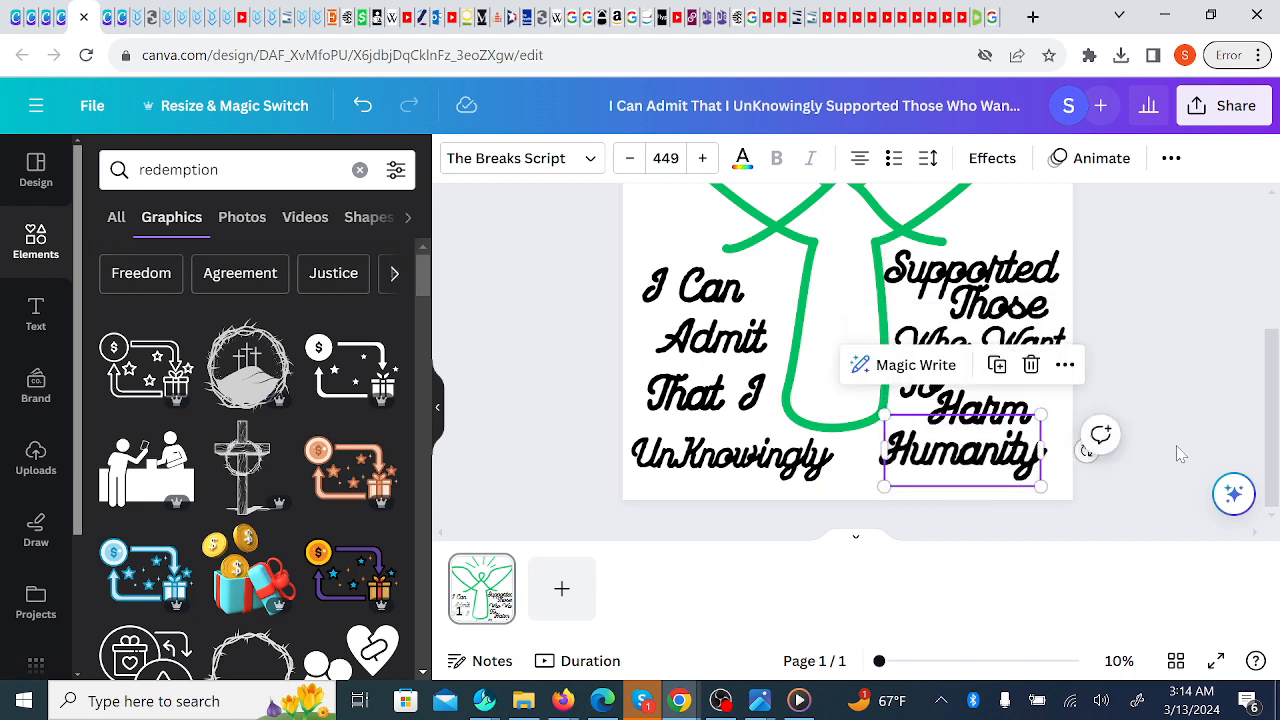
pyautogui.click(1174, 449)
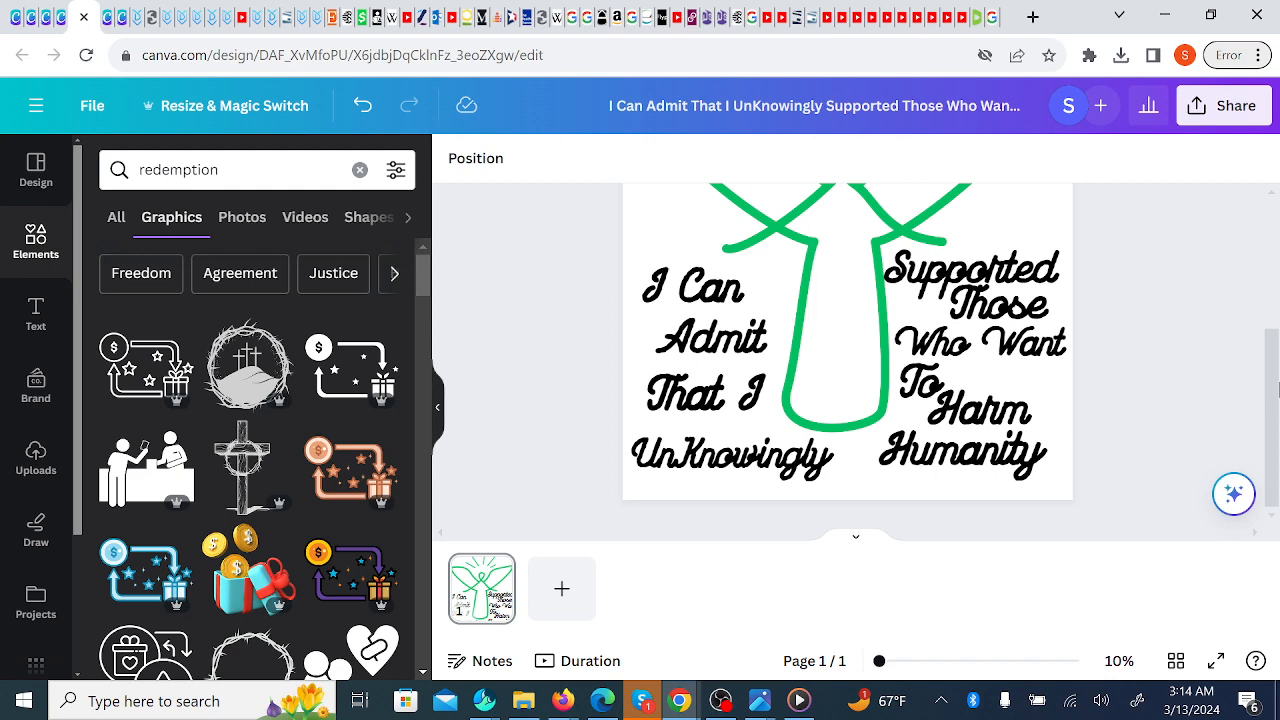
pyautogui.scroll(3, 1278, 390)
pyautogui.scroll(-3, 1278, 395)
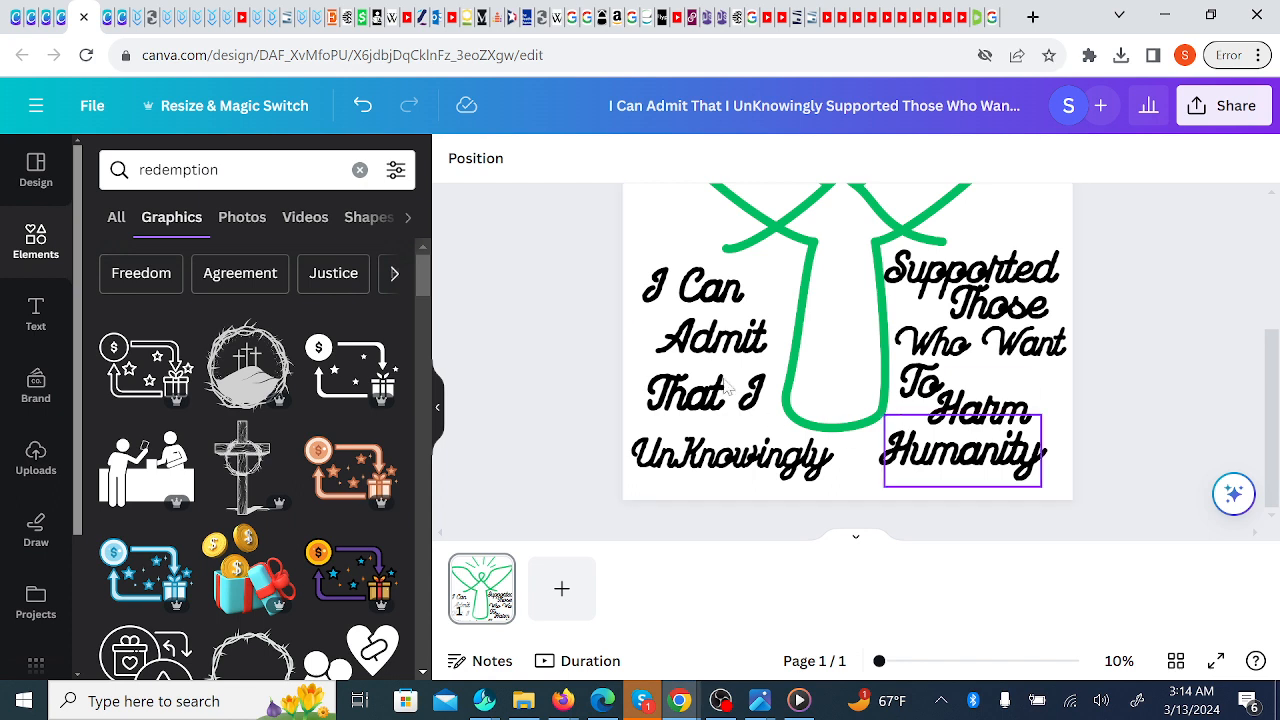
# - Color "I Can" and "That I" light blue, and "Admit" and "UnKnowingly" purple, using the default solid colors
pyautogui.click(676, 289)
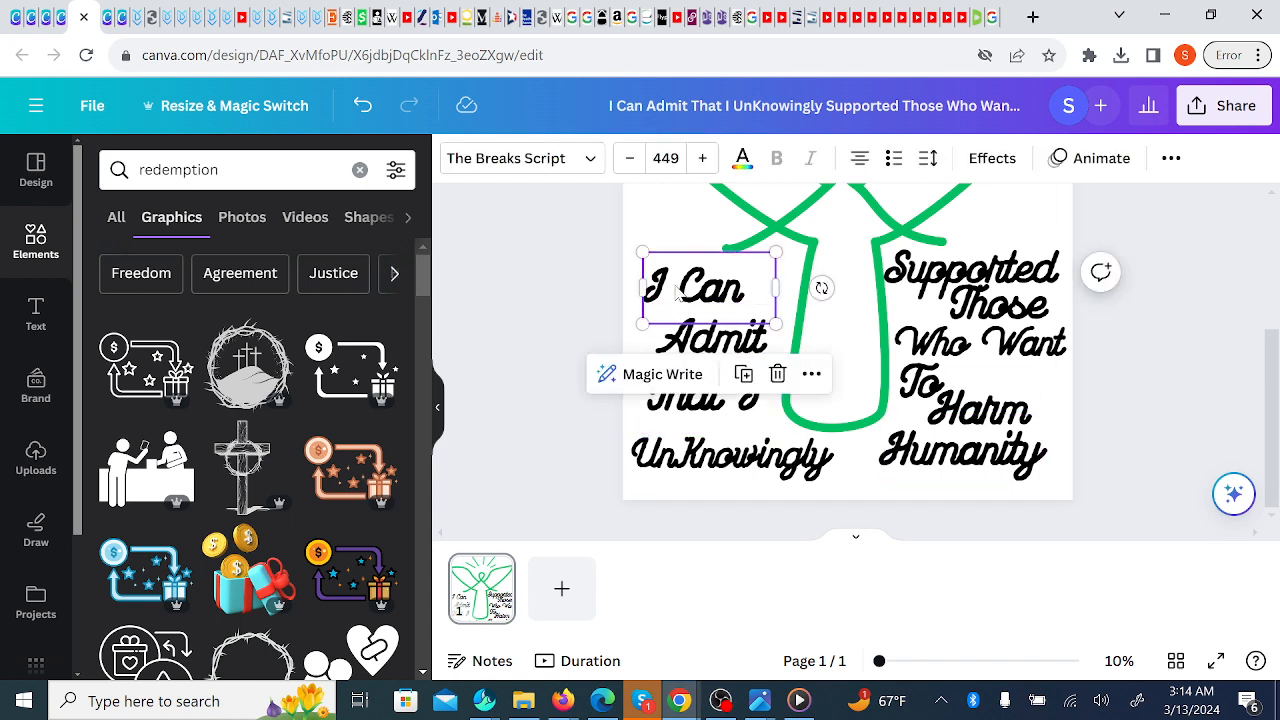
pyautogui.click(742, 158)
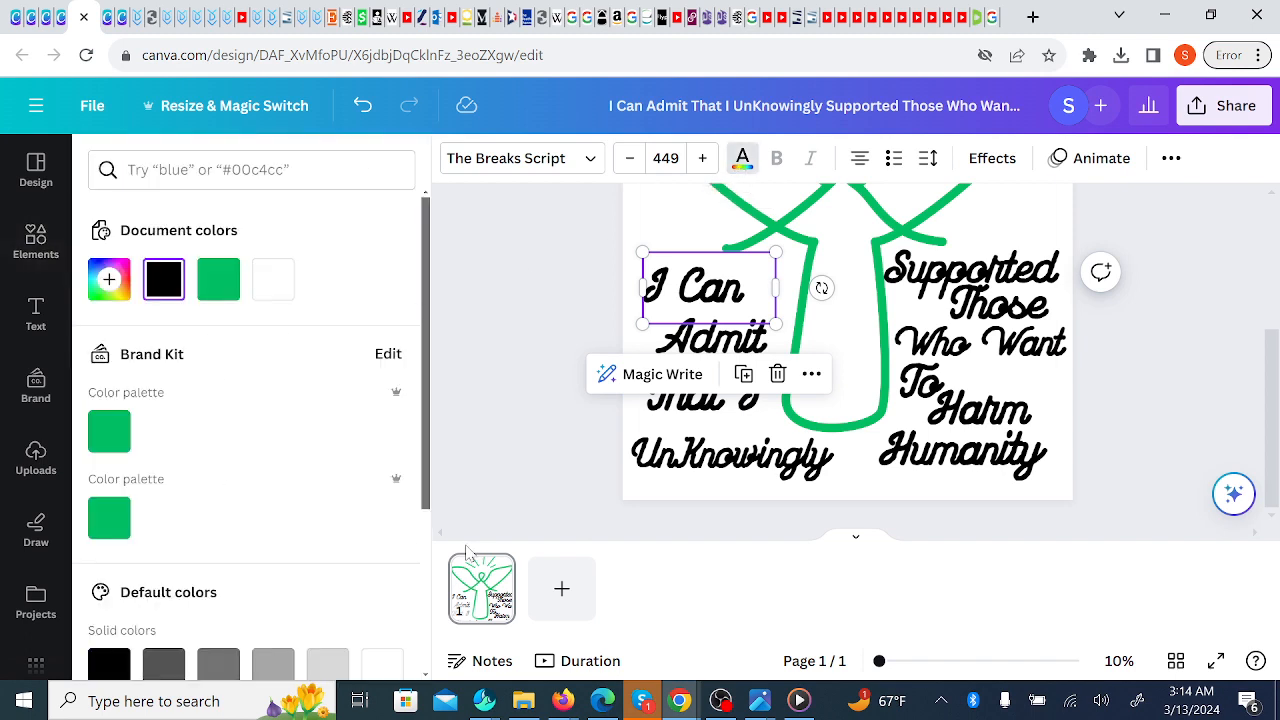
pyautogui.scroll(-3, 422, 546)
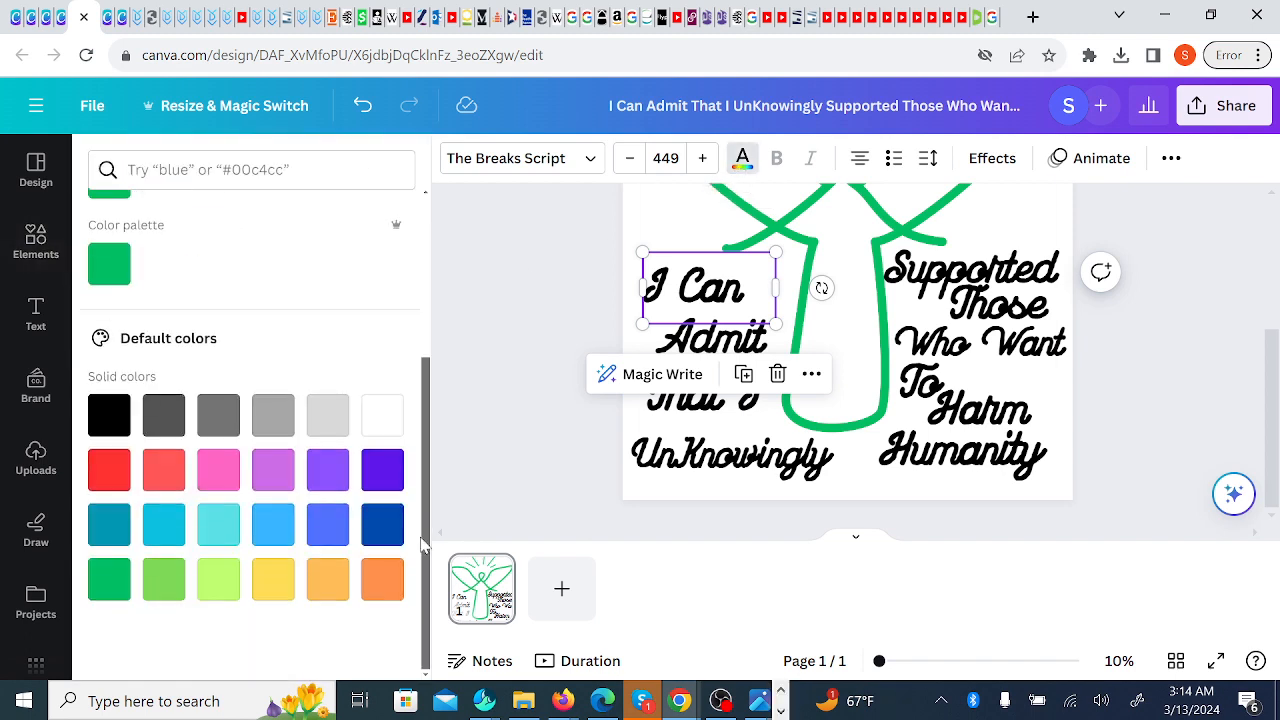
pyautogui.click(273, 524)
pyautogui.click(680, 341)
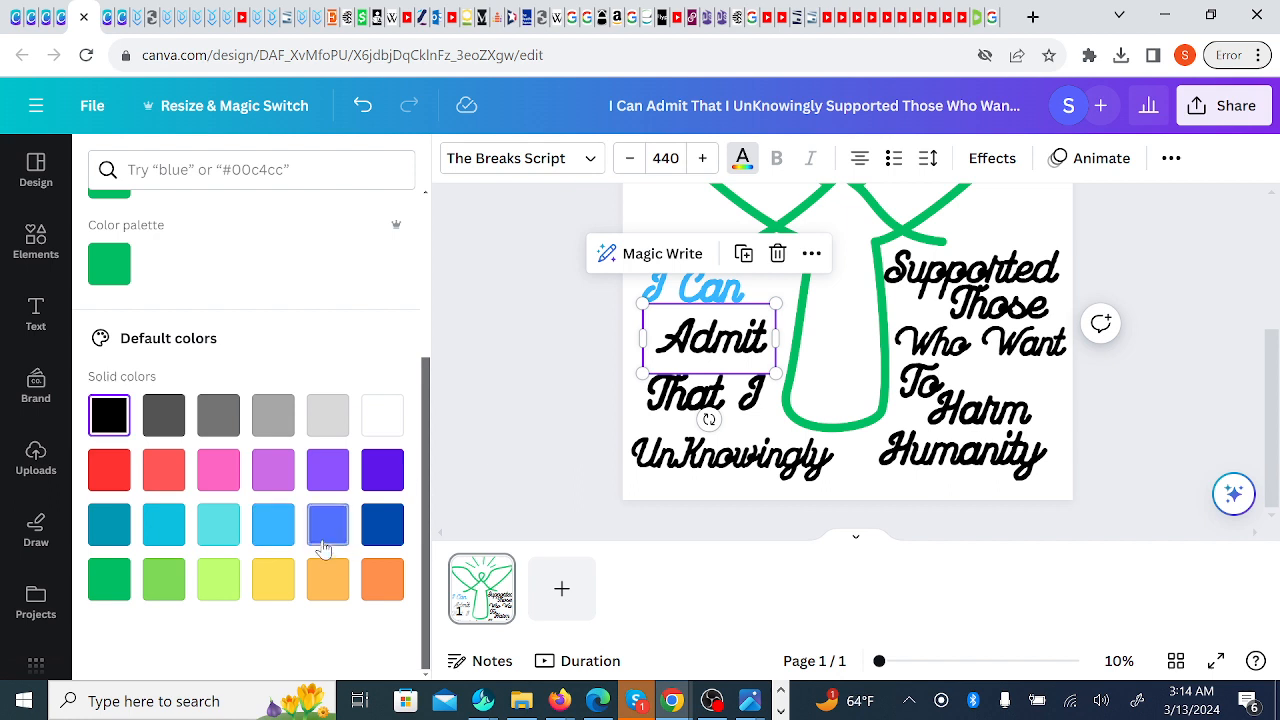
pyautogui.click(328, 470)
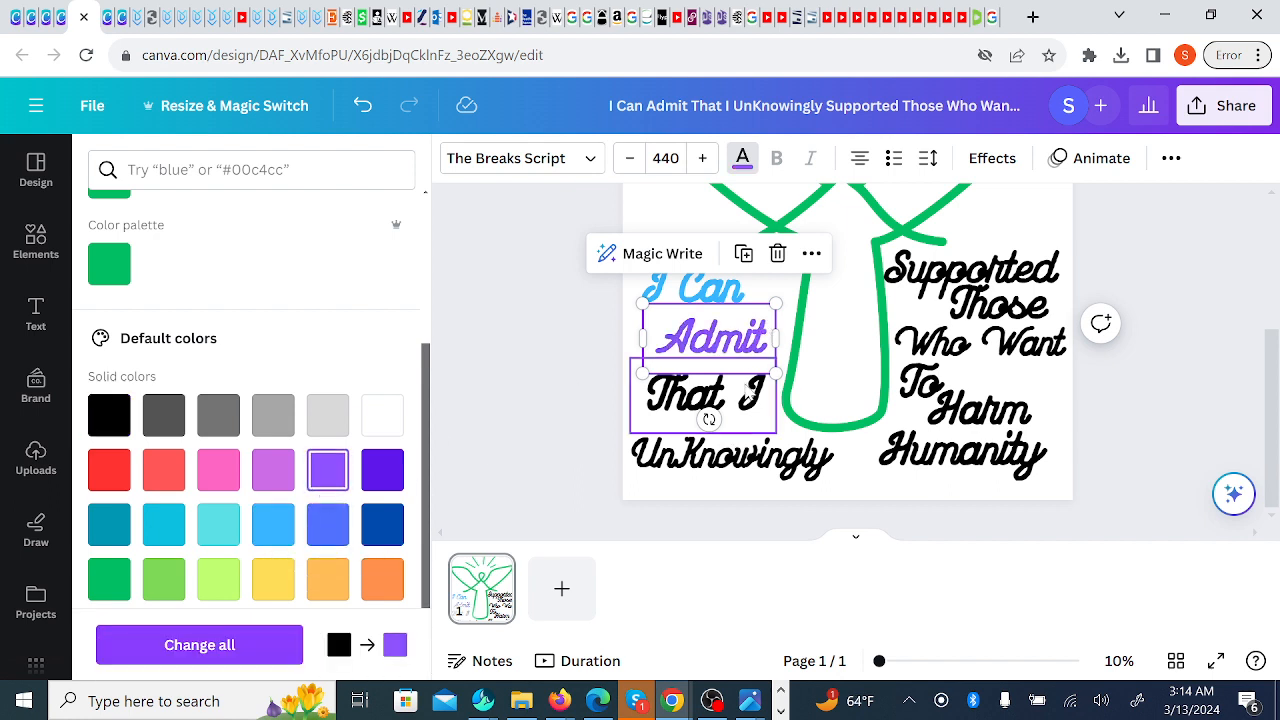
pyautogui.click(706, 412)
pyautogui.click(273, 524)
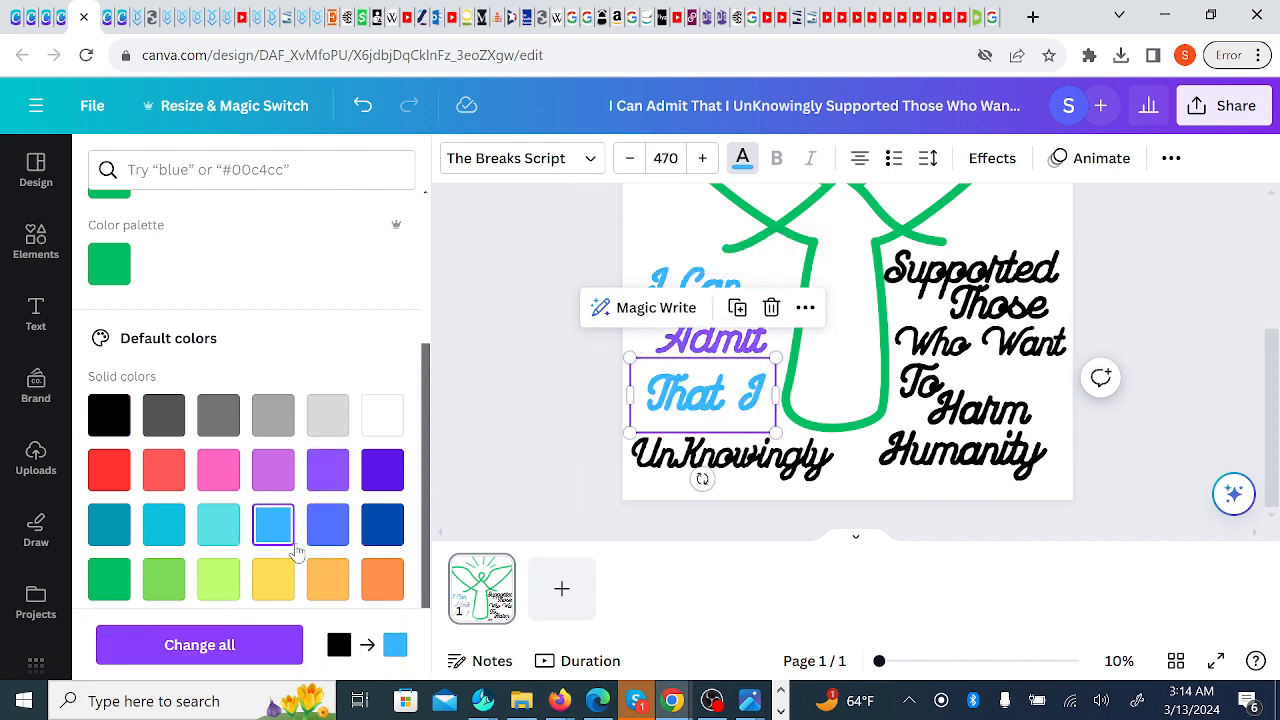
pyautogui.click(688, 452)
pyautogui.click(316, 488)
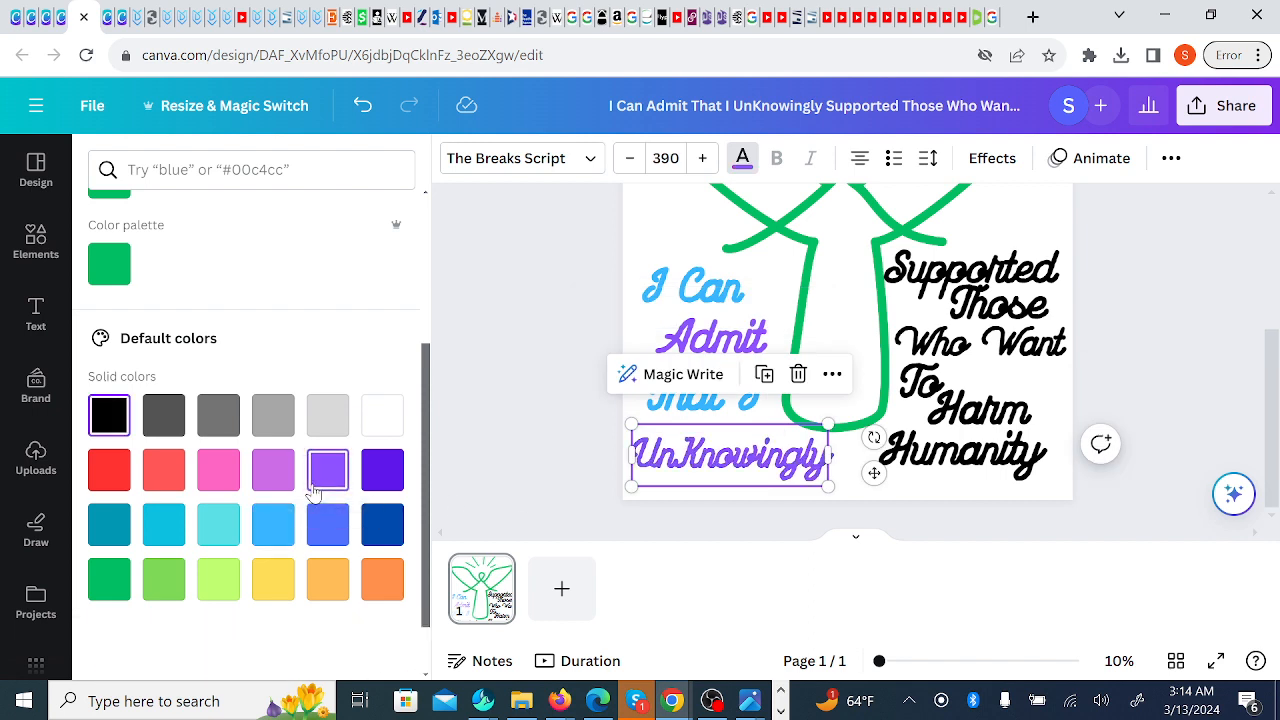
# - Color "Supported" and "Who Want" purple and "Those" light blue
pyautogui.click(938, 272)
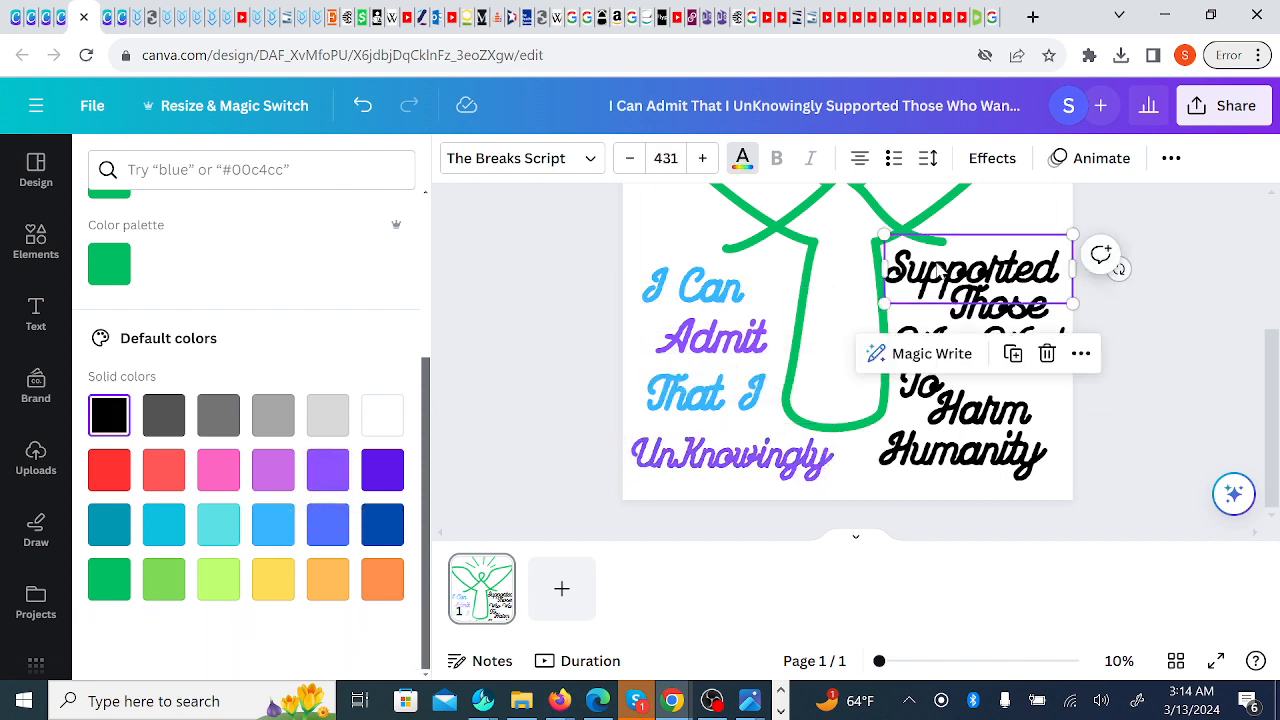
pyautogui.click(322, 487)
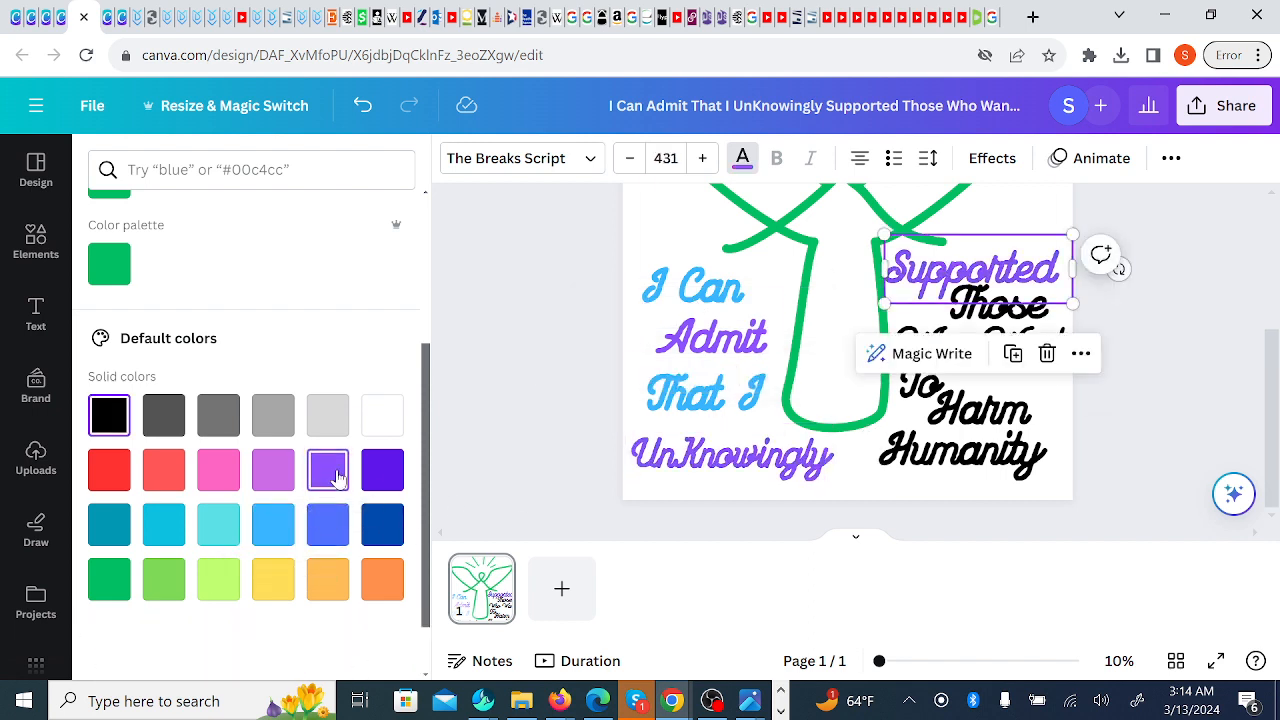
pyautogui.click(988, 322)
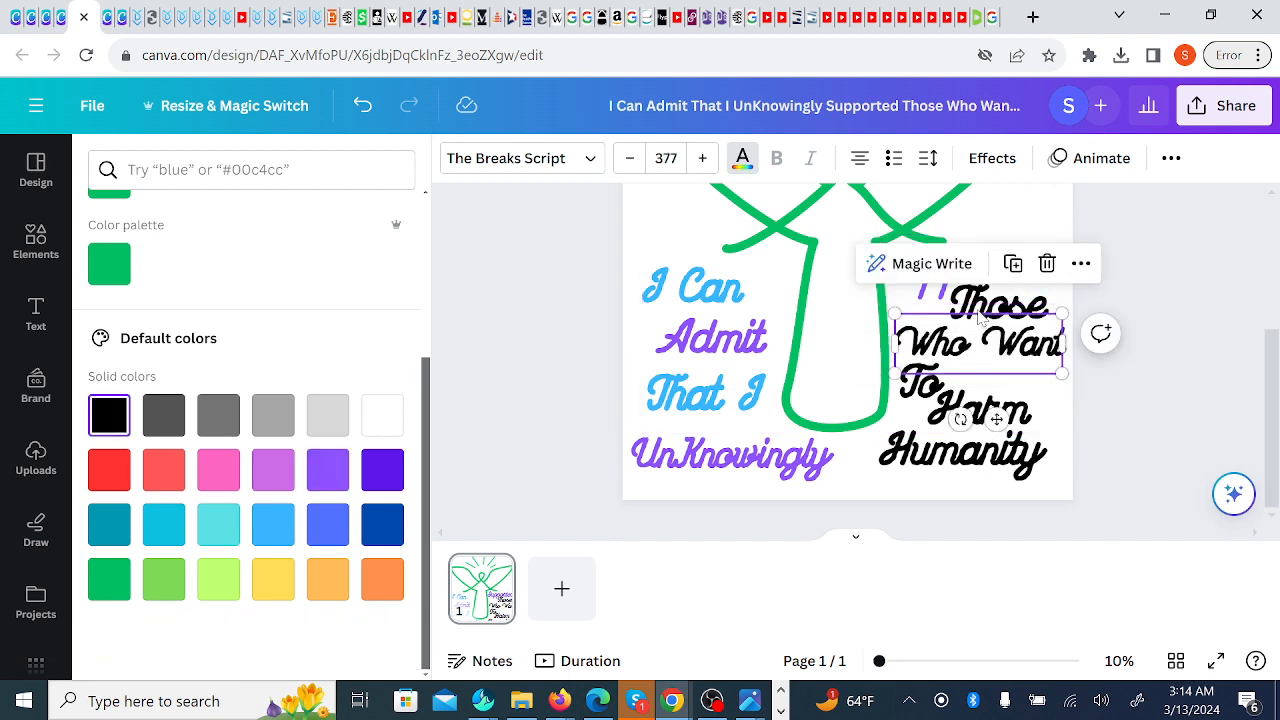
pyautogui.click(987, 310)
pyautogui.click(275, 525)
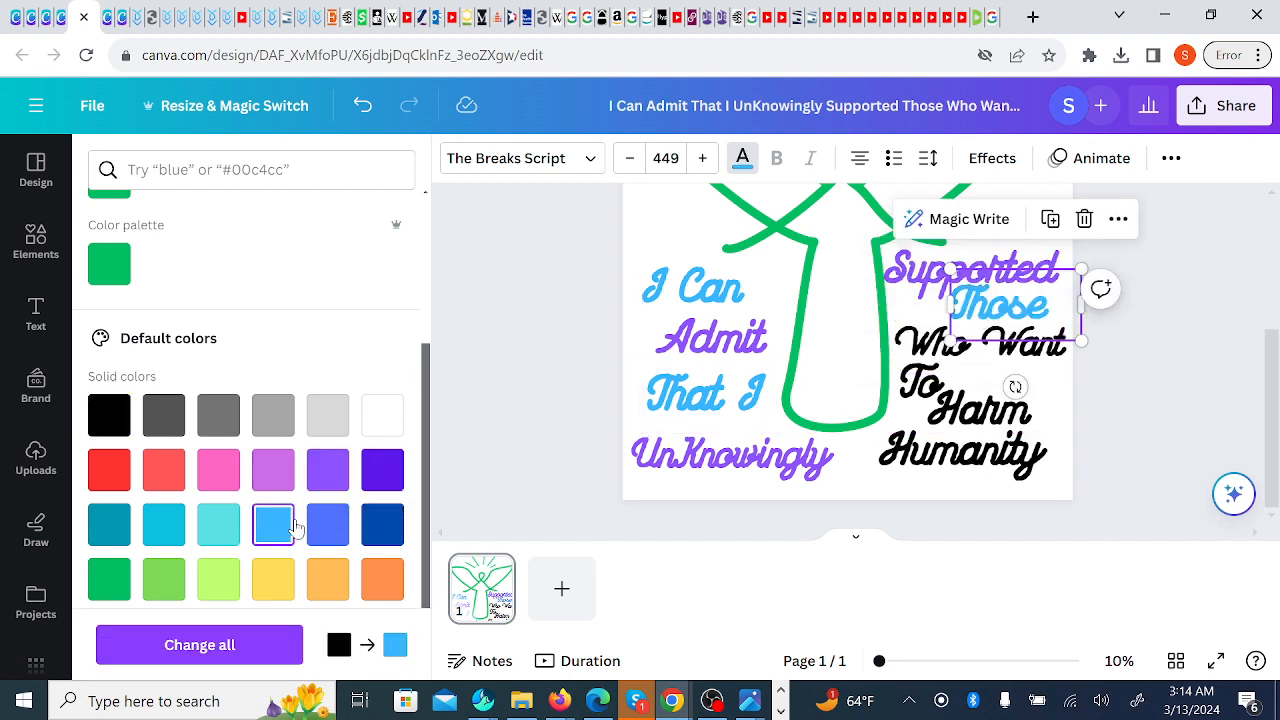
pyautogui.click(923, 353)
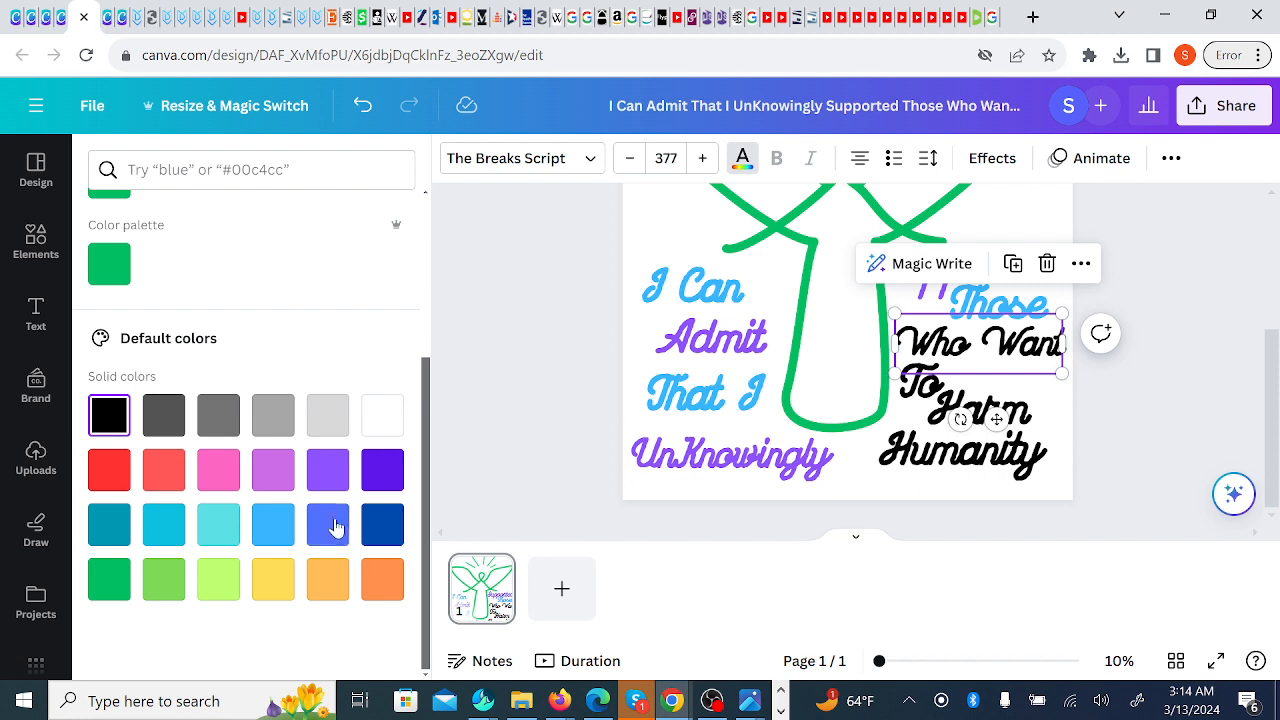
pyautogui.click(328, 470)
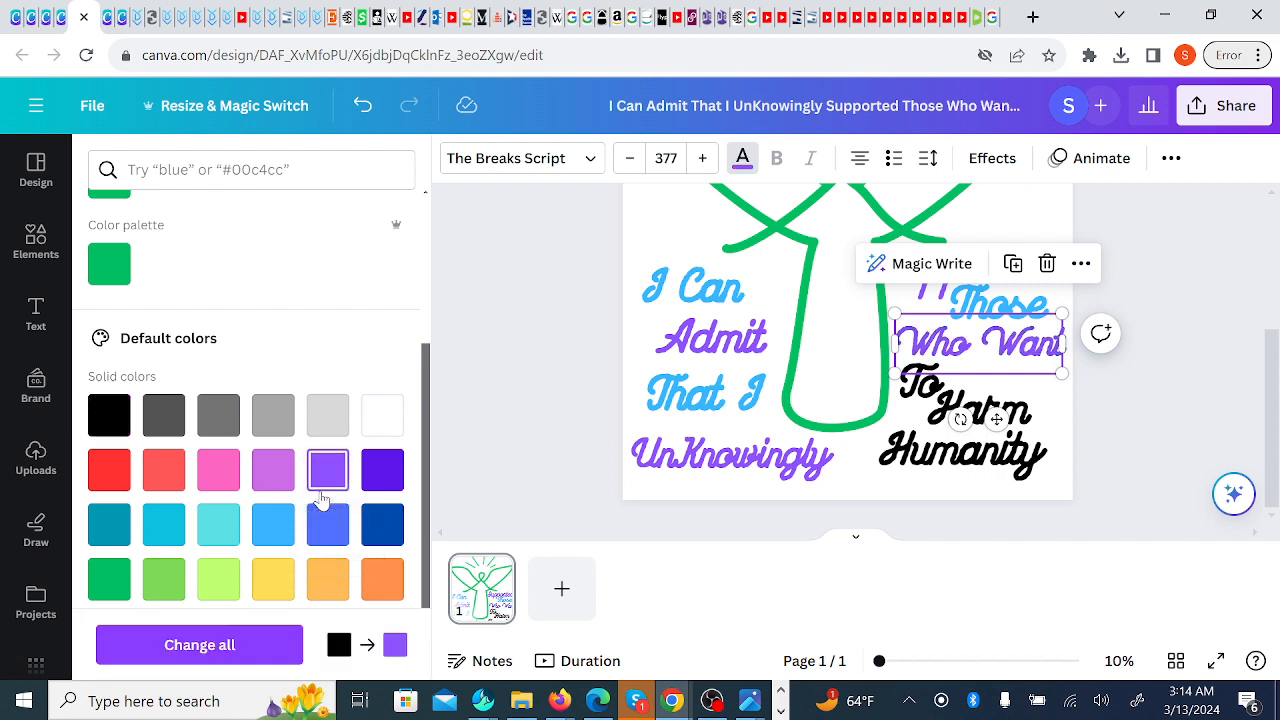
# - Color "To" and "Humanity" light blue and "Harm" purple, then deselect the text
pyautogui.click(922, 385)
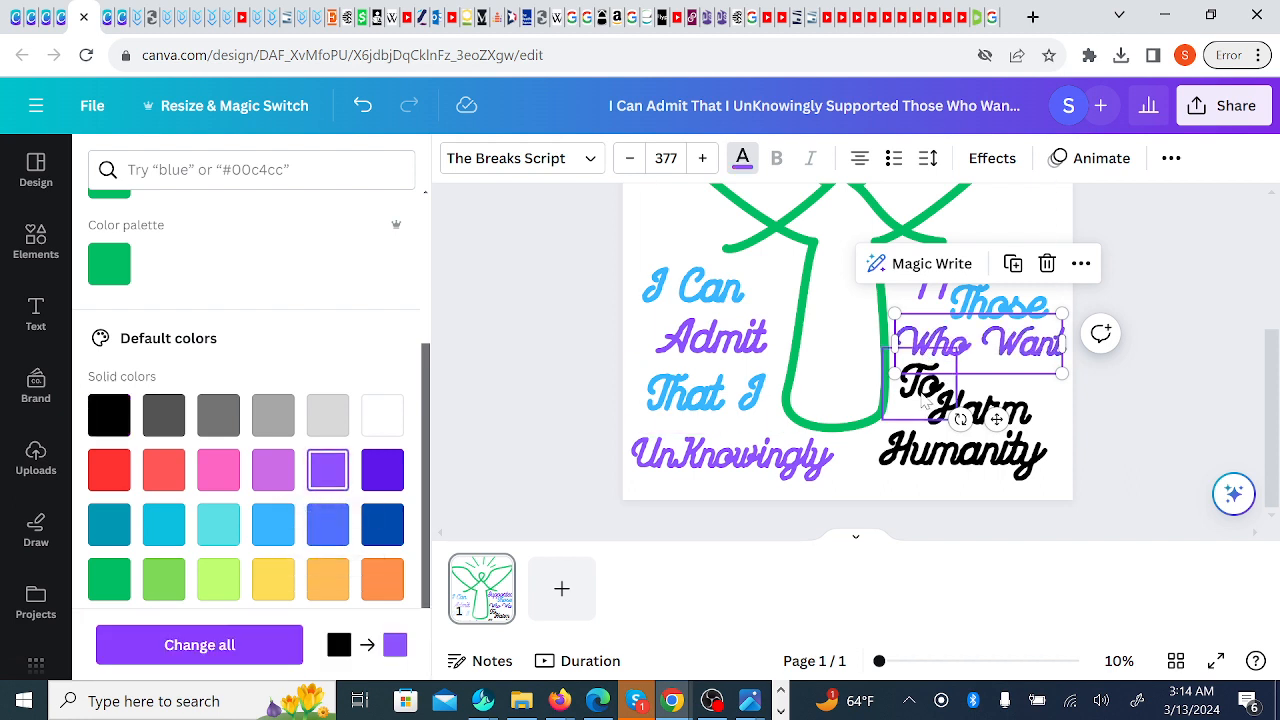
pyautogui.click(259, 533)
pyautogui.click(945, 412)
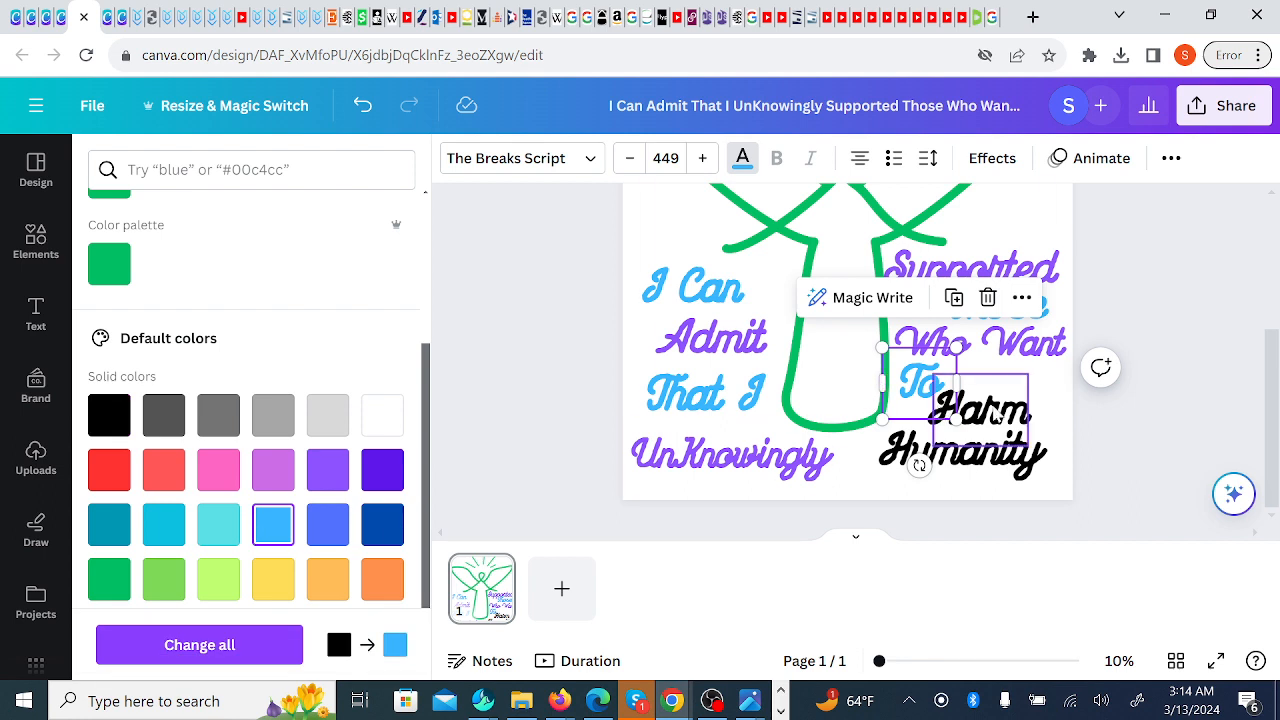
pyautogui.click(345, 470)
pyautogui.click(910, 478)
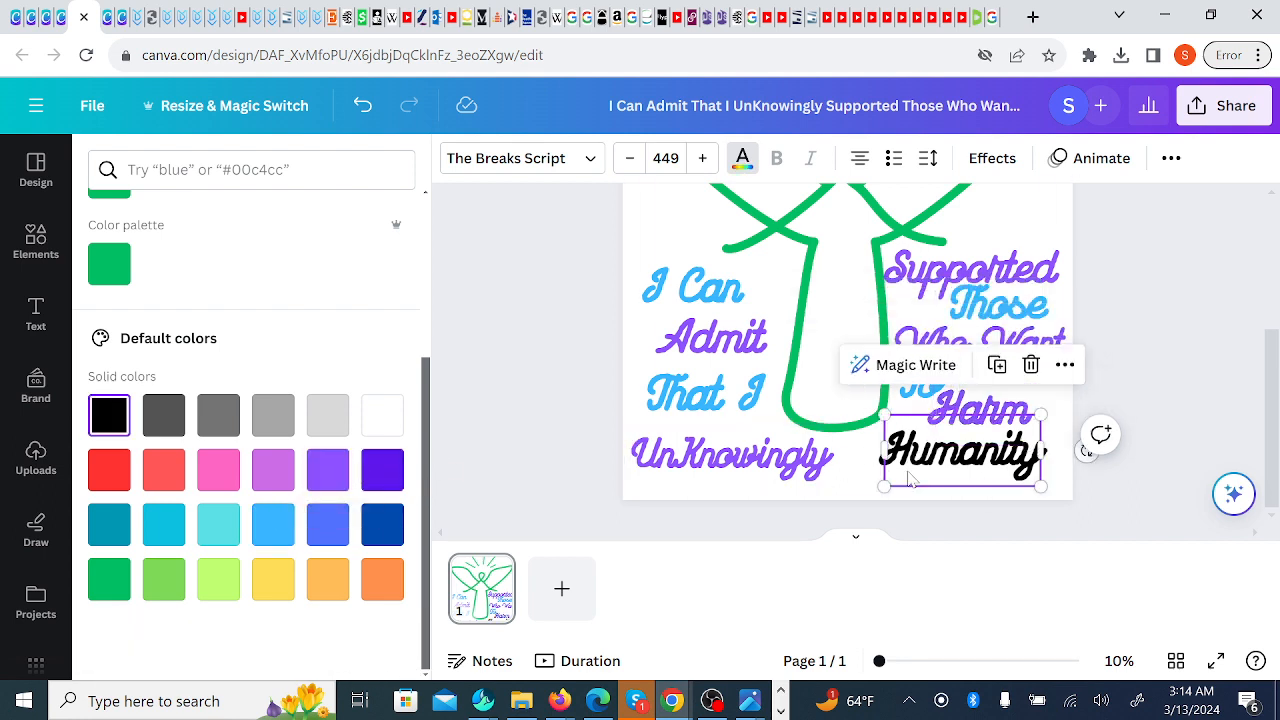
pyautogui.click(268, 519)
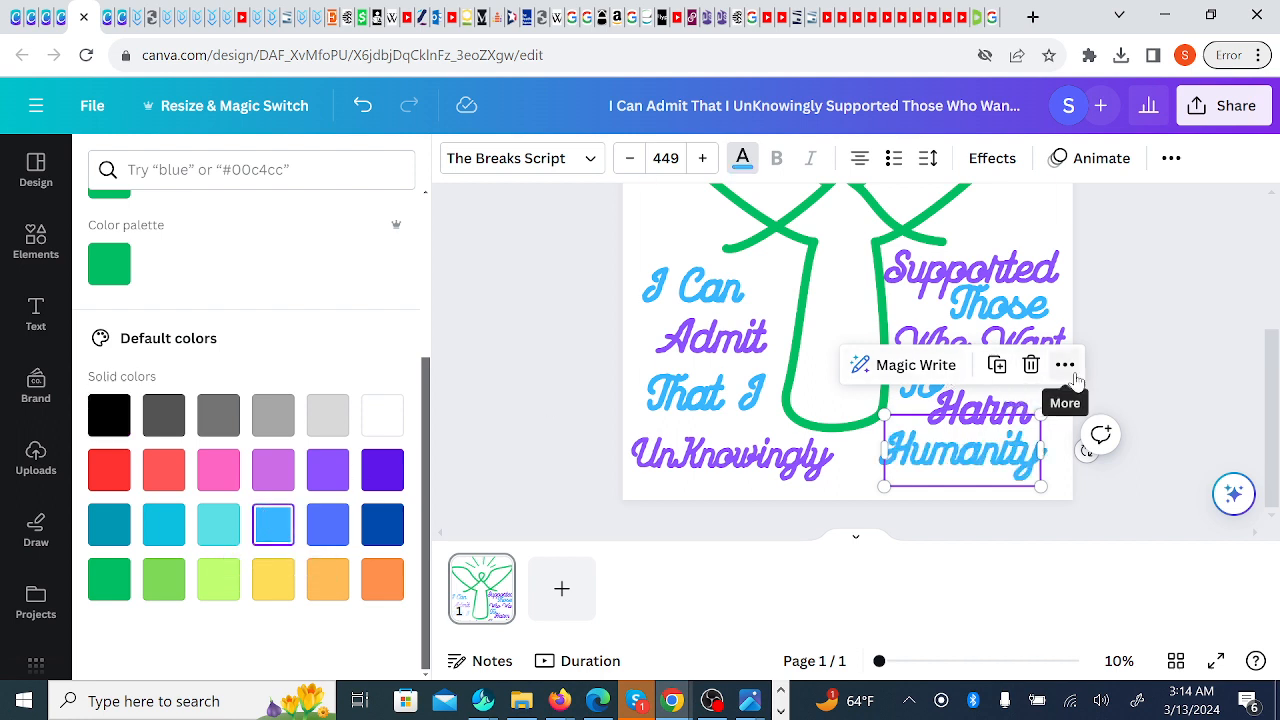
pyautogui.click(1231, 298)
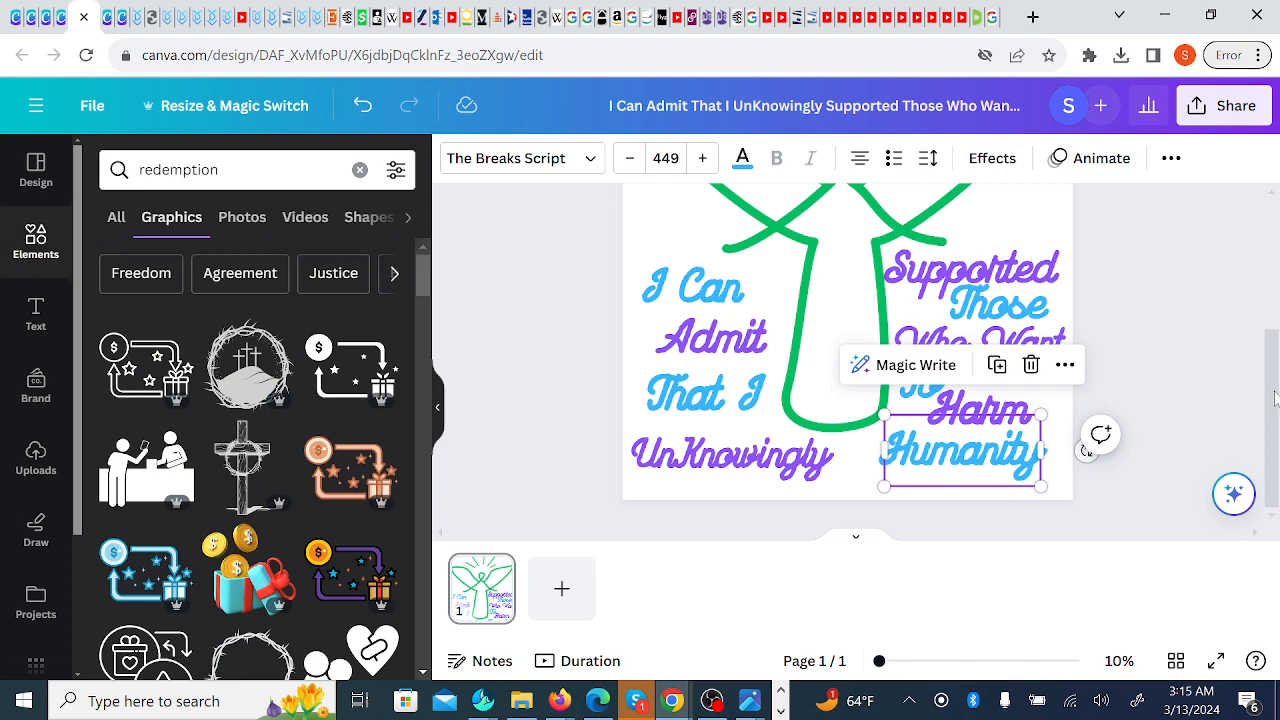
pyautogui.rightClick(1252, 248)
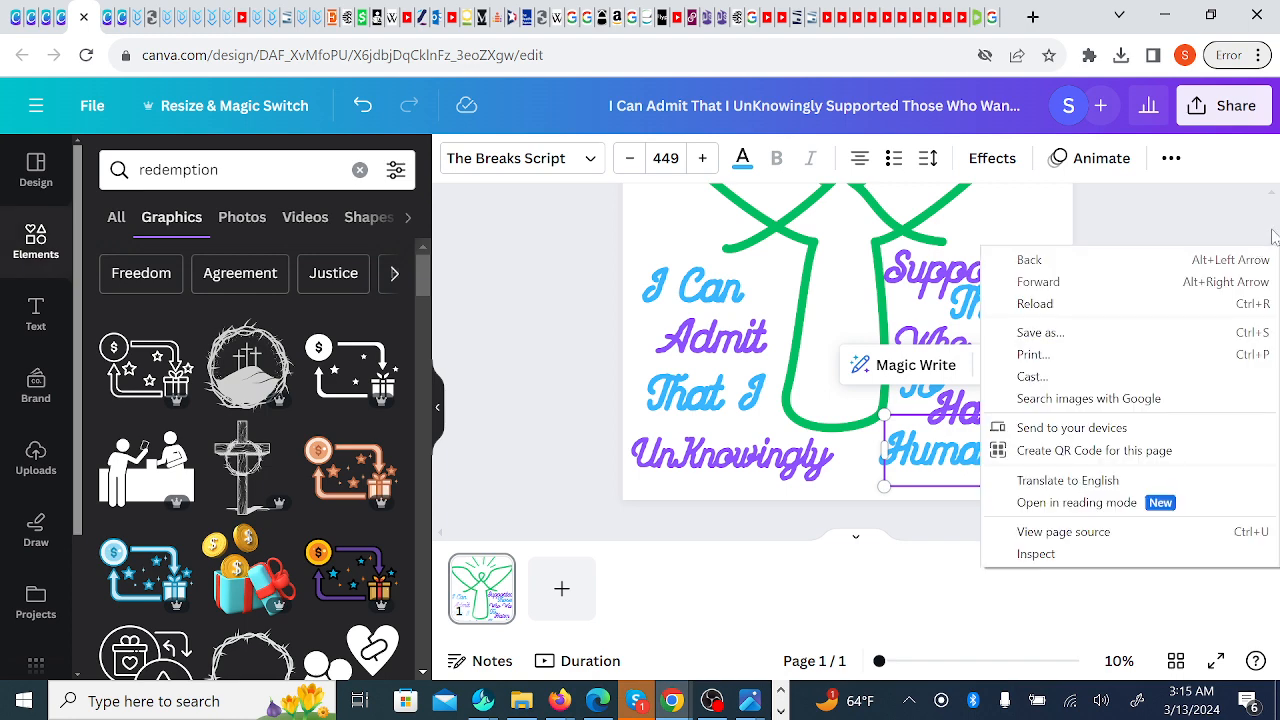
pyautogui.click(1022, 236)
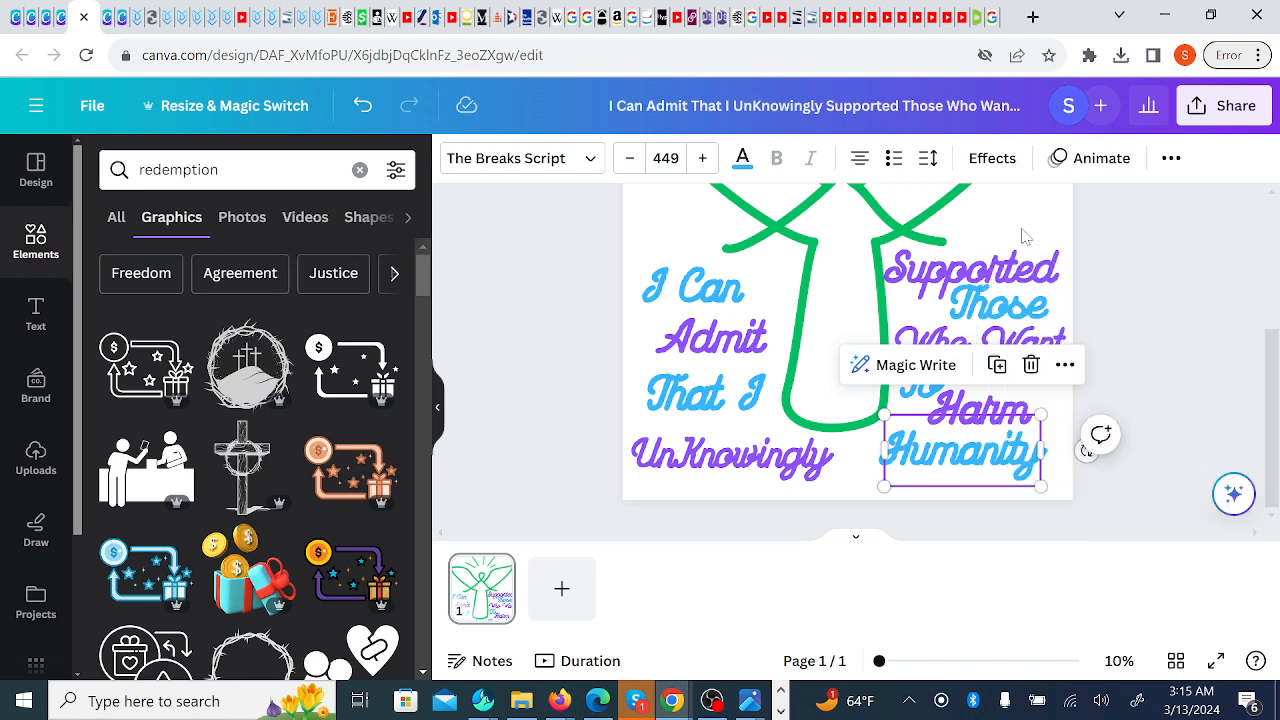
pyautogui.click(1022, 236)
pyautogui.click(1175, 325)
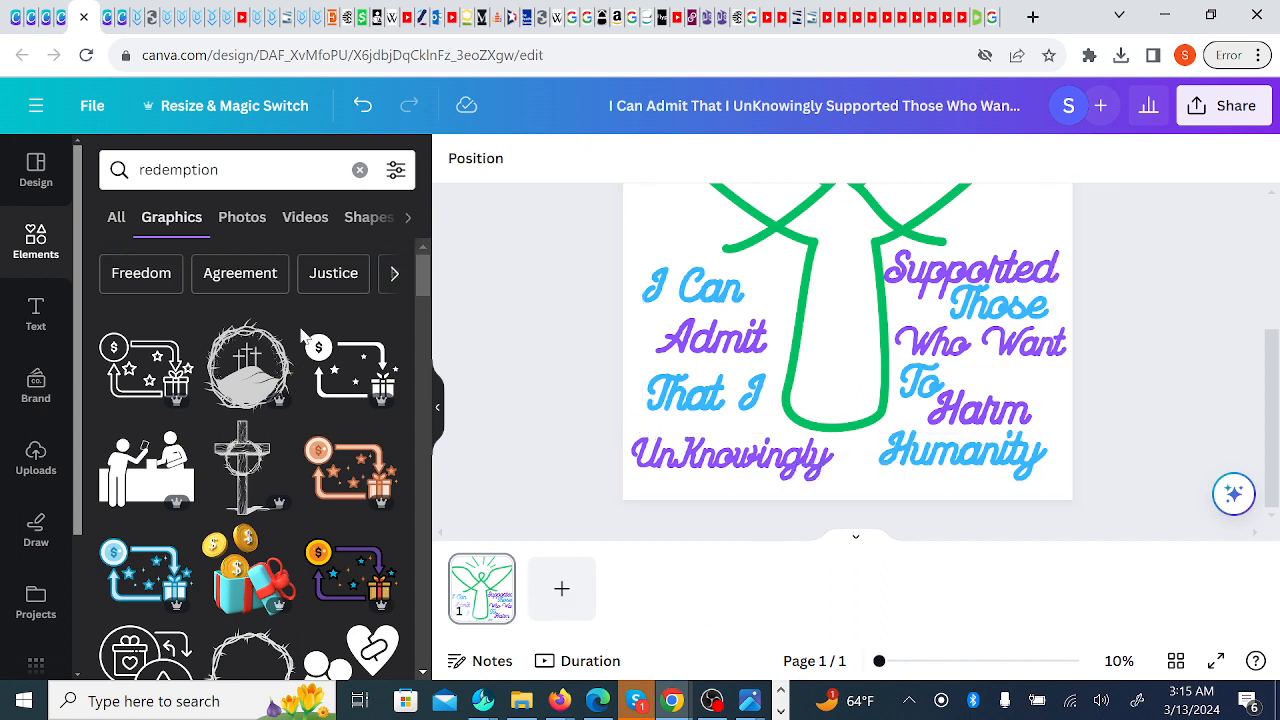
# - Switch to the MyDesigns listings and reload the page to check on the video mockups
pyautogui.click(133, 20)
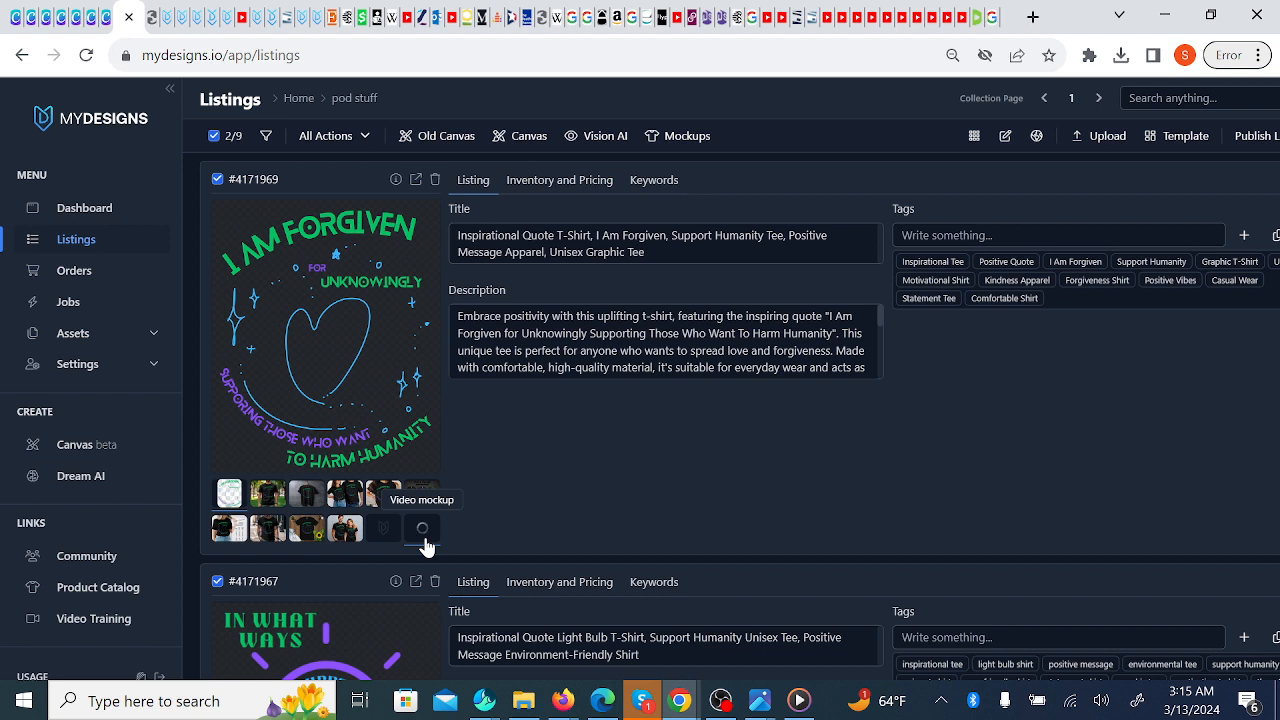
pyautogui.click(87, 57)
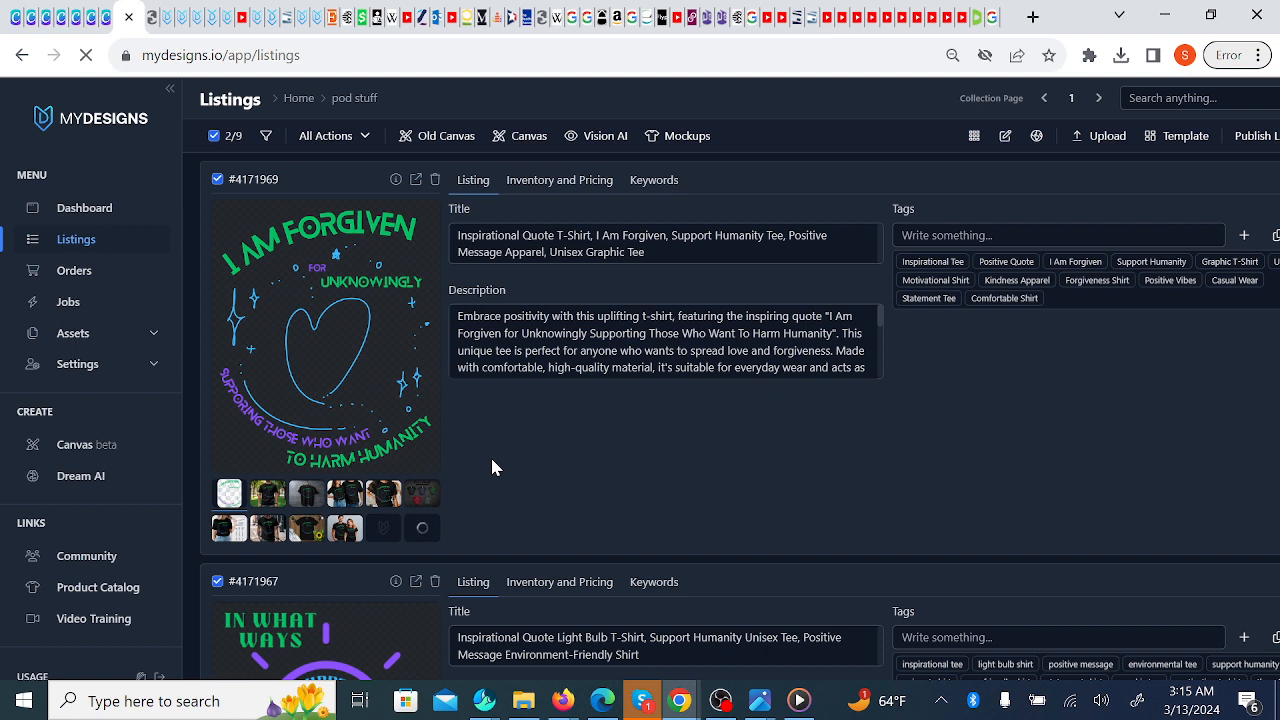
# - Return to the Canva angel quote design and download it as a PNG with a transparent background
pyautogui.click(77, 20)
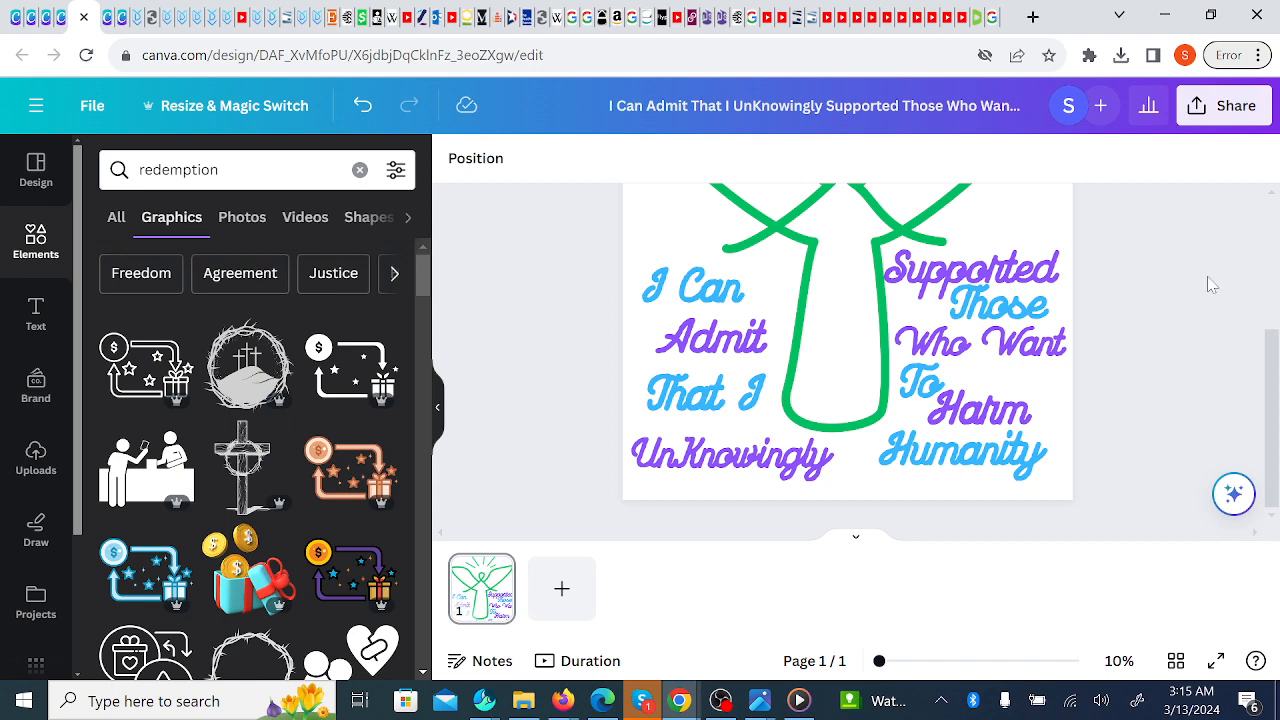
pyautogui.click(1276, 269)
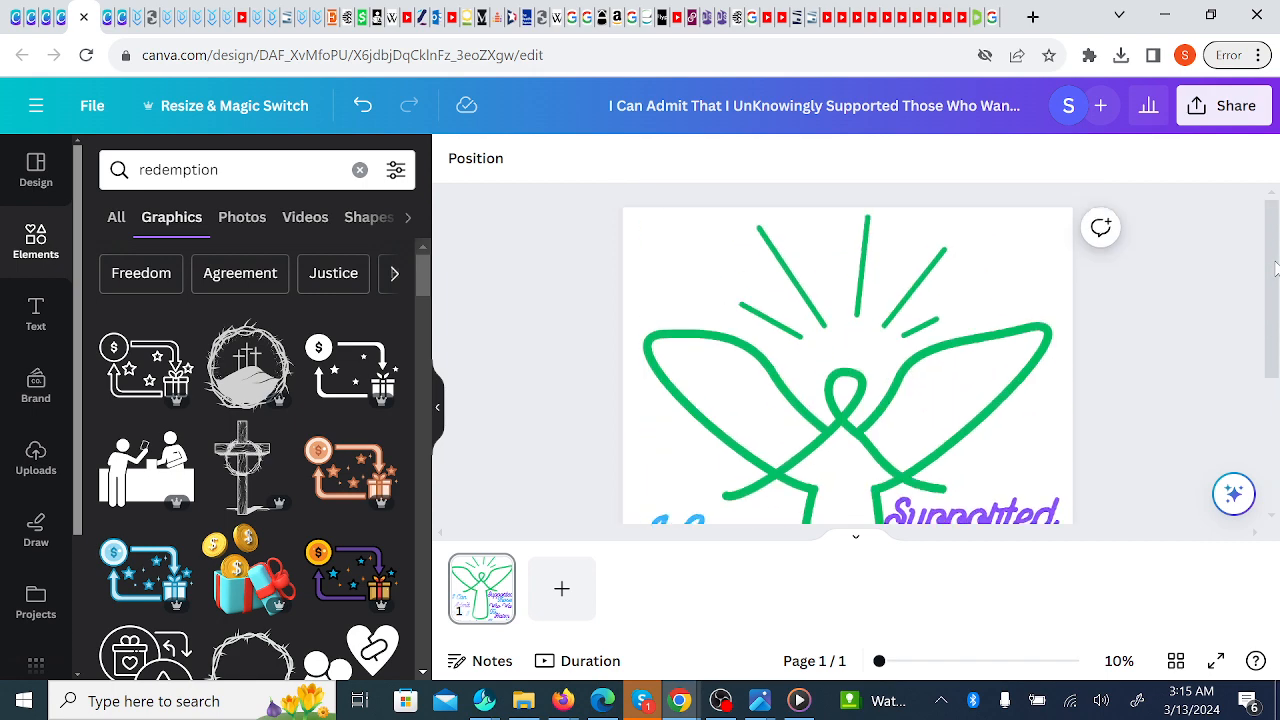
pyautogui.click(1220, 110)
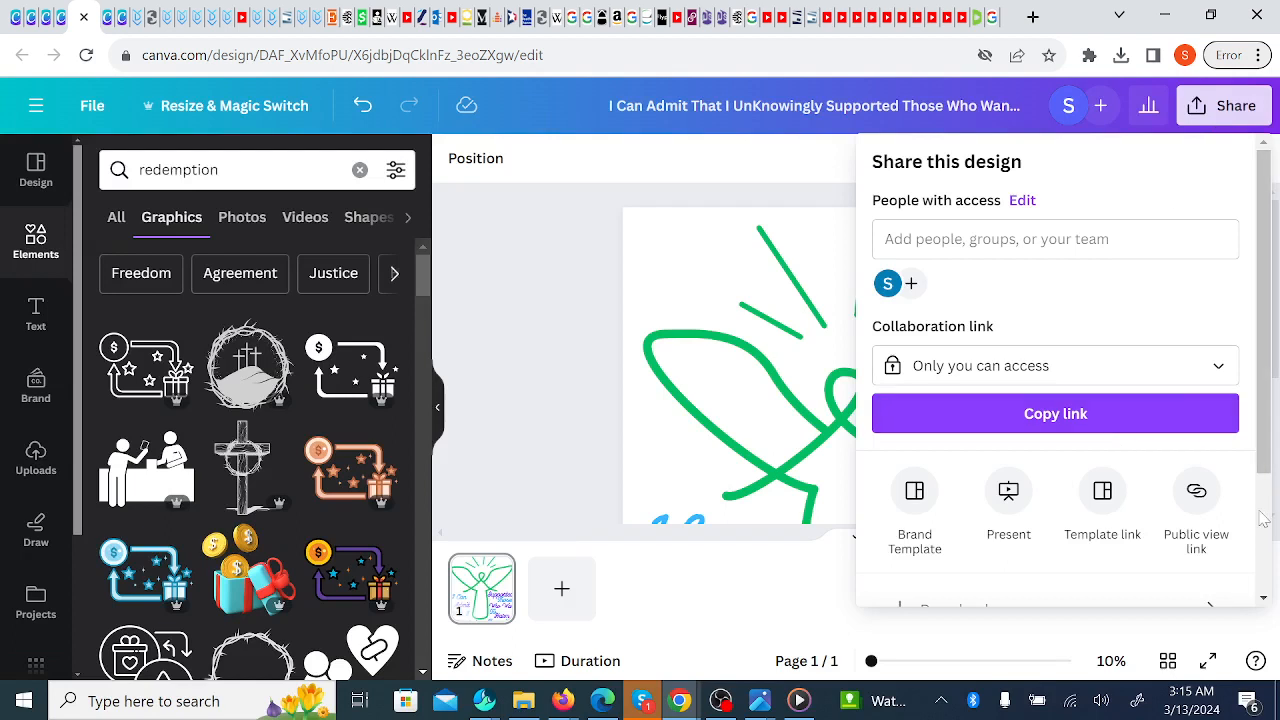
pyautogui.scroll(-3, 1263, 518)
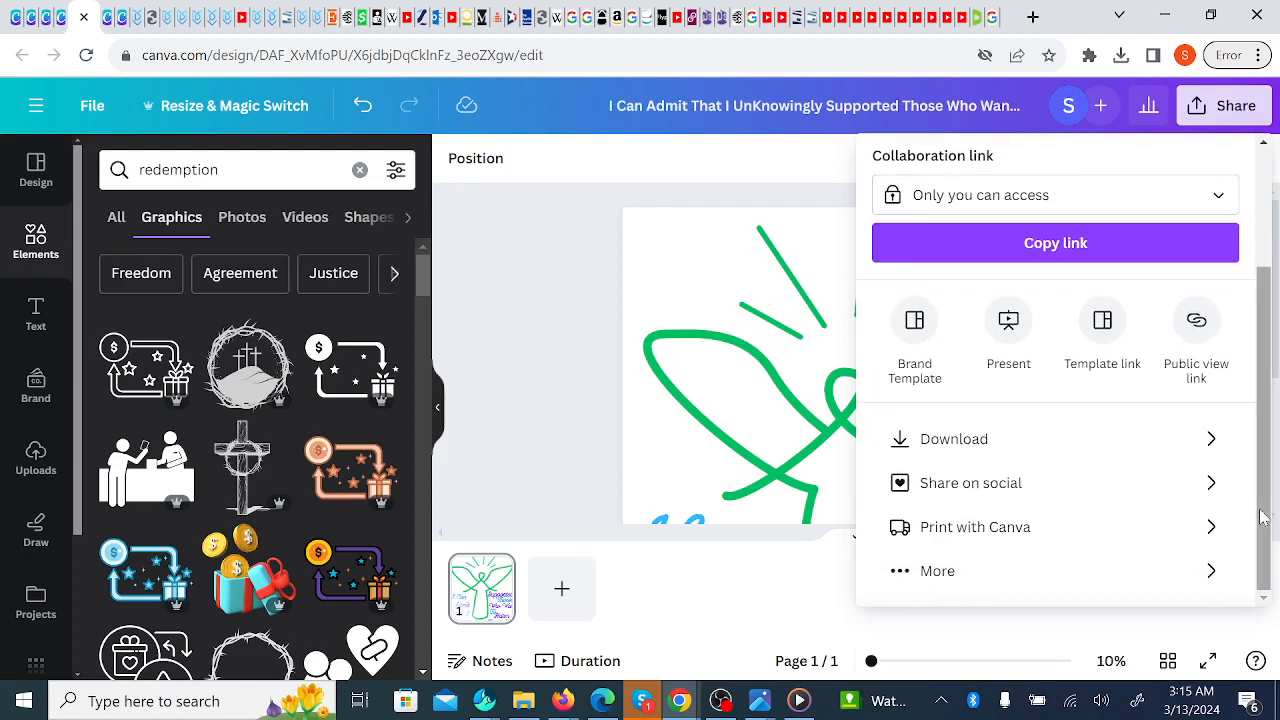
pyautogui.click(1040, 441)
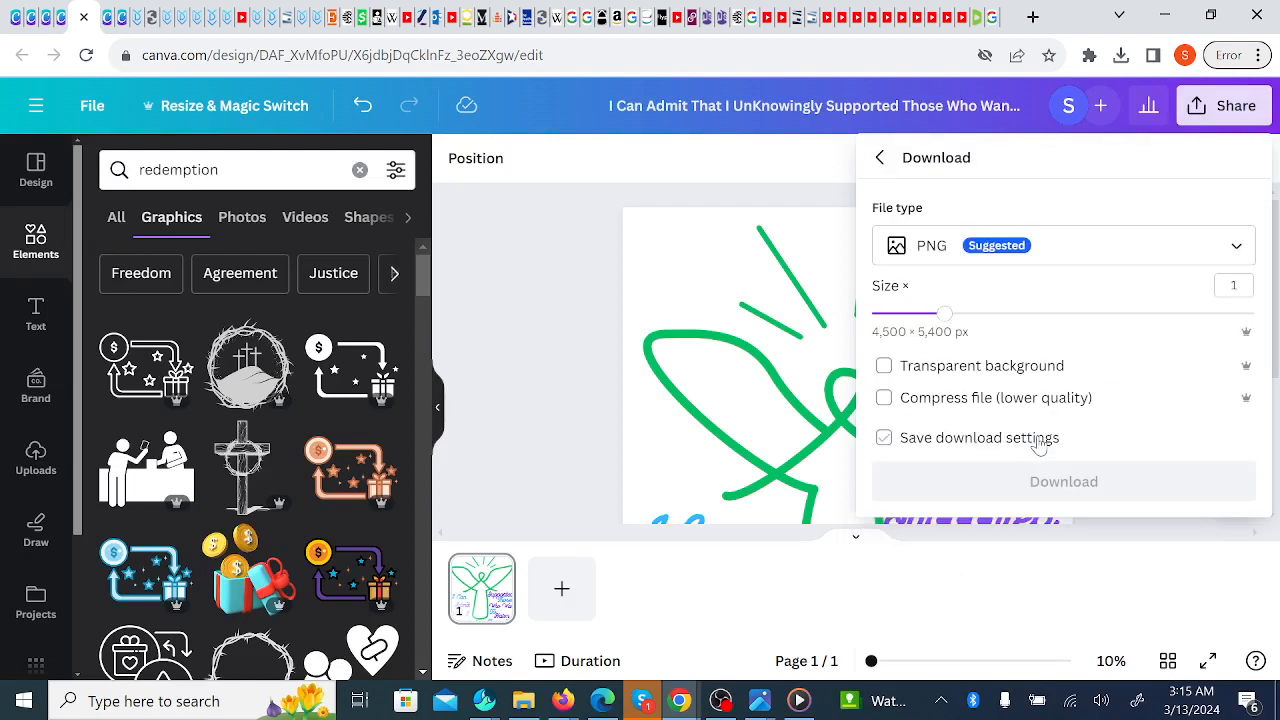
pyautogui.click(951, 370)
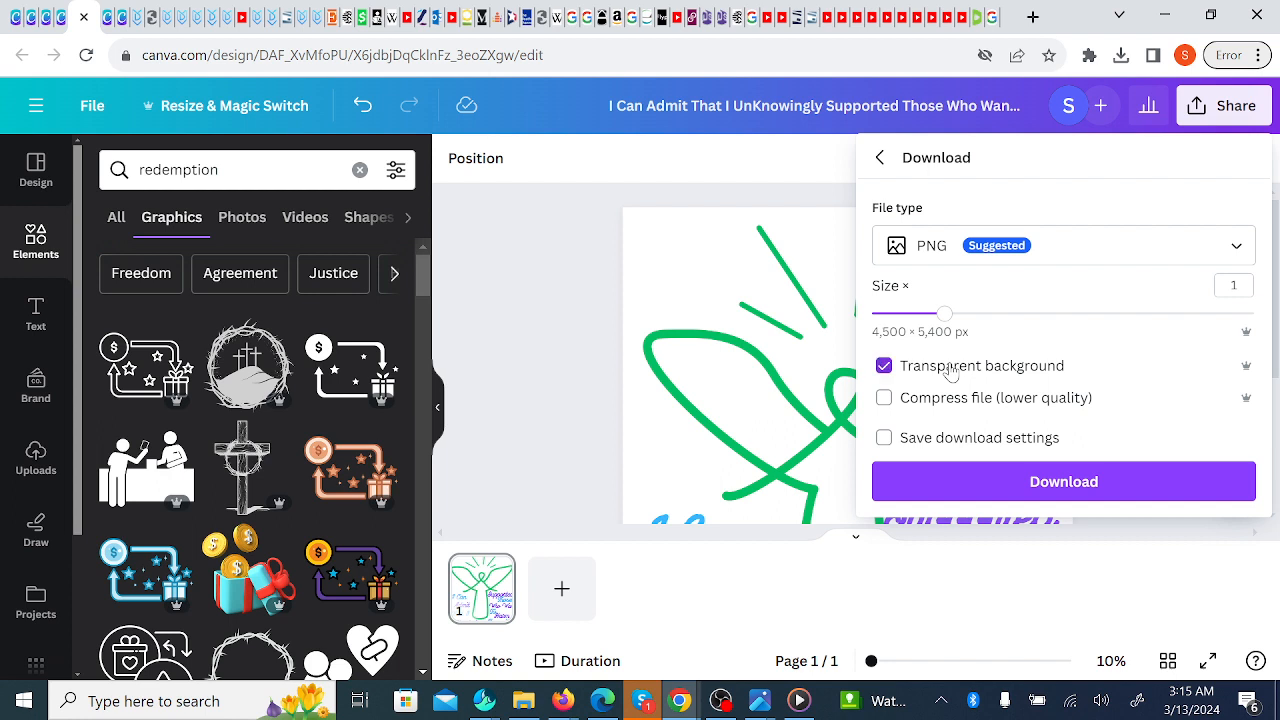
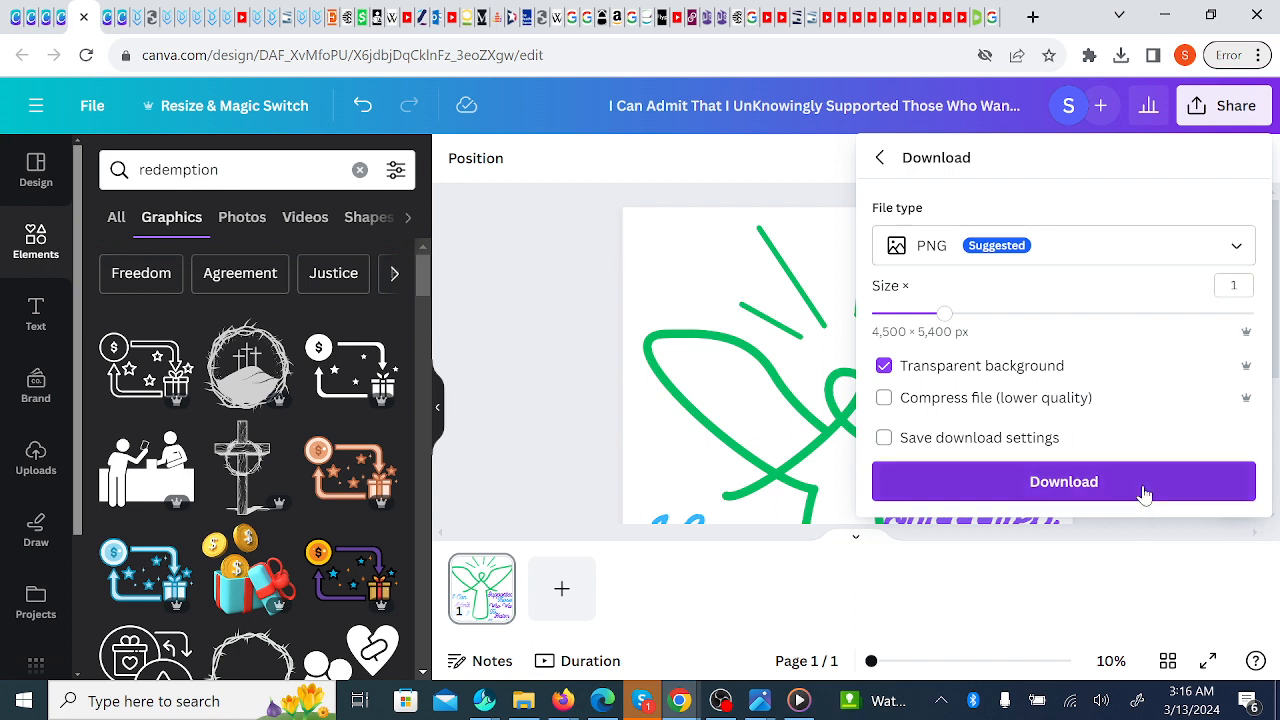
pyautogui.click(958, 480)
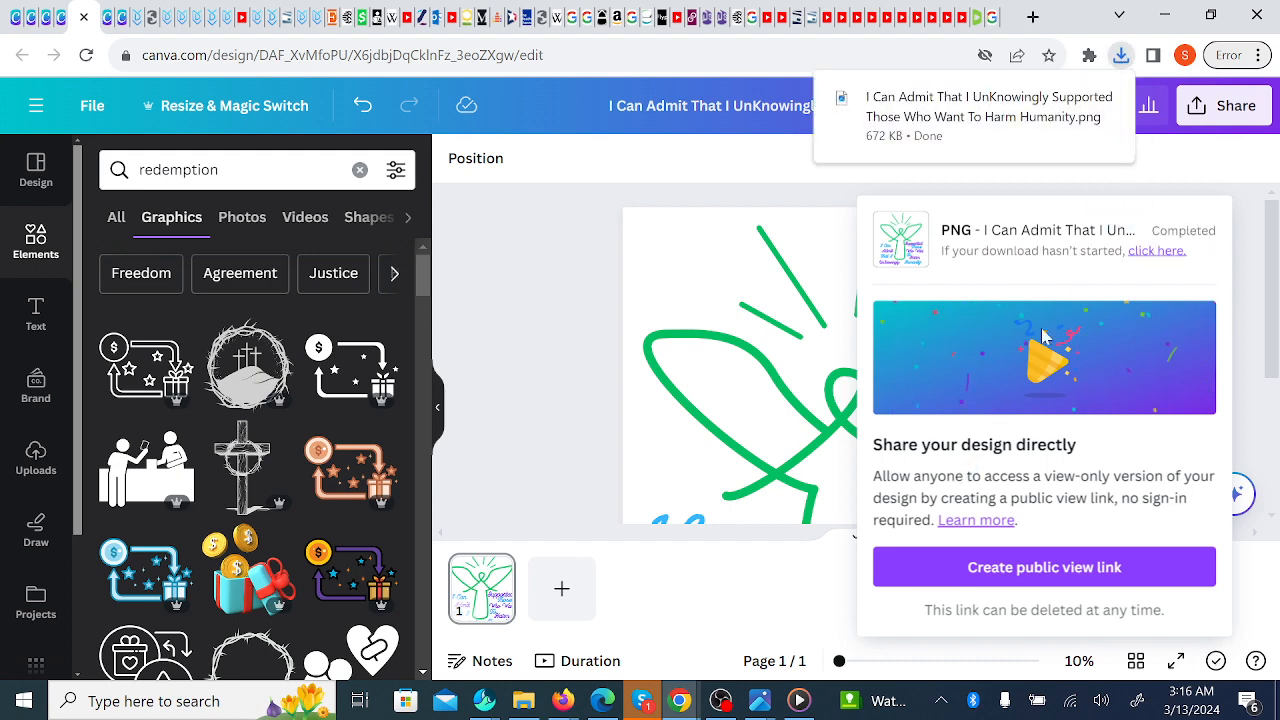
# - Open the downloaded angel quote PNG and save a copy under the same name in the Desktop's POD stuff folder
pyautogui.click(952, 102)
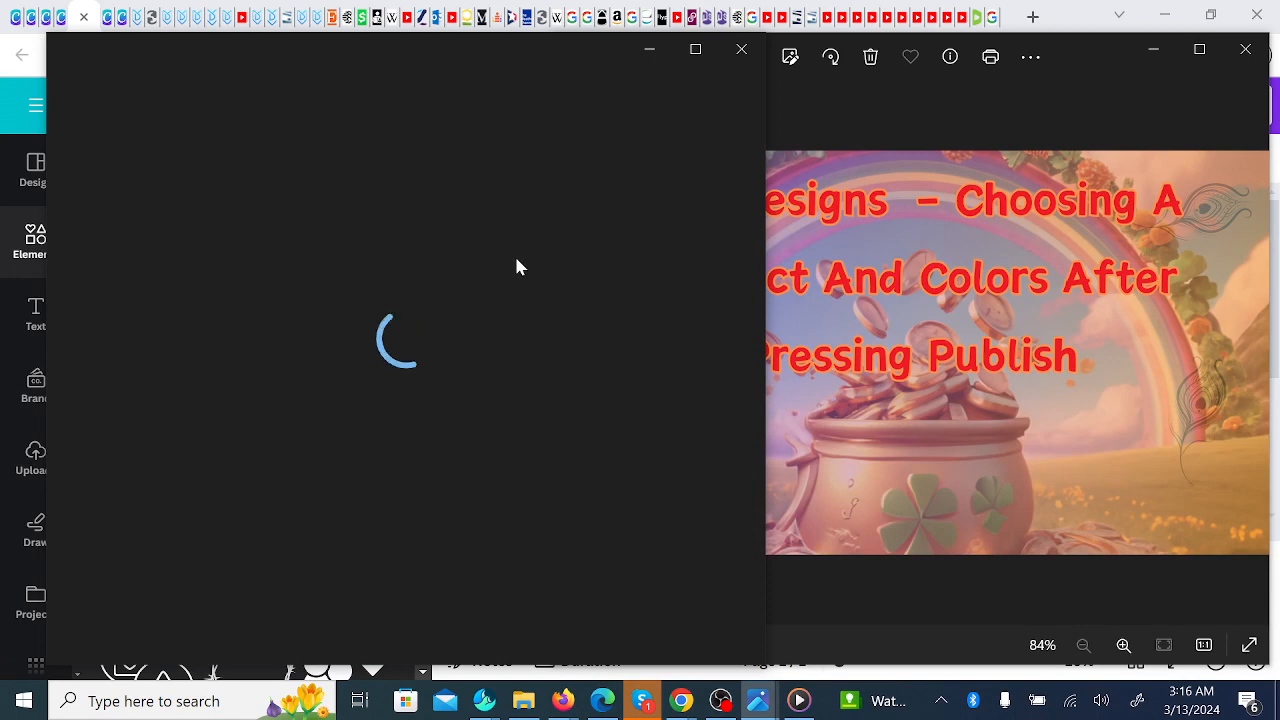
pyautogui.rightClick(516, 260)
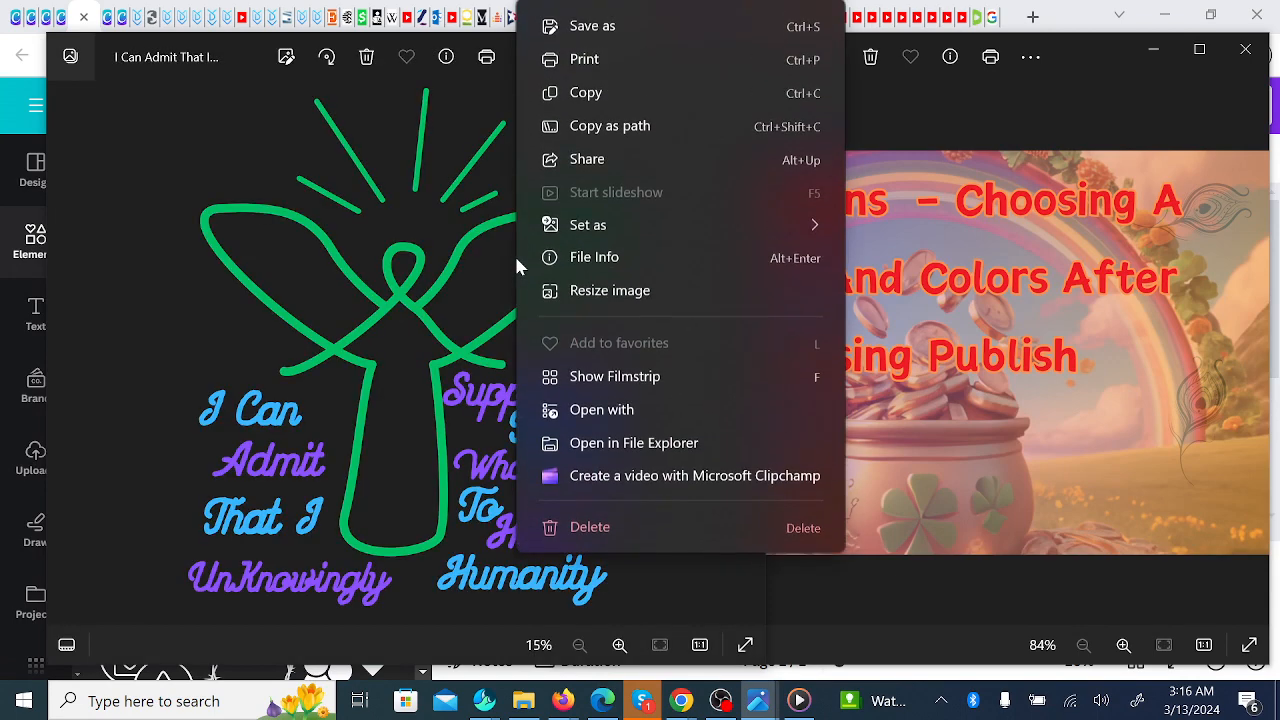
pyautogui.click(598, 32)
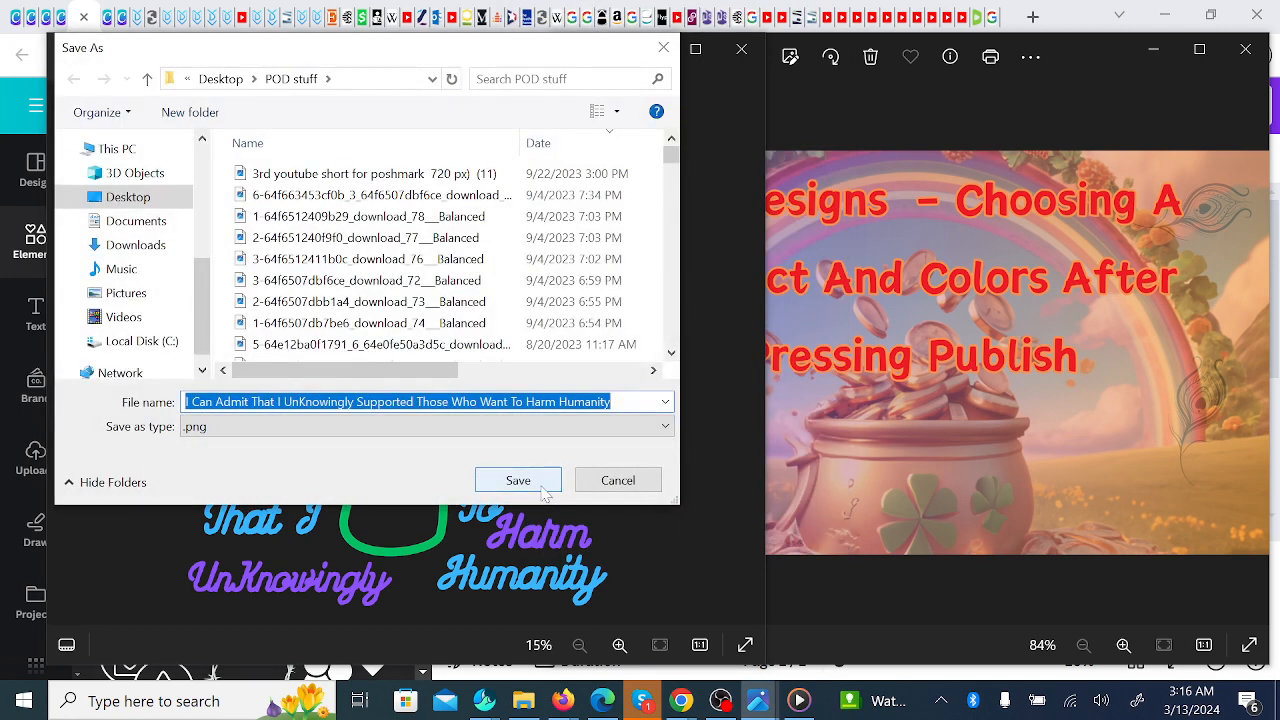
pyautogui.click(540, 486)
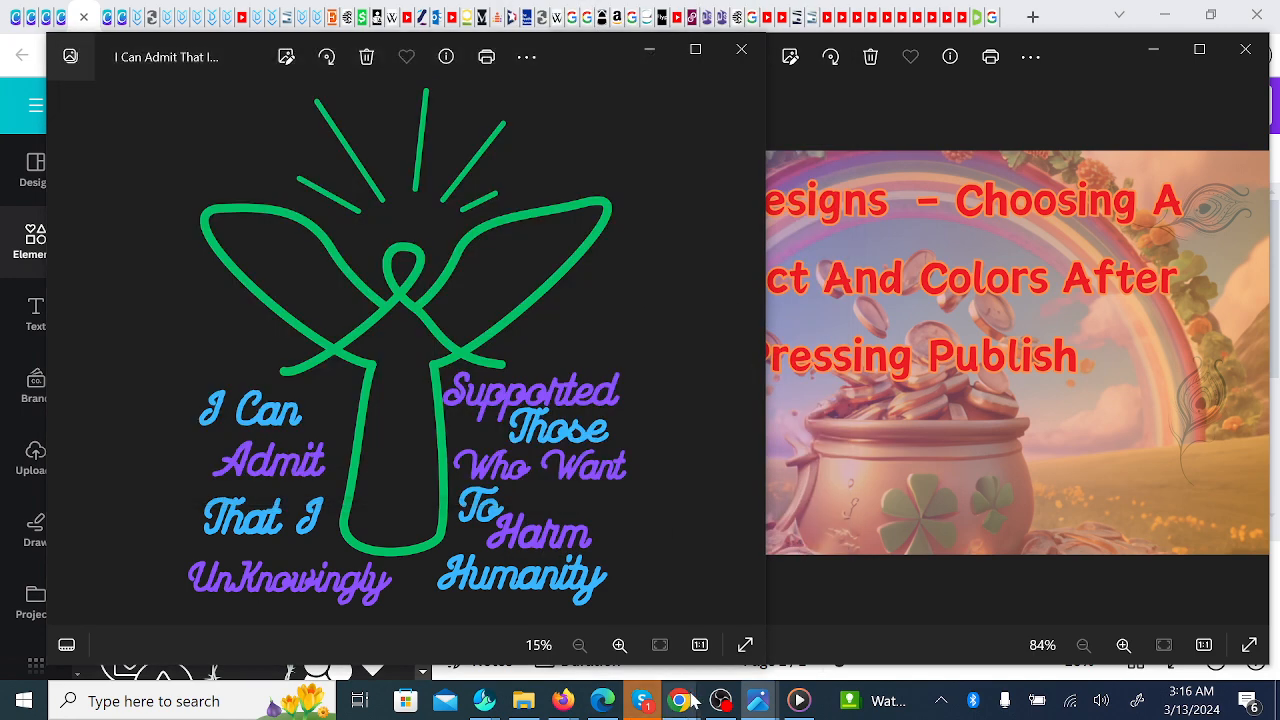
# - Switch to the MyDesigns listings and examine the image and video mockups of the two selected listings and the listings below them
pyautogui.moveTo(692, 702)
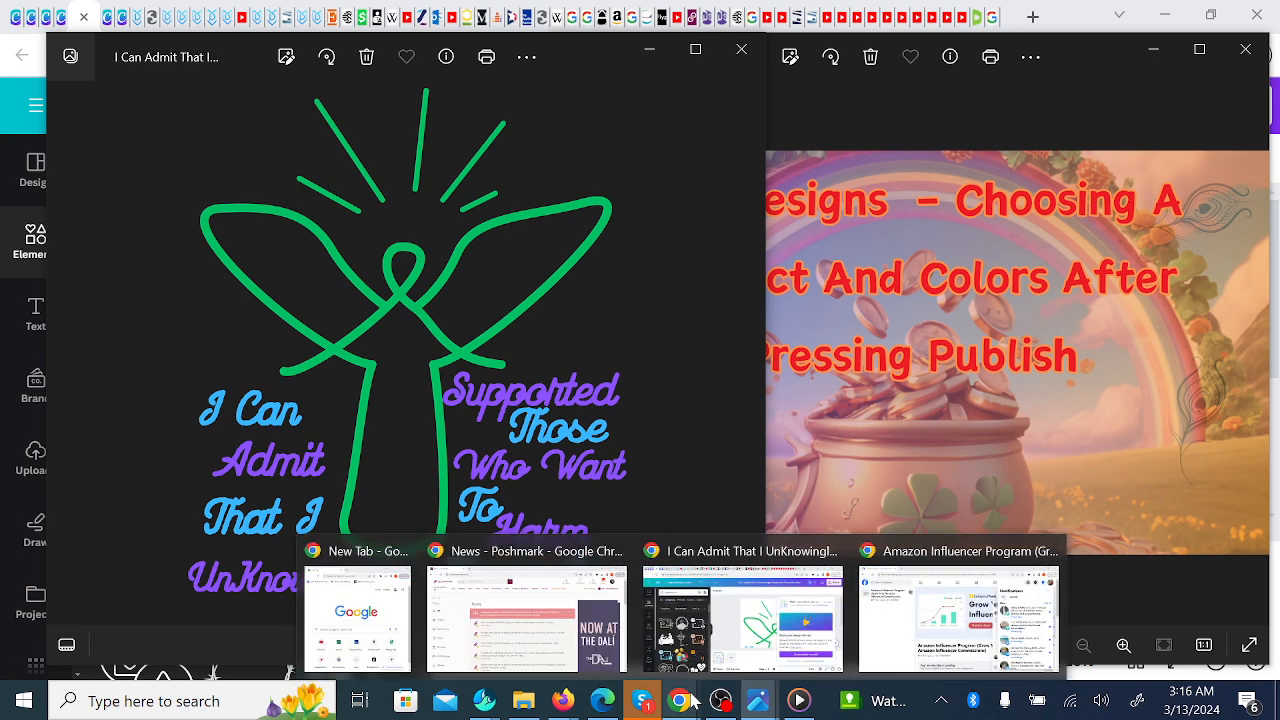
pyautogui.click(134, 16)
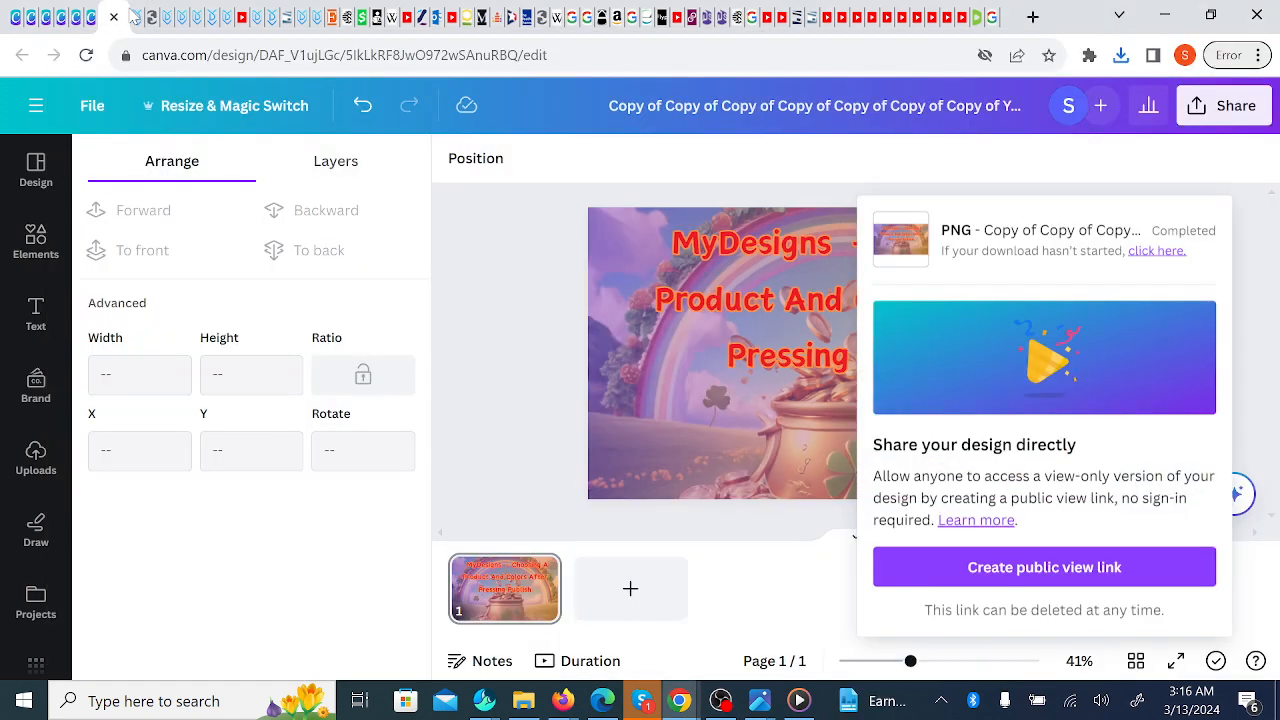
pyautogui.click(134, 16)
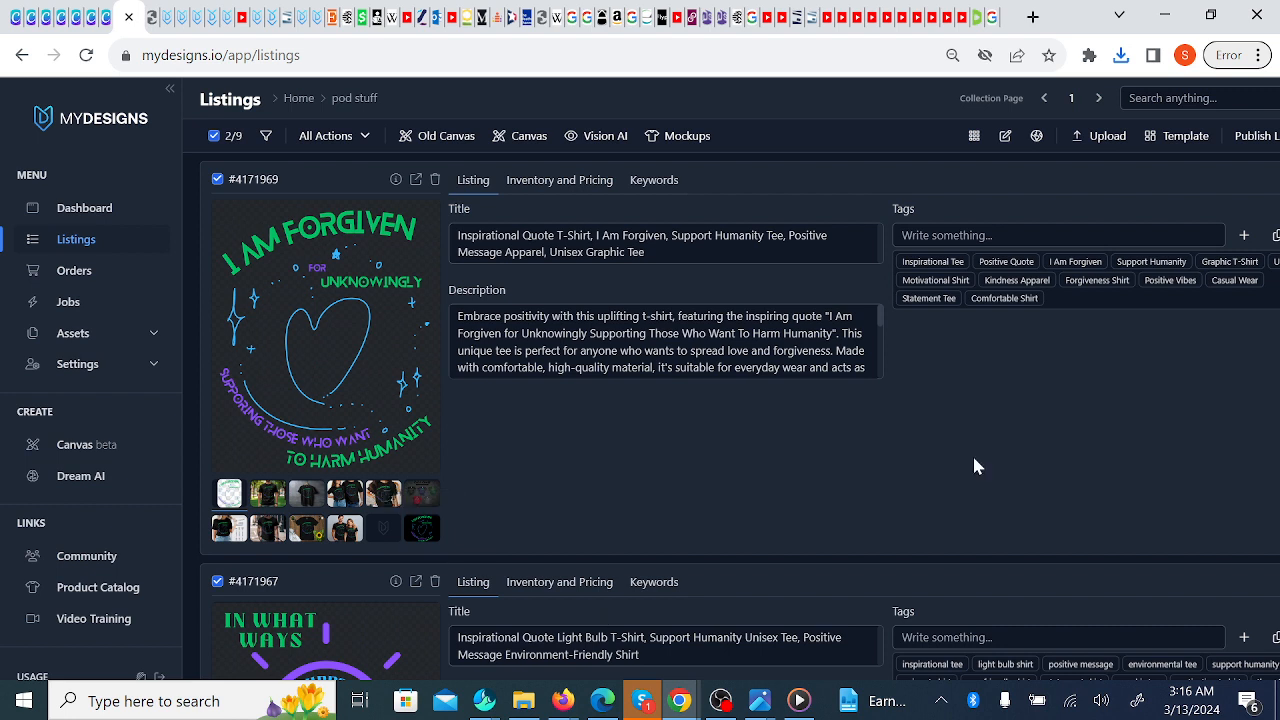
pyautogui.scroll(-1, 974, 460)
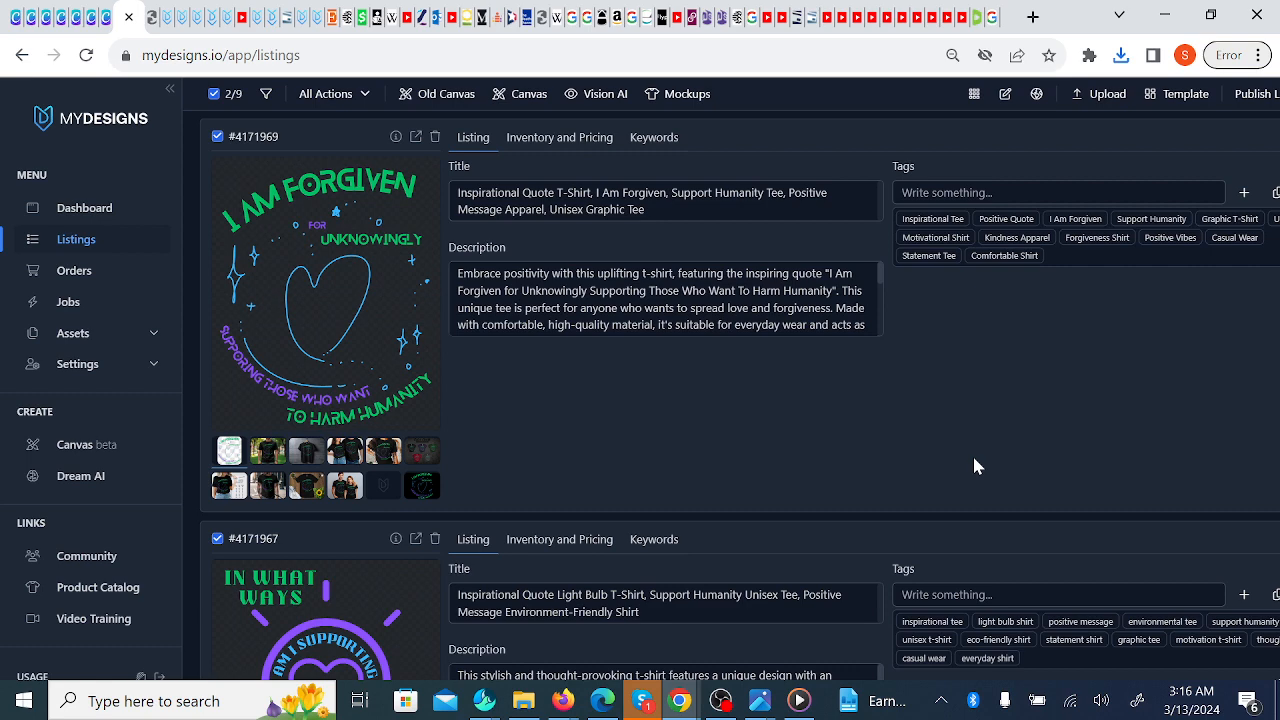
pyautogui.scroll(-3, 974, 459)
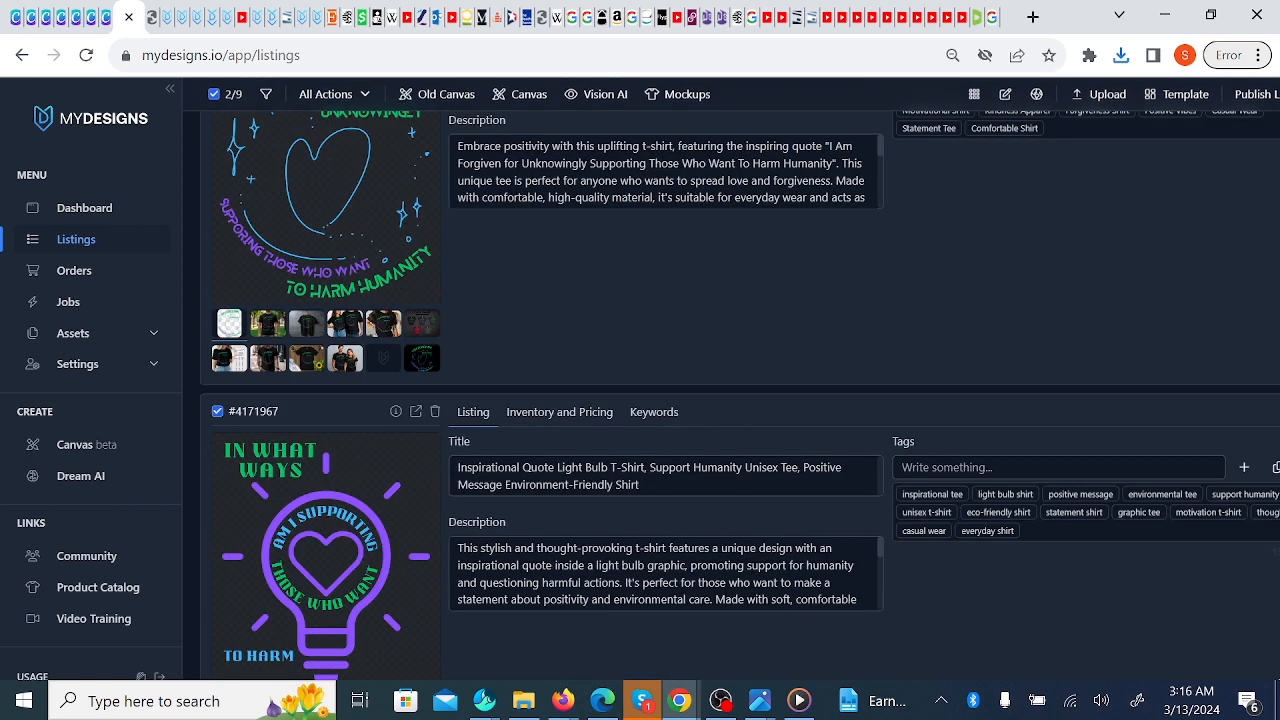
pyautogui.scroll(-4, 977, 466)
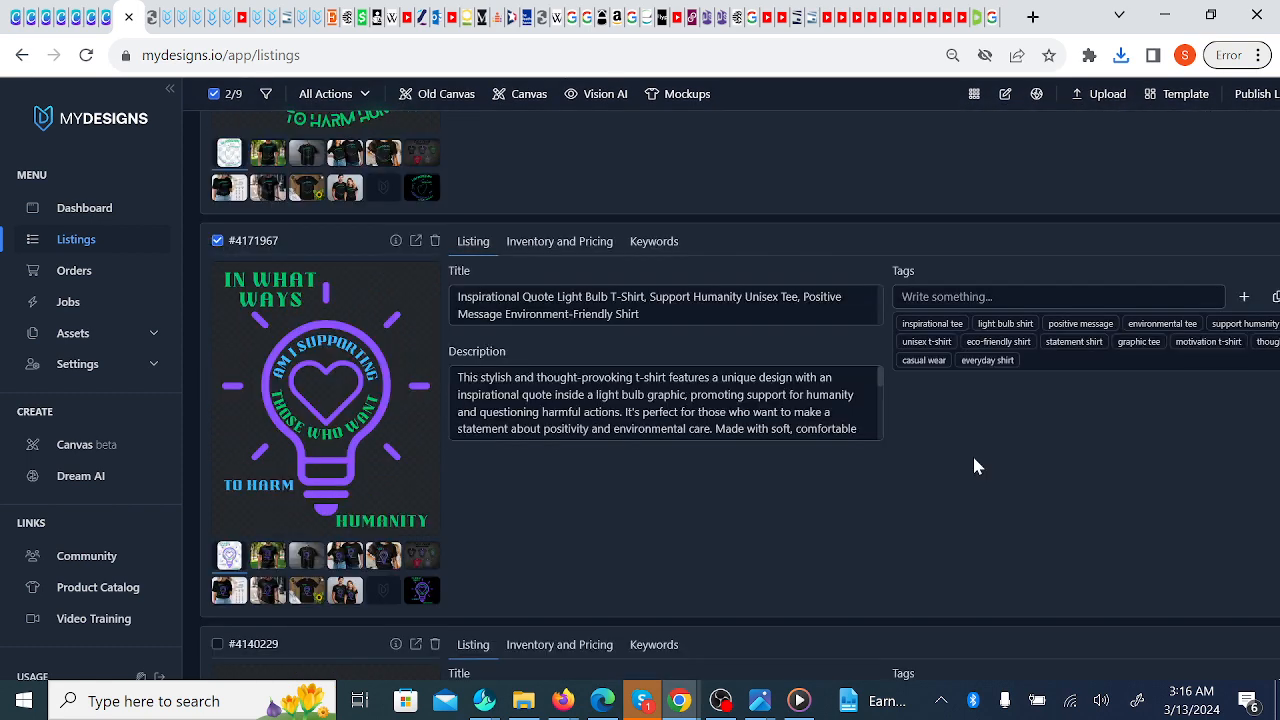
pyautogui.scroll(-12, 977, 466)
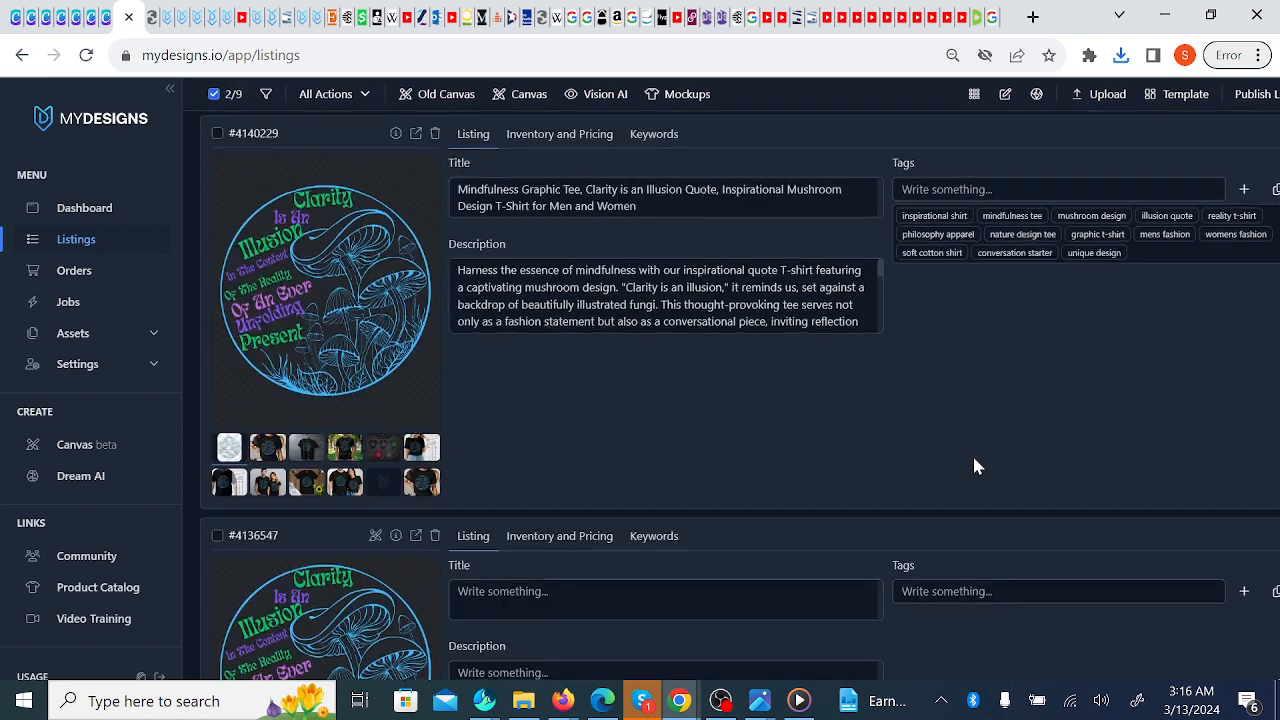
pyautogui.scroll(-8, 976, 466)
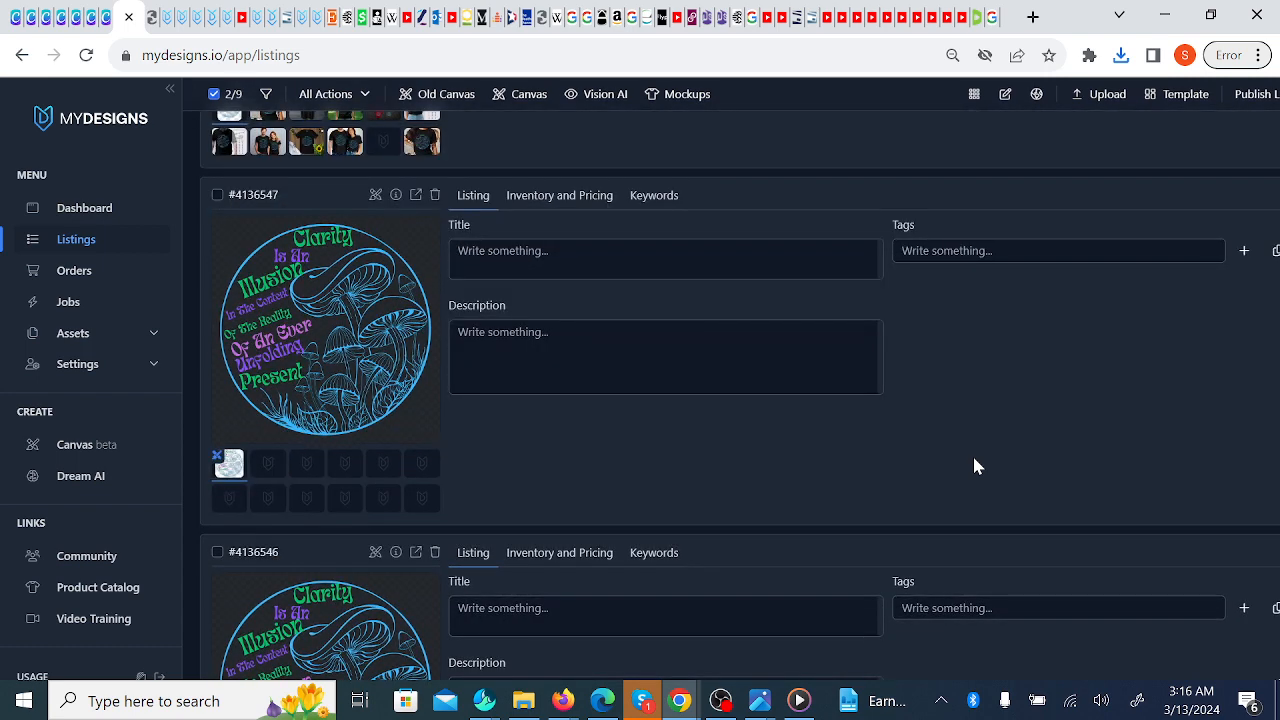
pyautogui.scroll(-8, 976, 466)
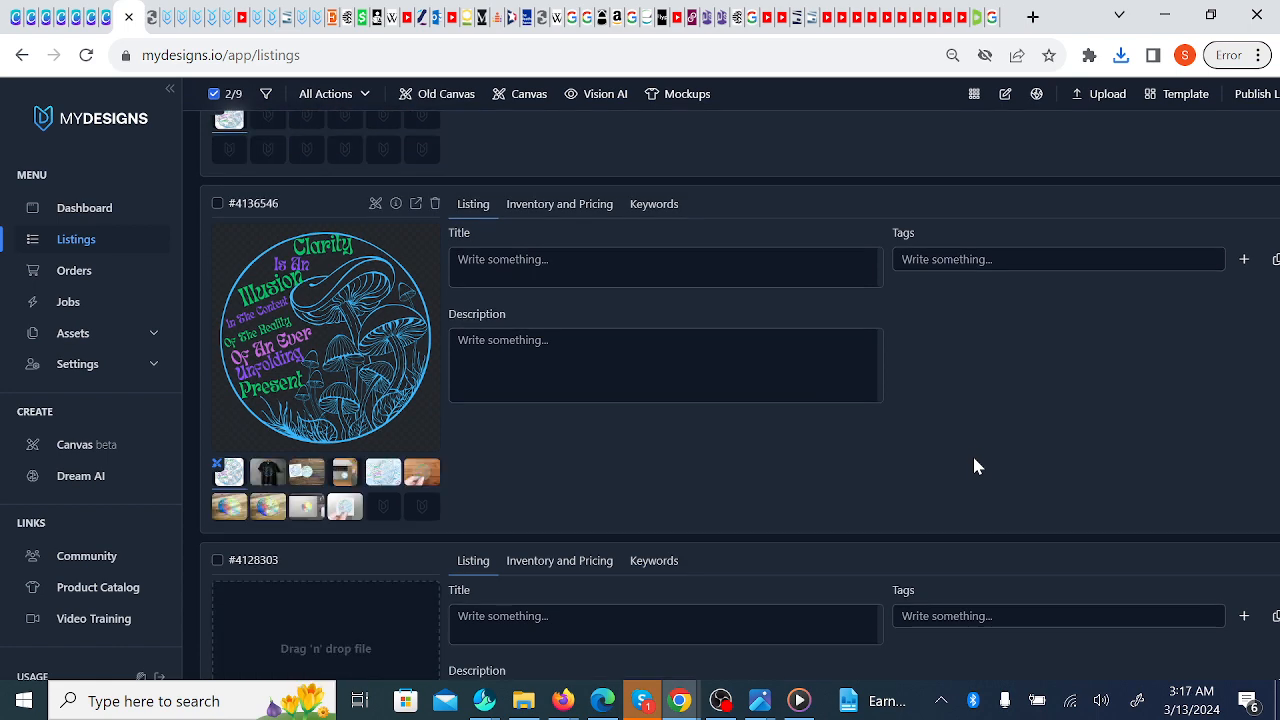
pyautogui.scroll(2, 976, 466)
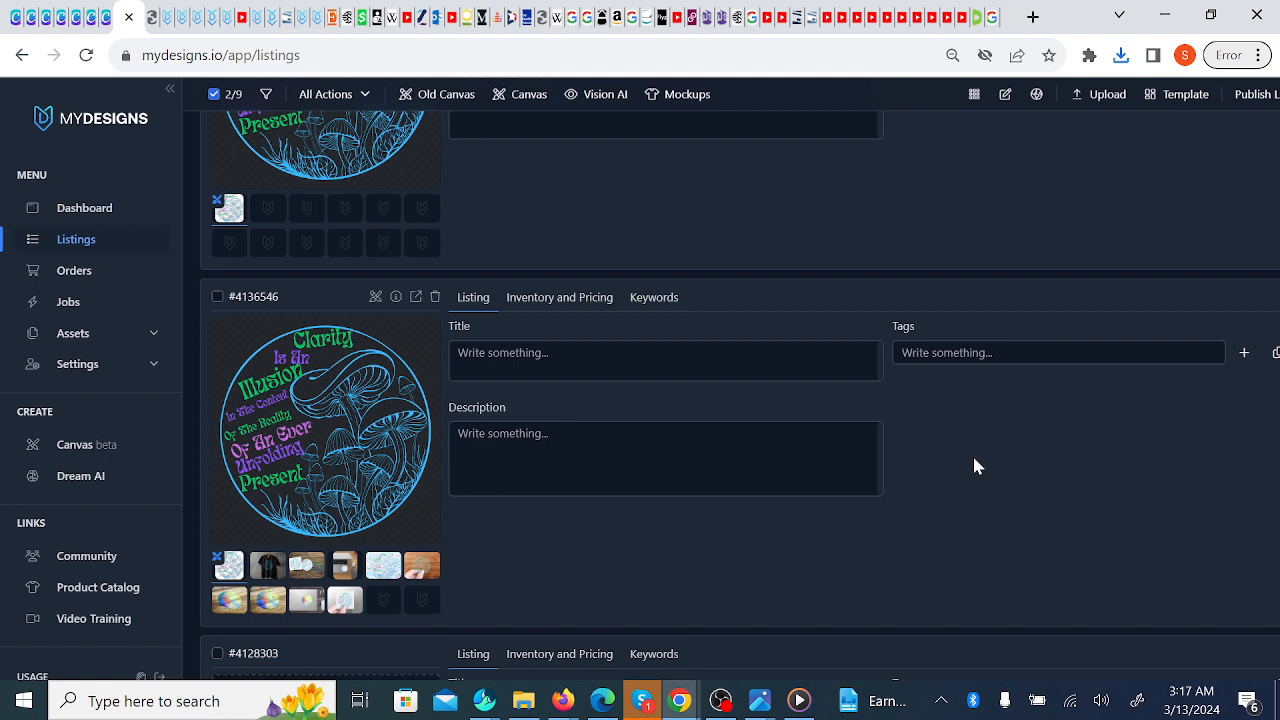
pyautogui.scroll(5, 976, 466)
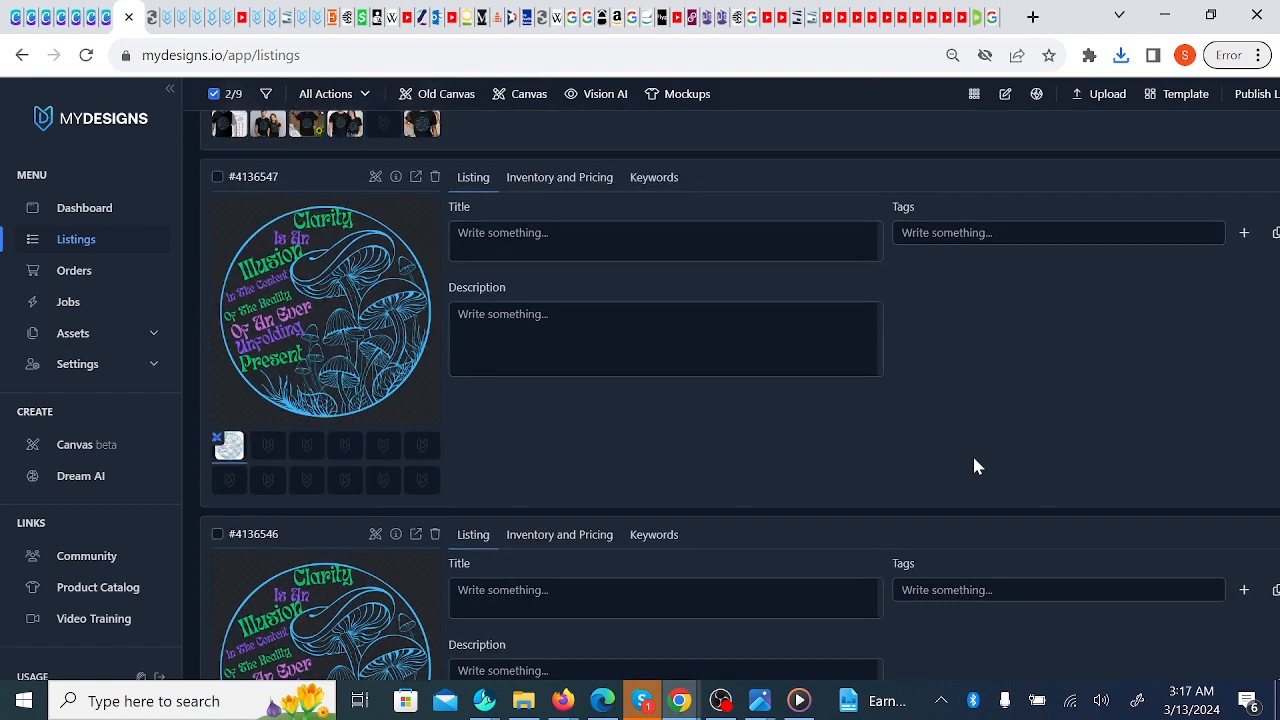
pyautogui.scroll(2, 976, 466)
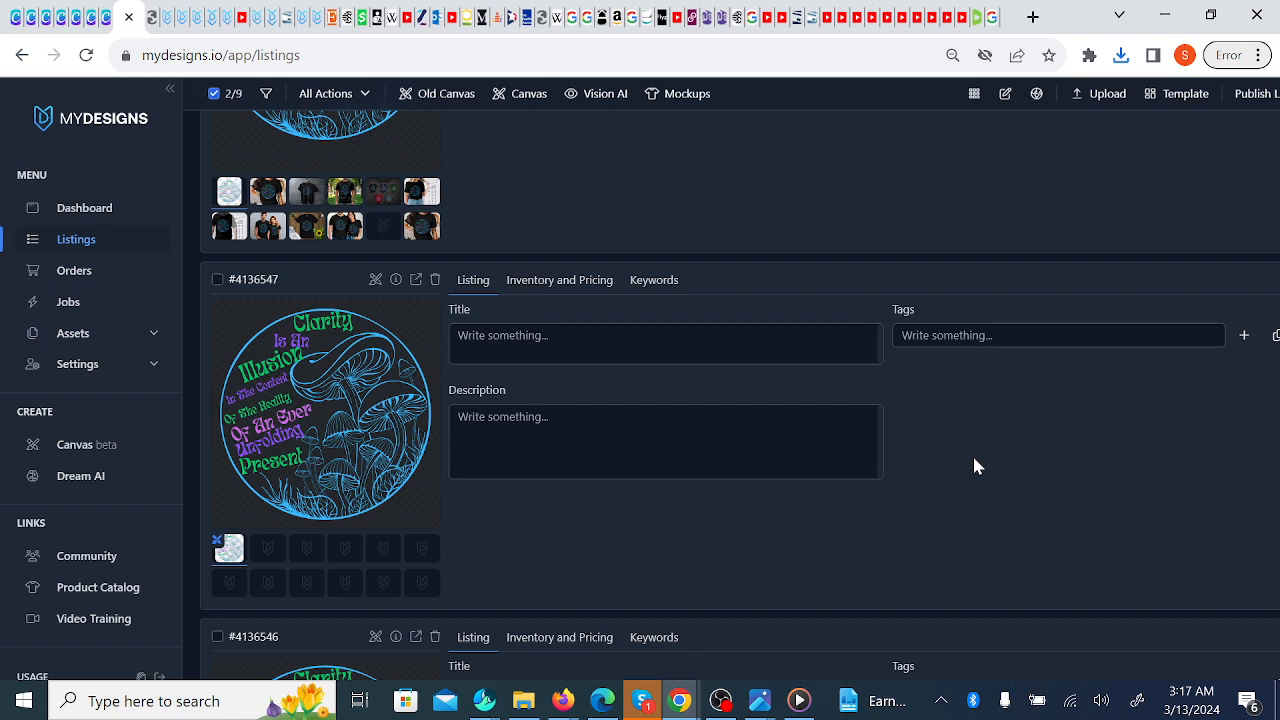
pyautogui.scroll(10, 975, 466)
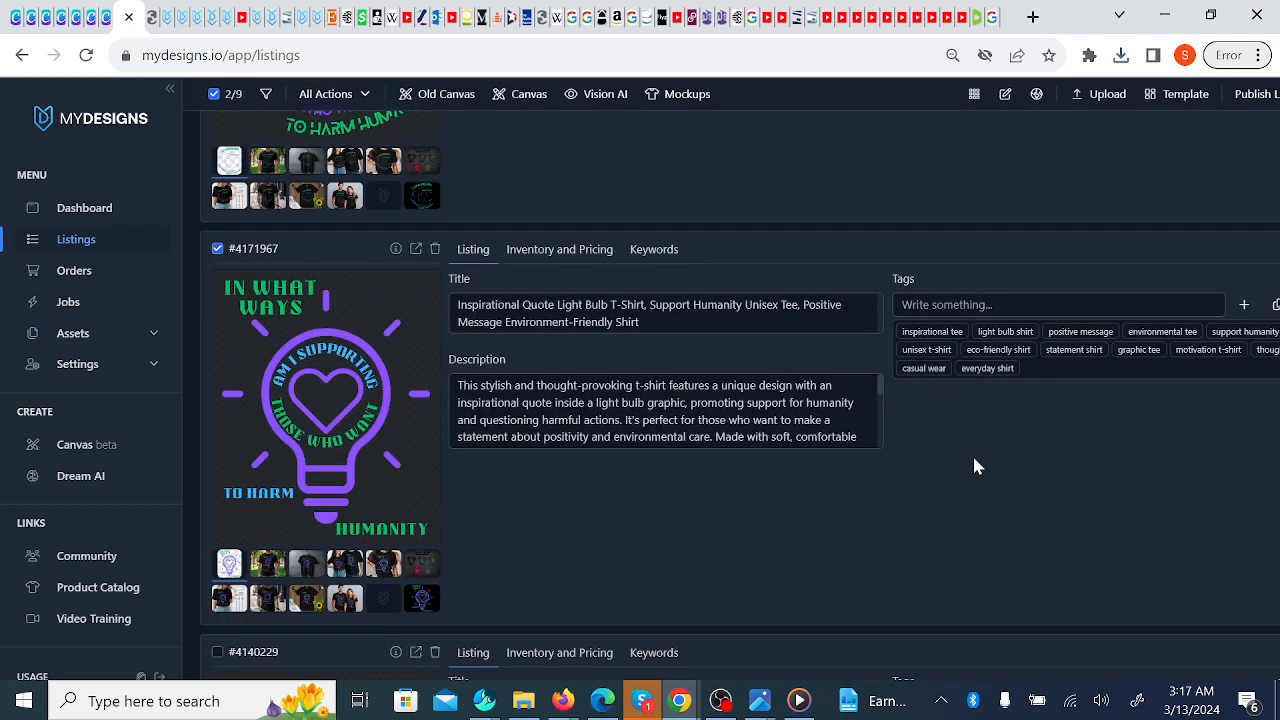
# - Set the price to 24.99 and the quantity to 1 for the "I Am Forgiven" listing
pyautogui.scroll(4, 976, 466)
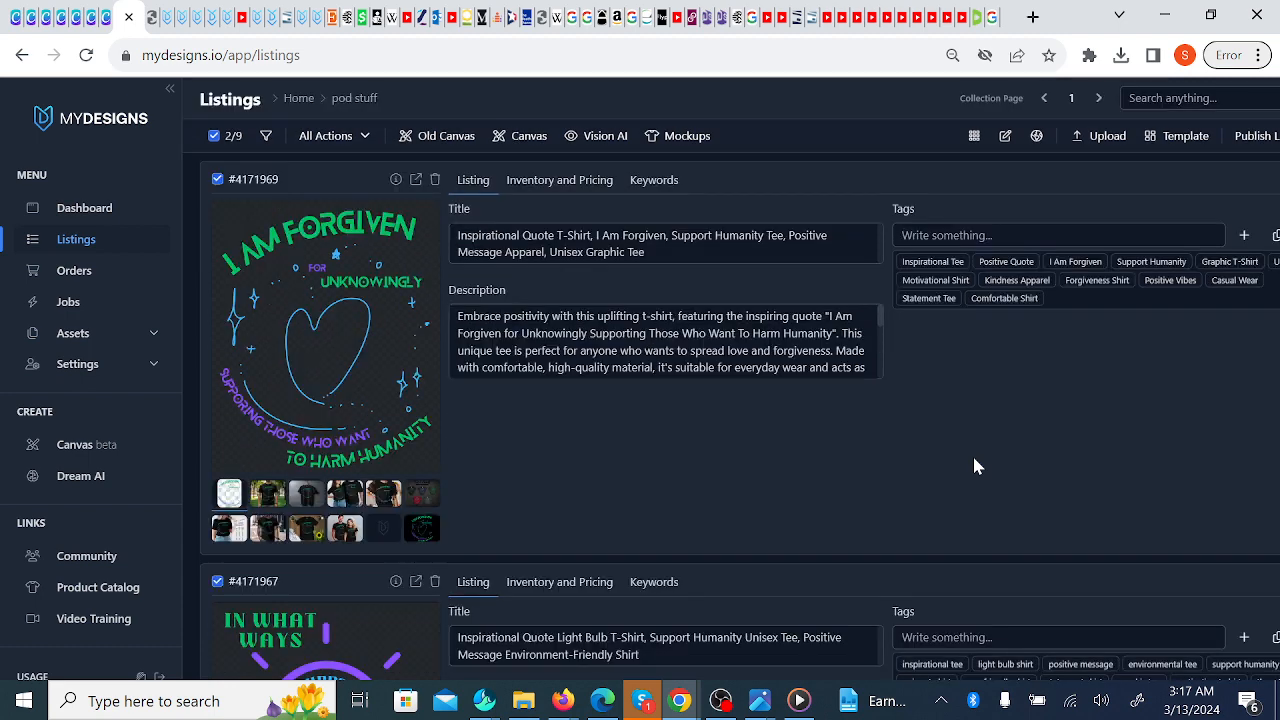
pyautogui.click(548, 182)
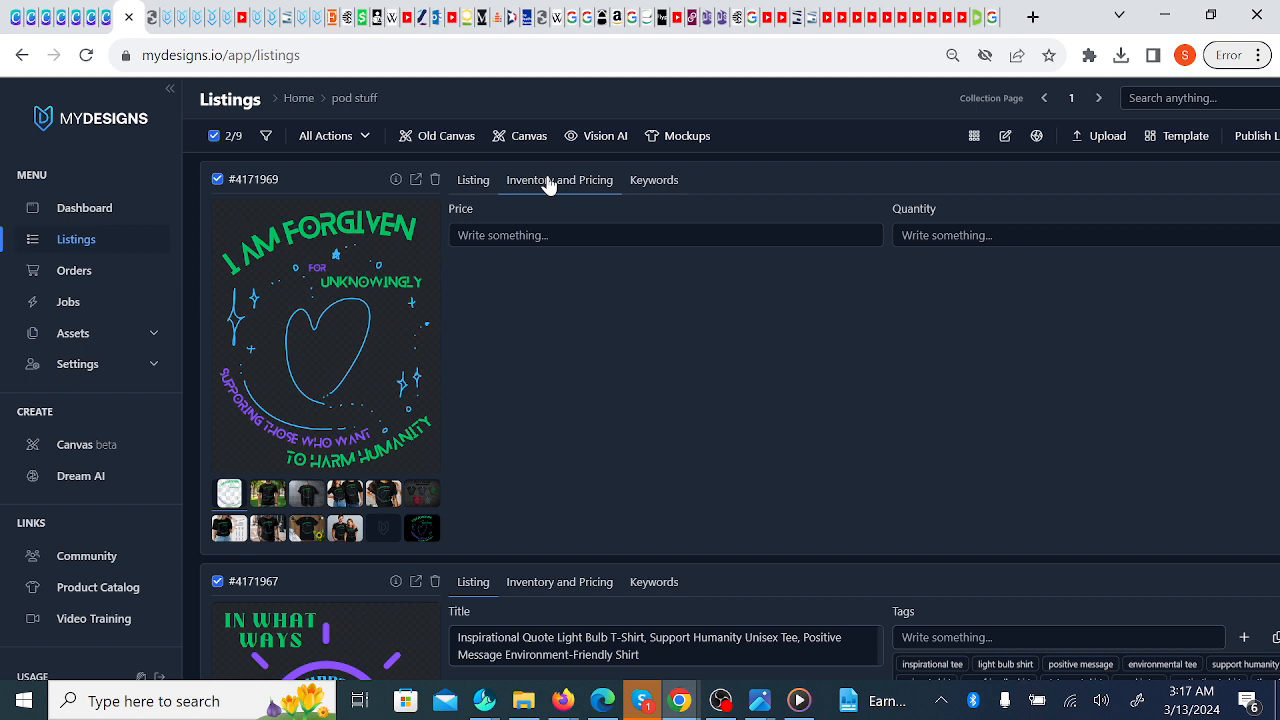
pyautogui.click(545, 235)
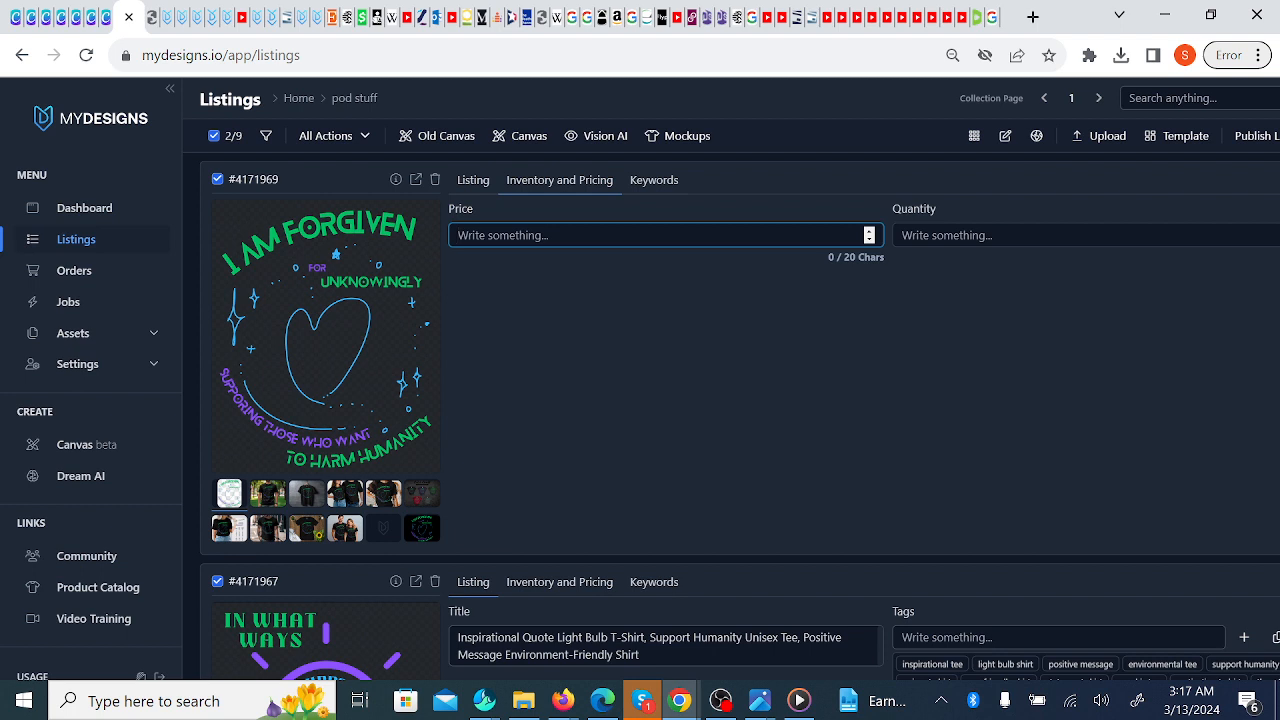
pyautogui.write('24')
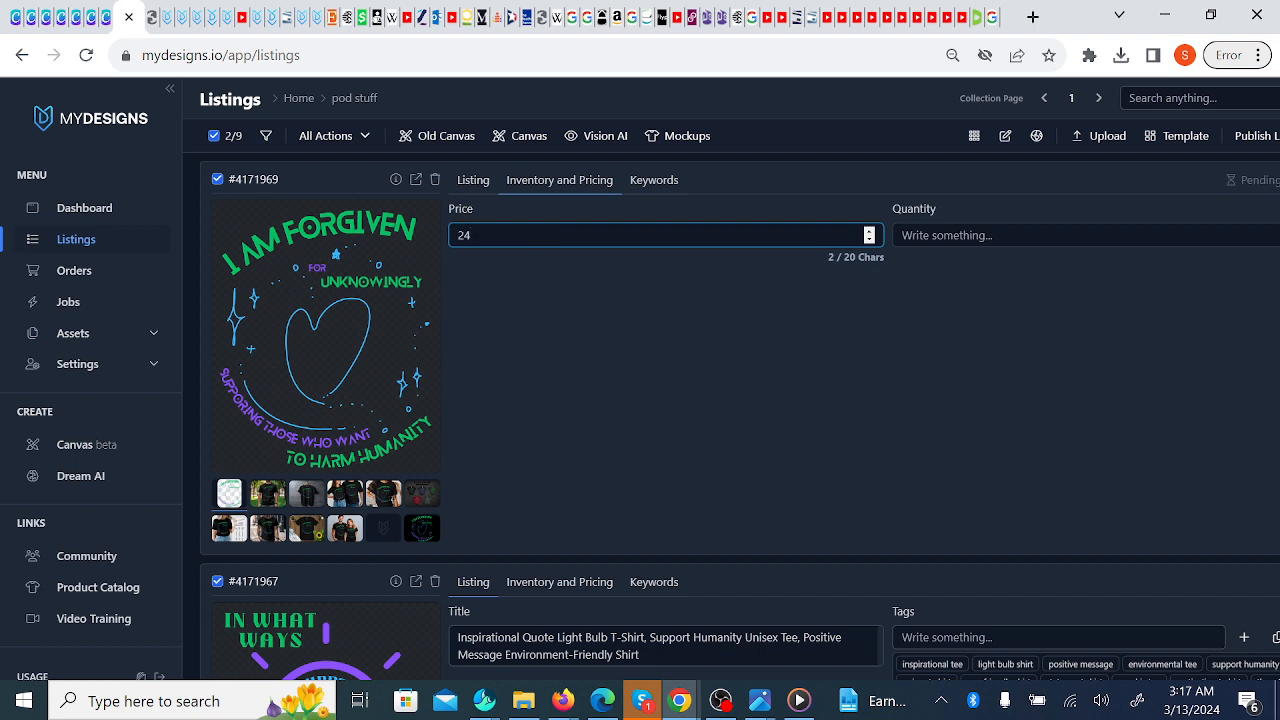
pyautogui.write('.99')
pyautogui.press('Tab')
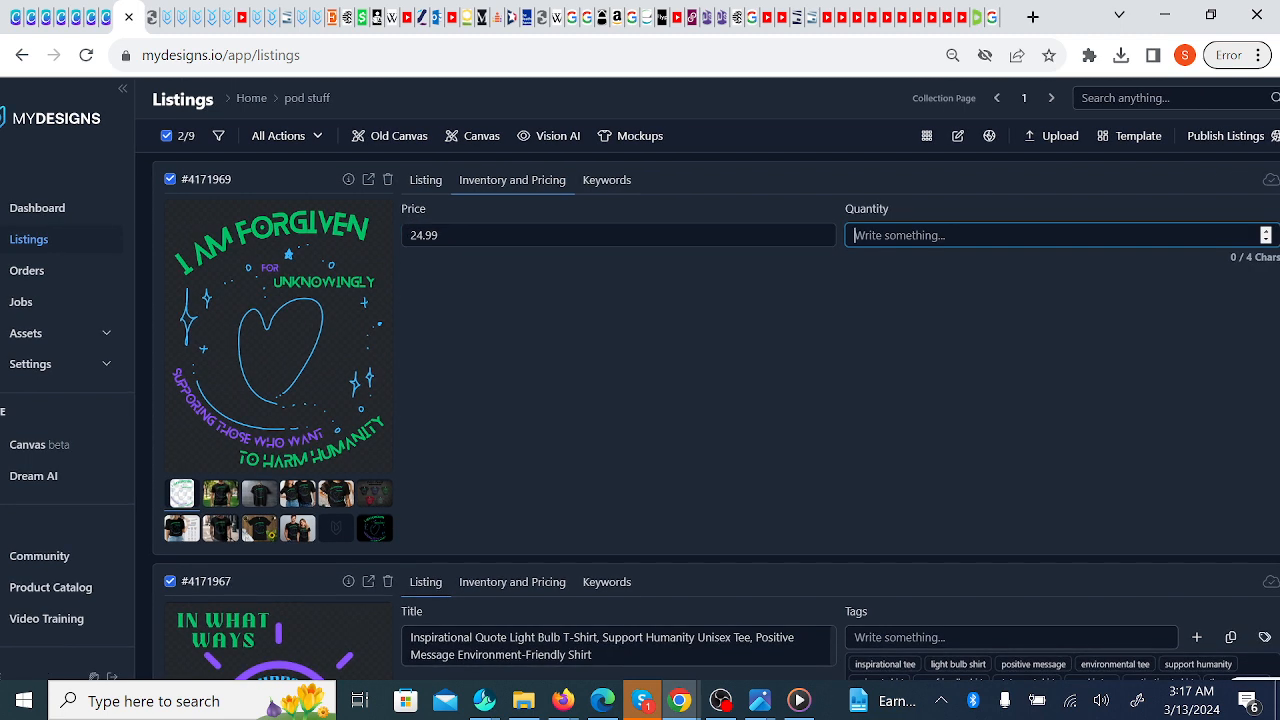
pyautogui.write('1')
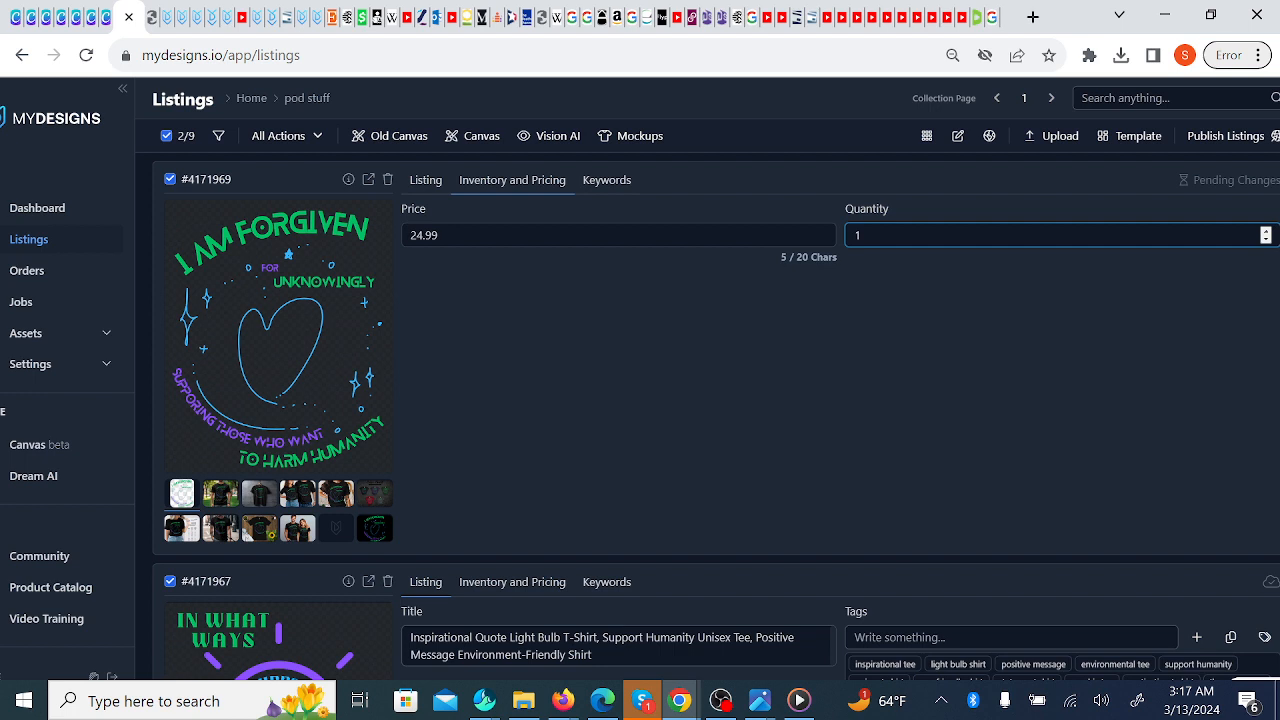
# - View the listing's keyword fields, start publishing the two selected listings as products and check the choices for the price field
pyautogui.click(603, 182)
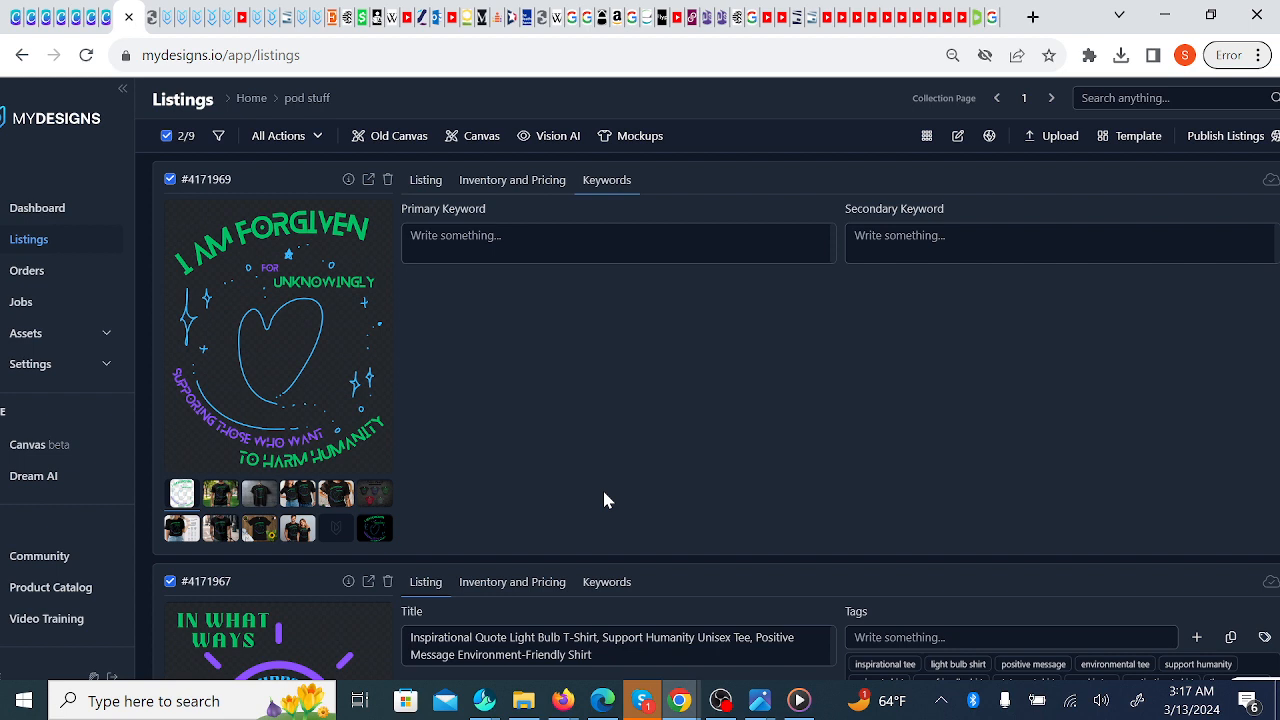
pyautogui.click(1216, 136)
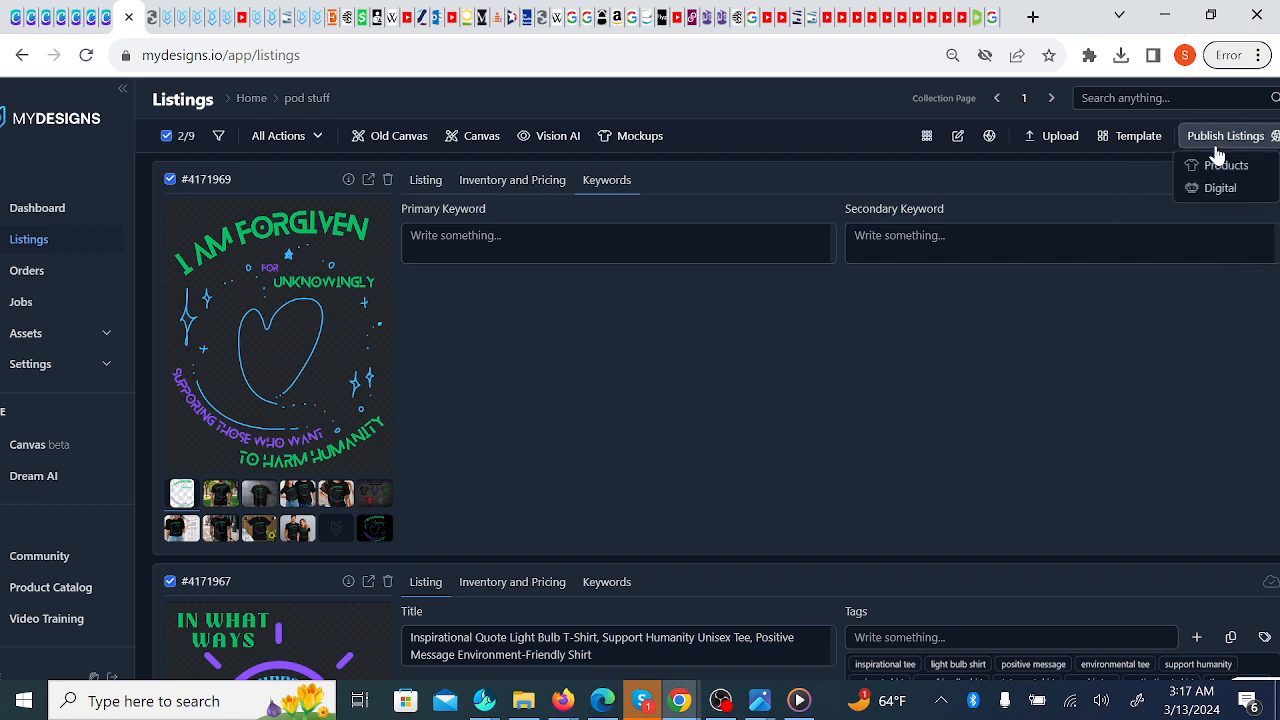
pyautogui.click(1256, 165)
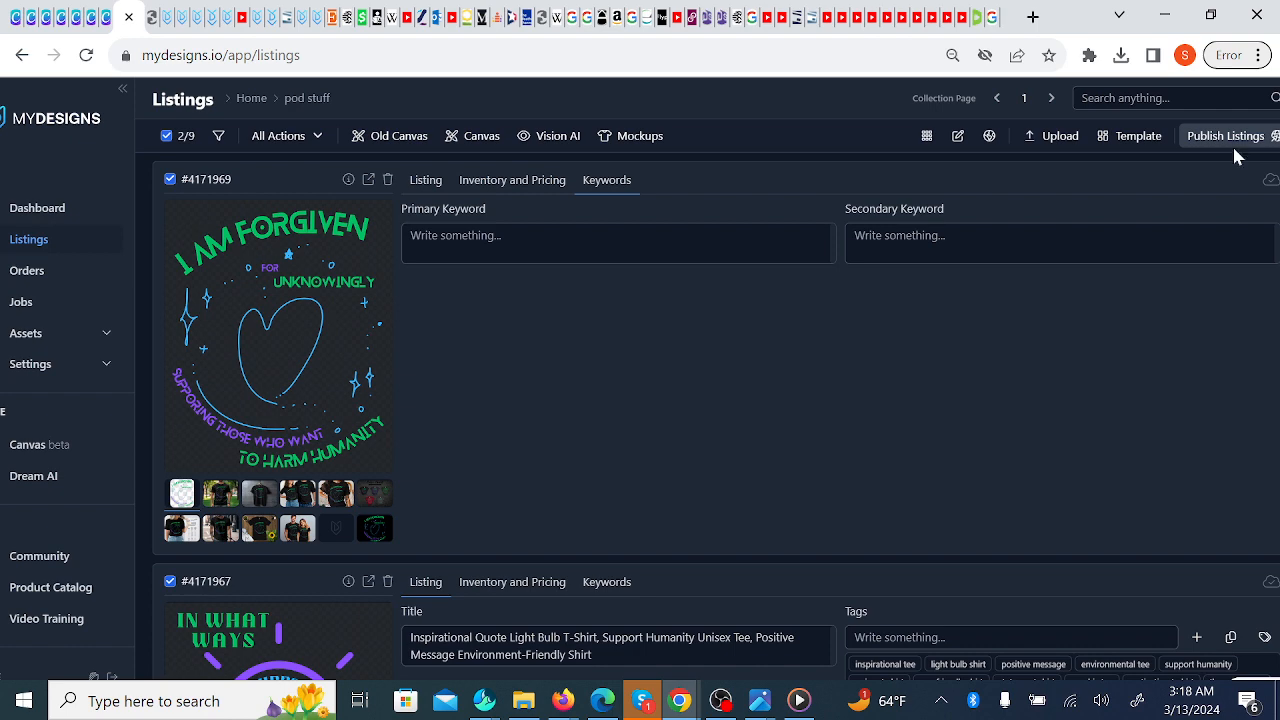
pyautogui.click(1233, 146)
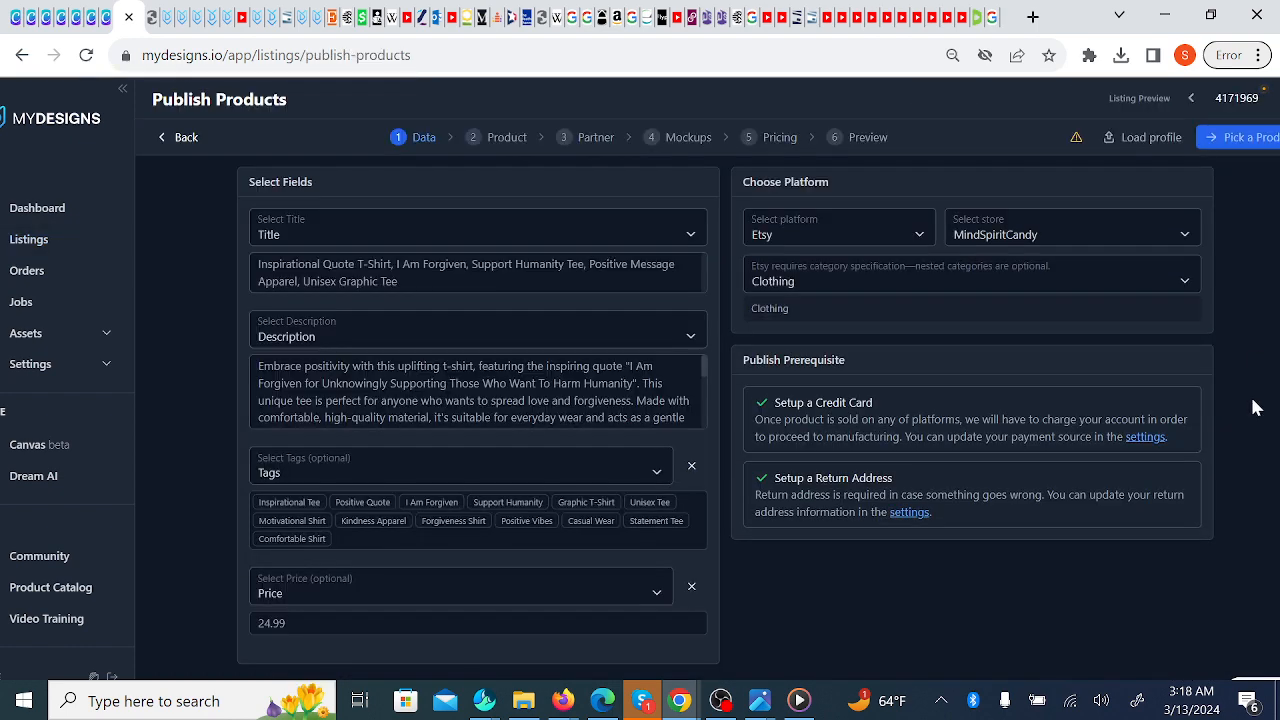
pyautogui.click(553, 597)
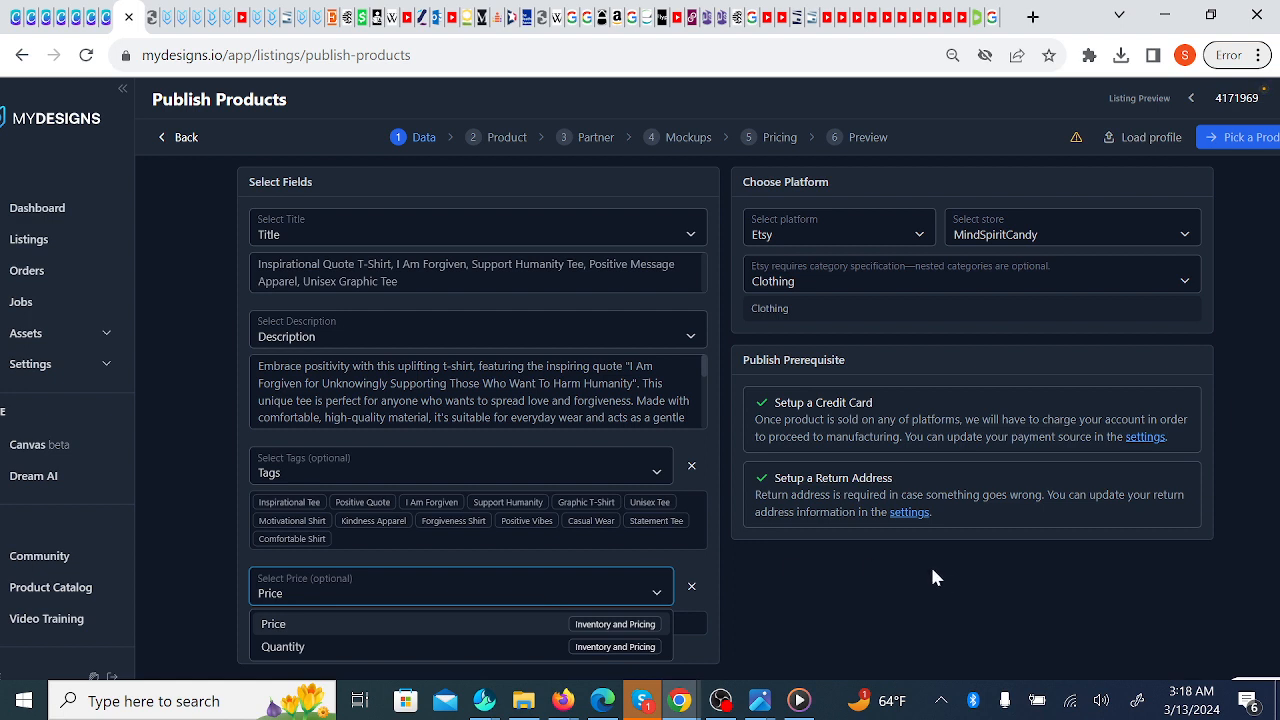
pyautogui.click(931, 570)
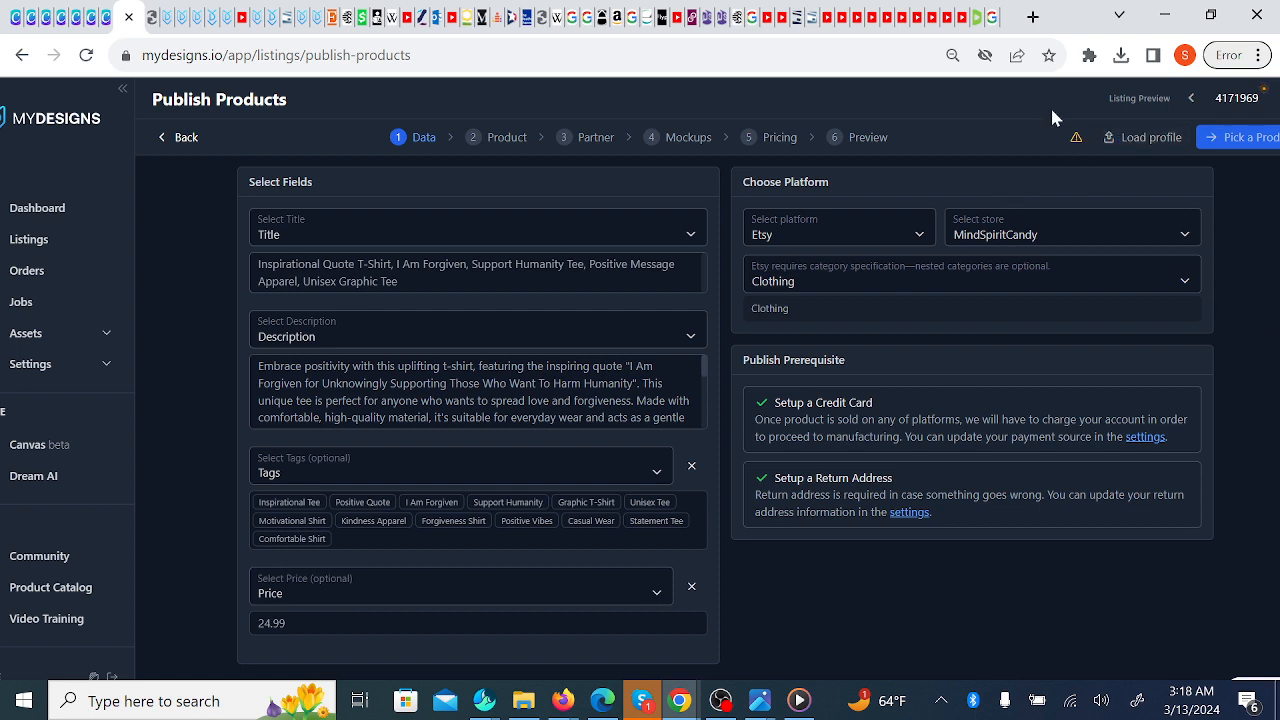
pyautogui.moveTo(1075, 140)
# - Switch to Canva and look through the open quote designs, from the angel and pastor quotes to the lightbulb quote
pyautogui.moveTo(60, 25)
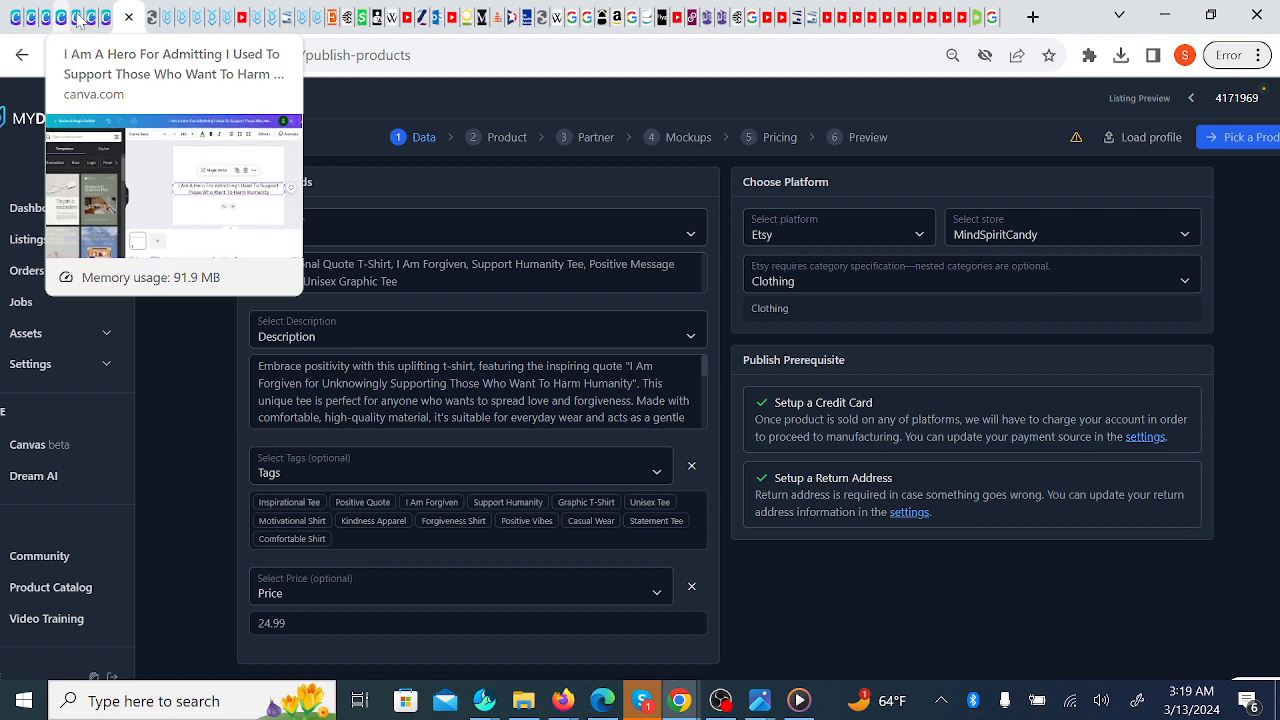
pyautogui.click(76, 18)
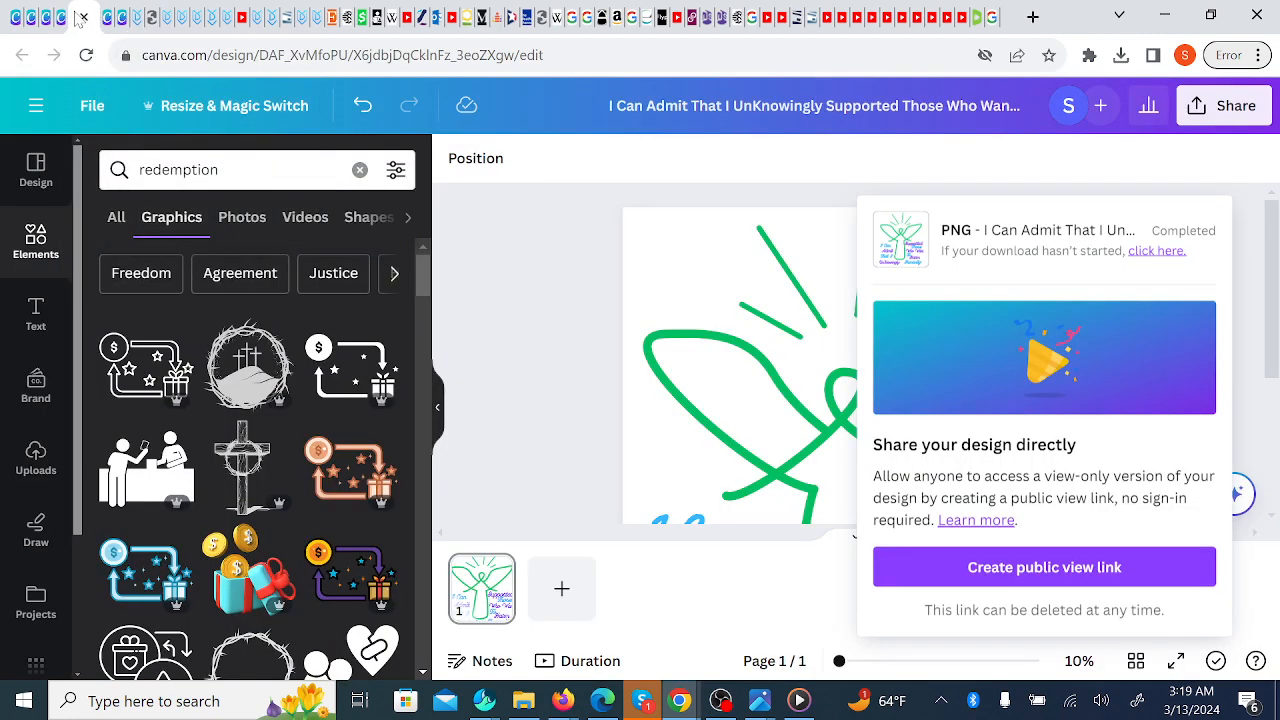
pyautogui.click(743, 395)
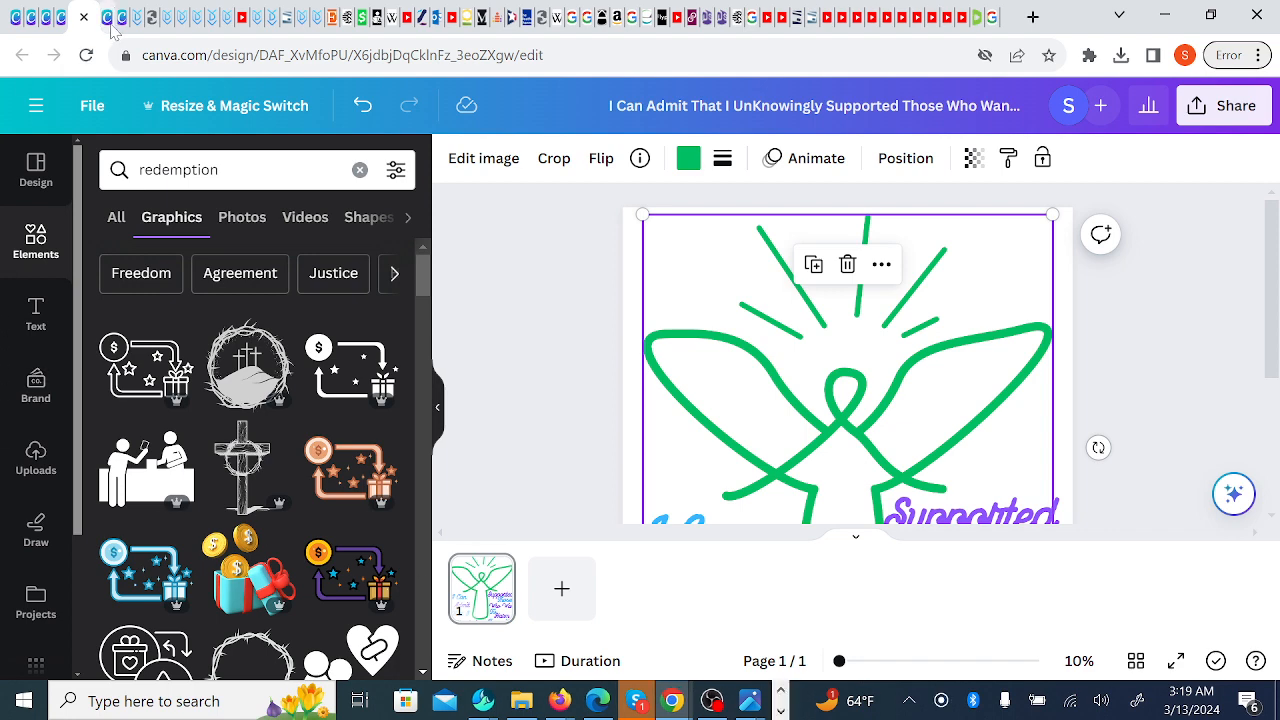
pyautogui.moveTo(35, 15)
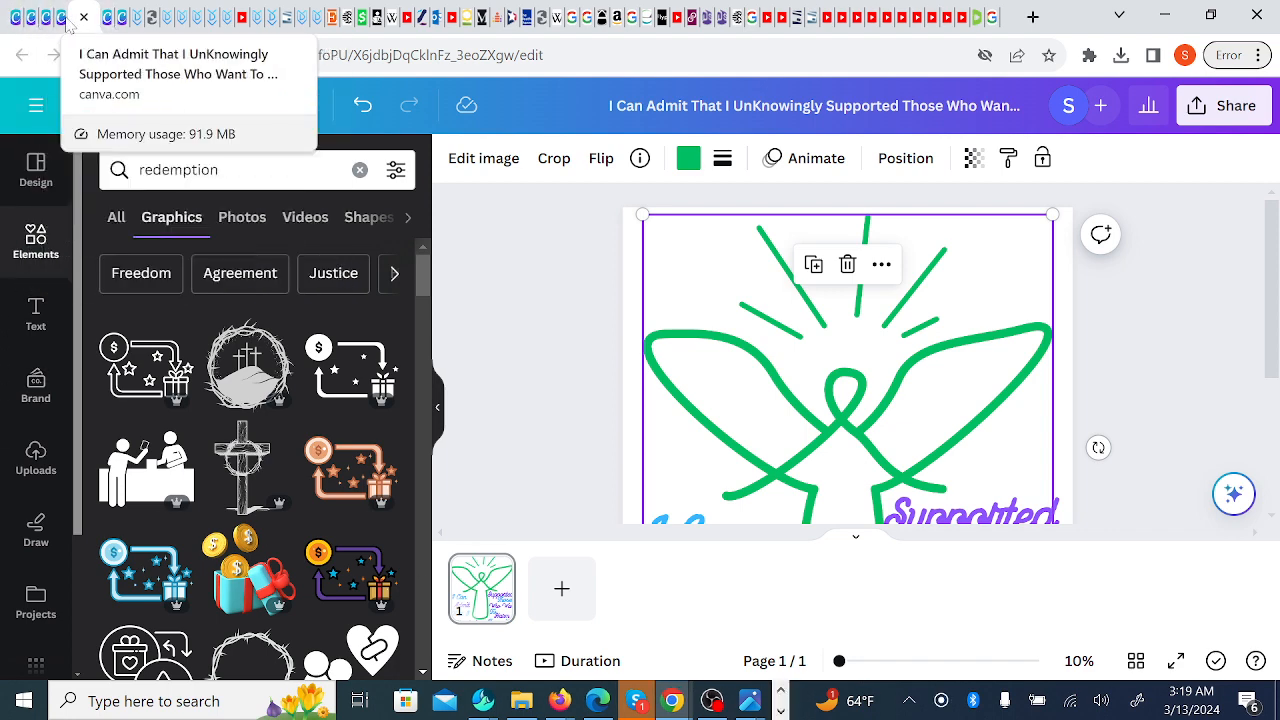
pyautogui.click(60, 18)
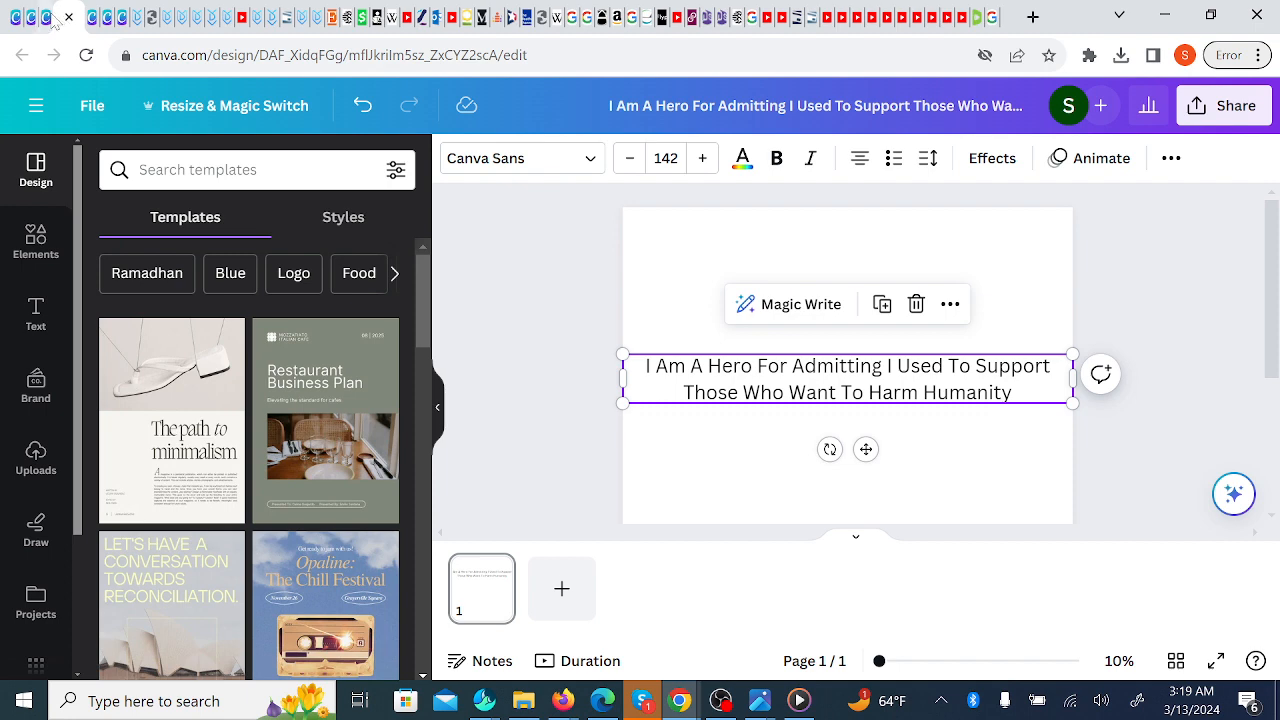
pyautogui.click(53, 18)
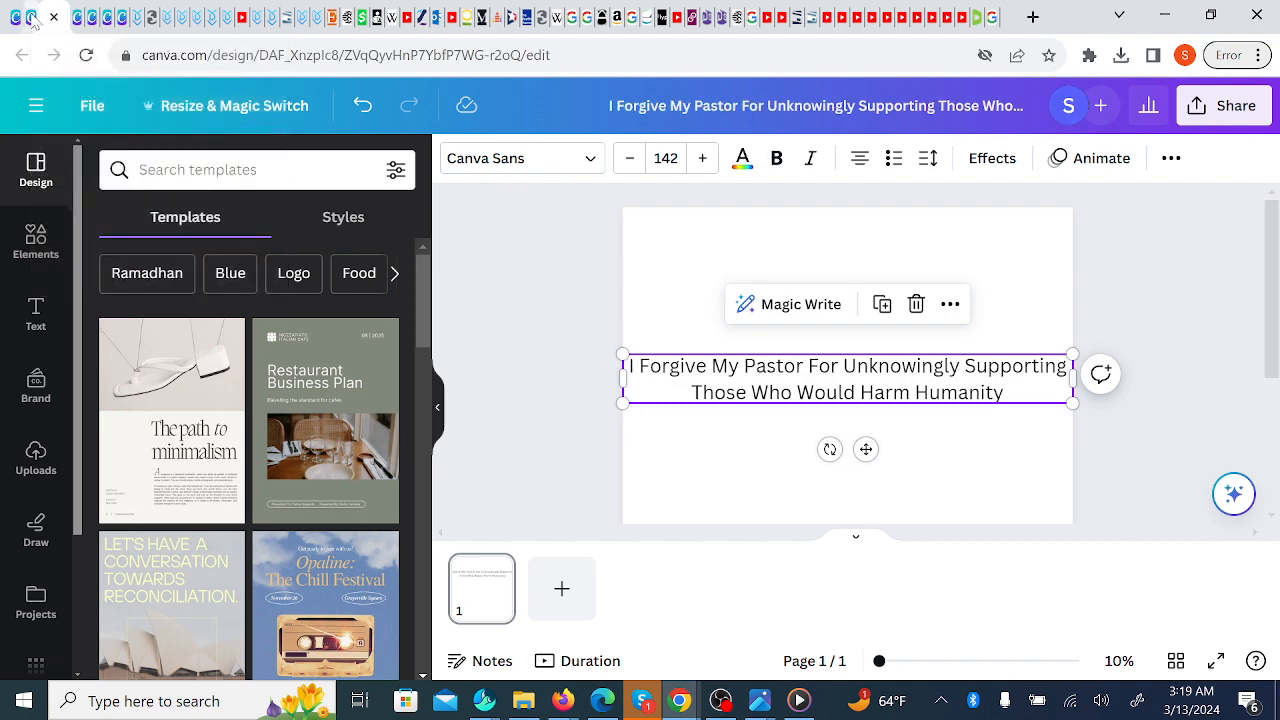
pyautogui.click(30, 19)
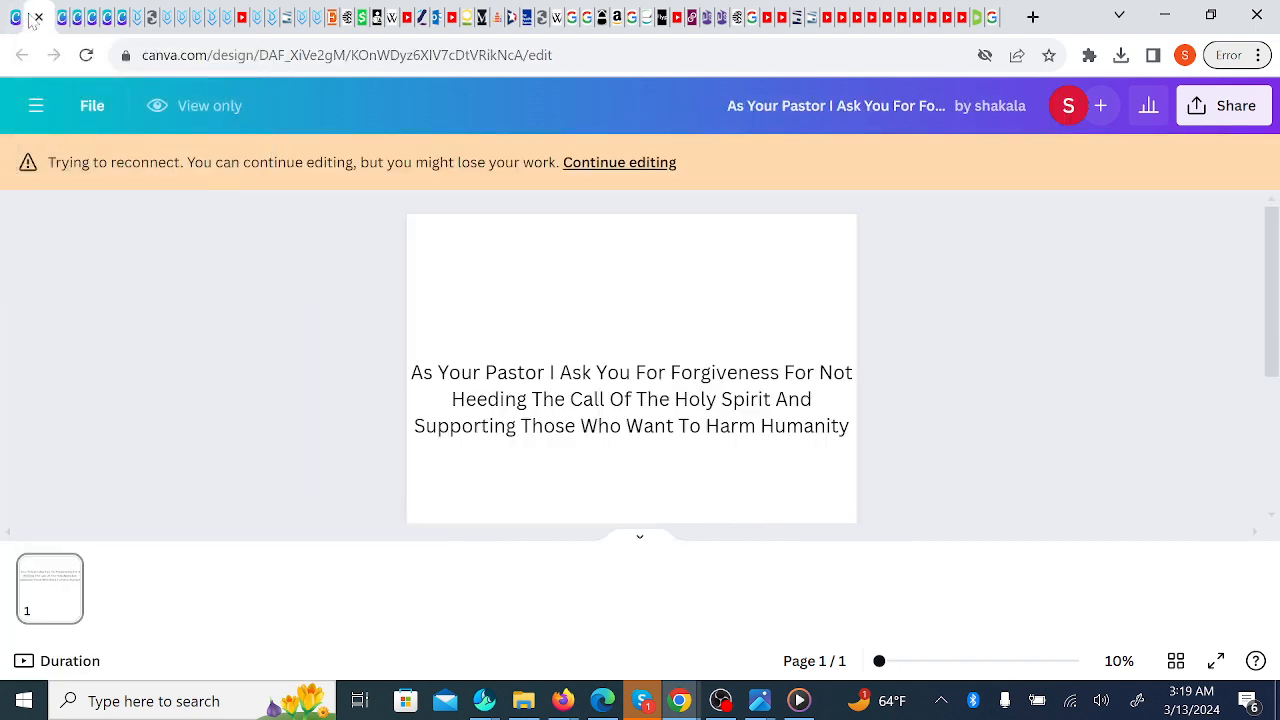
pyautogui.click(92, 20)
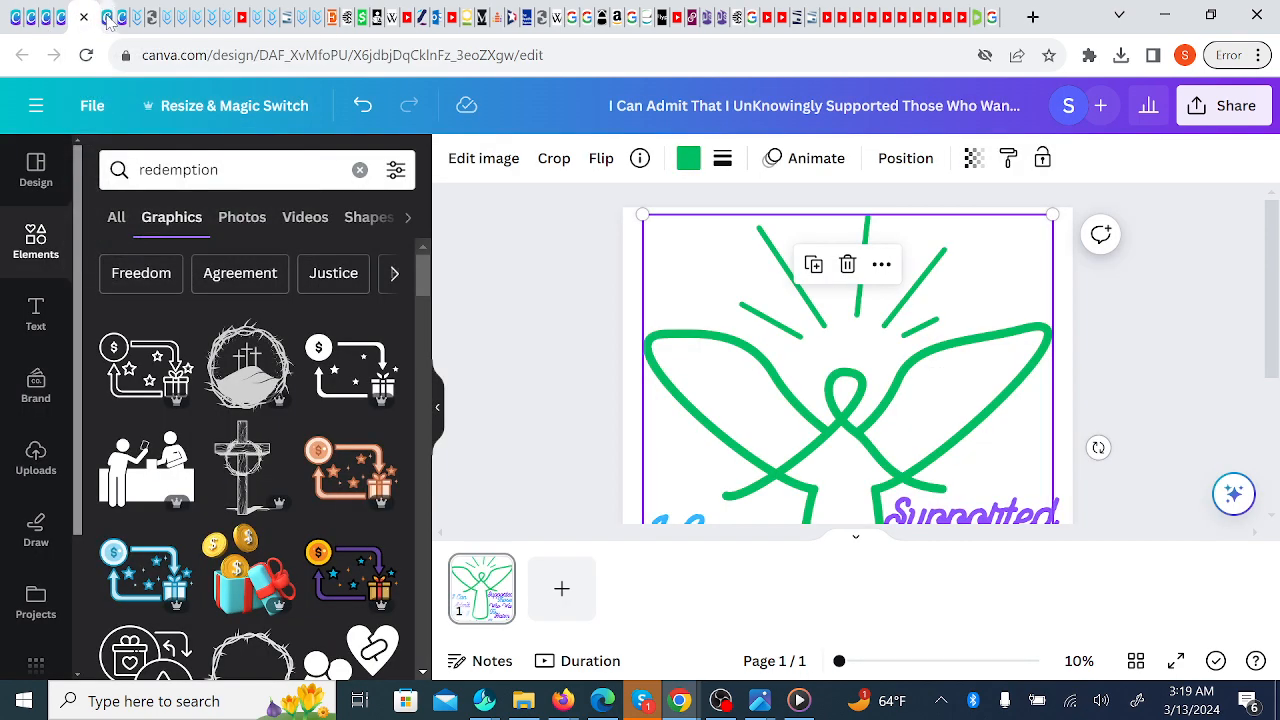
pyautogui.click(108, 20)
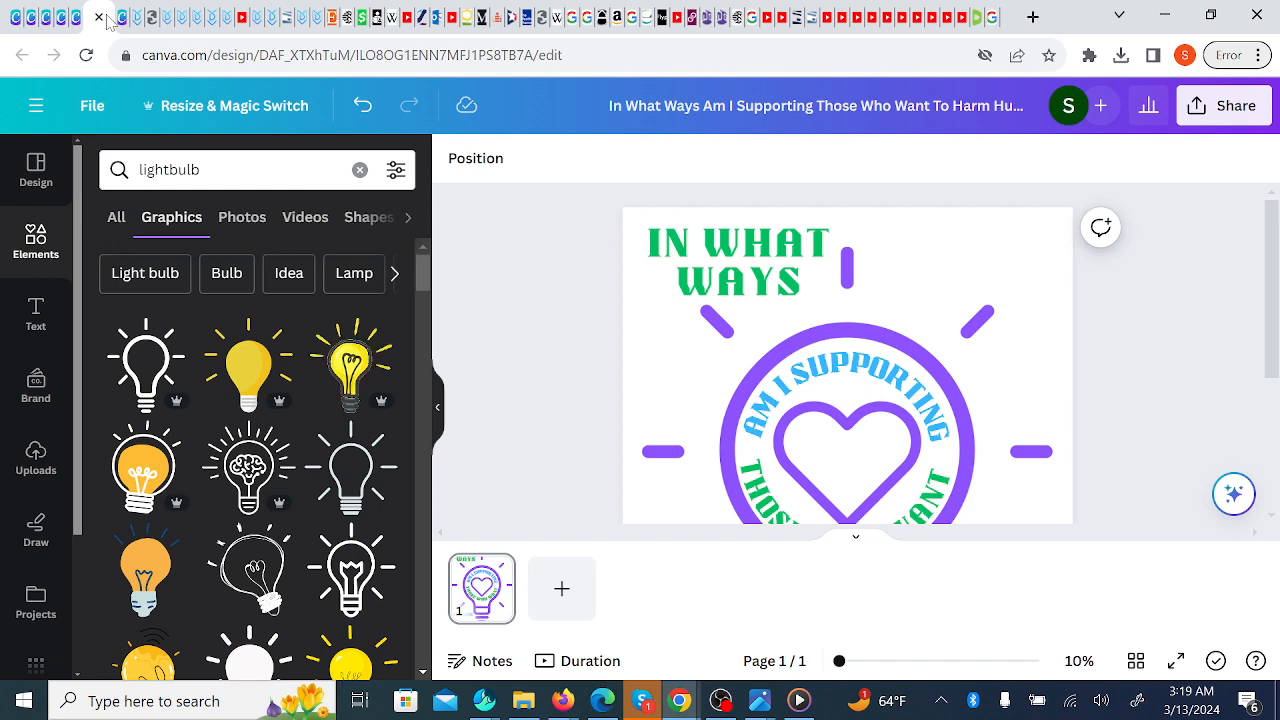
# - Open the "MyDesigns – Choosing A Product And Colors After Pressing Publish" thumbnail design and make a copy of it
pyautogui.click(118, 18)
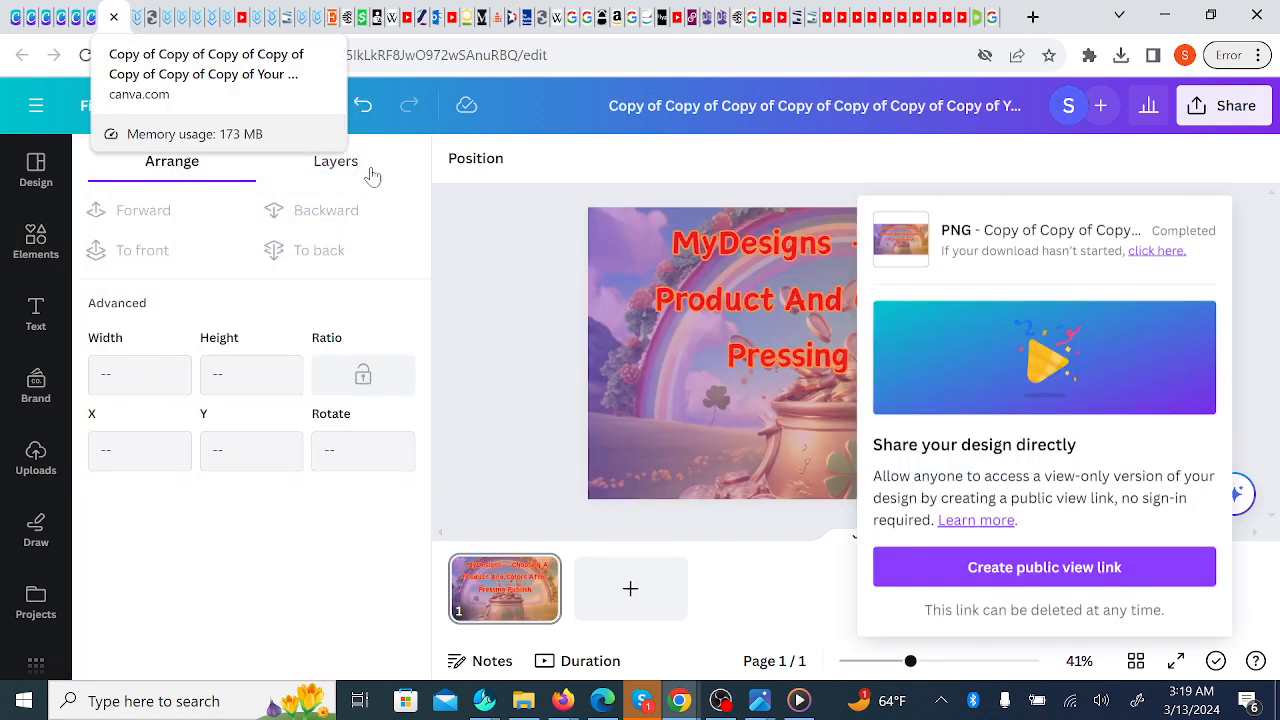
pyautogui.click(478, 232)
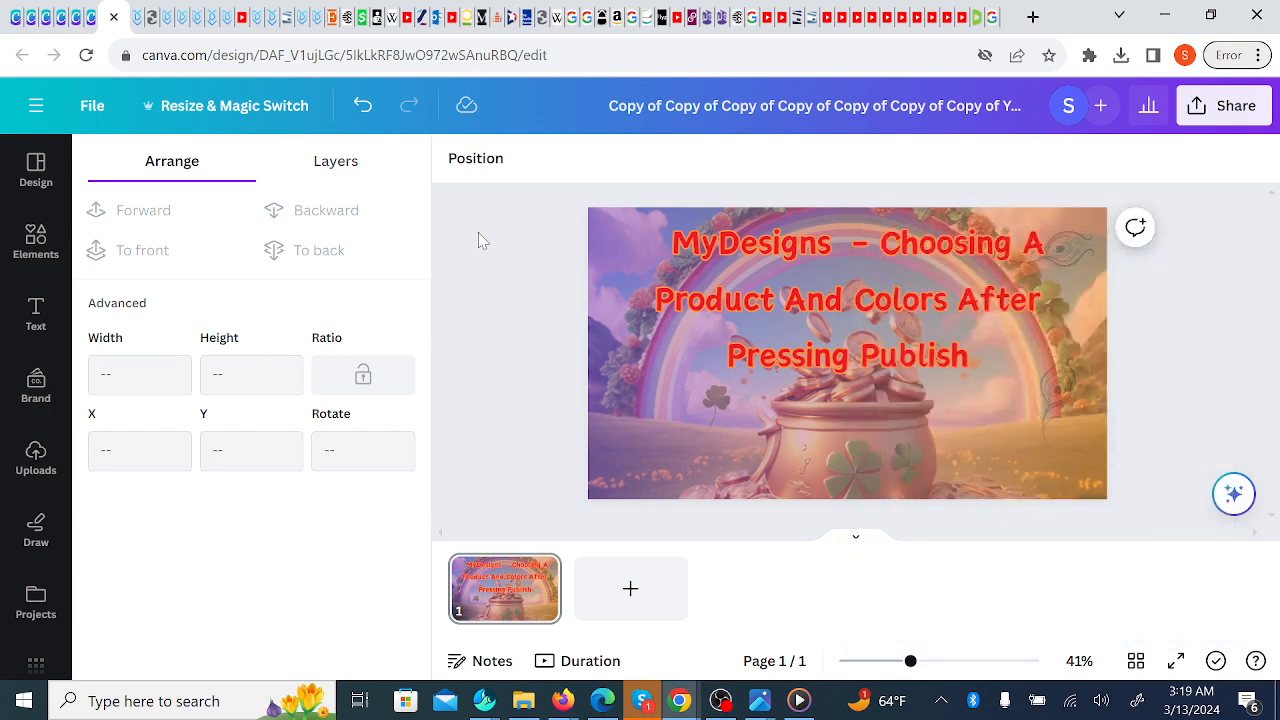
pyautogui.click(90, 112)
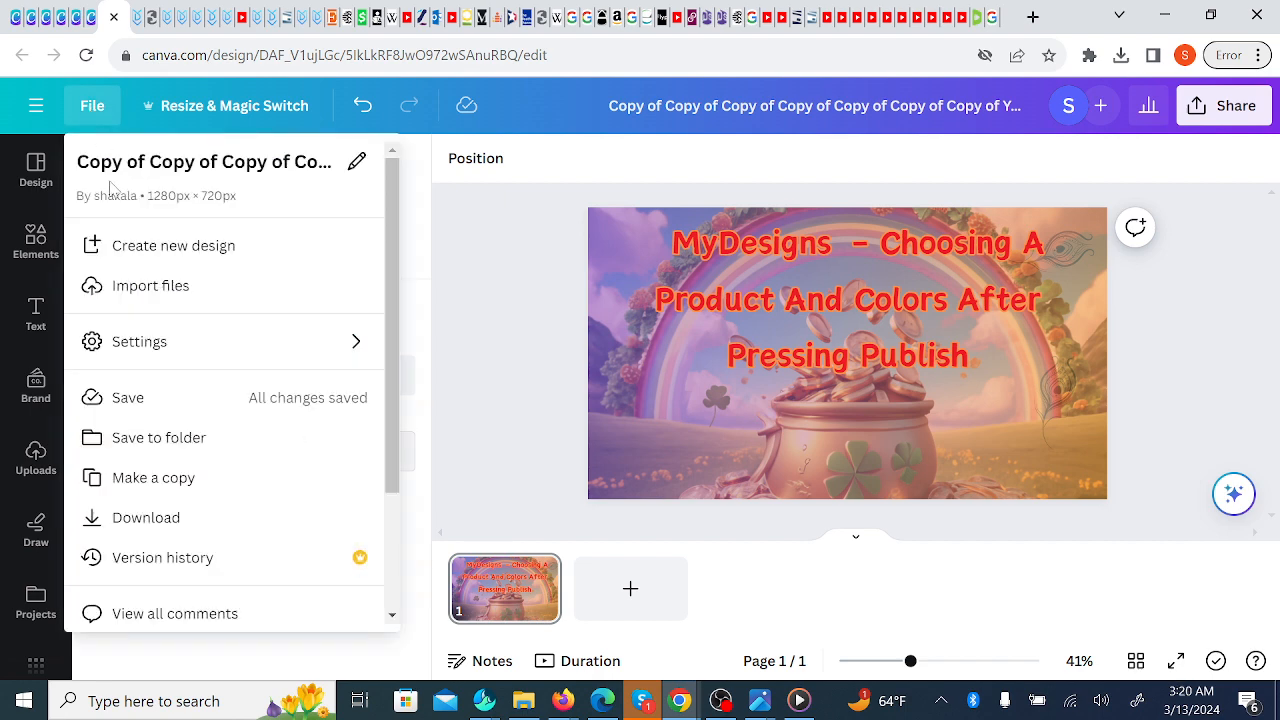
pyautogui.click(125, 481)
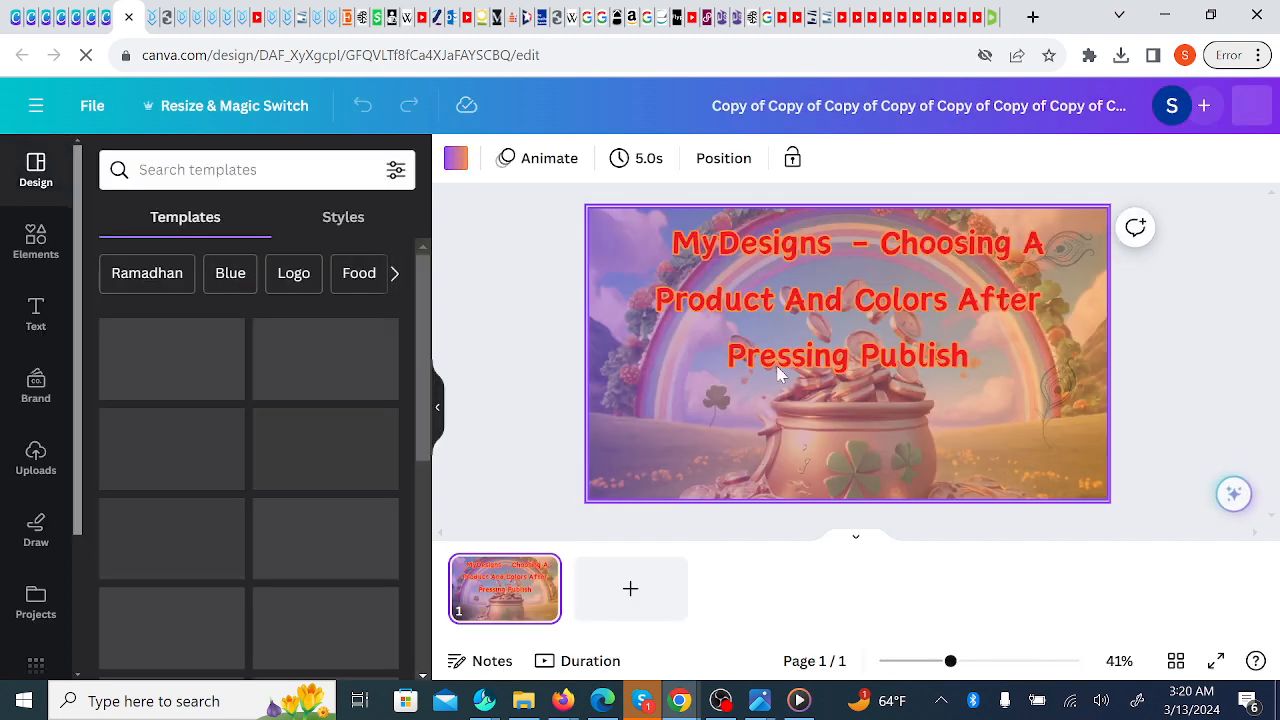
# - Replace "Choosing A Product And Colors After Pressing" in the copied thumbnail's title with "From Uploading Files to Pressing"
pyautogui.click(884, 260)
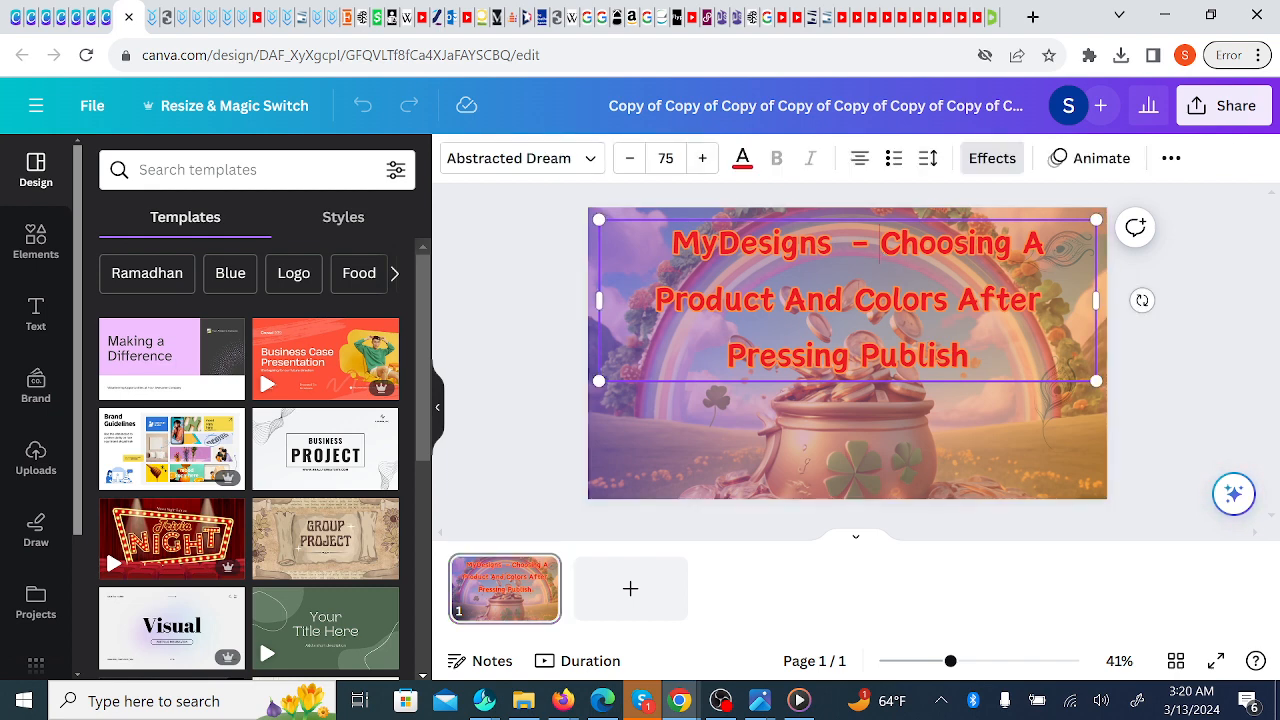
pyautogui.moveTo(880, 244); pyautogui.dragTo(860, 357)
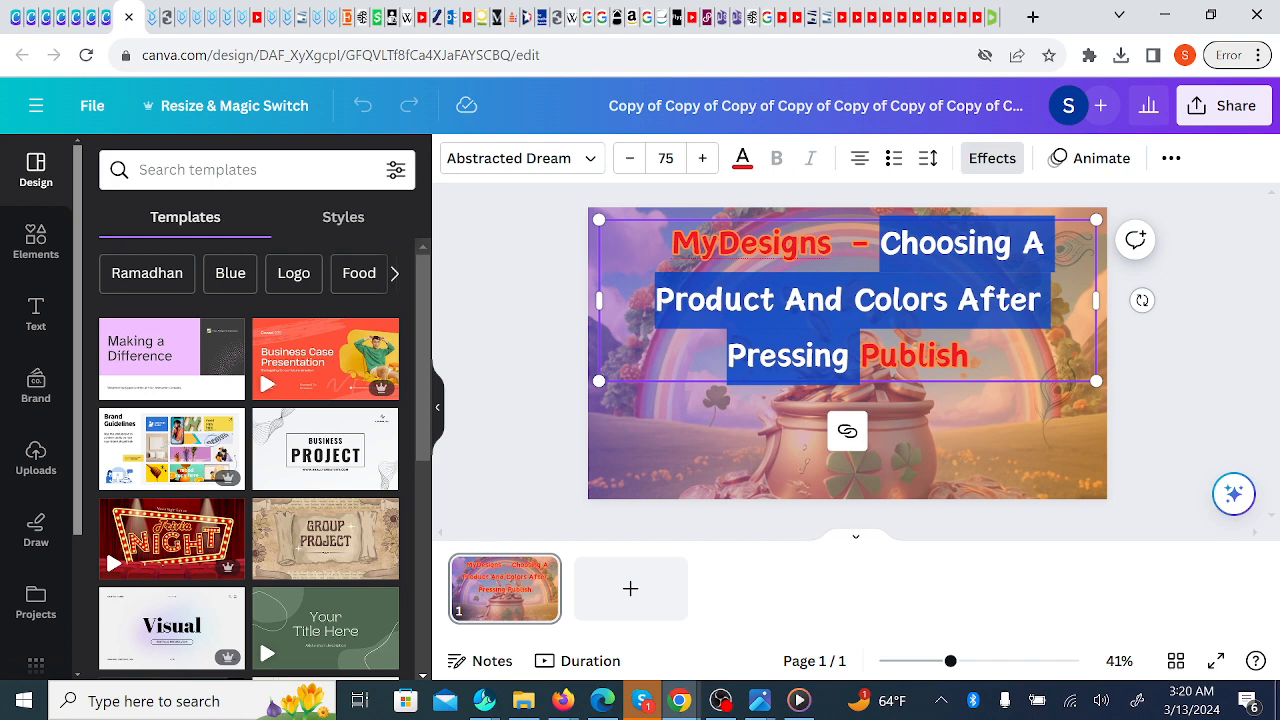
pyautogui.write('From ')
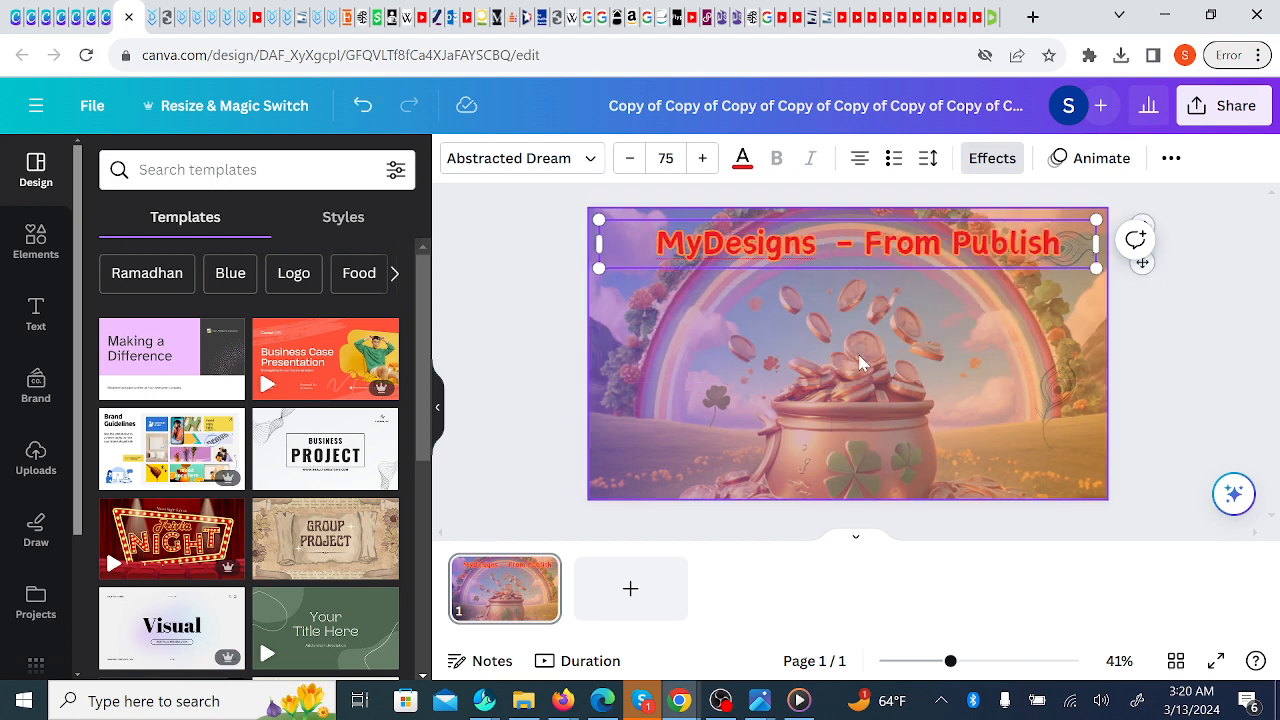
pyautogui.write('Upl')
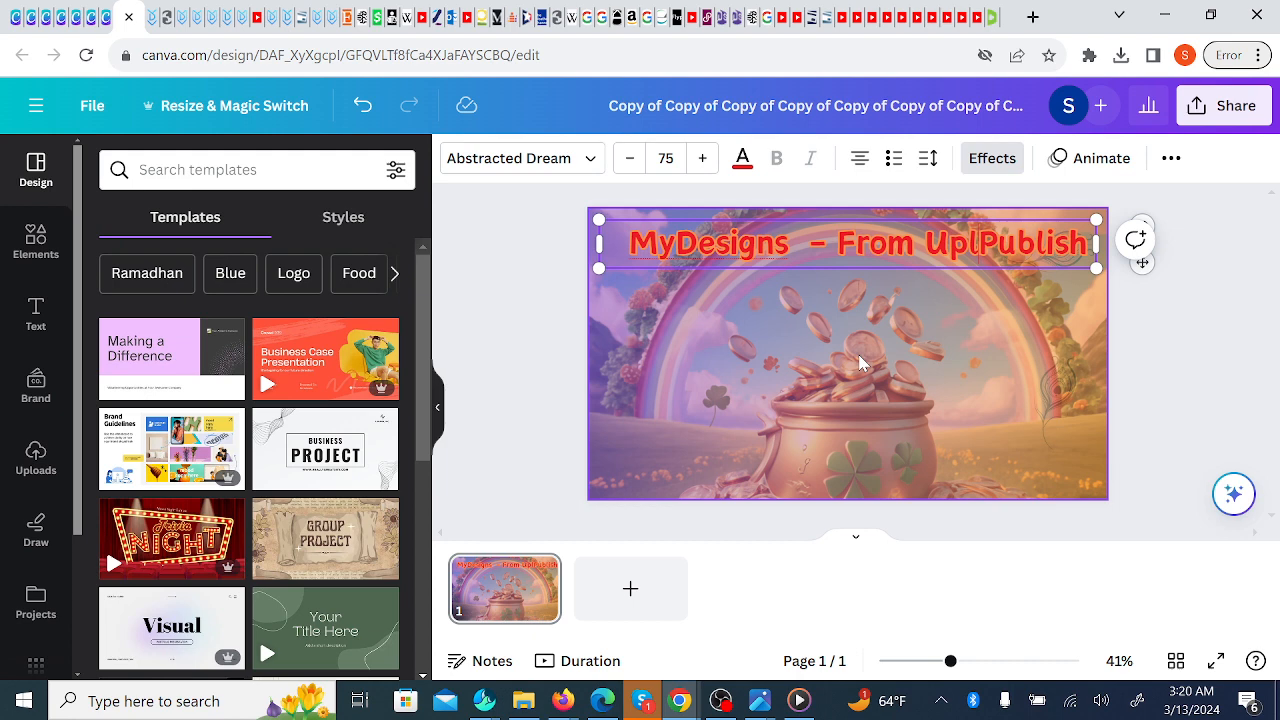
pyautogui.write('oad')
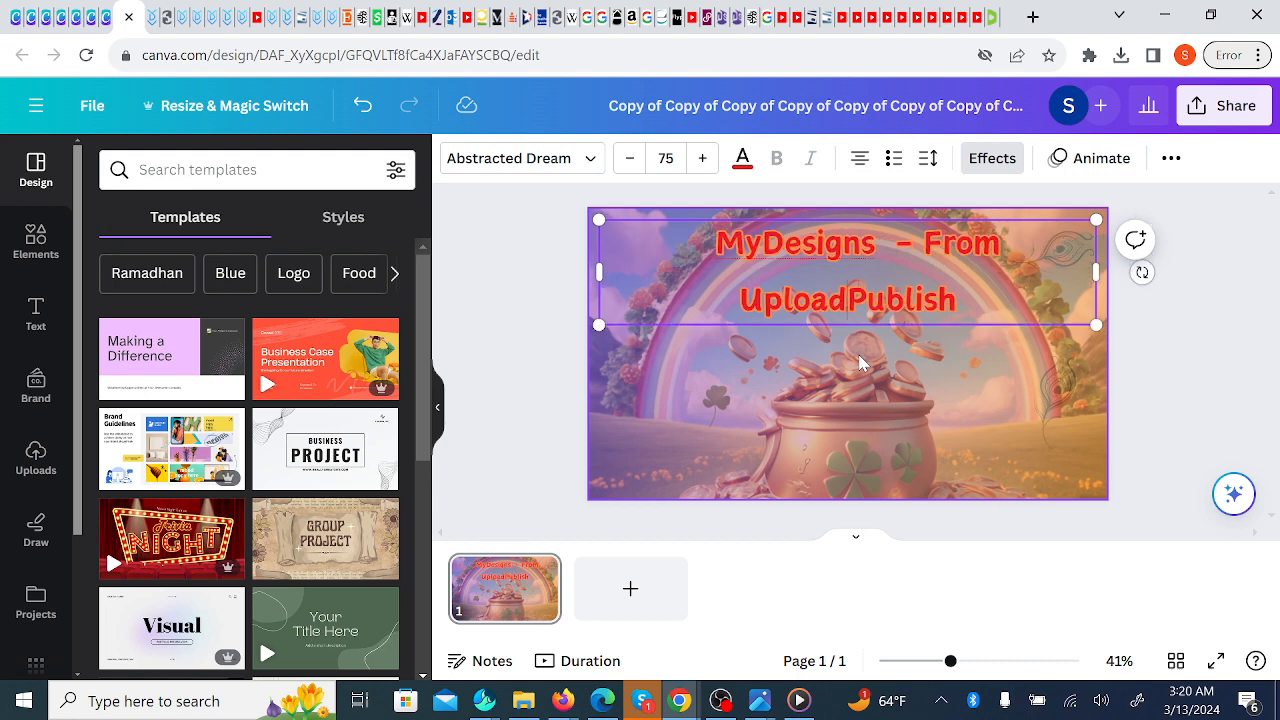
pyautogui.write('ing Files to Pressing')
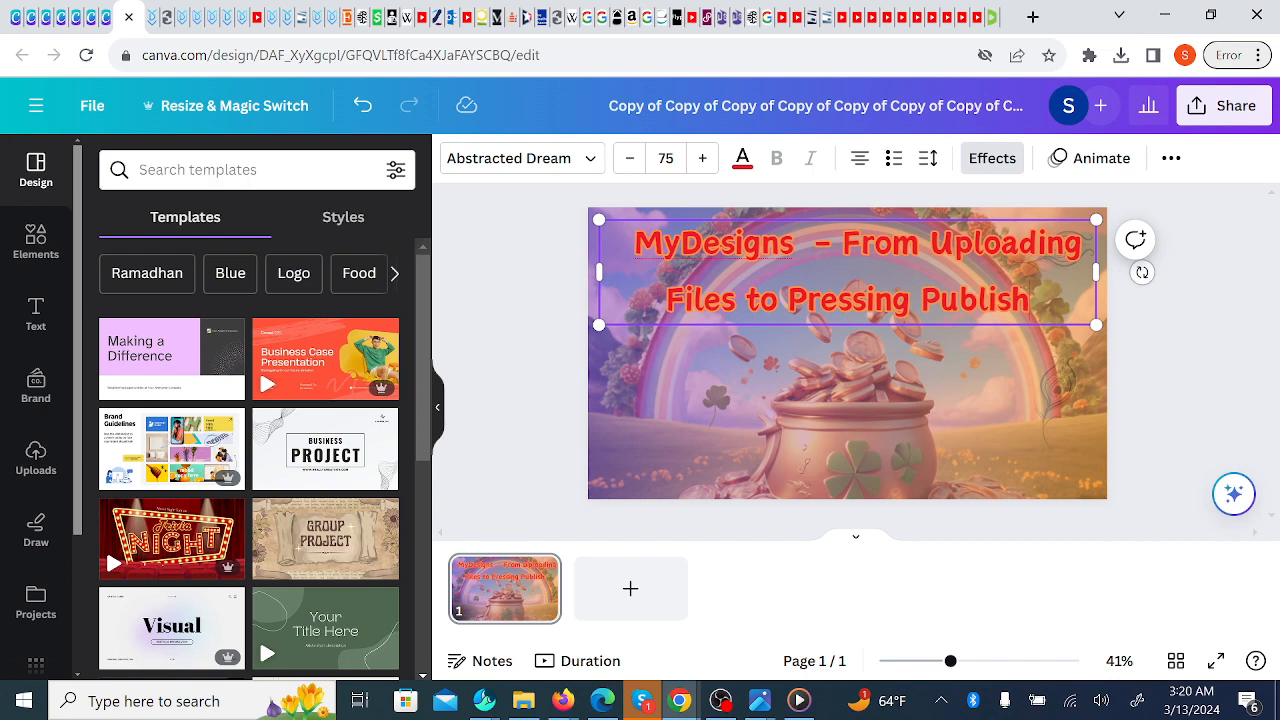
# - Extend the thumbnail's title after "Publish" with "Then The Finishing Details"
pyautogui.write('Then')
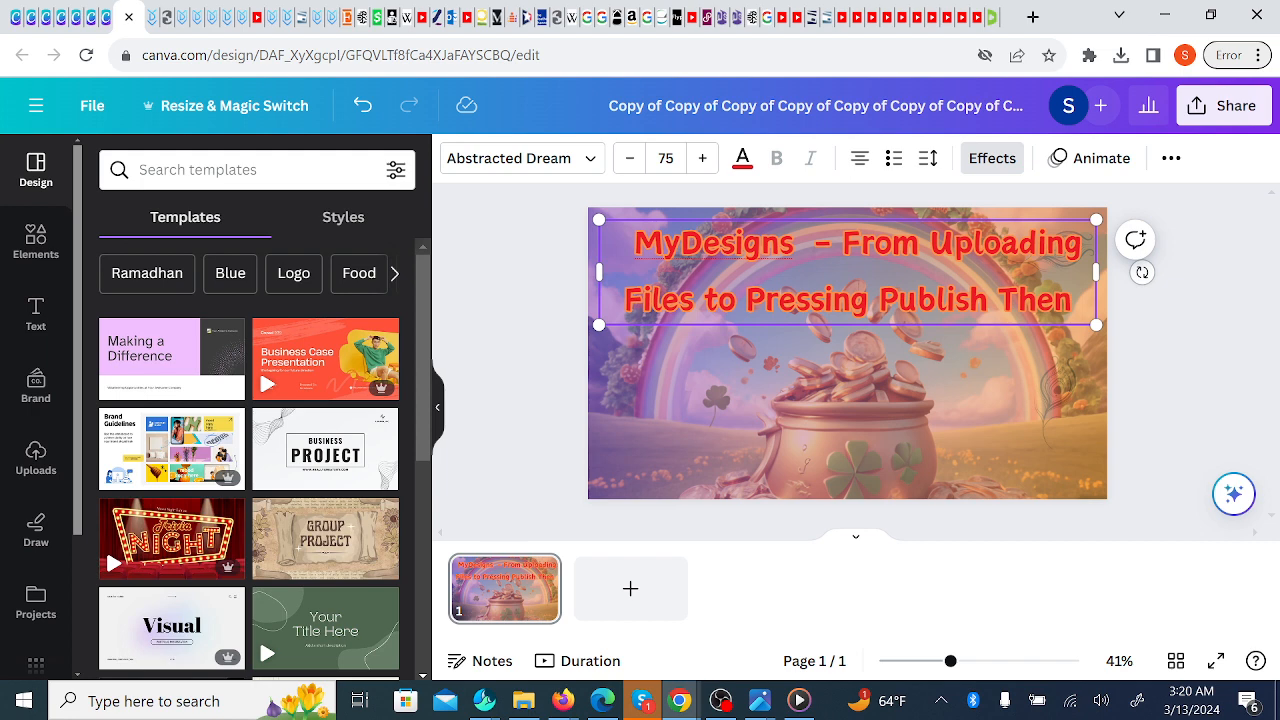
pyautogui.write(' Pu')
pyautogui.press('BackSpace')
pyautogui.press('BackSpace')
pyautogui.write('T')
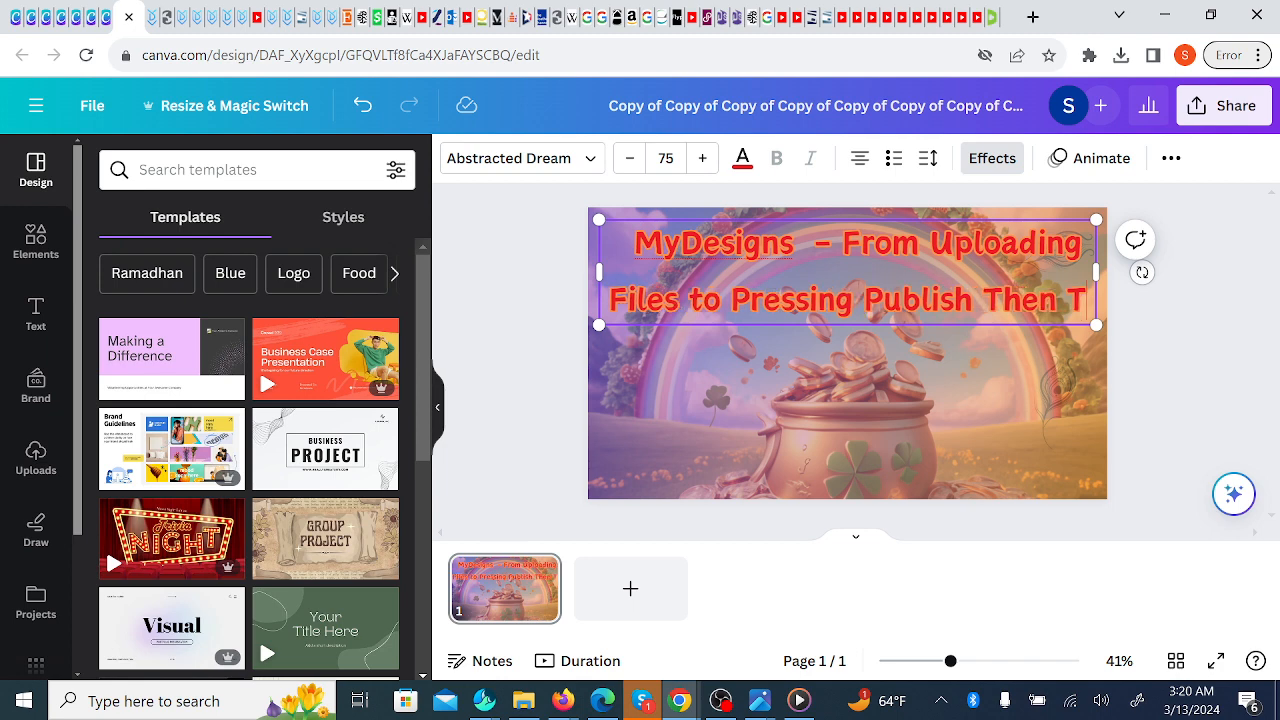
pyautogui.write('he Fini')
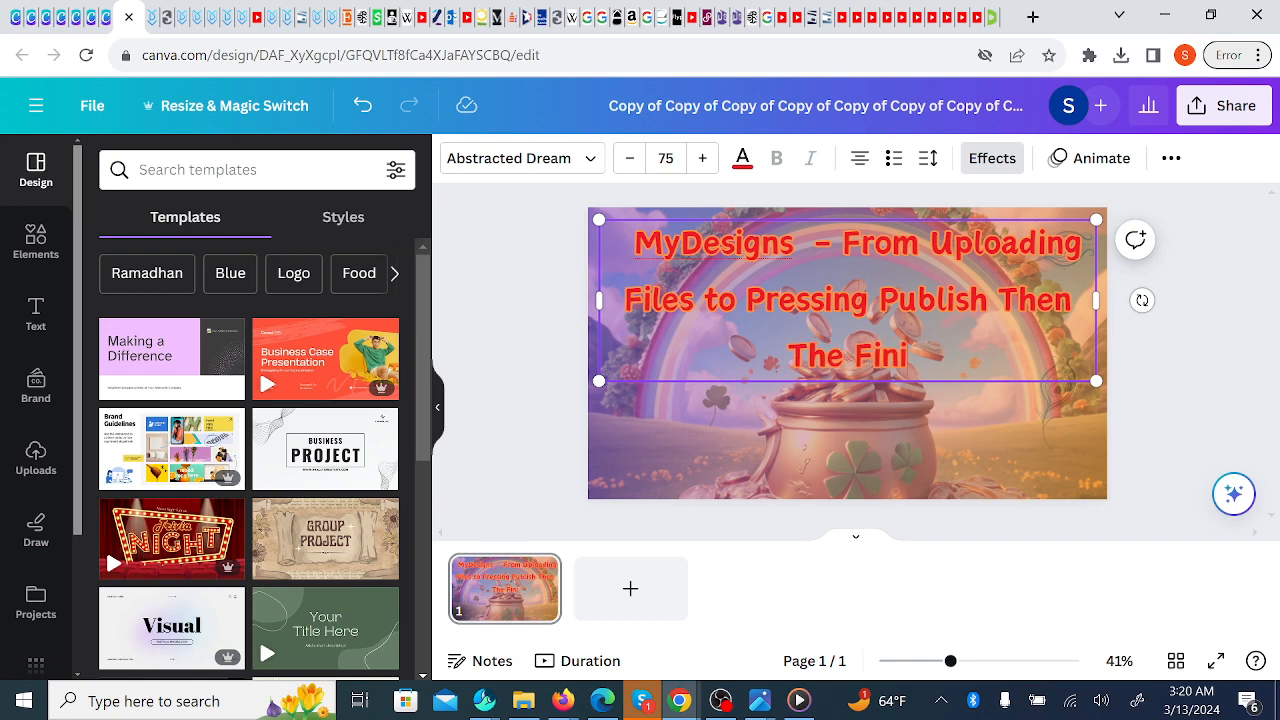
pyautogui.write('shin')
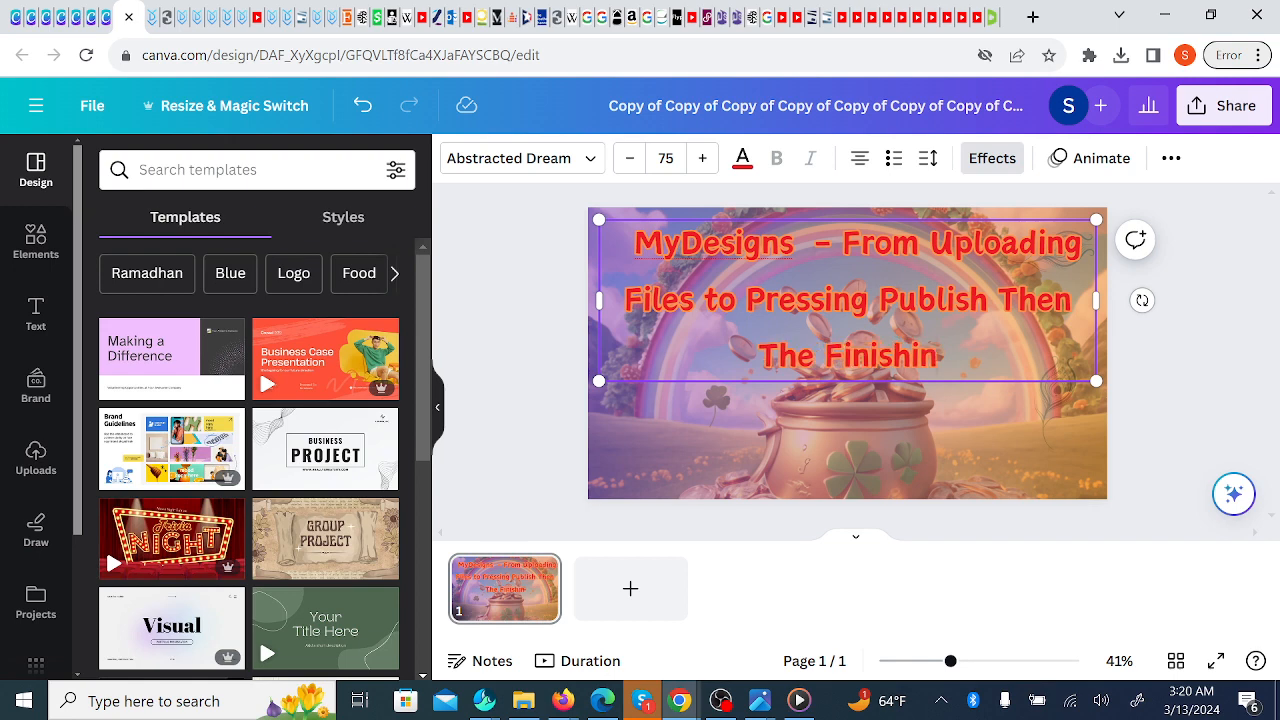
pyautogui.write('g')
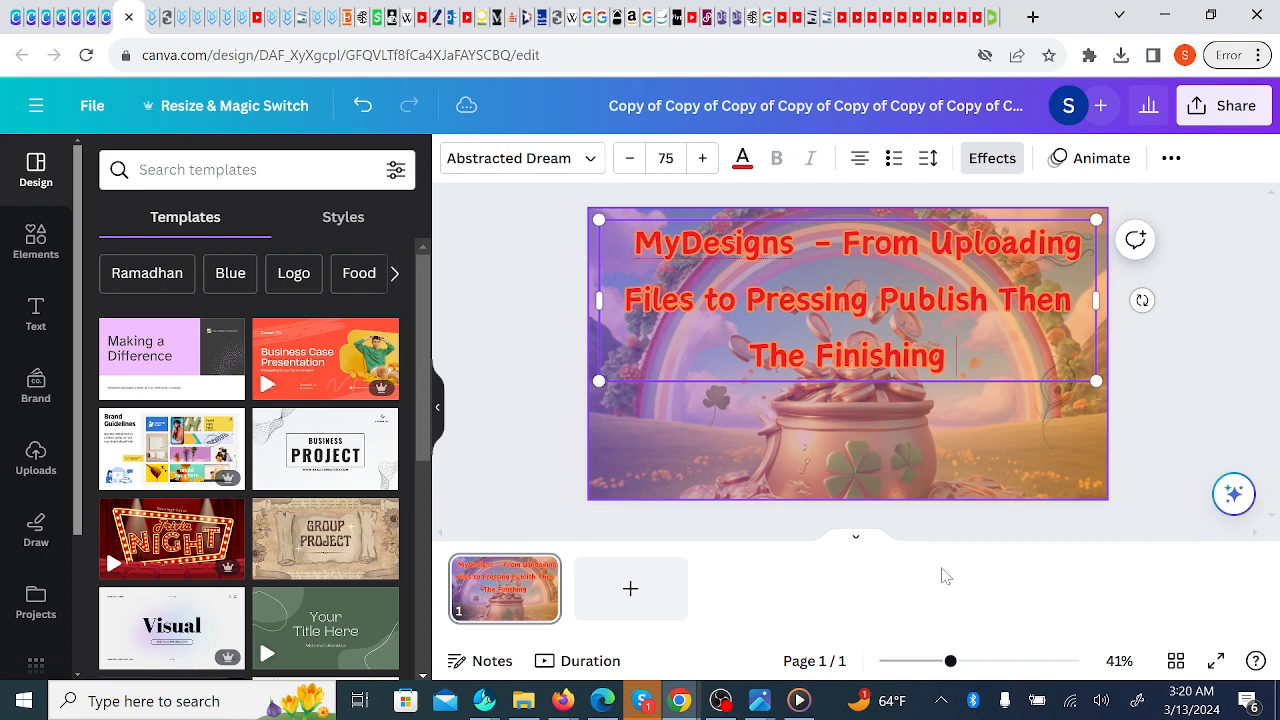
pyautogui.write('Details')
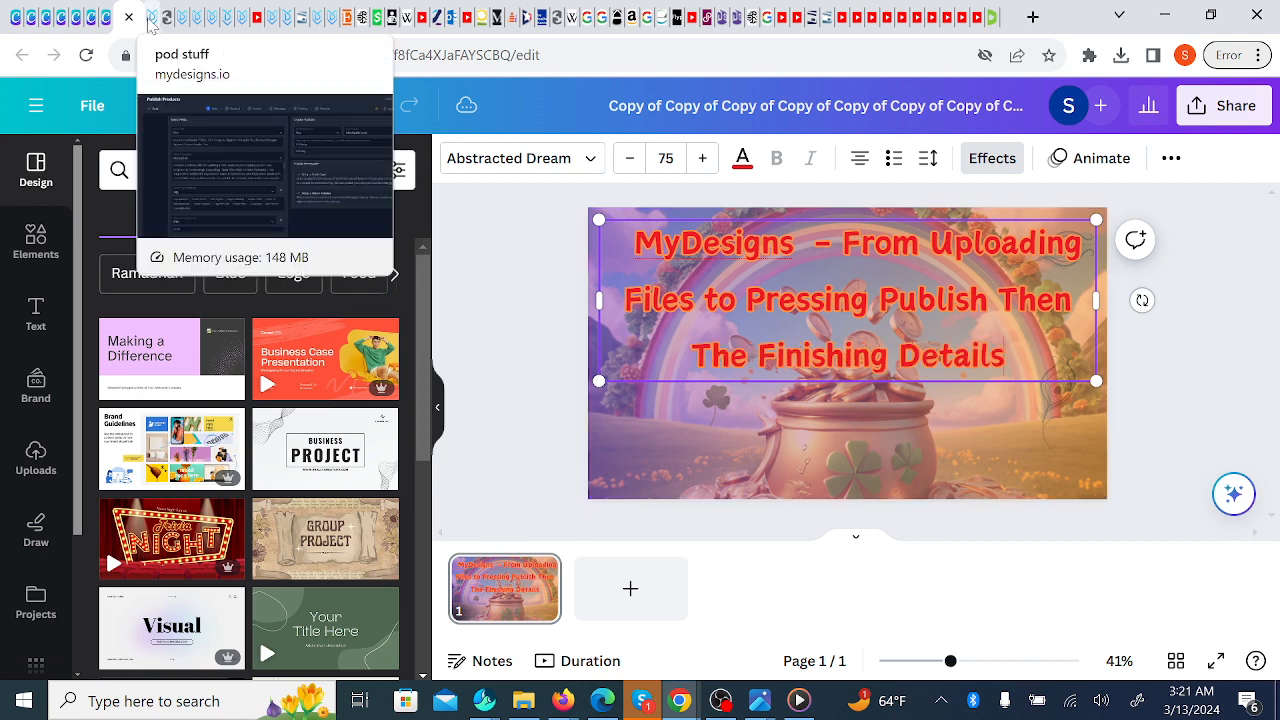
# - Switch to MyDesigns, reload the publishing page and start publishing the two selected listings as products again
pyautogui.click(148, 22)
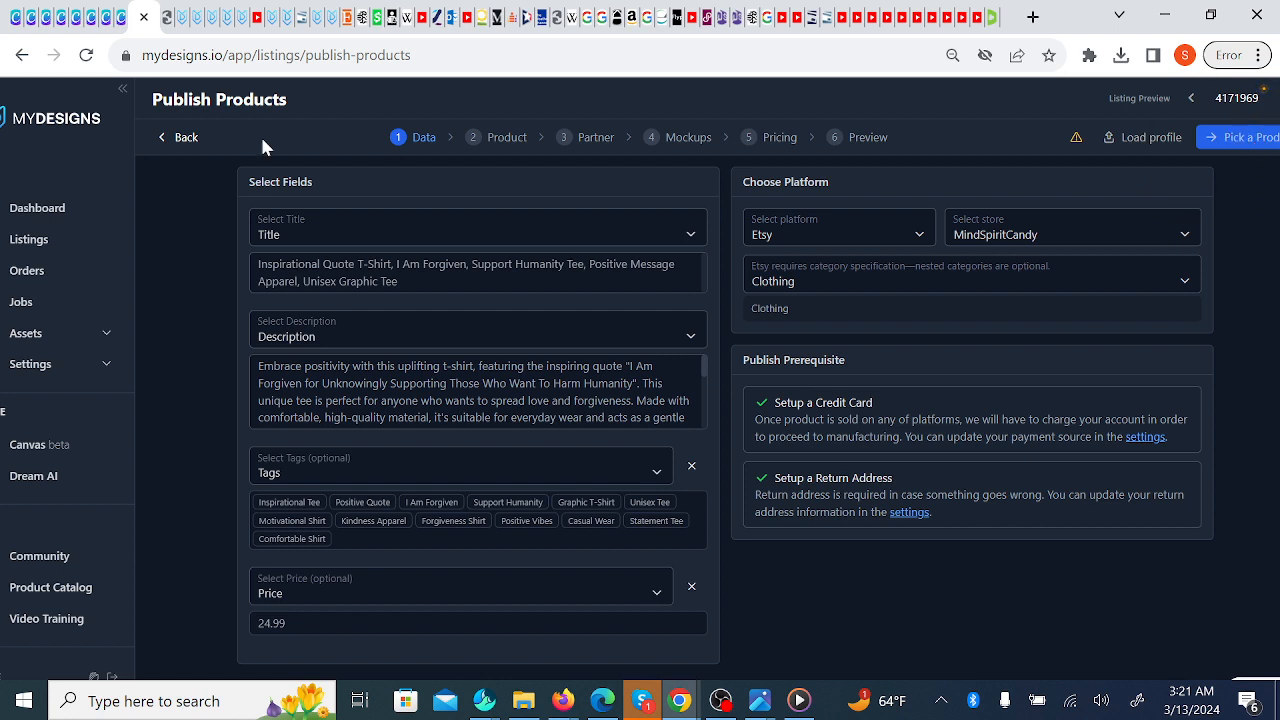
pyautogui.click(86, 56)
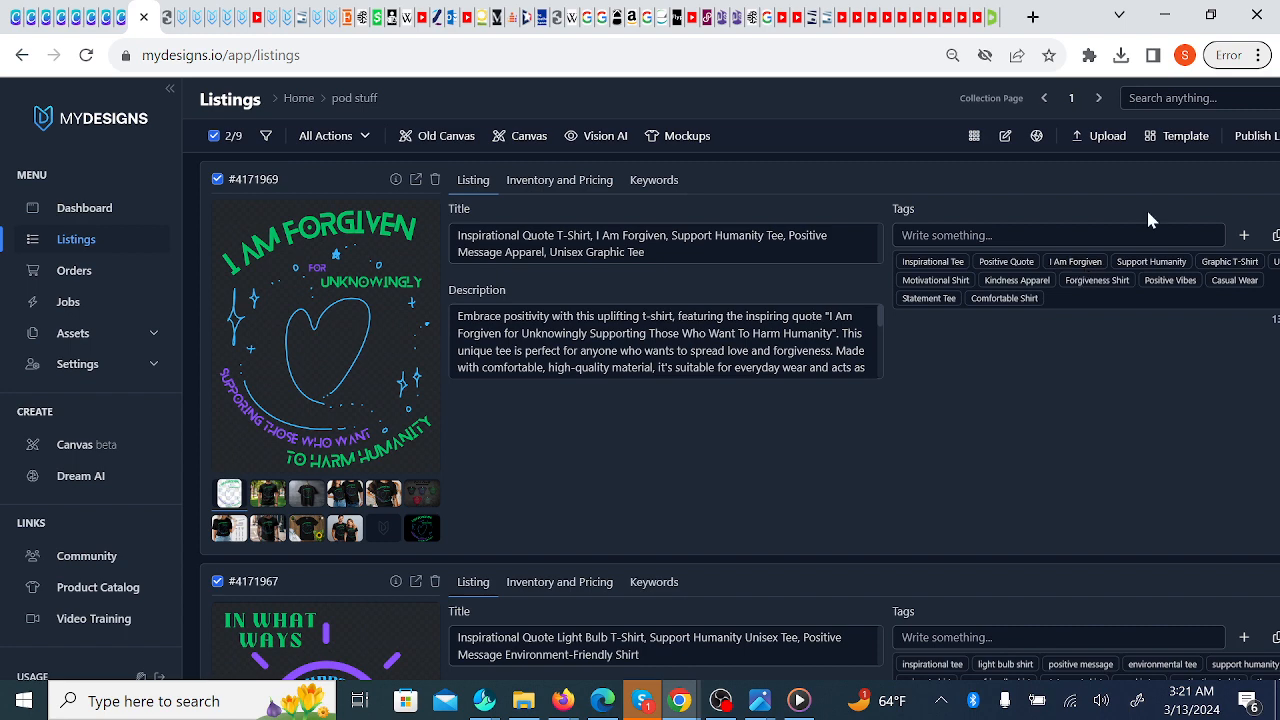
pyautogui.click(1258, 137)
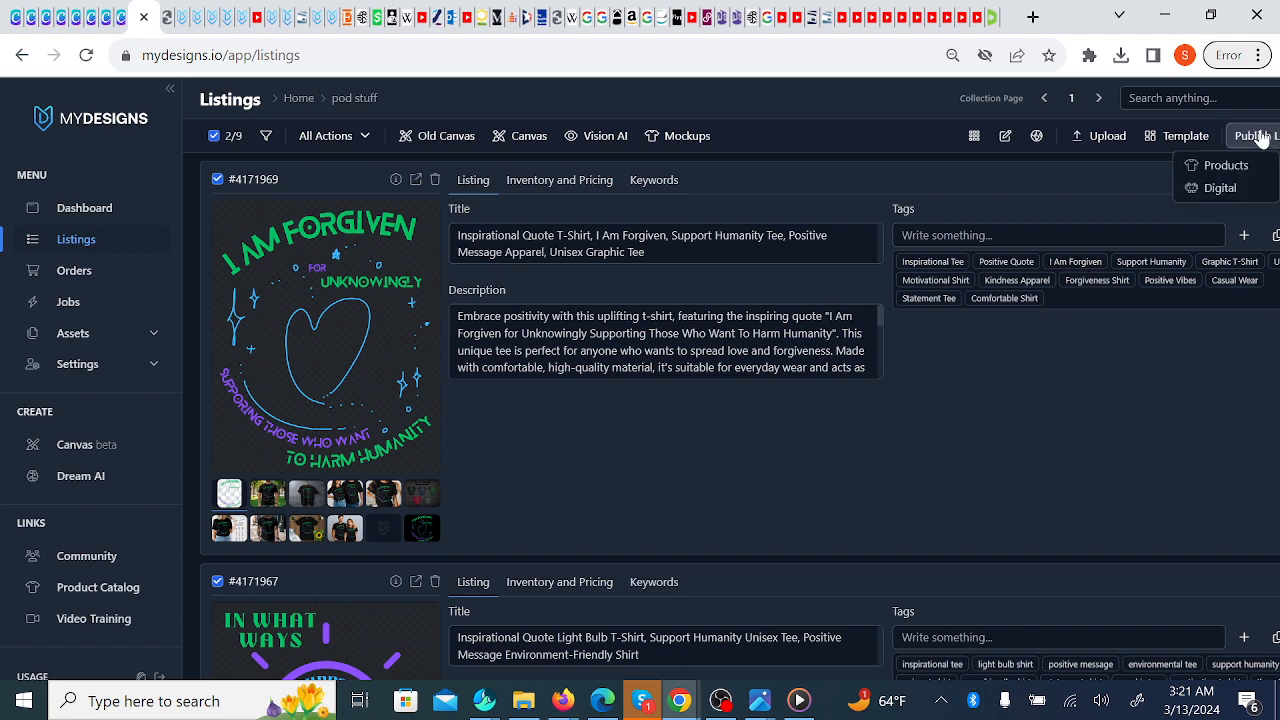
pyautogui.click(1243, 167)
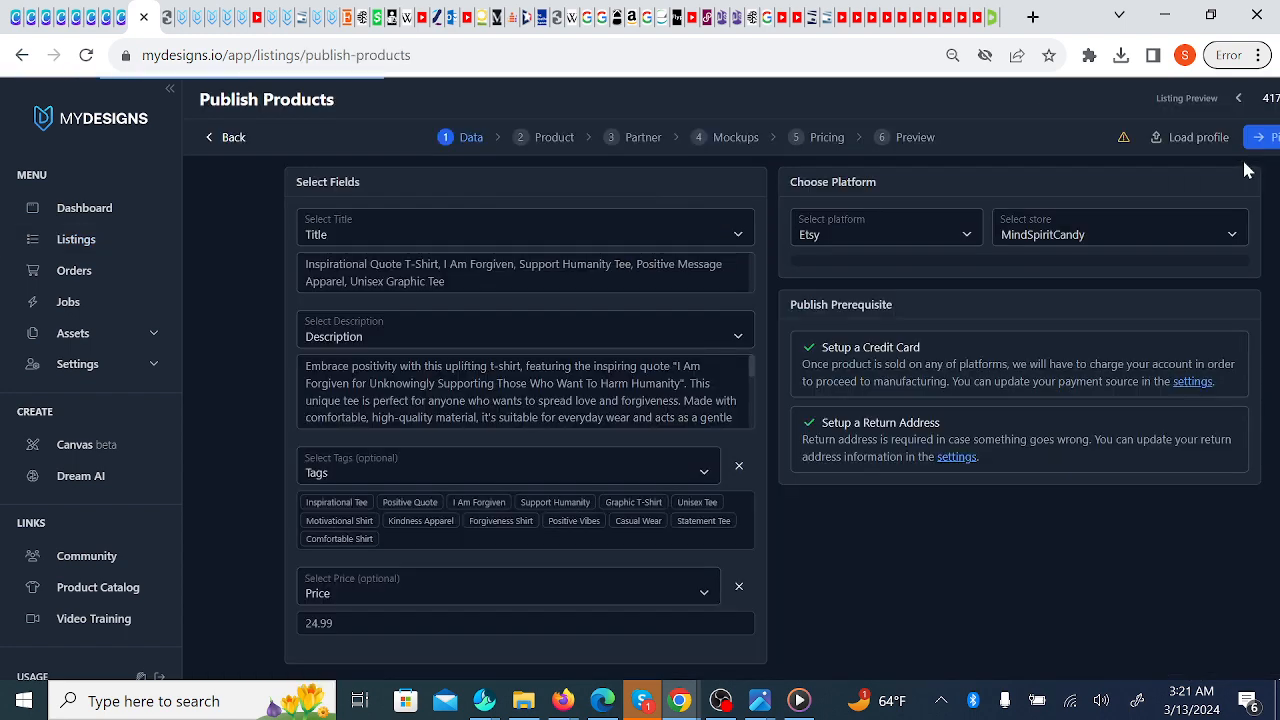